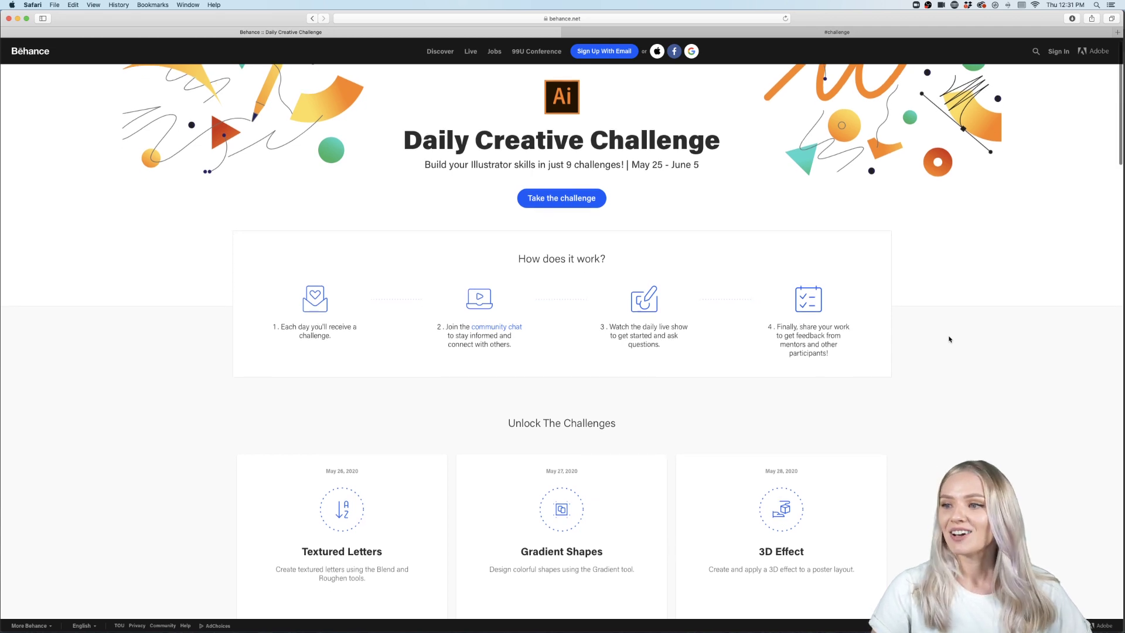
Look through the unlocked challenges on the Daily Creative Challenge page and switch to the Challenge 3.ai document in Illustrator.
{"action": "scroll", "coordinate": [949, 337], "scroll_direction": "down", "scroll_amount": 5}
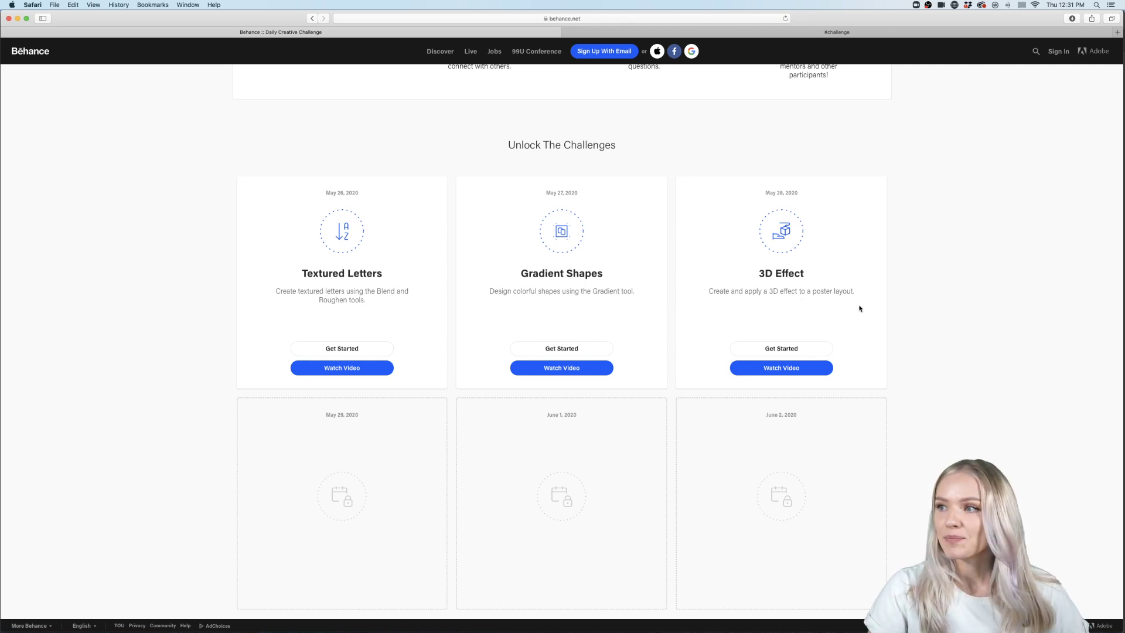
{"action": "left_click", "coordinate": [18, 19]}
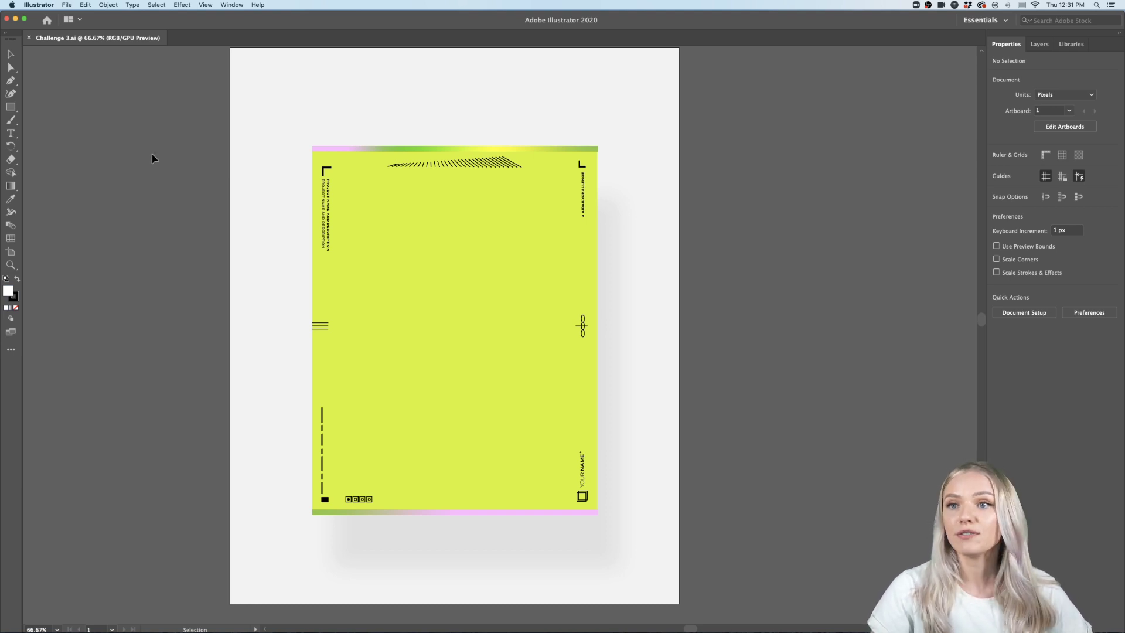
{"action": "left_click", "coordinate": [66, 7]}
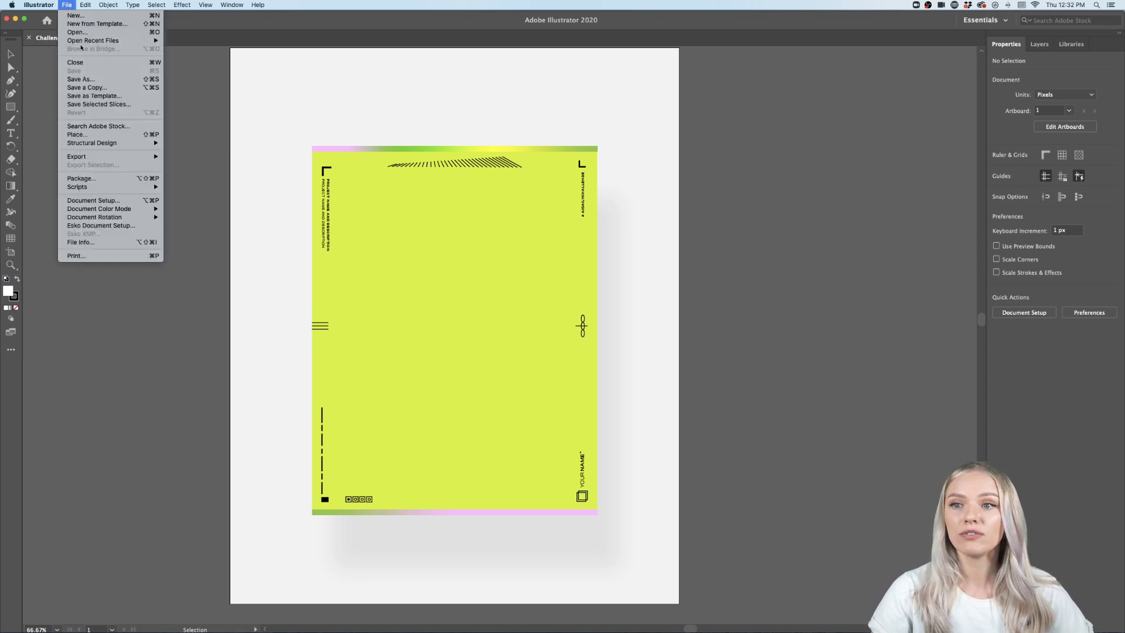
{"action": "left_click", "coordinate": [75, 15]}
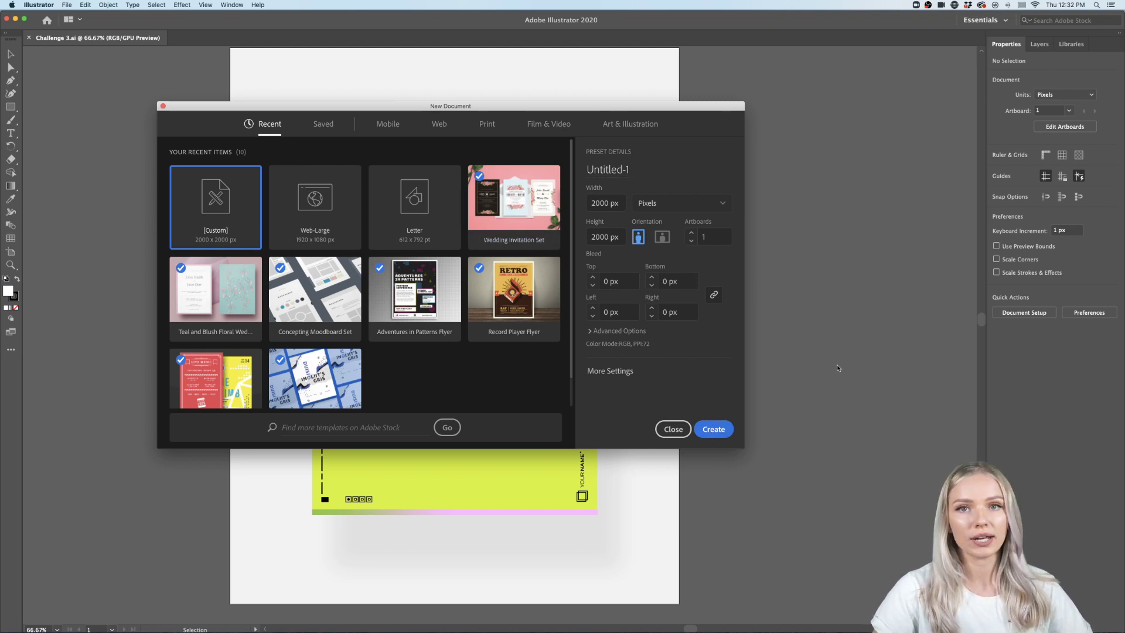
{"action": "left_click", "coordinate": [686, 429]}
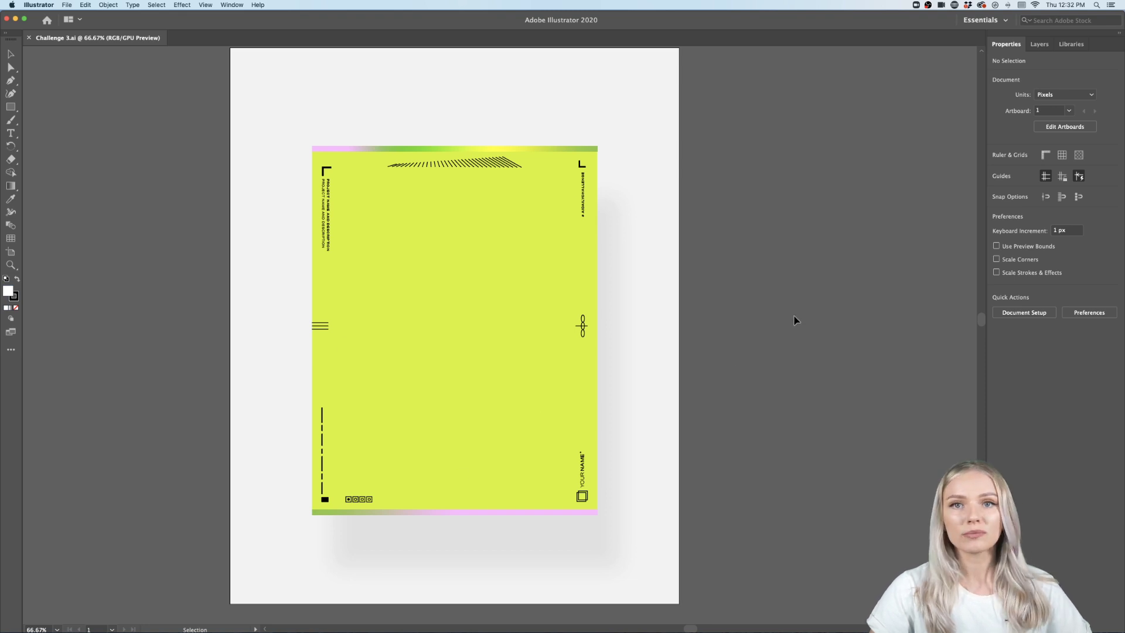
{"action": "left_click", "coordinate": [10, 251]}
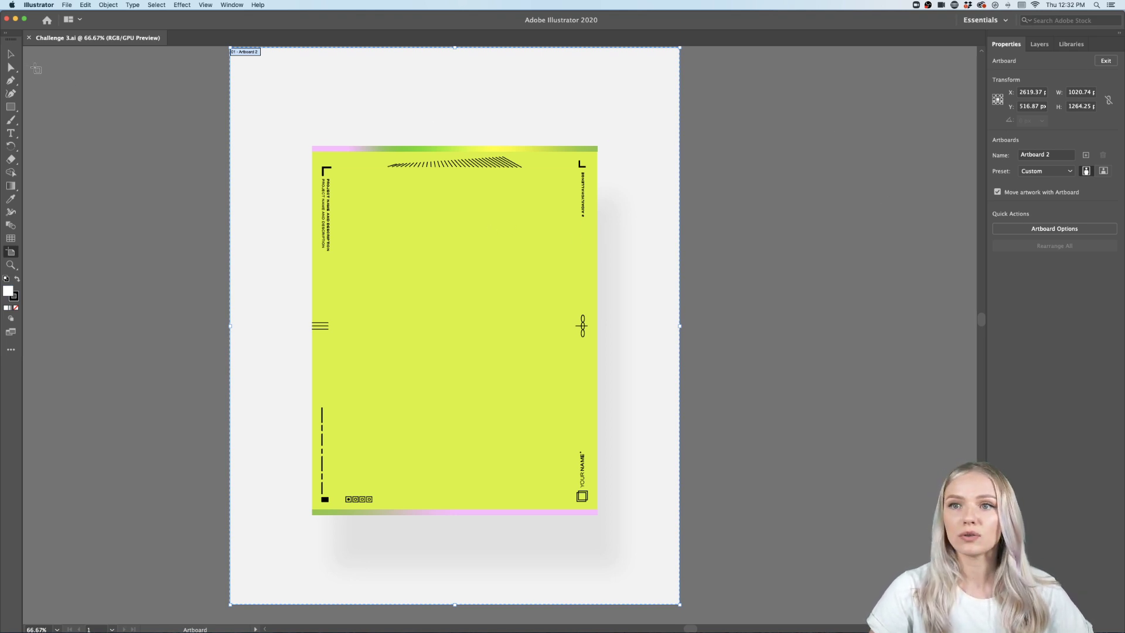
{"action": "left_click", "coordinate": [11, 55]}
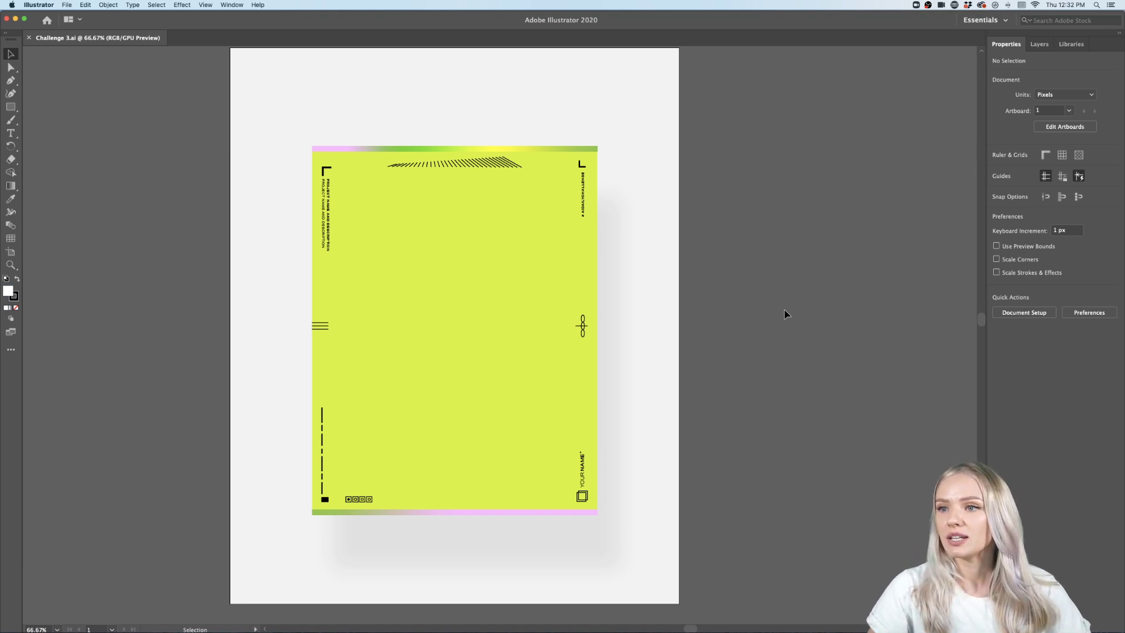
Replace the bold word NAME in the vertical credit text near the poster's lower corner with the designer's surname.
{"action": "scroll", "coordinate": [784, 314], "scroll_direction": "right", "scroll_amount": 3}
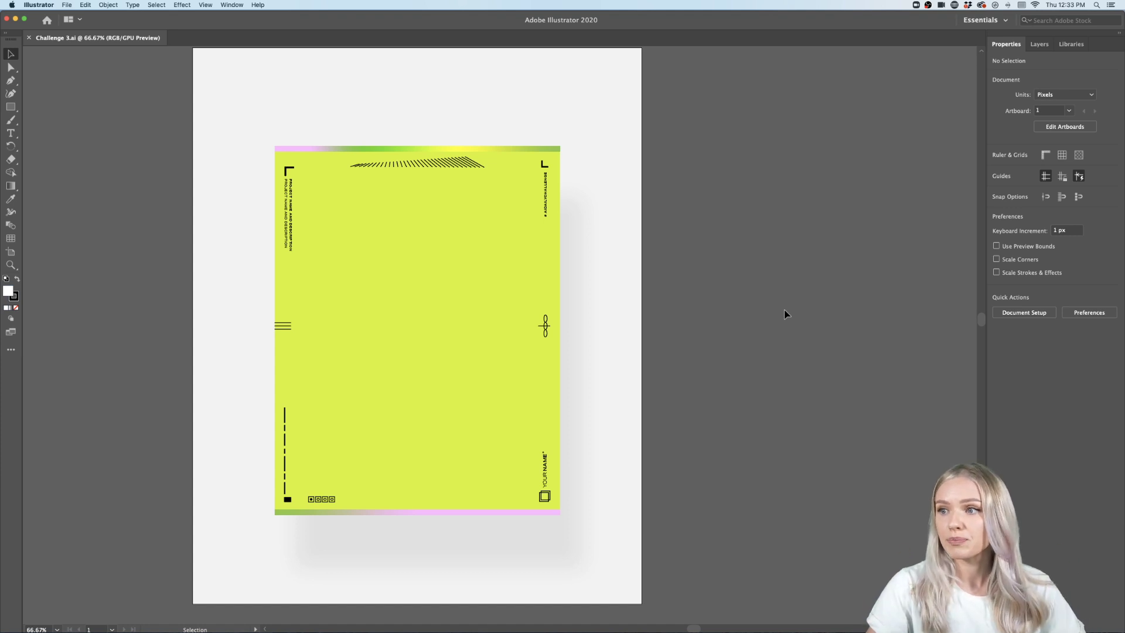
{"action": "scroll", "coordinate": [786, 314], "scroll_direction": "right", "scroll_amount": 2}
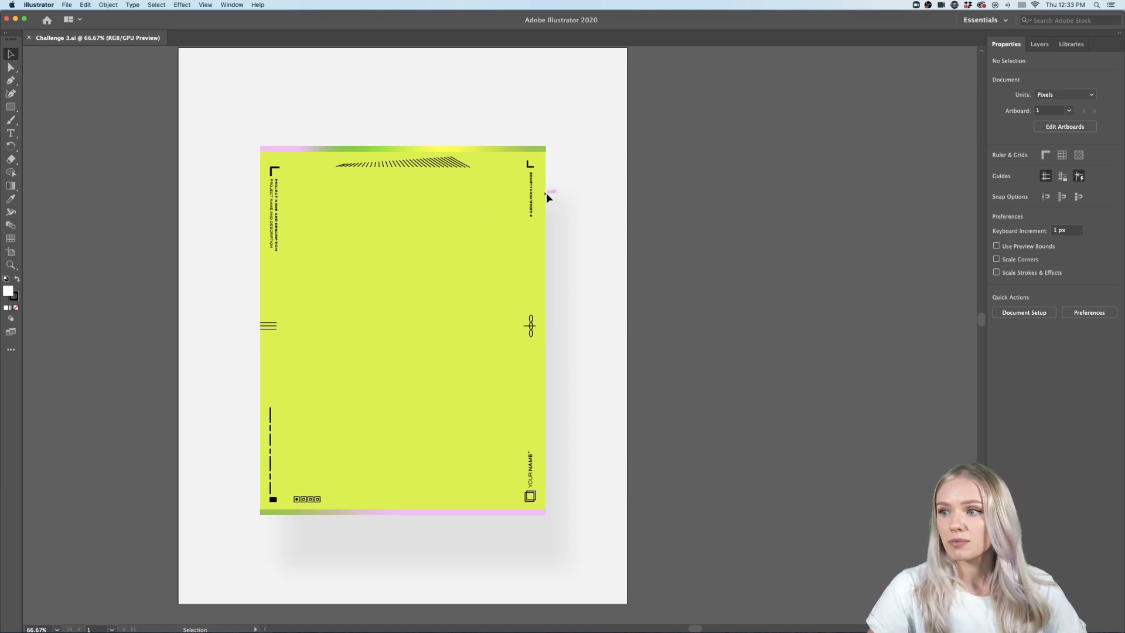
{"action": "scroll", "coordinate": [546, 198], "scroll_direction": "up", "scroll_amount": 5}
{"action": "scroll", "coordinate": [546, 198], "scroll_direction": "down", "scroll_amount": 2}
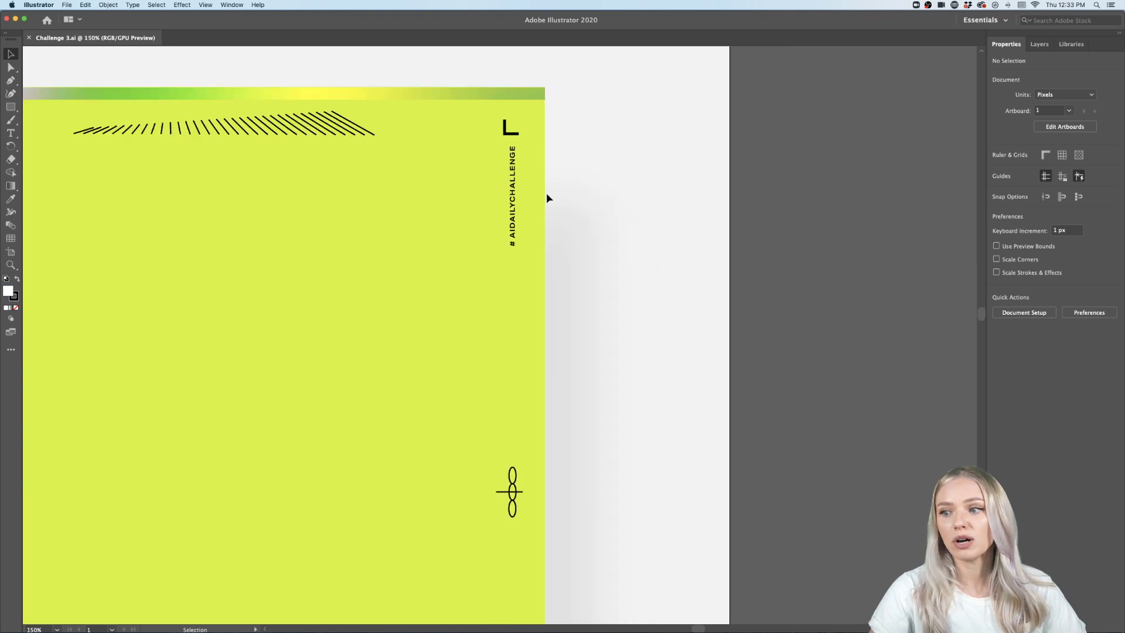
{"action": "scroll", "coordinate": [546, 195], "scroll_direction": "down", "scroll_amount": 2}
{"action": "scroll", "coordinate": [547, 194], "scroll_direction": "down", "scroll_amount": 5}
{"action": "scroll", "coordinate": [530, 476], "scroll_direction": "up", "scroll_amount": 4}
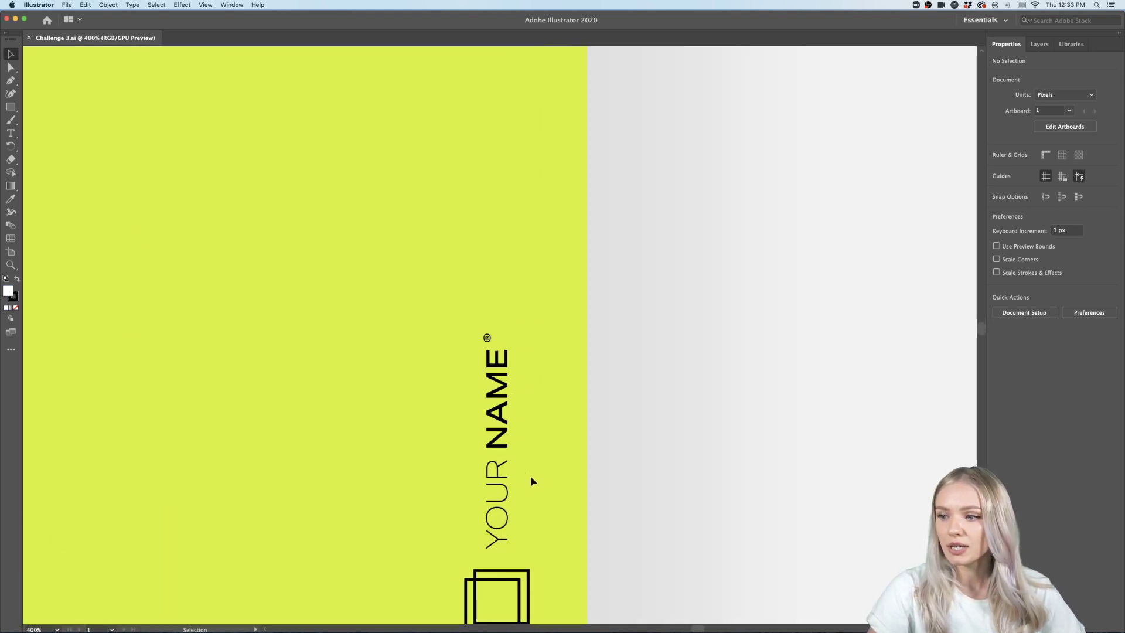
{"action": "scroll", "coordinate": [531, 480], "scroll_direction": "down", "scroll_amount": 1}
{"action": "double_click", "coordinate": [504, 342]}
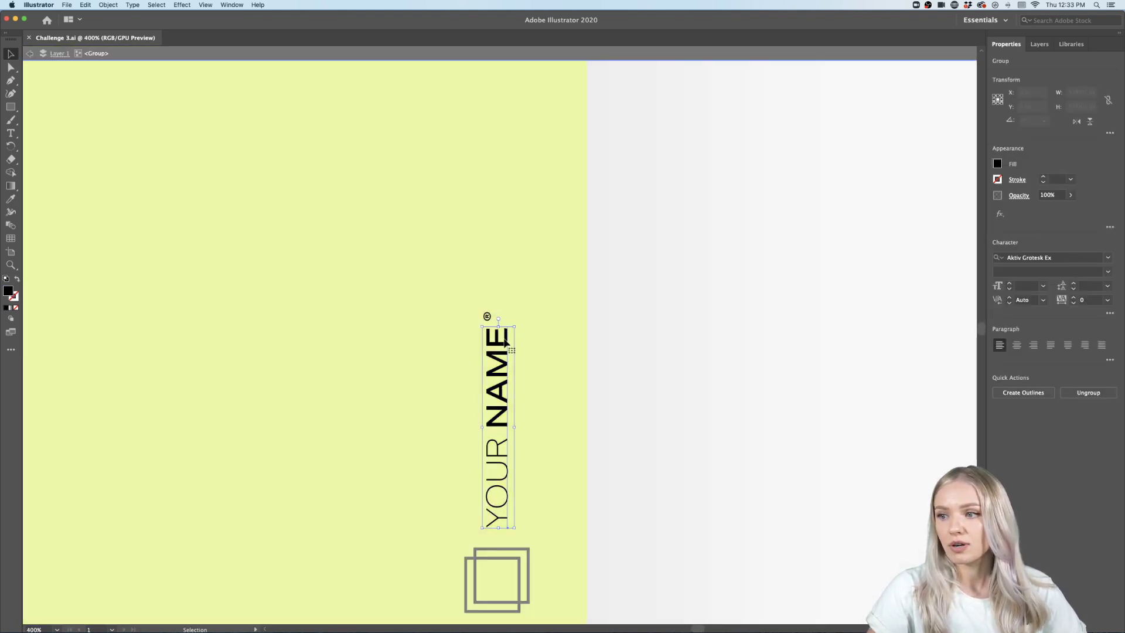
{"action": "double_click", "coordinate": [497, 329]}
{"action": "left_click_drag", "start_coordinate": [498, 329], "coordinate": [496, 426]}
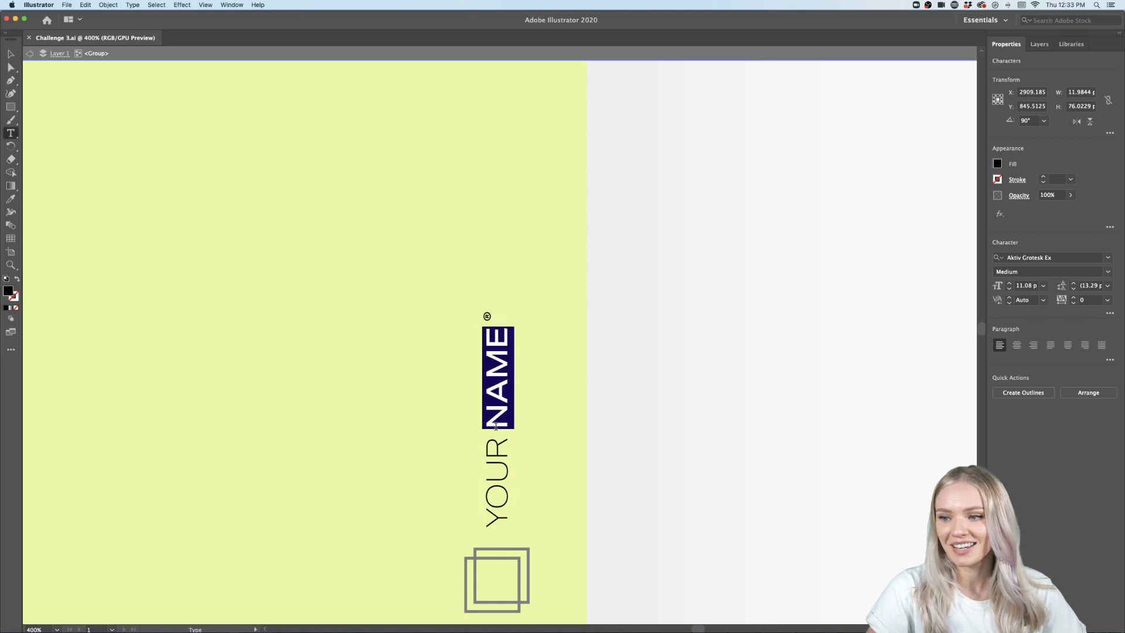
{"action": "type", "text": "MASALSKA"}
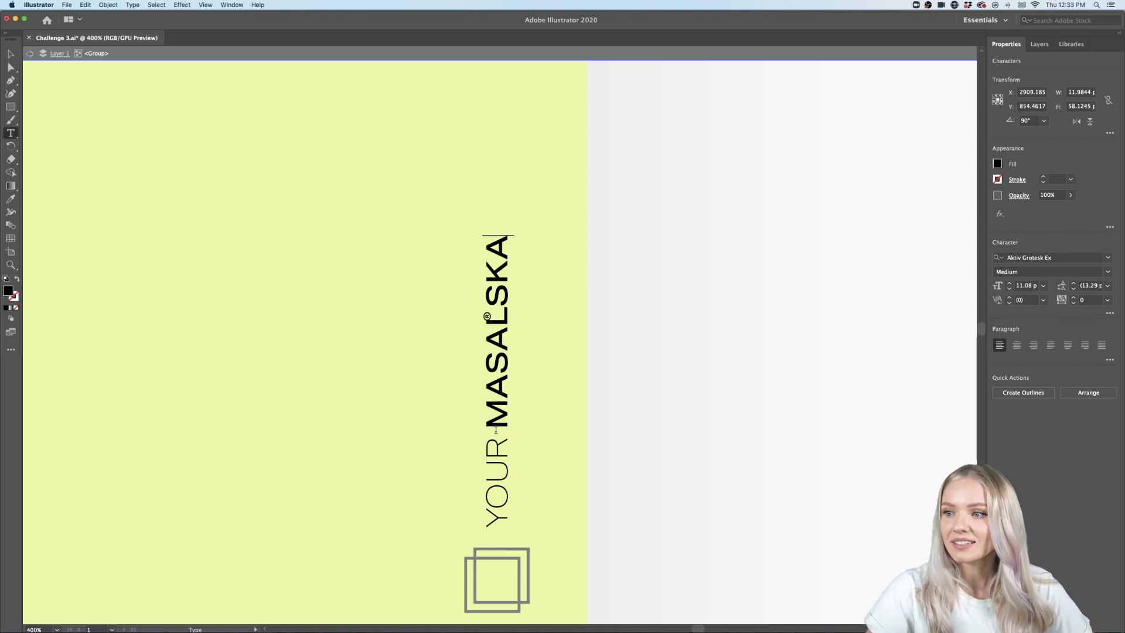
Replace the thin word YOUR in the vertical credit text with the designer's first name.
{"action": "double_click", "coordinate": [499, 466]}
{"action": "left_click", "coordinate": [499, 455]}
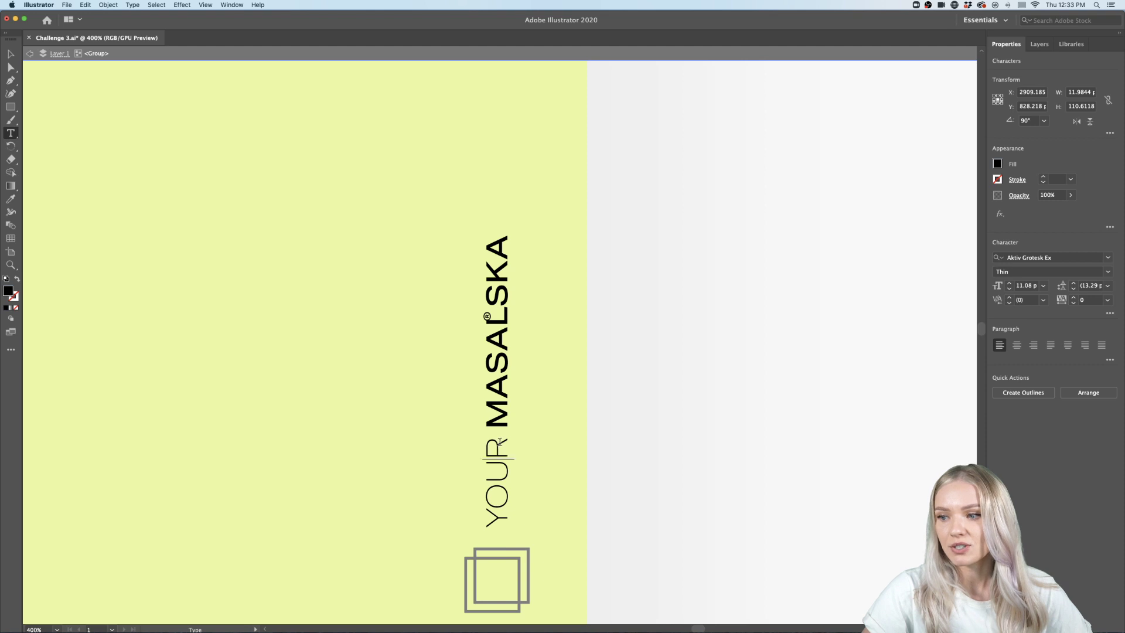
{"action": "left_click_drag", "start_coordinate": [499, 442], "coordinate": [496, 517]}
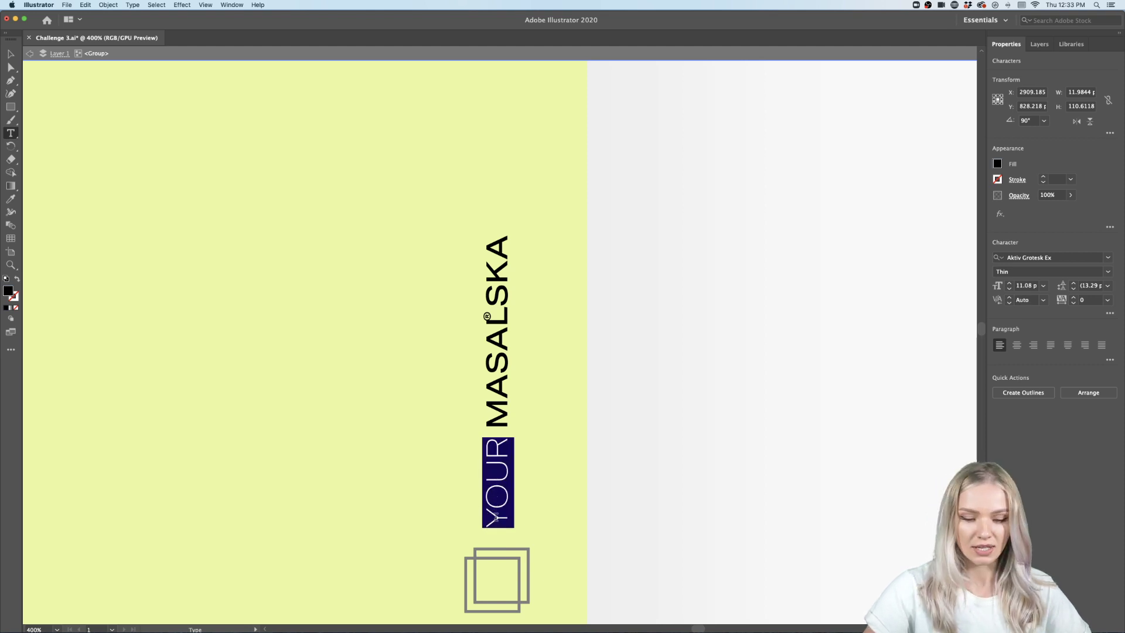
{"action": "key", "text": "BackSpace"}
{"action": "type", "text": "JULIA"}
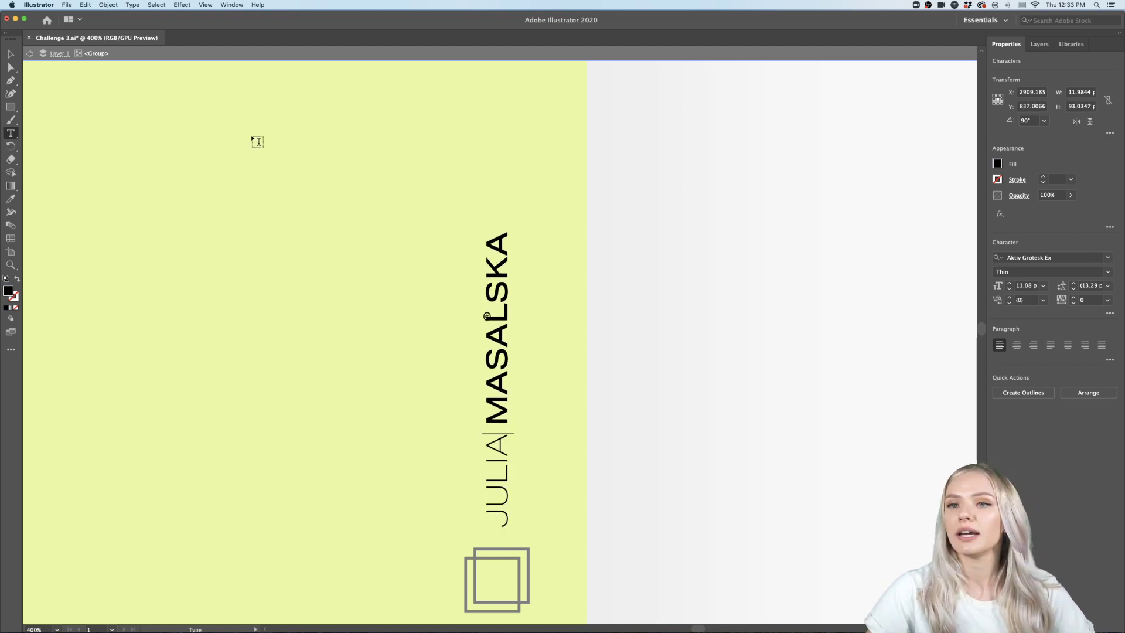
{"action": "left_click", "coordinate": [10, 53]}
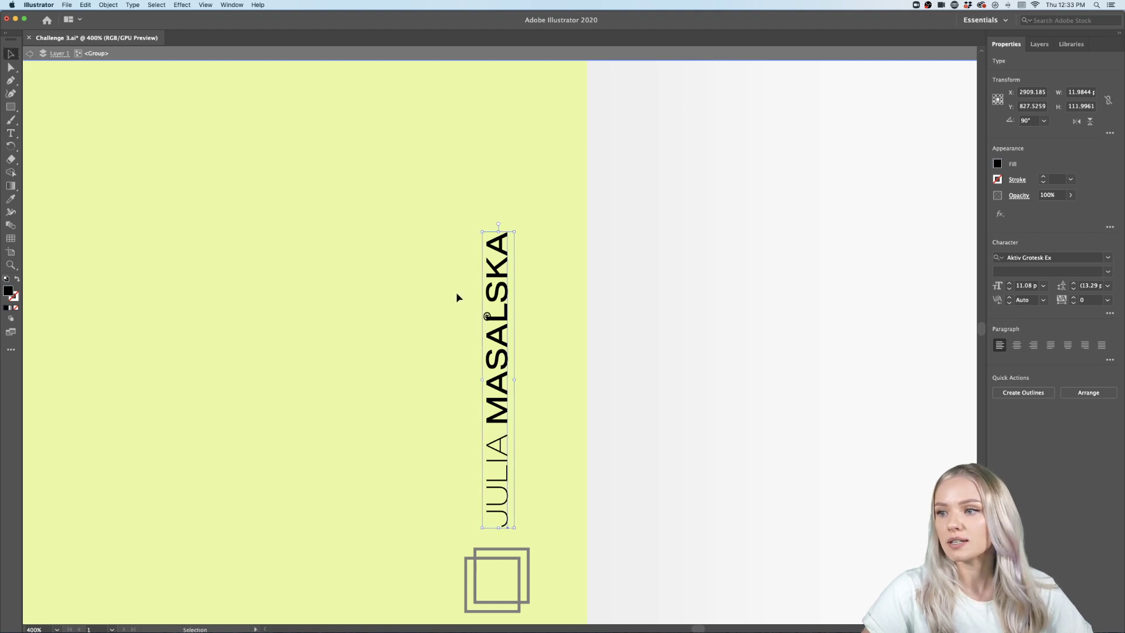
Copy the ® mark to the end of the surname and delete the original mark overlapping the letters.
{"action": "left_click_drag", "start_coordinate": [494, 300], "coordinate": [492, 225]}
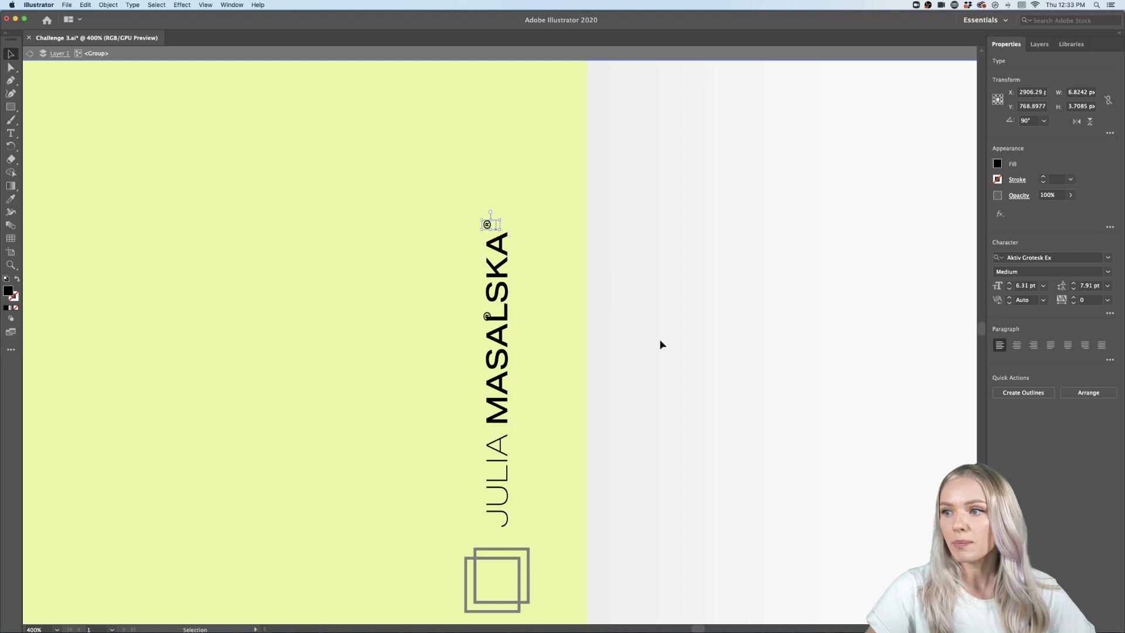
{"action": "double_click", "coordinate": [660, 344]}
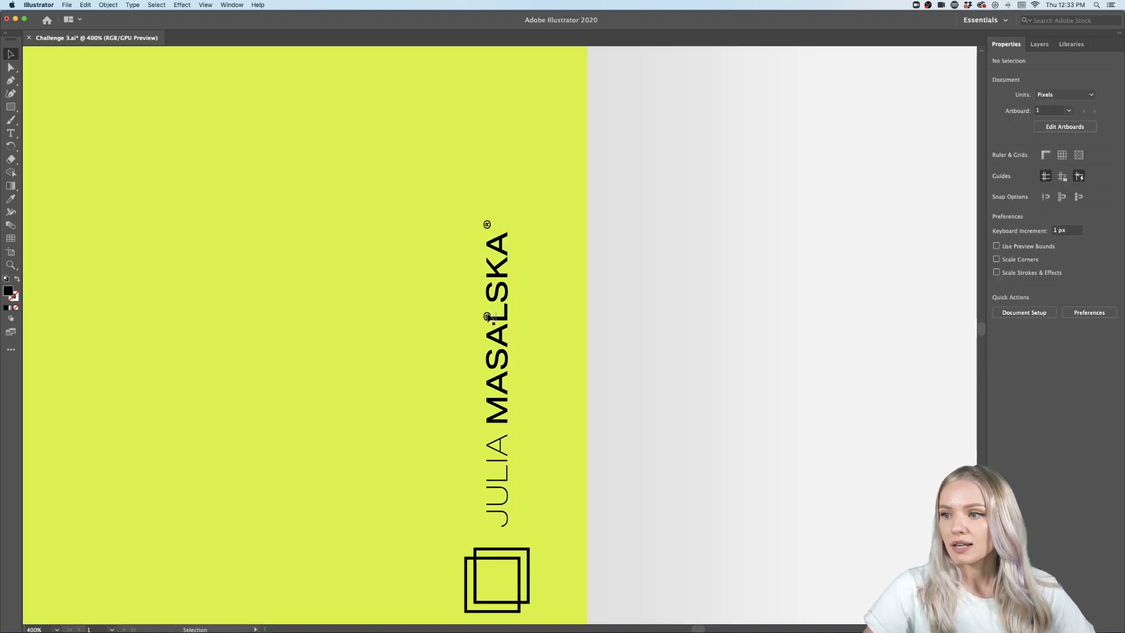
{"action": "left_click", "coordinate": [489, 317]}
{"action": "double_click", "coordinate": [489, 317]}
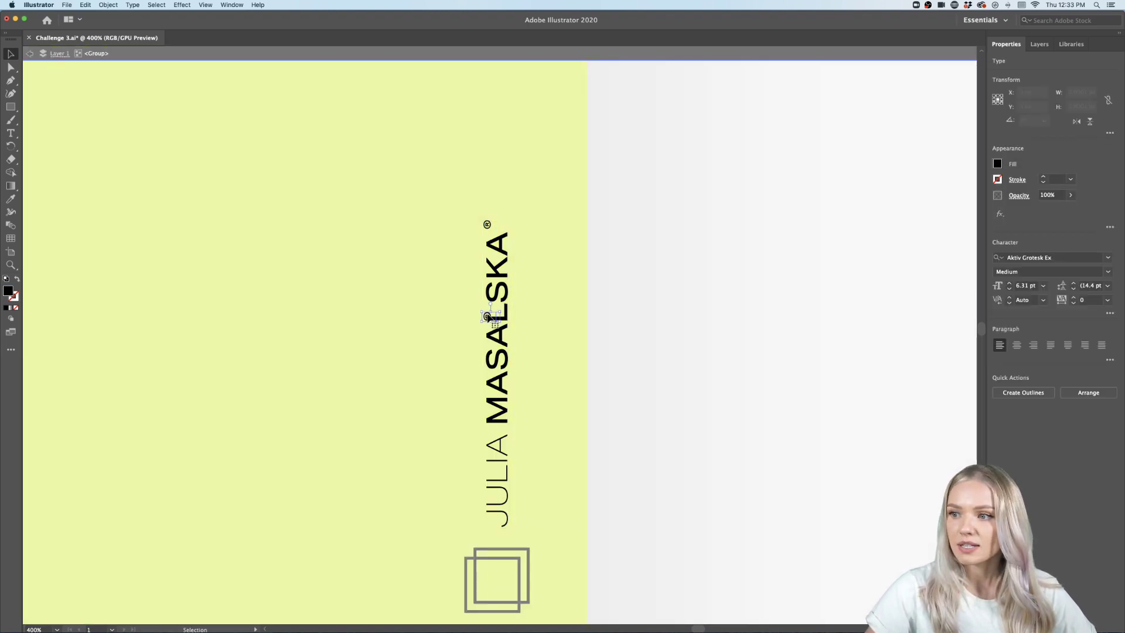
{"action": "double_click", "coordinate": [613, 328]}
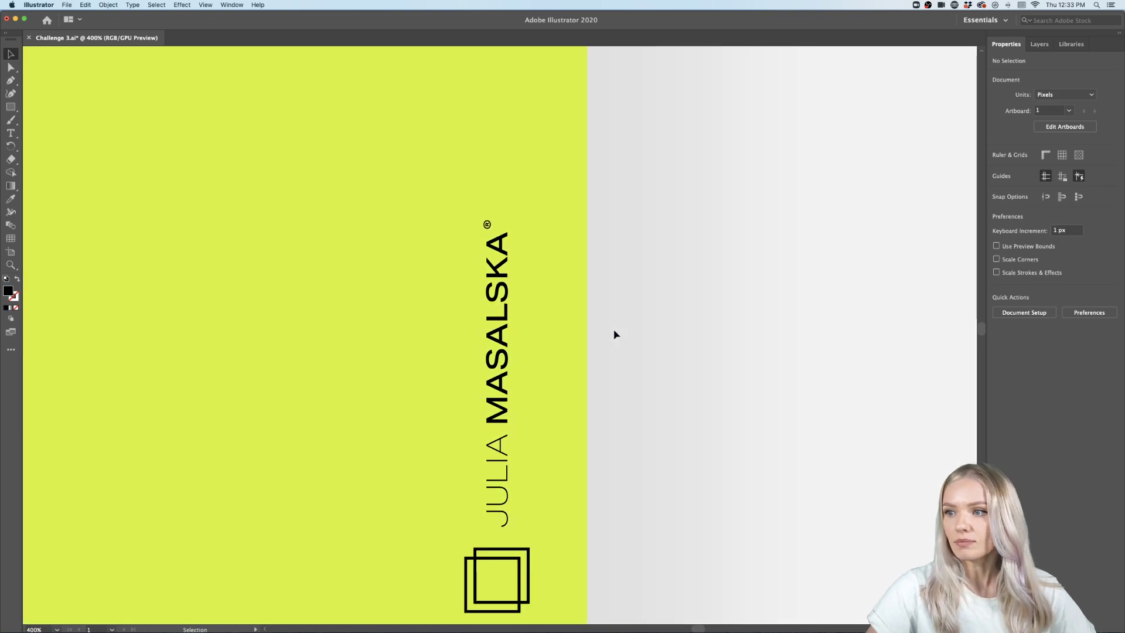
Replace the bold PROJECT NAME AND DESCRIPTION line in the poster's upper corner with "3D EFFECTS".
{"action": "key", "text": "super+minus"}
{"action": "key", "text": "super+minus"}
{"action": "key", "text": "super+minus"}
{"action": "scroll", "coordinate": [613, 329], "scroll_direction": "down", "scroll_amount": 3}
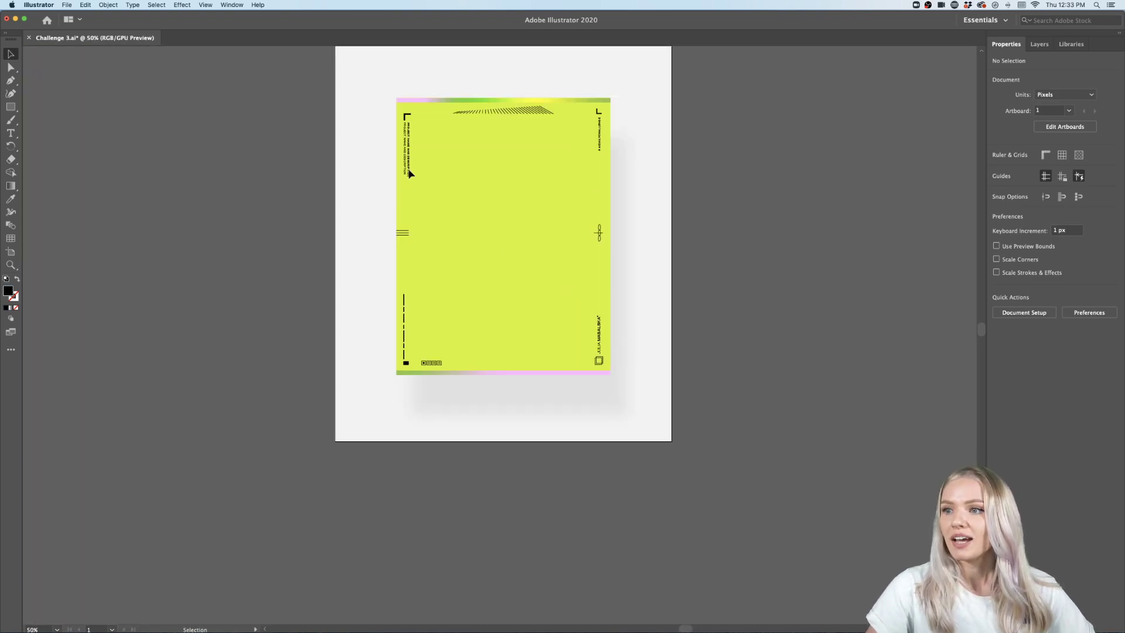
{"action": "scroll", "coordinate": [402, 160], "scroll_direction": "up", "scroll_amount": 4}
{"action": "scroll", "coordinate": [402, 164], "scroll_direction": "down", "scroll_amount": 2}
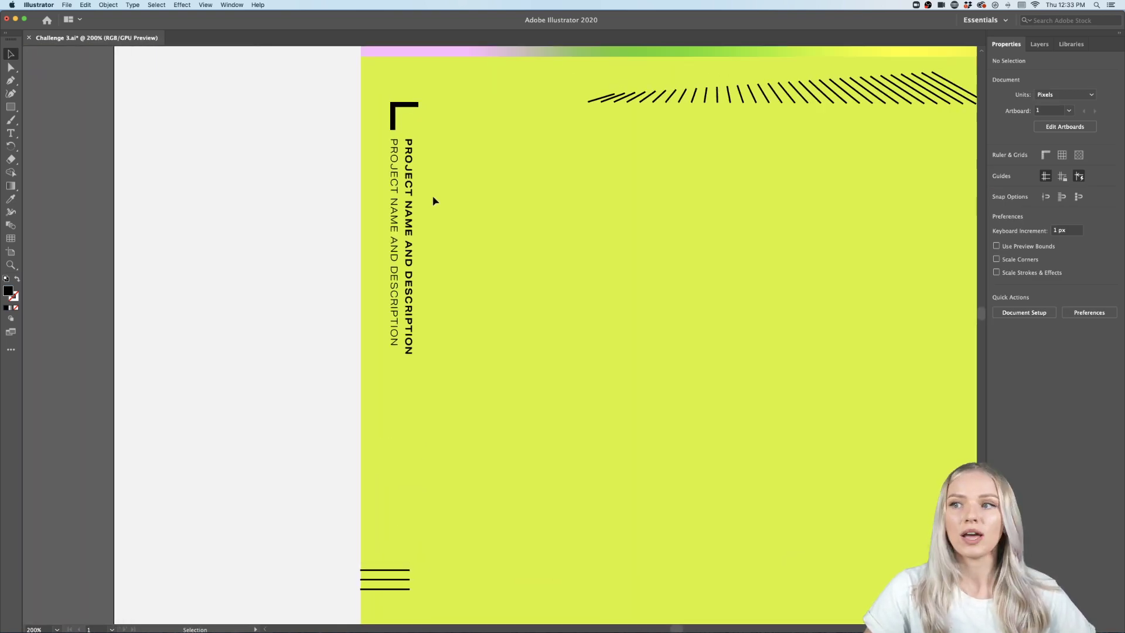
{"action": "scroll", "coordinate": [434, 201], "scroll_direction": "up", "scroll_amount": 4}
{"action": "double_click", "coordinate": [390, 267]}
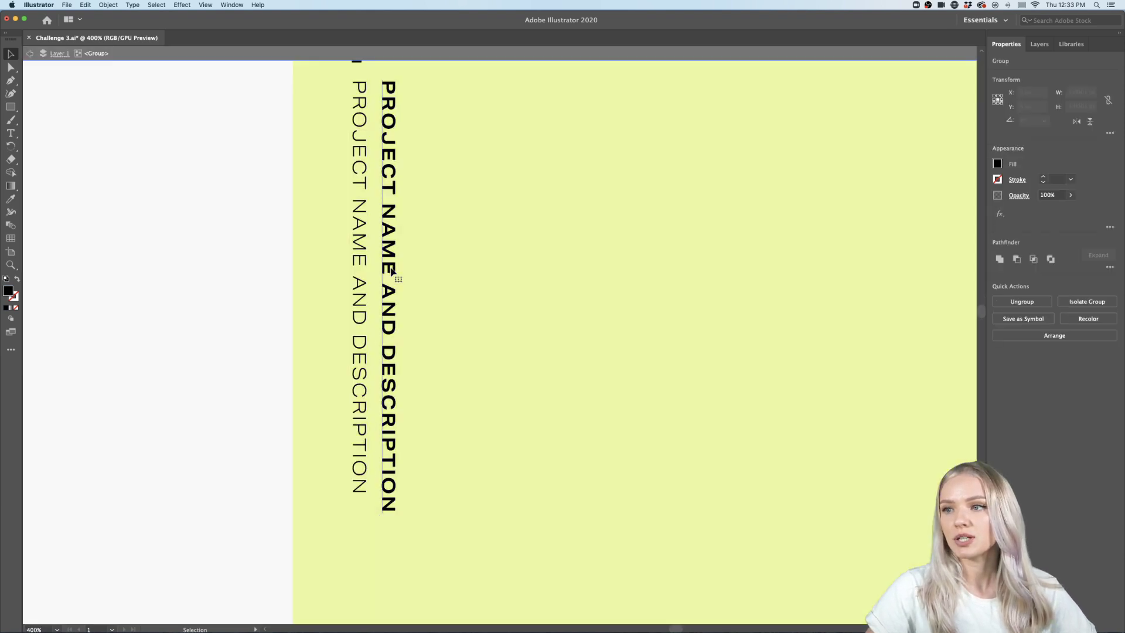
{"action": "double_click", "coordinate": [390, 269]}
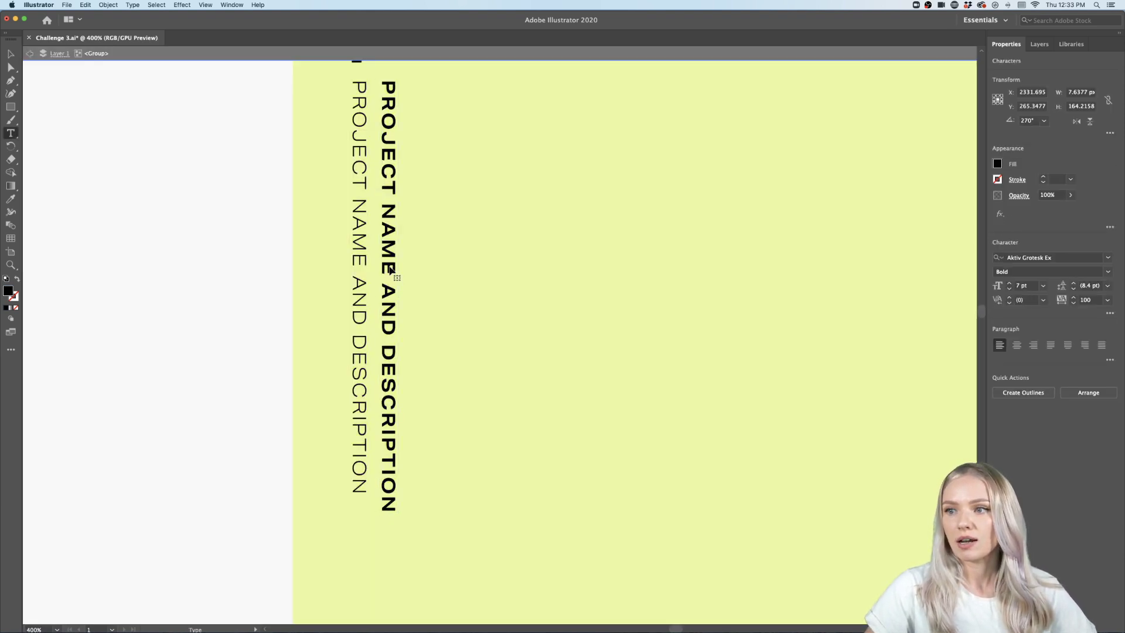
{"action": "key", "text": "super+a"}
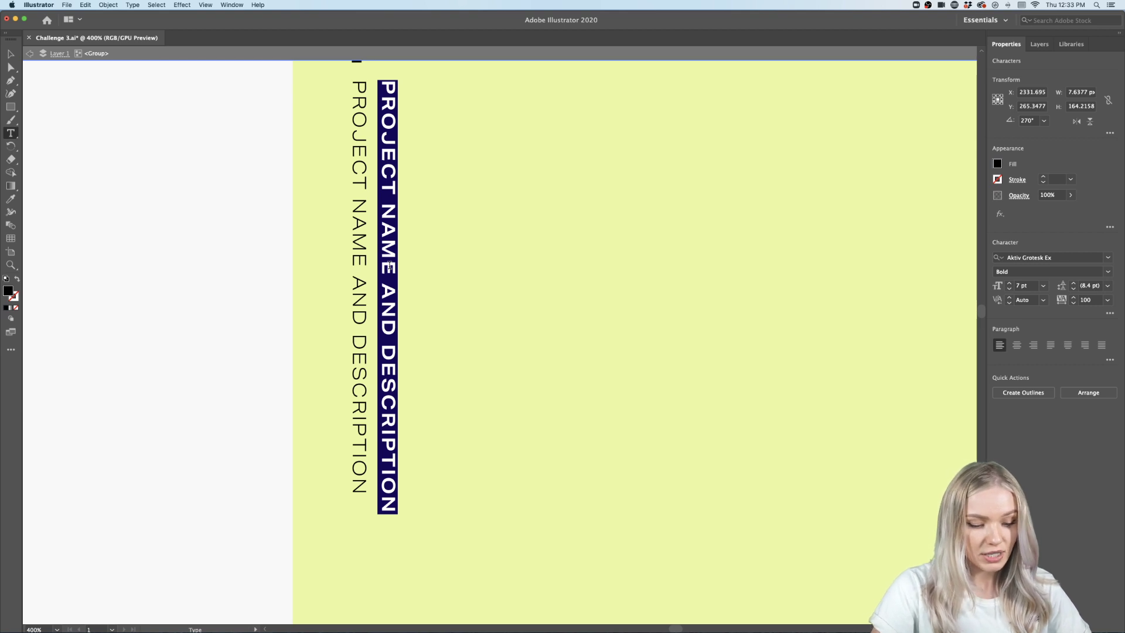
{"action": "type", "text": "#D"}
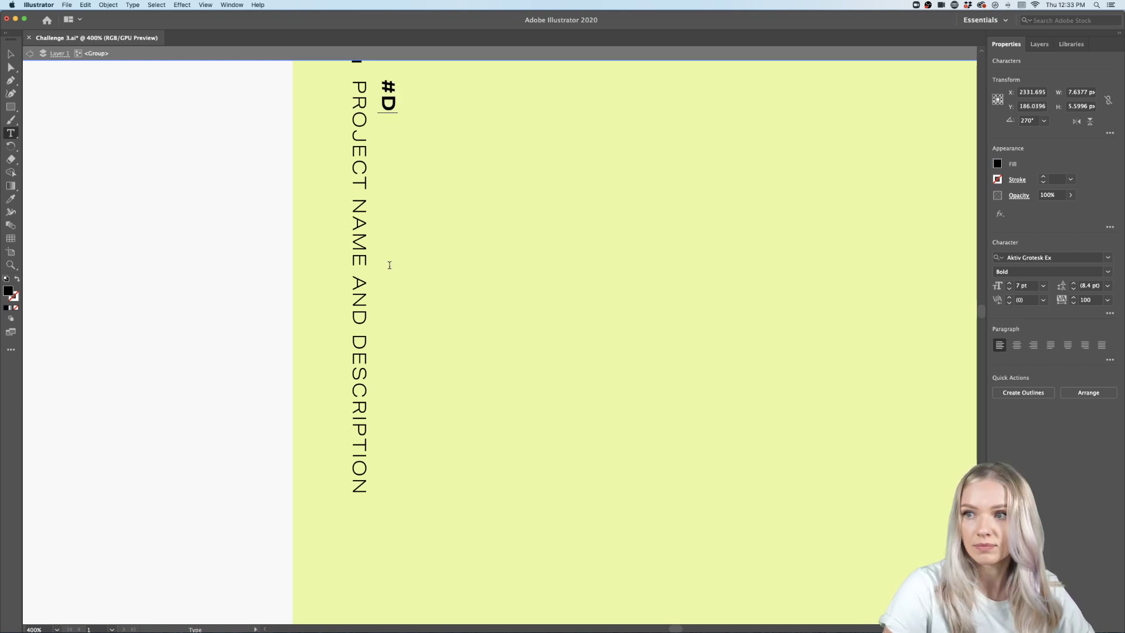
{"action": "key", "text": "BackSpace"}
{"action": "key", "text": "BackSpace"}
{"action": "type", "text": "3D "}
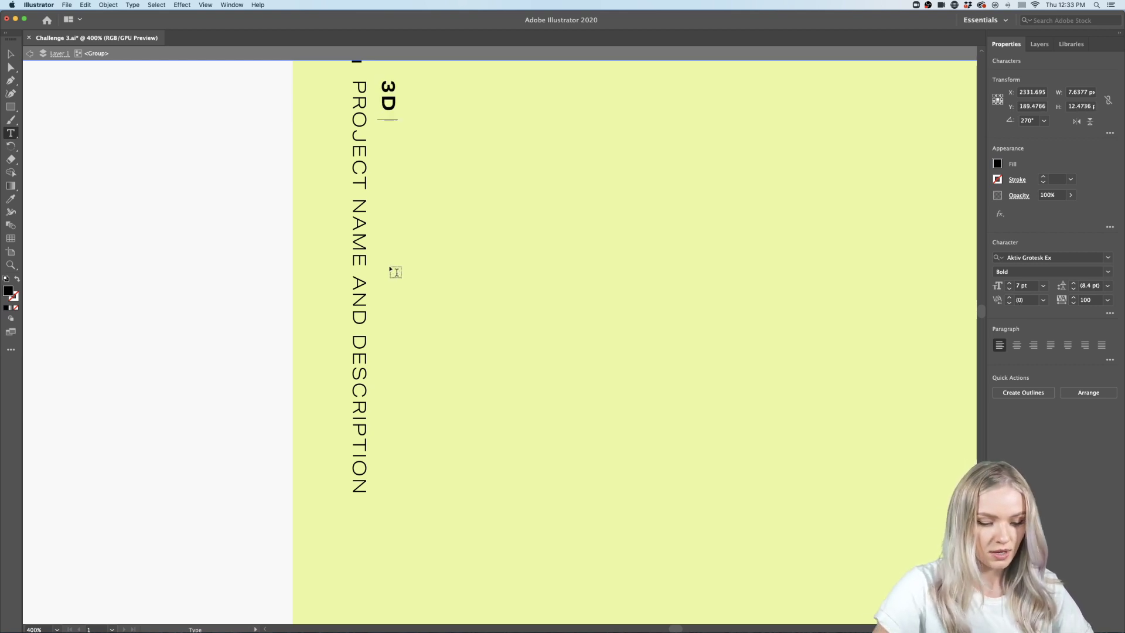
{"action": "type", "text": "EFFECTS"}
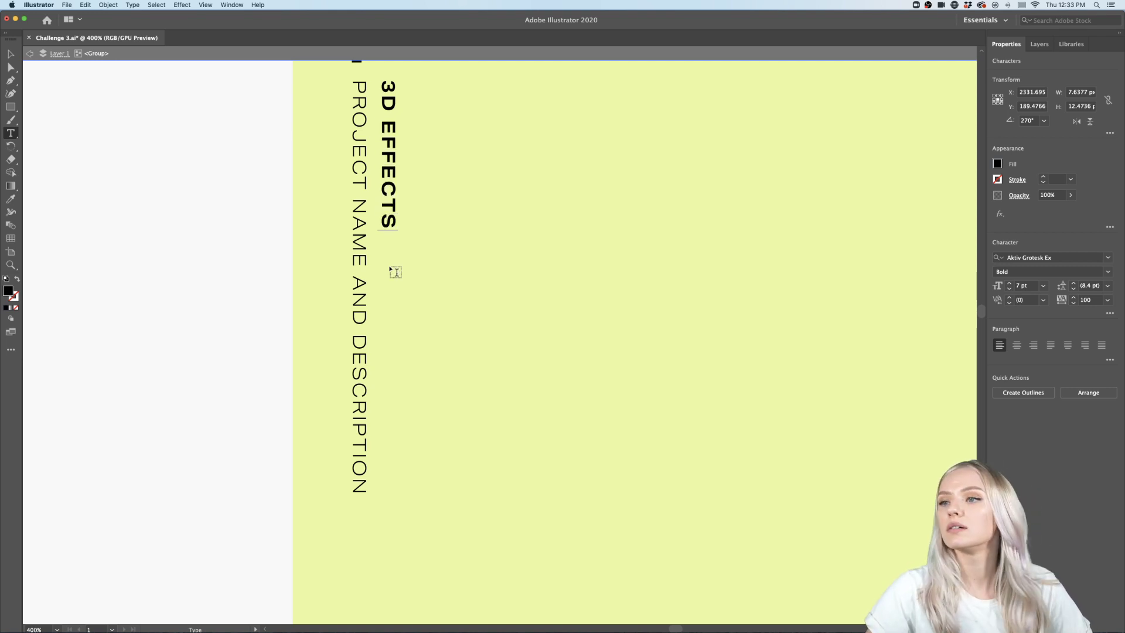
Replace the light PROJECT NAME AND DESCRIPTION line with "APPLYING 3D EFFECTS TO A POSTER" and leave the group's isolation mode.
{"action": "scroll", "coordinate": [396, 272], "scroll_direction": "up", "scroll_amount": 1}
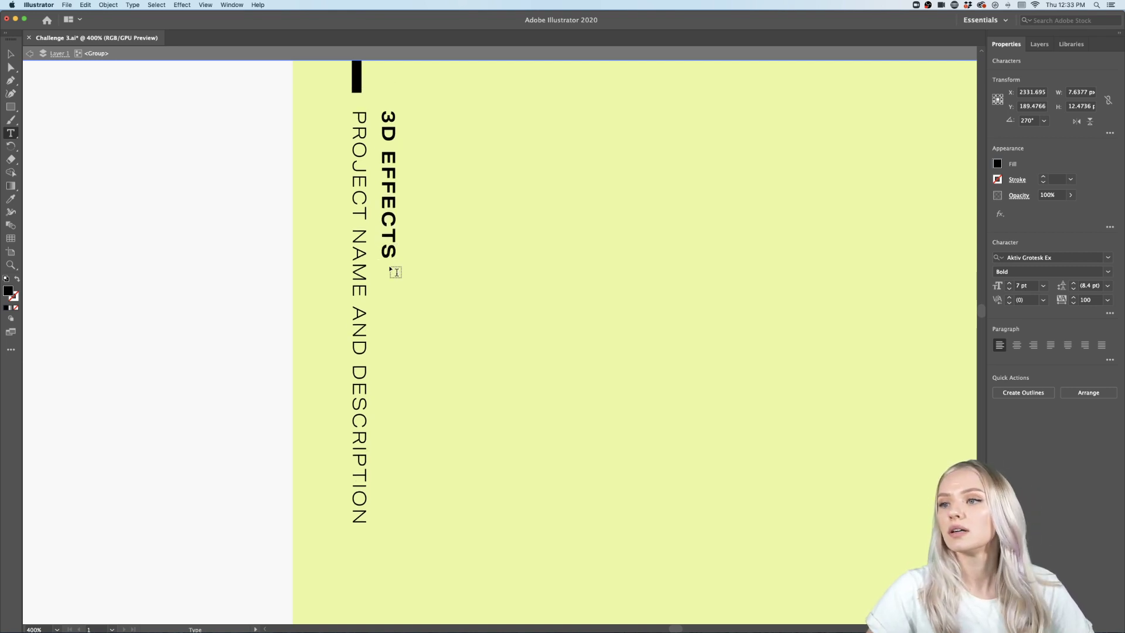
{"action": "triple_click", "coordinate": [359, 270]}
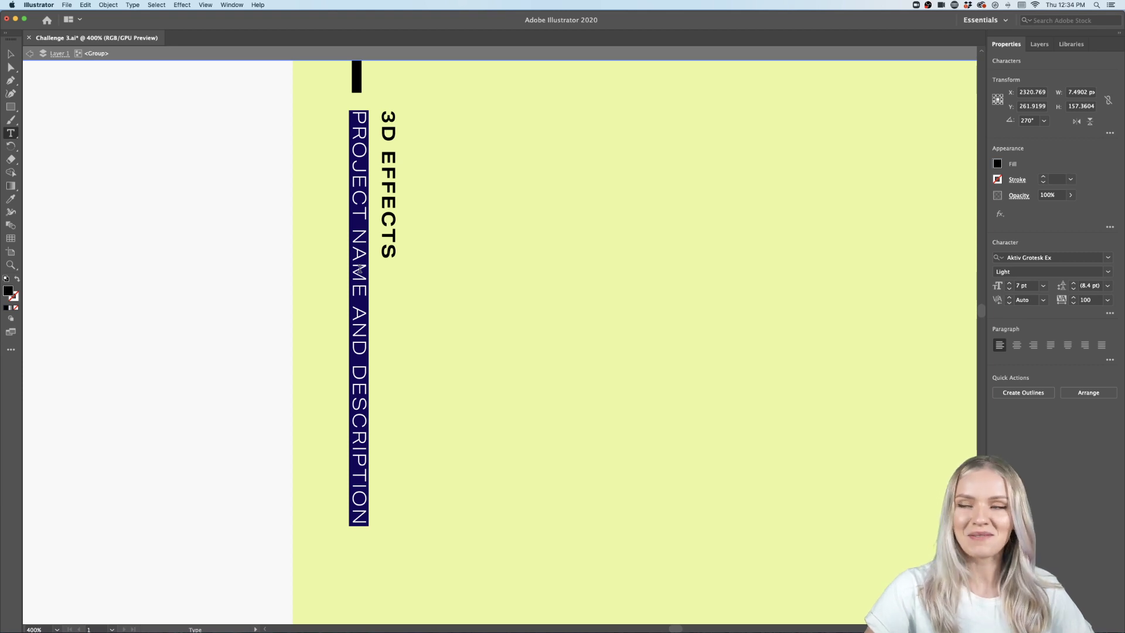
{"action": "key", "text": "BackSpace"}
{"action": "scroll", "coordinate": [359, 268], "scroll_direction": "up", "scroll_amount": 1}
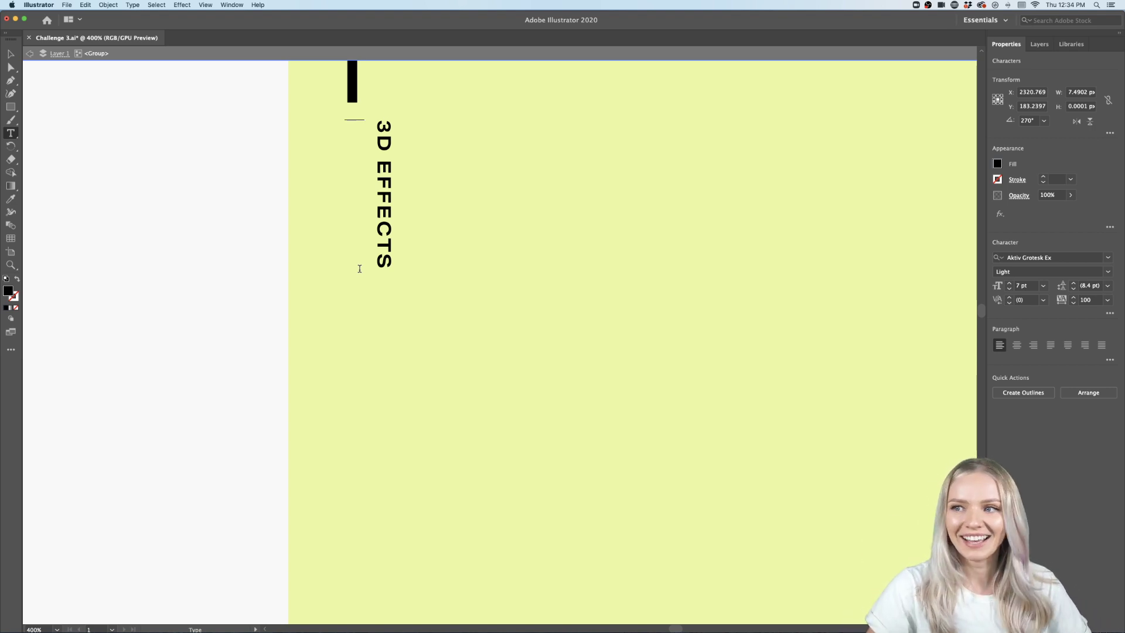
{"action": "type", "text": "APPLY"}
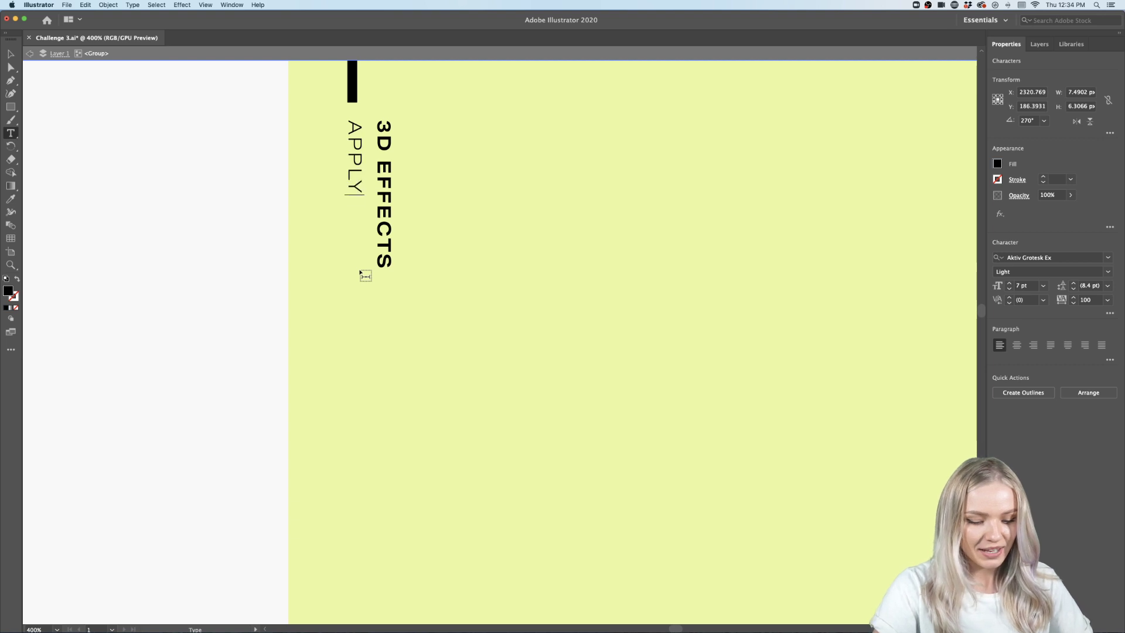
{"action": "type", "text": "ING #"}
{"action": "key", "text": "BackSpace"}
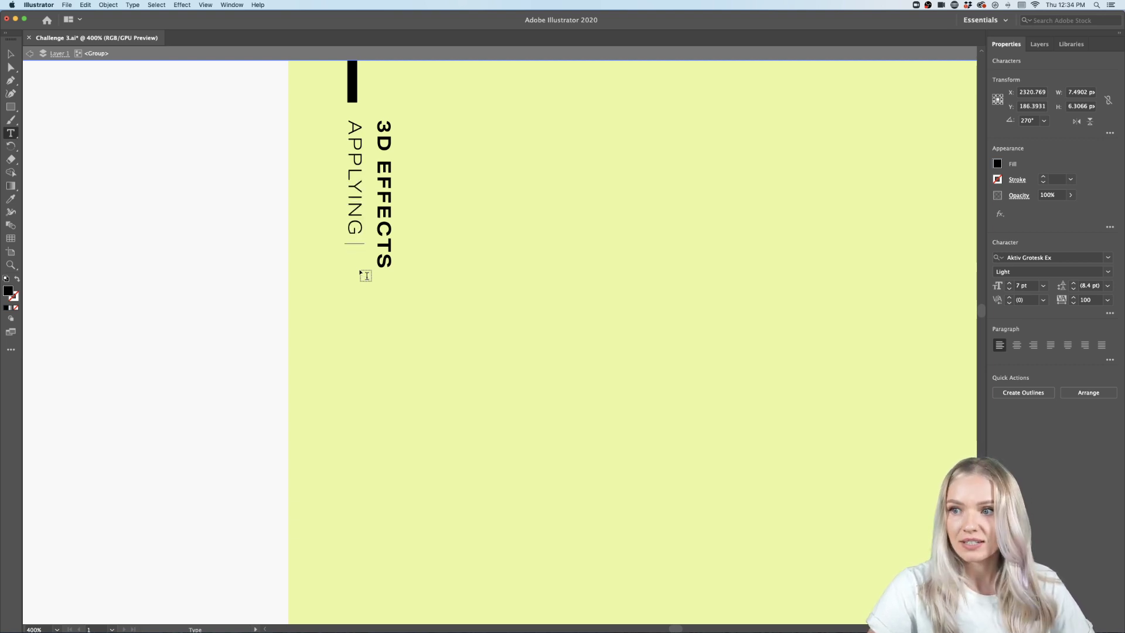
{"action": "type", "text": "3"}
{"action": "key", "text": "BackSpace"}
{"action": "type", "text": "3"}
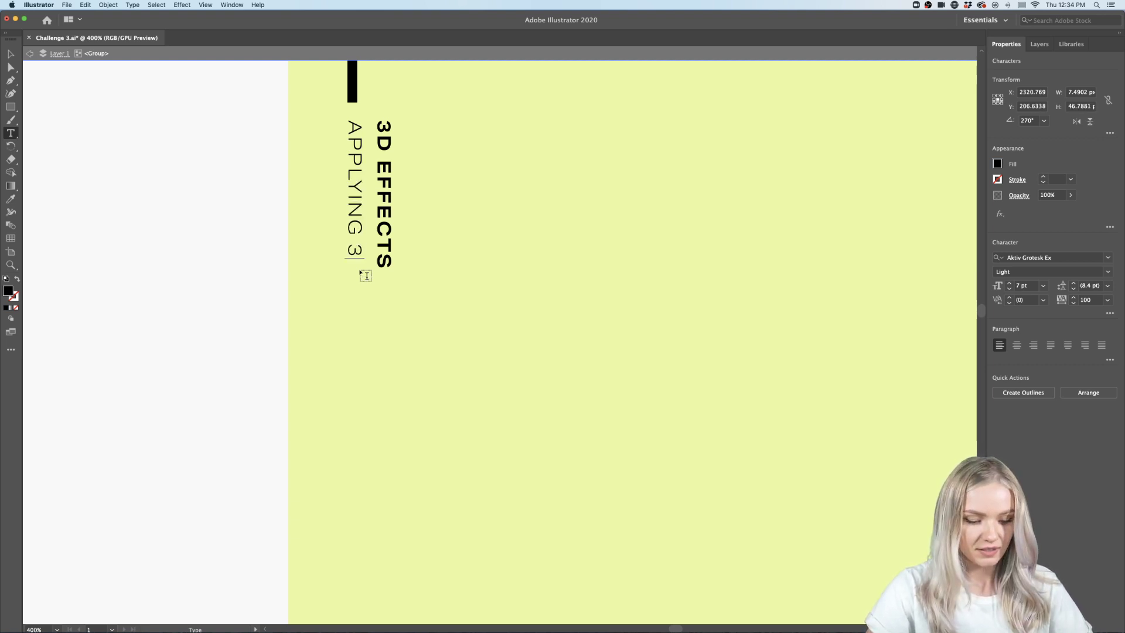
{"action": "type", "text": "D EFFECTS"}
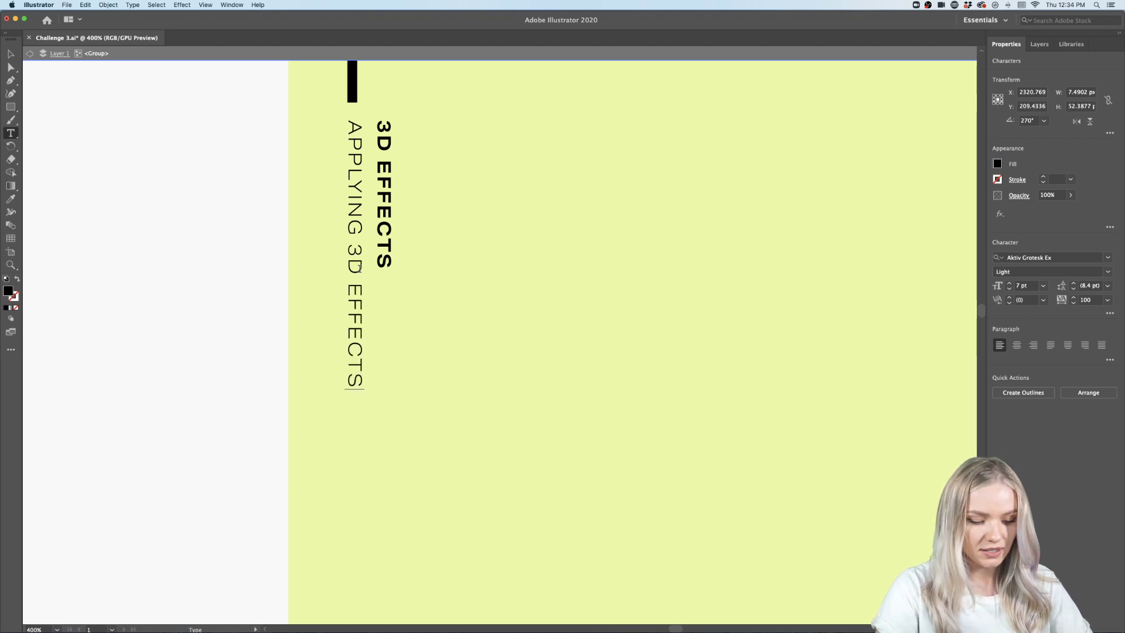
{"action": "type", "text": " TO A "}
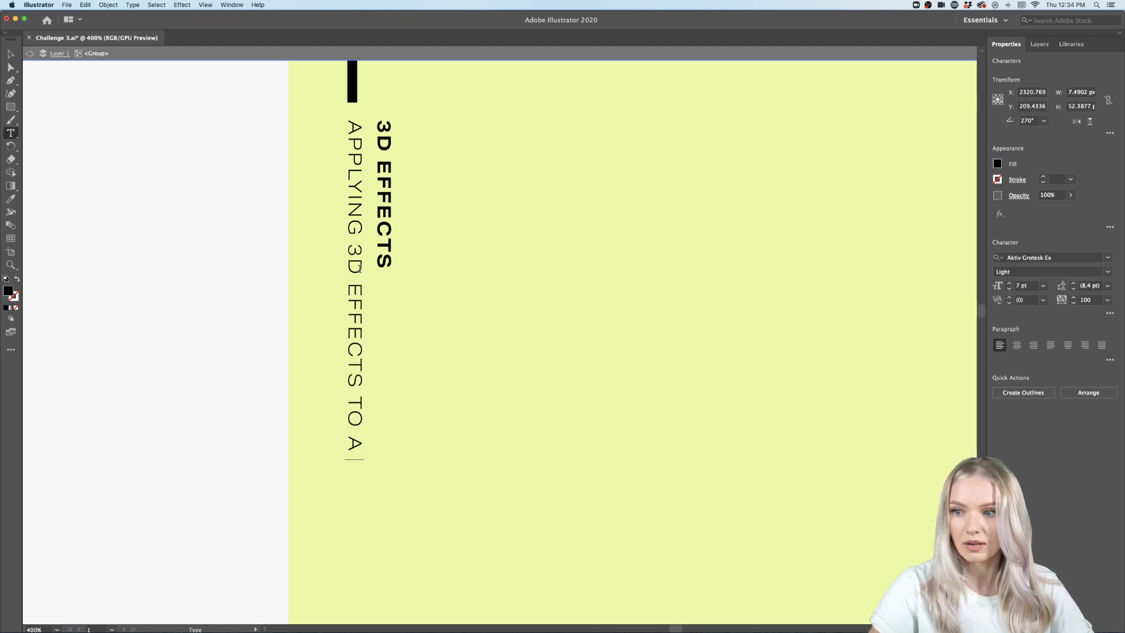
{"action": "type", "text": "POSTER"}
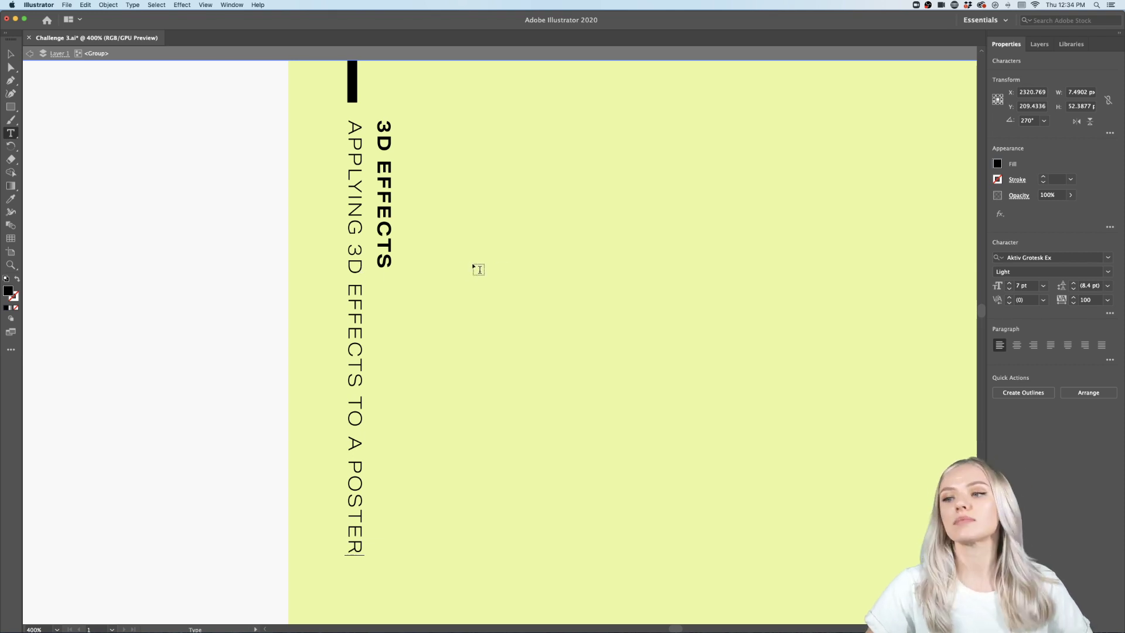
{"action": "left_click", "coordinate": [29, 53]}
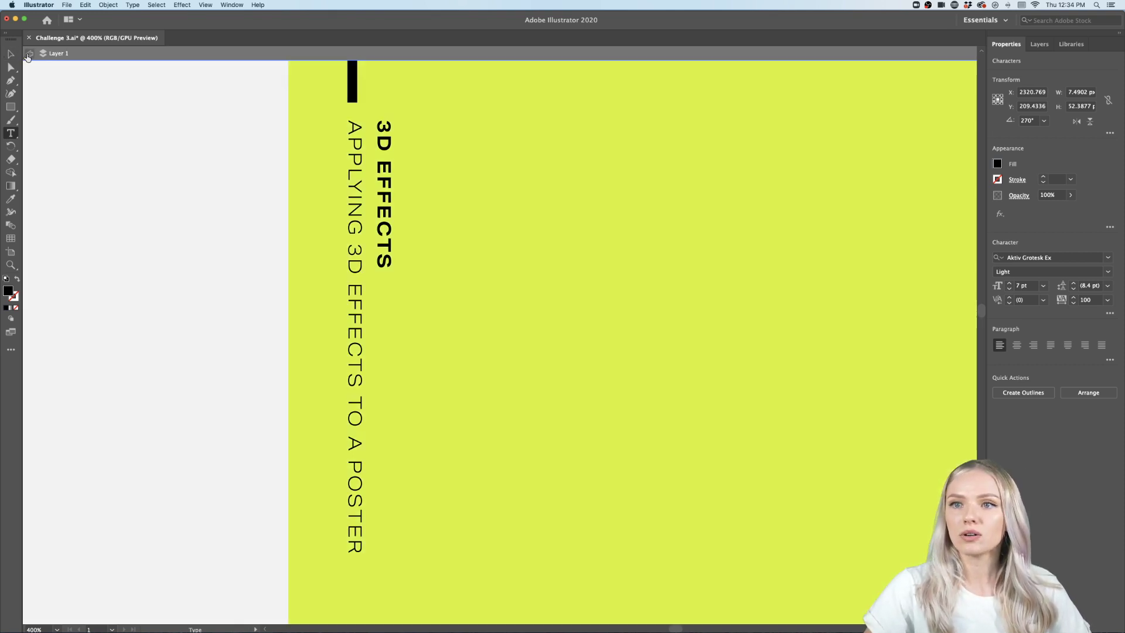
Select all the poster artwork to check which elements are selectable, and clear the selection.
{"action": "key", "text": "super+0"}
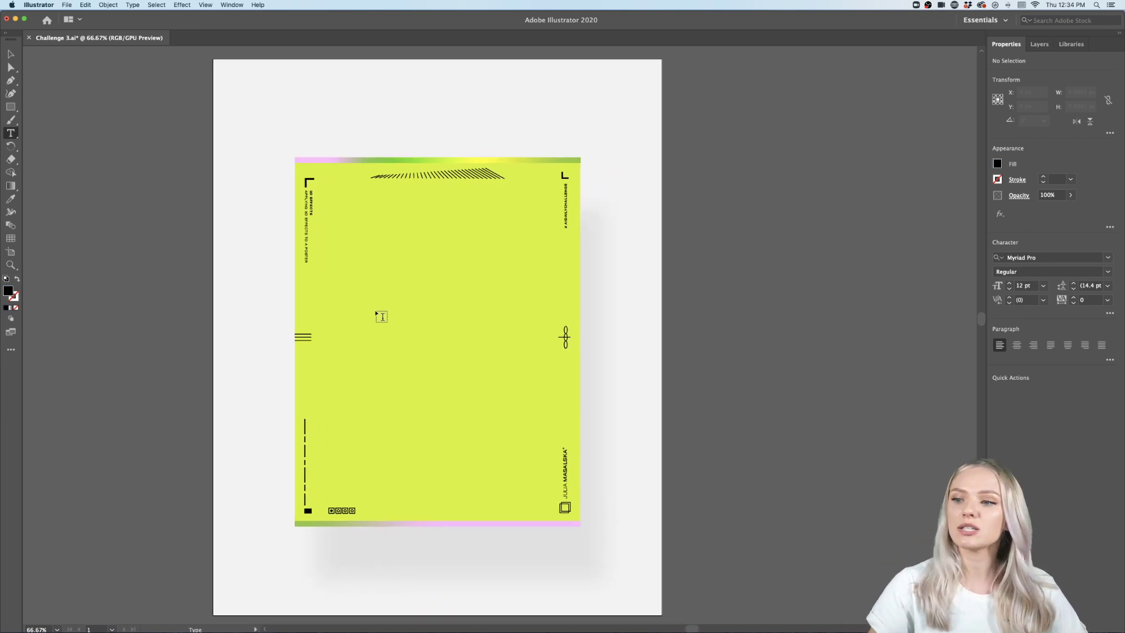
{"action": "key", "text": "v"}
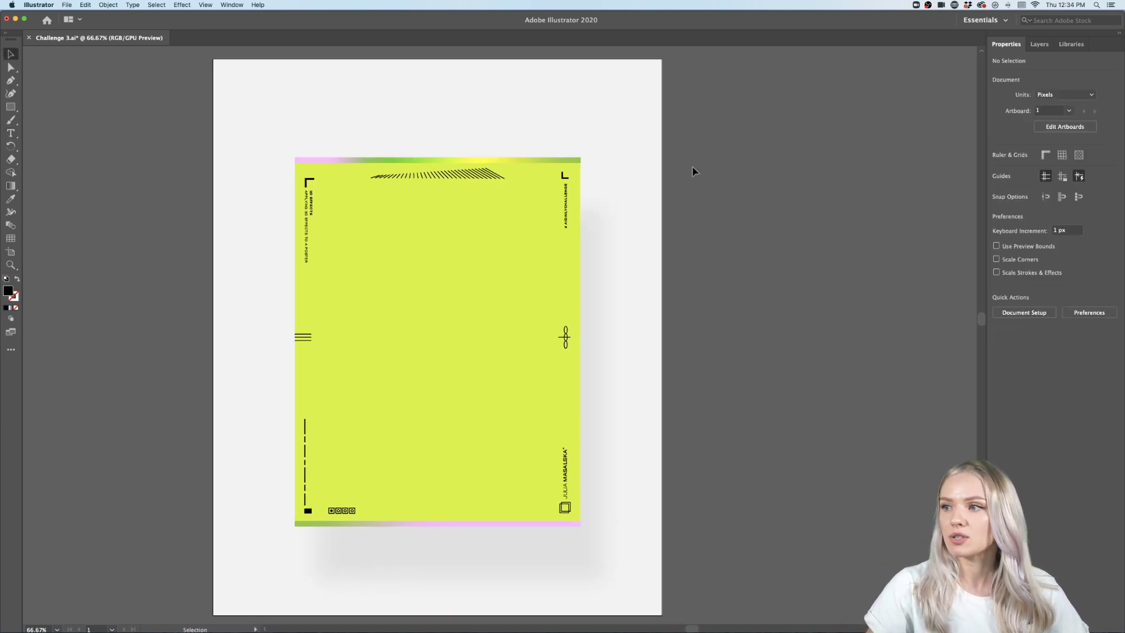
{"action": "key", "text": "super+a"}
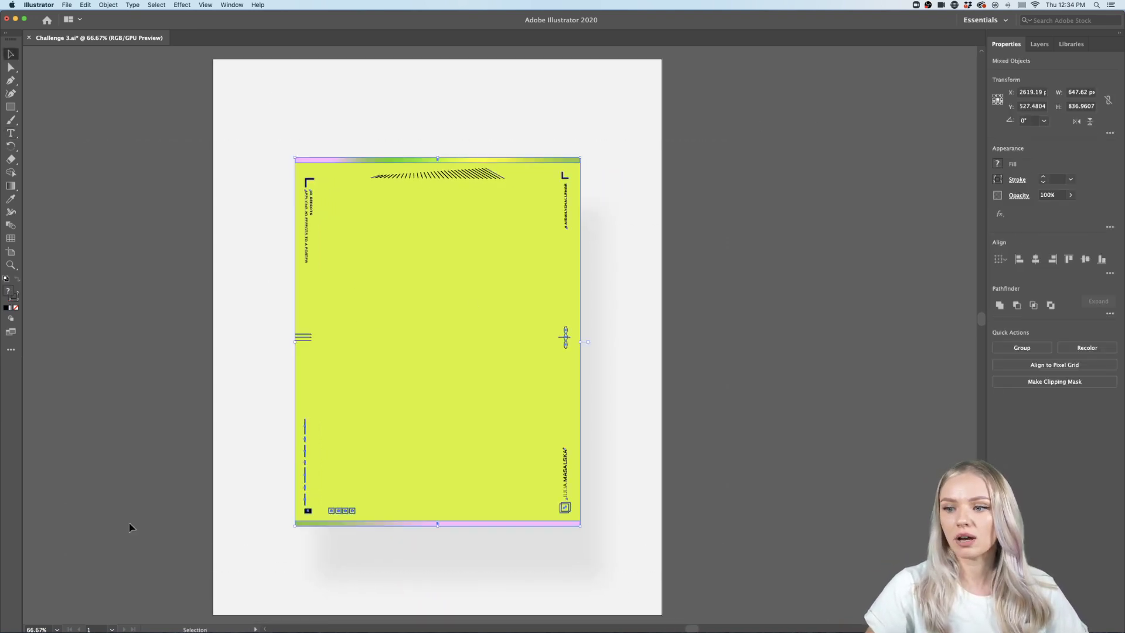
{"action": "left_click", "coordinate": [159, 490]}
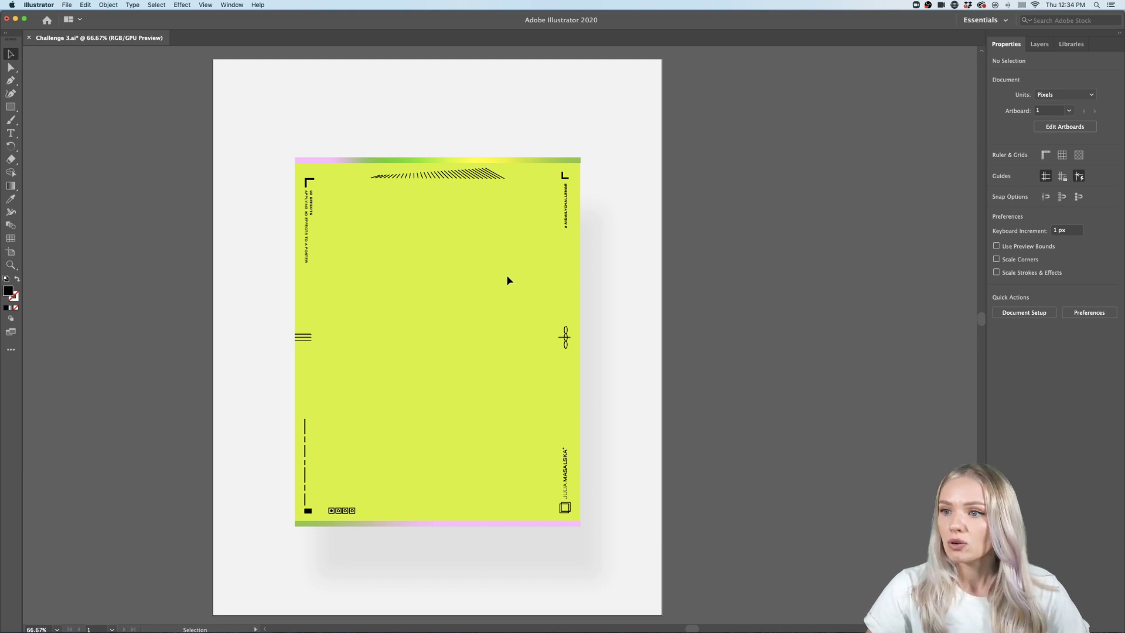
Examine the decorative lines, ovals and small squares along the poster's edges up close.
{"action": "scroll", "coordinate": [508, 280], "scroll_direction": "left", "scroll_amount": 2}
{"action": "scroll", "coordinate": [449, 157], "scroll_direction": "up", "scroll_amount": 3}
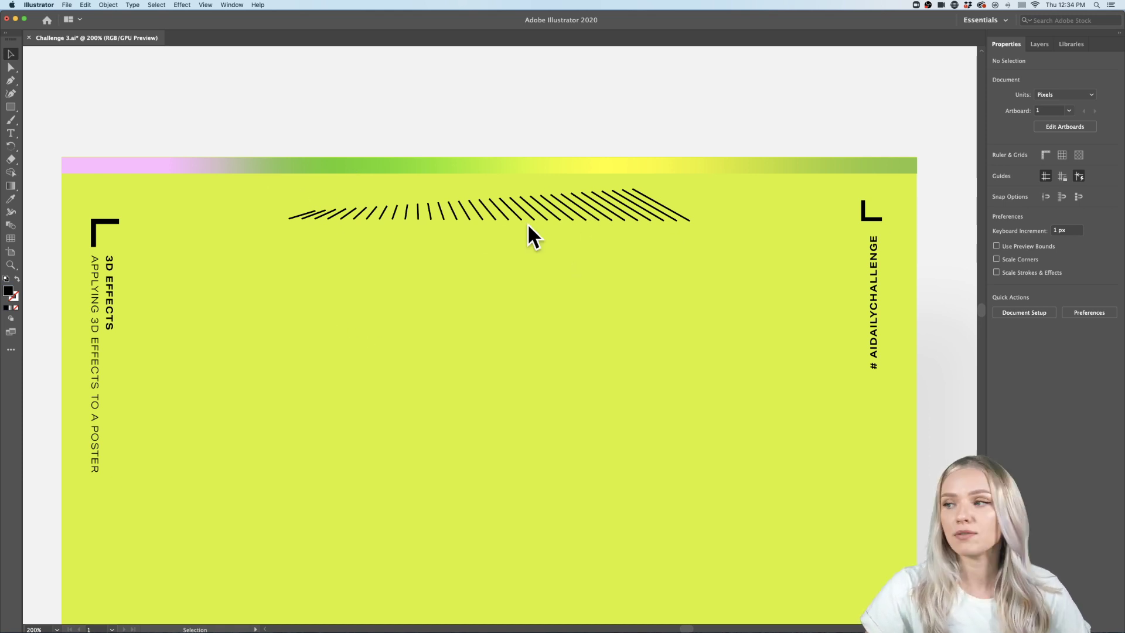
{"action": "scroll", "coordinate": [527, 223], "scroll_direction": "down", "scroll_amount": 5, "text": "alt"}
{"action": "scroll", "coordinate": [537, 230], "scroll_direction": "down", "scroll_amount": 2}
{"action": "scroll", "coordinate": [561, 262], "scroll_direction": "up", "scroll_amount": 6, "text": "alt"}
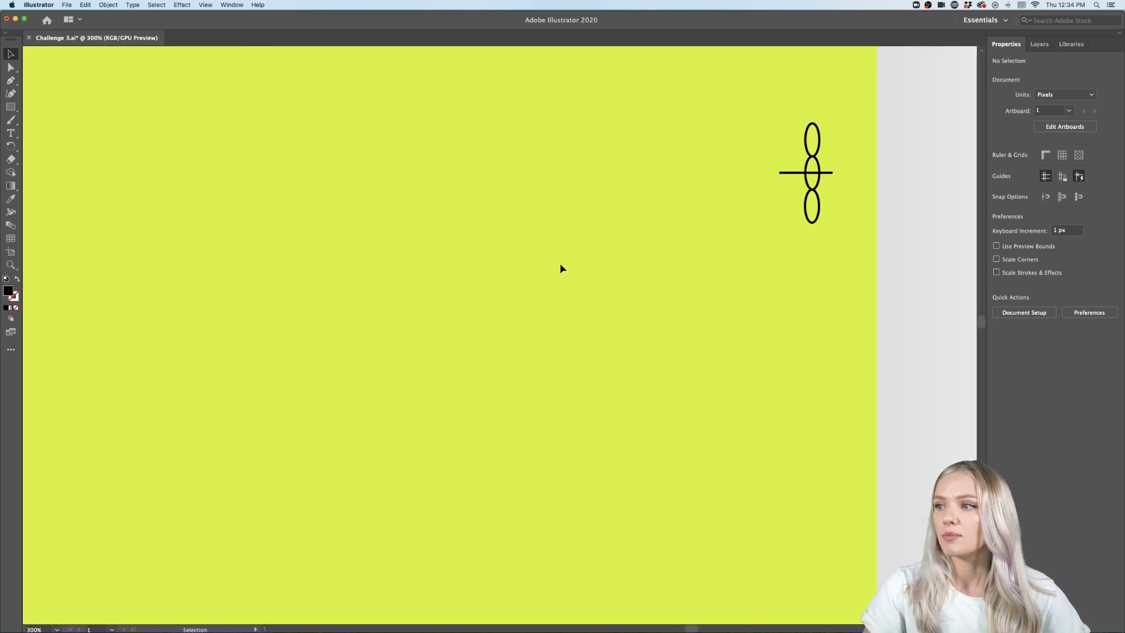
{"action": "scroll", "coordinate": [559, 269], "scroll_direction": "right", "scroll_amount": 5}
{"action": "scroll", "coordinate": [560, 268], "scroll_direction": "up", "scroll_amount": 1}
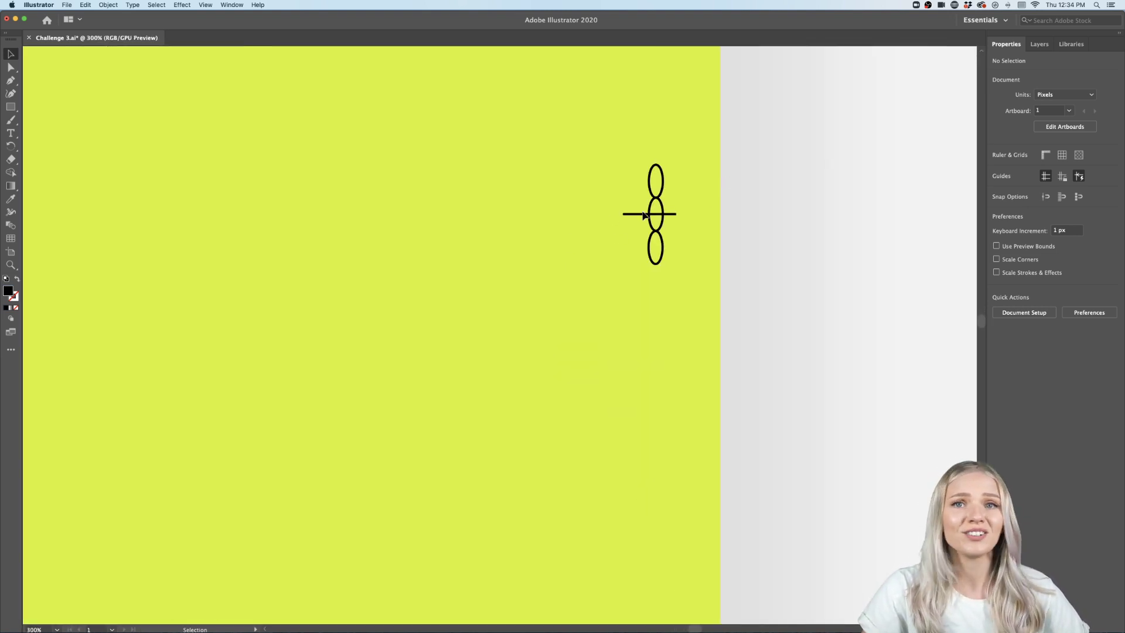
{"action": "scroll", "coordinate": [644, 216], "scroll_direction": "down", "scroll_amount": 6, "text": "alt"}
{"action": "scroll", "coordinate": [415, 359], "scroll_direction": "up", "scroll_amount": 8, "text": "alt"}
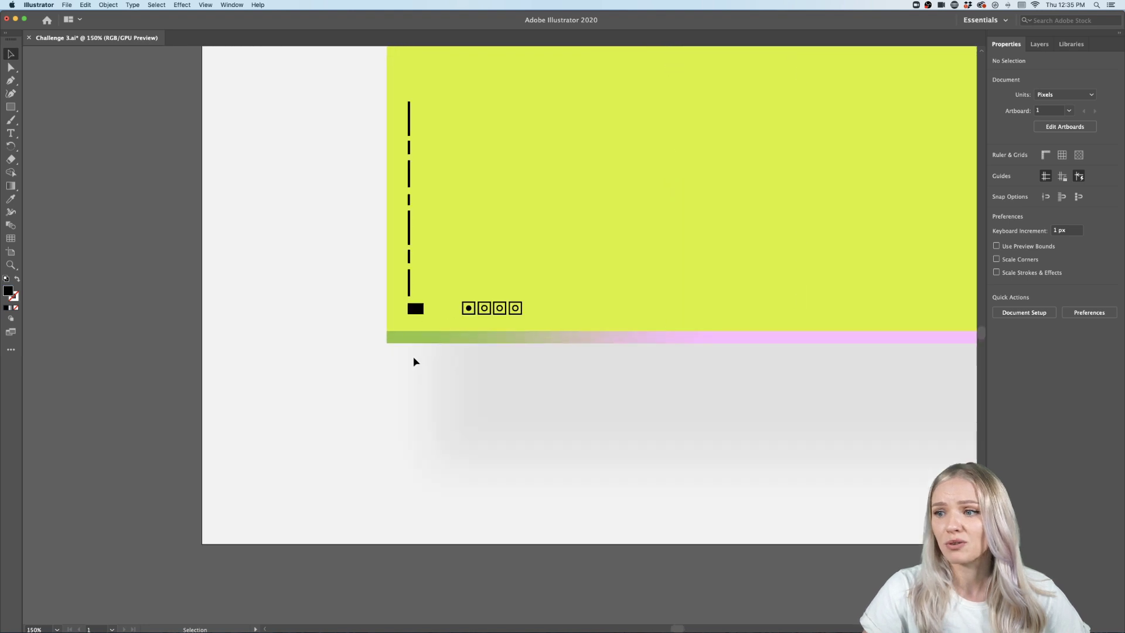
{"action": "scroll", "coordinate": [386, 393], "scroll_direction": "up", "scroll_amount": 6}
{"action": "scroll", "coordinate": [387, 393], "scroll_direction": "right", "scroll_amount": 3}
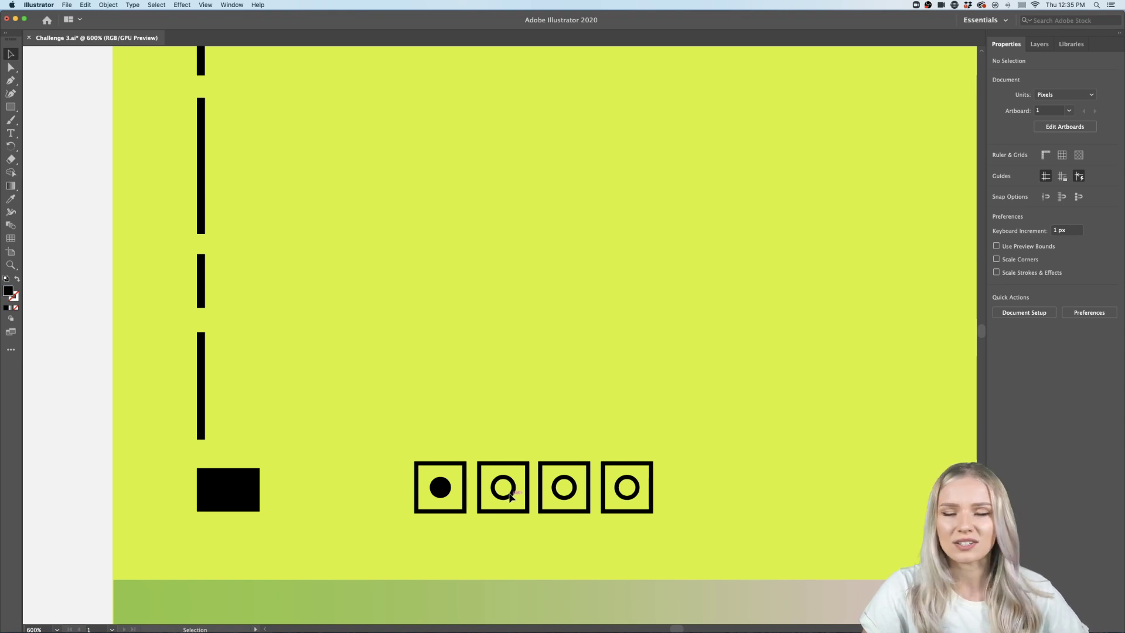
{"action": "key", "text": "super+minus"}
{"action": "key", "text": "super+minus"}
{"action": "key", "text": "super+minus"}
{"action": "key", "text": "super+minus"}
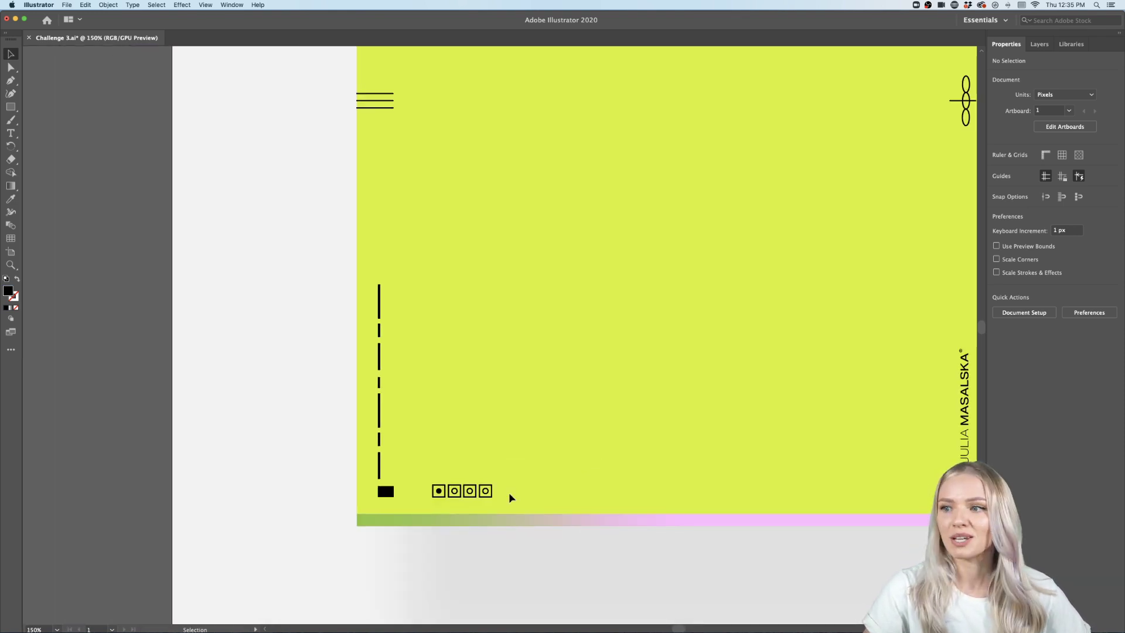
{"action": "key", "text": "super+minus"}
{"action": "key", "text": "super+minus"}
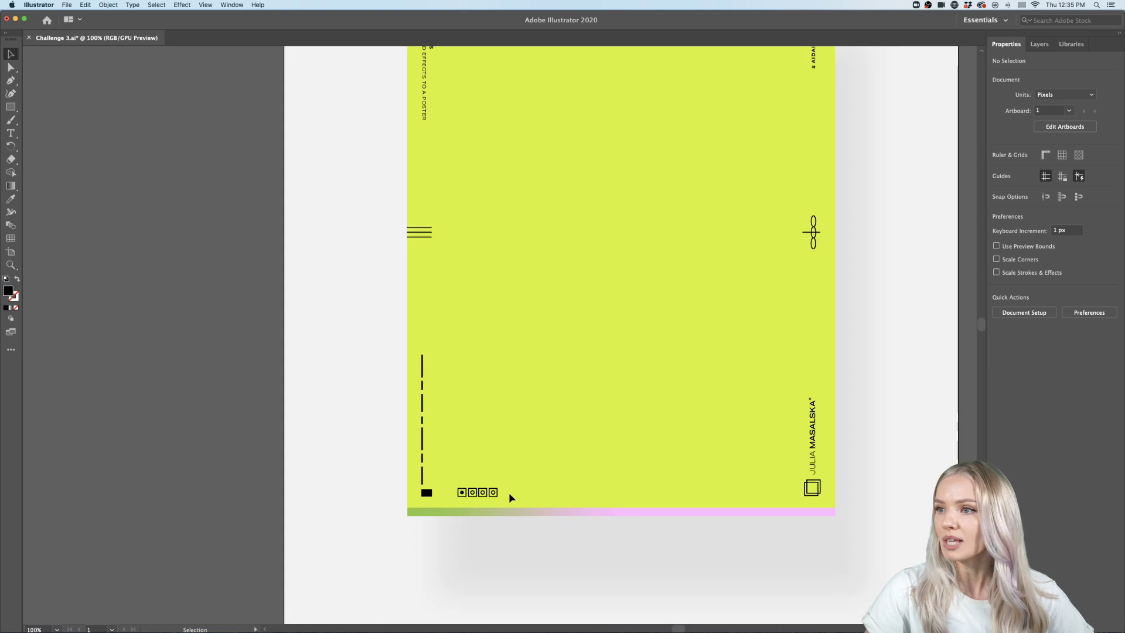
{"action": "scroll", "coordinate": [509, 493], "scroll_direction": "left", "scroll_amount": 2}
{"action": "scroll", "coordinate": [509, 493], "scroll_direction": "down", "scroll_amount": 1}
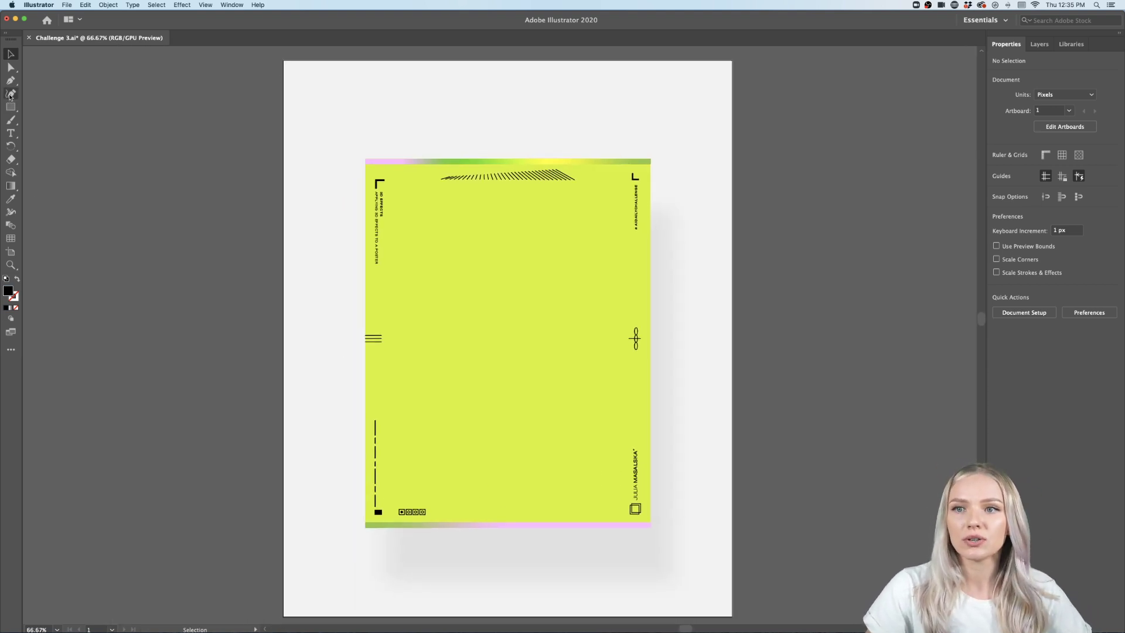
Draw a closed wavy blob about 754 by 475 px across the poster with the Pencil tool and give it a black stroke without fill.
{"action": "left_click", "coordinate": [11, 120]}
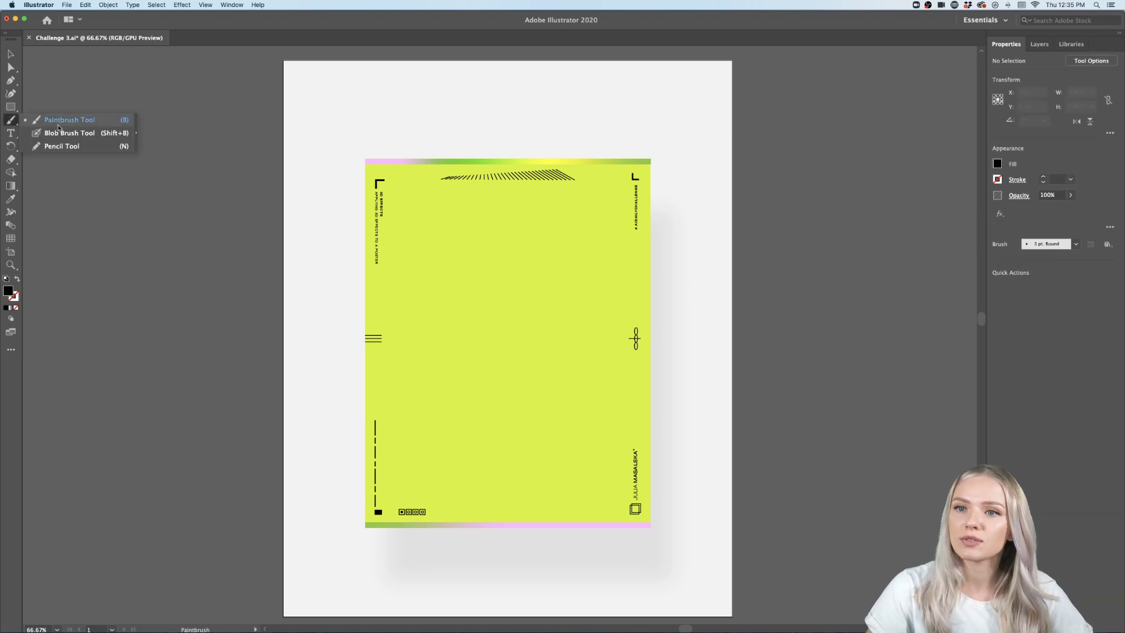
{"action": "left_click", "coordinate": [62, 146]}
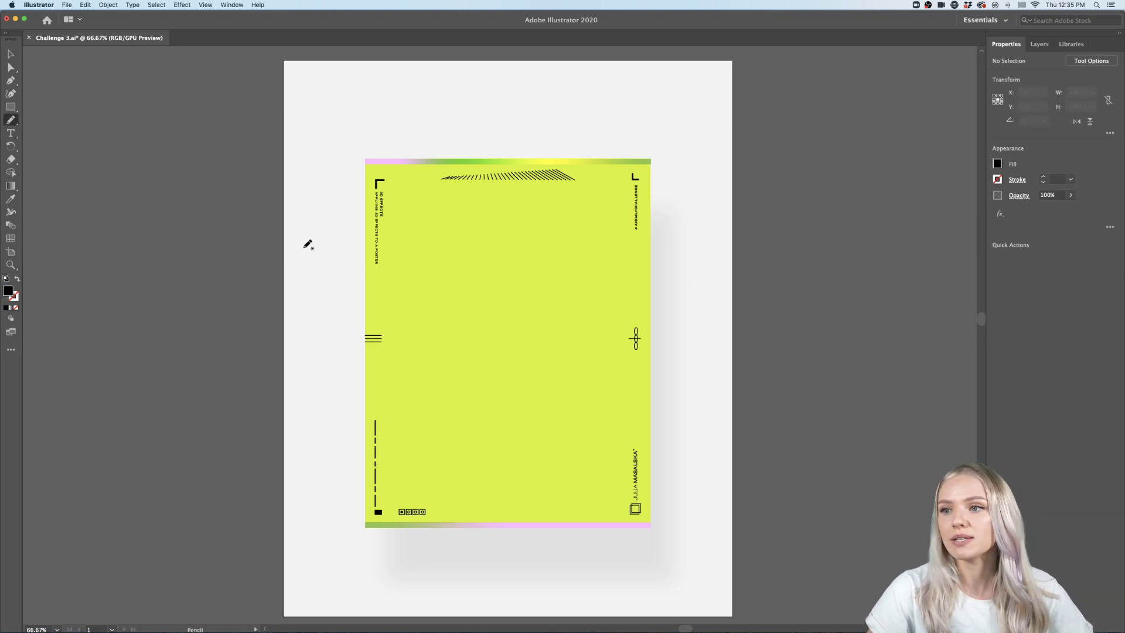
{"action": "mouse_move", "coordinate": [297, 247]}
{"action": "left_mouse_down"}
{"action": "mouse_move", "coordinate": [320, 201]}
{"action": "mouse_move", "coordinate": [361, 192]}
{"action": "mouse_move", "coordinate": [413, 204]}
{"action": "mouse_move", "coordinate": [478, 276]}
{"action": "mouse_move", "coordinate": [594, 294]}
{"action": "mouse_move", "coordinate": [620, 330]}
{"action": "mouse_move", "coordinate": [615, 384]}
{"action": "mouse_move", "coordinate": [549, 398]}
{"action": "mouse_move", "coordinate": [558, 397]}
{"action": "mouse_move", "coordinate": [473, 373]}
{"action": "mouse_move", "coordinate": [388, 316]}
{"action": "mouse_move", "coordinate": [295, 312]}
{"action": "mouse_move", "coordinate": [298, 246]}
{"action": "left_mouse_up"}
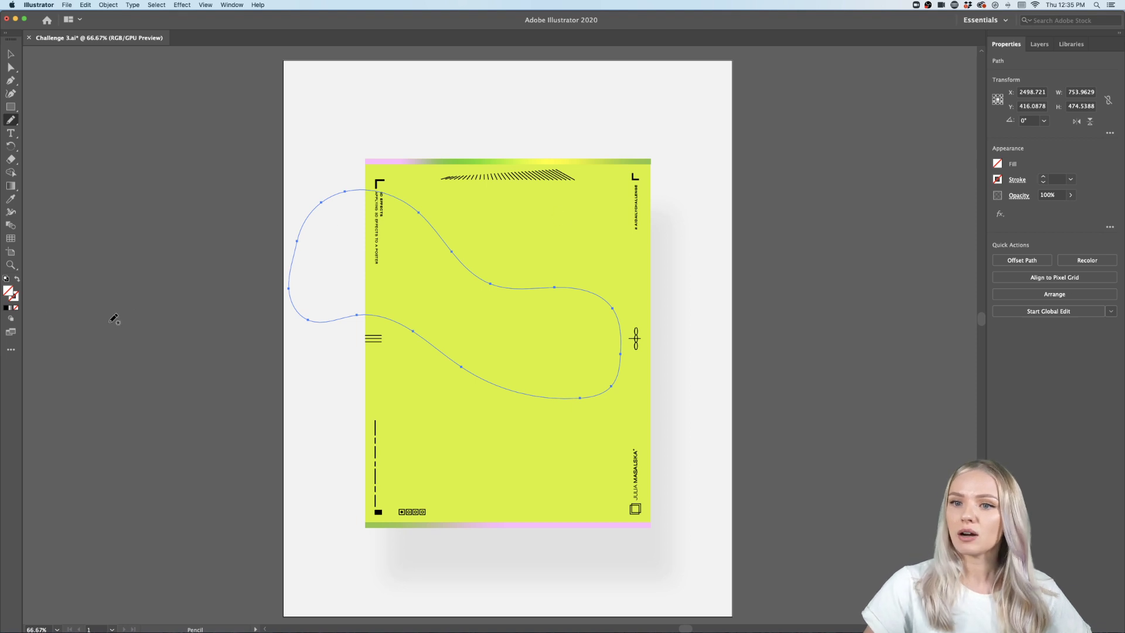
{"action": "left_click", "coordinate": [13, 297]}
{"action": "left_click", "coordinate": [6, 308]}
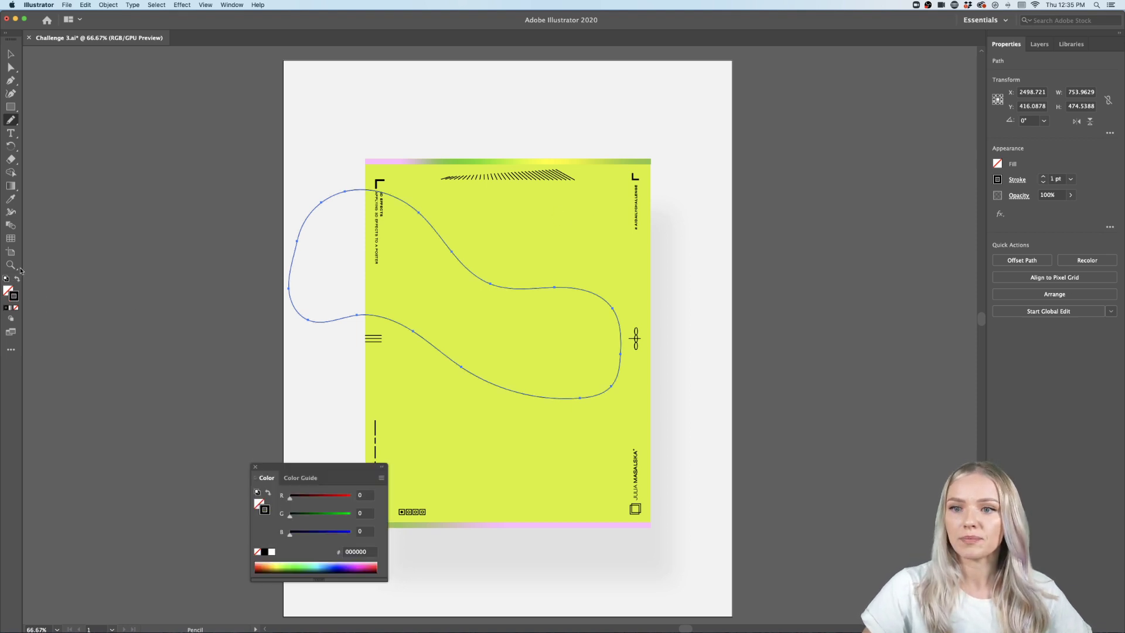
{"action": "left_click", "coordinate": [255, 467]}
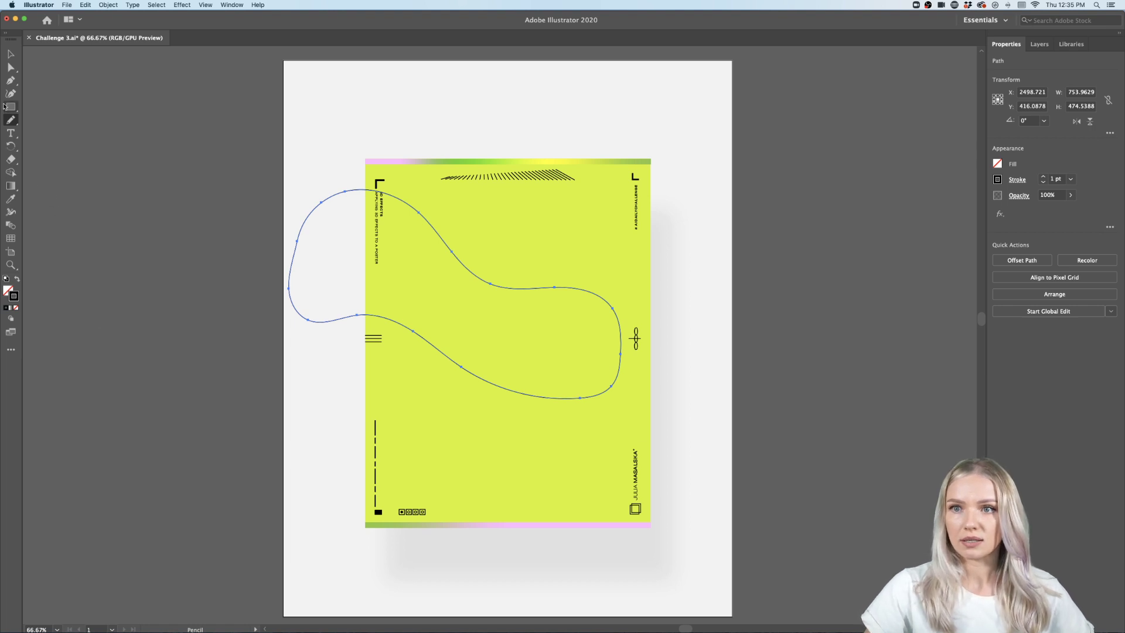
Try a second closed pencil shape about 646 by 516 px overlapping the first blob, and undo it.
{"action": "left_click", "coordinate": [10, 56]}
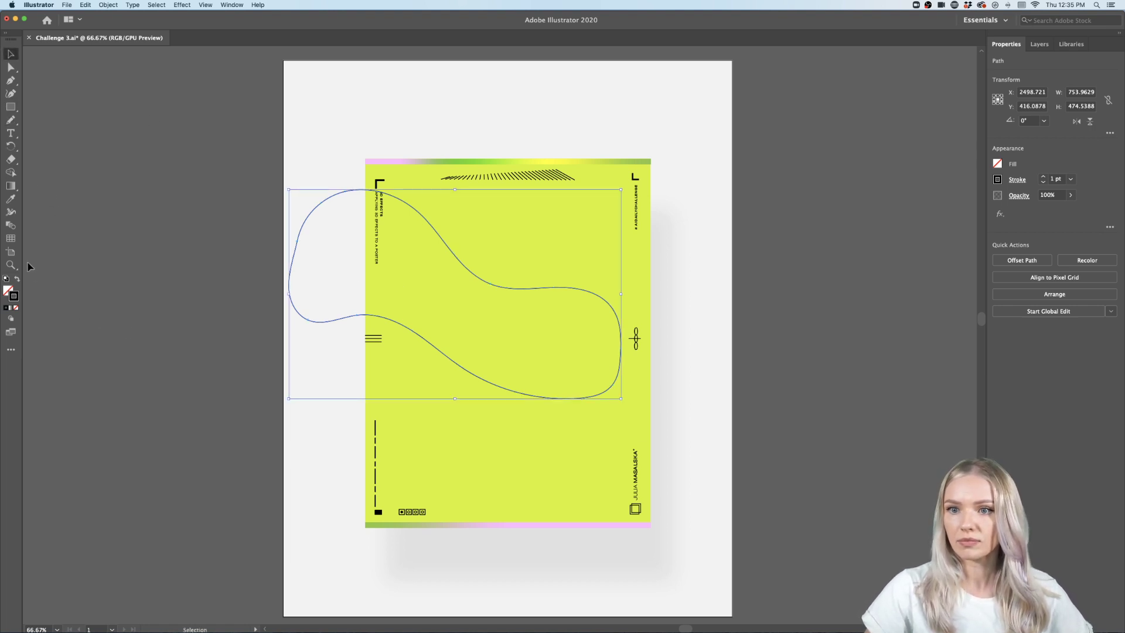
{"action": "left_click", "coordinate": [10, 120]}
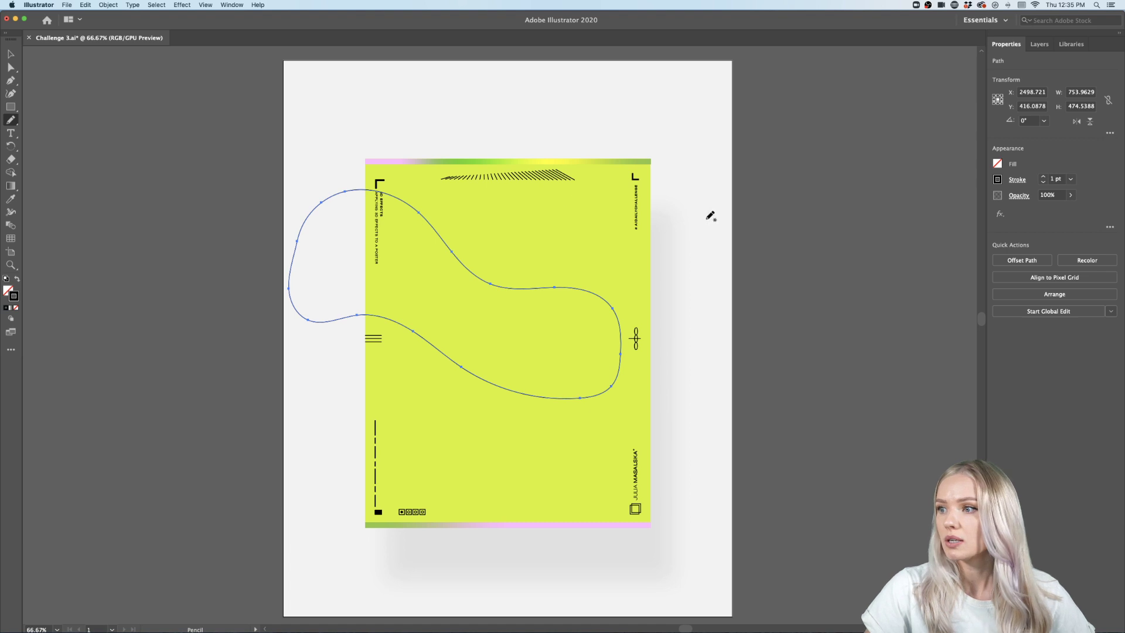
{"action": "mouse_move", "coordinate": [705, 218]}
{"action": "left_mouse_down"}
{"action": "mouse_move", "coordinate": [542, 207]}
{"action": "mouse_move", "coordinate": [470, 318]}
{"action": "mouse_move", "coordinate": [539, 399]}
{"action": "mouse_move", "coordinate": [698, 410]}
{"action": "mouse_move", "coordinate": [754, 310]}
{"action": "mouse_move", "coordinate": [711, 218]}
{"action": "left_mouse_up"}
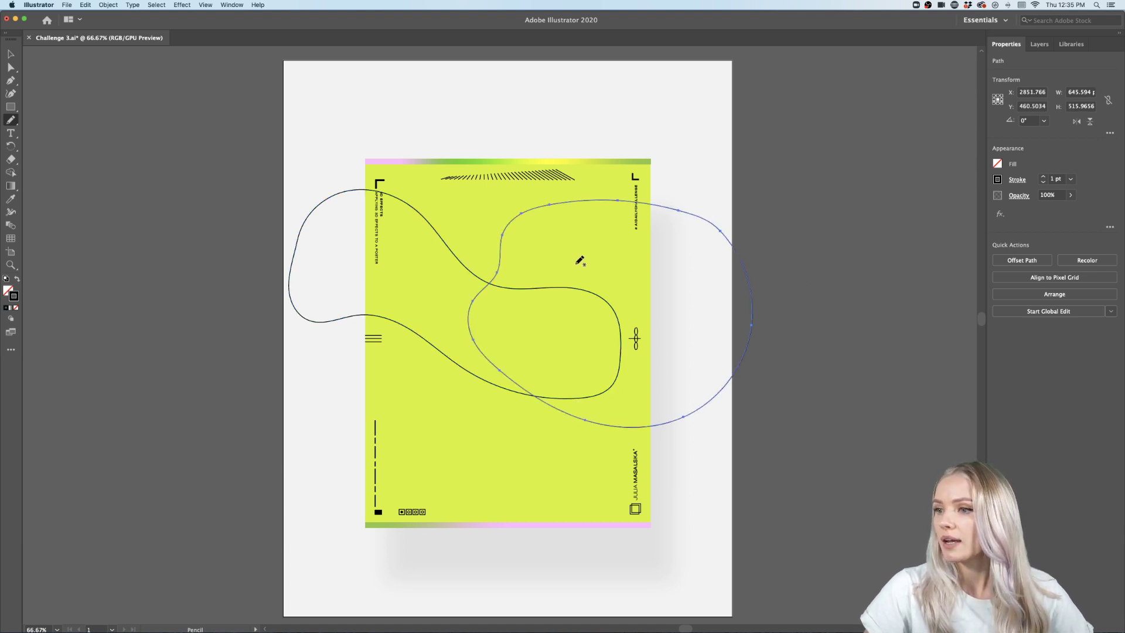
{"action": "key", "text": "super+z"}
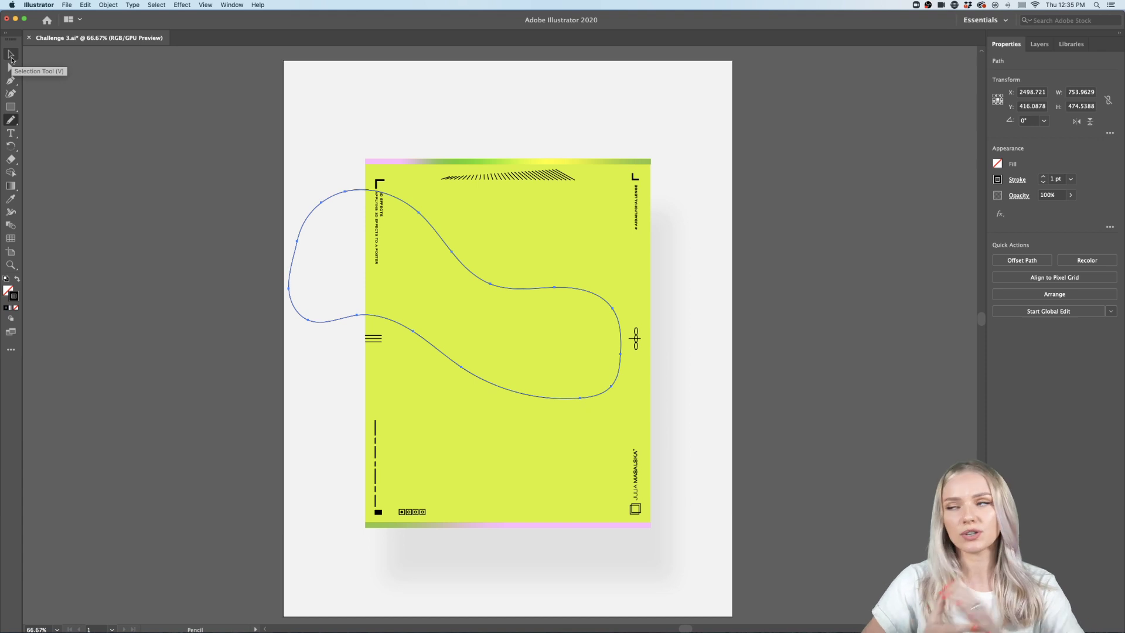
Set the Pencil tool's fidelity fully to Accurate and draw an open wavy line over the blob and past the poster's edge.
{"action": "left_click", "coordinate": [11, 54]}
{"action": "left_click", "coordinate": [130, 217]}
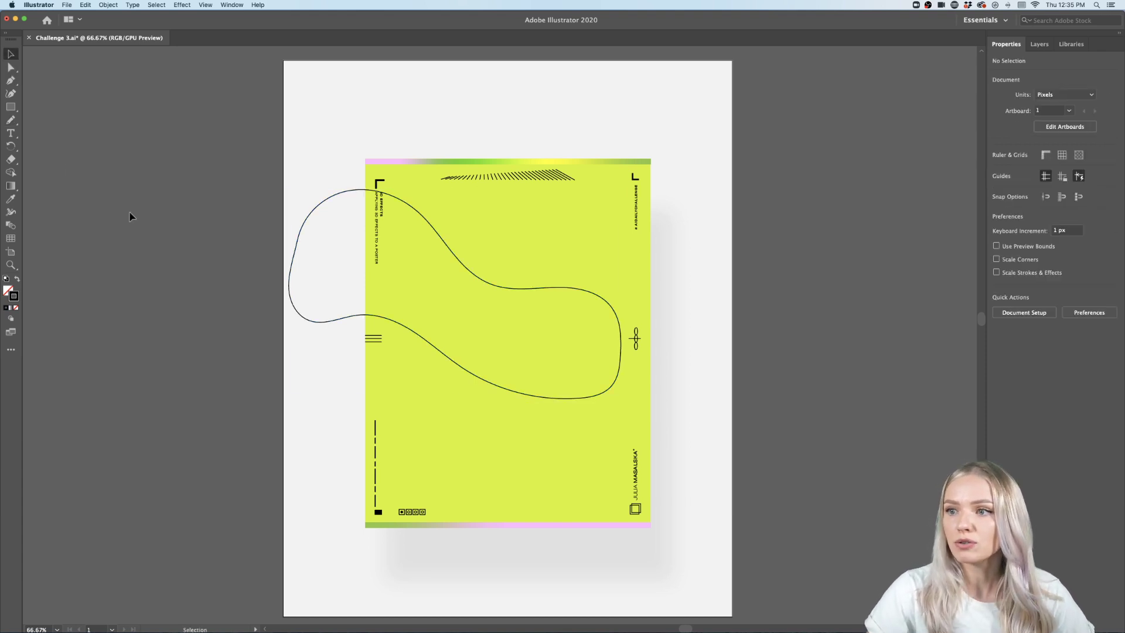
{"action": "left_click", "coordinate": [10, 119]}
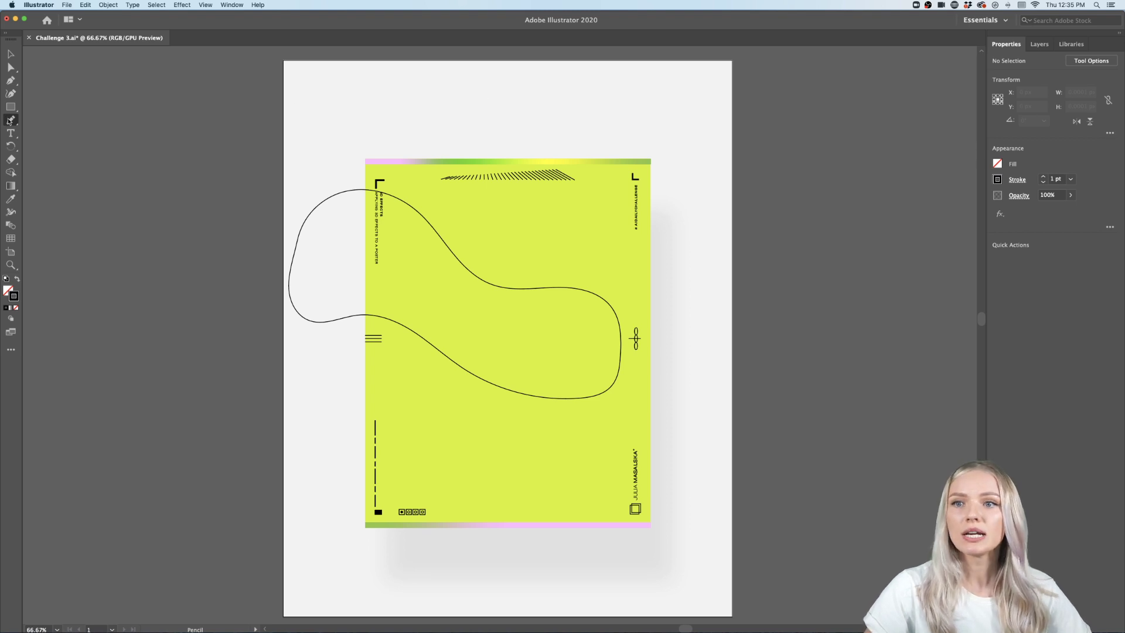
{"action": "left_click", "coordinate": [1090, 60]}
{"action": "left_click_drag", "start_coordinate": [649, 256], "coordinate": [486, 255]}
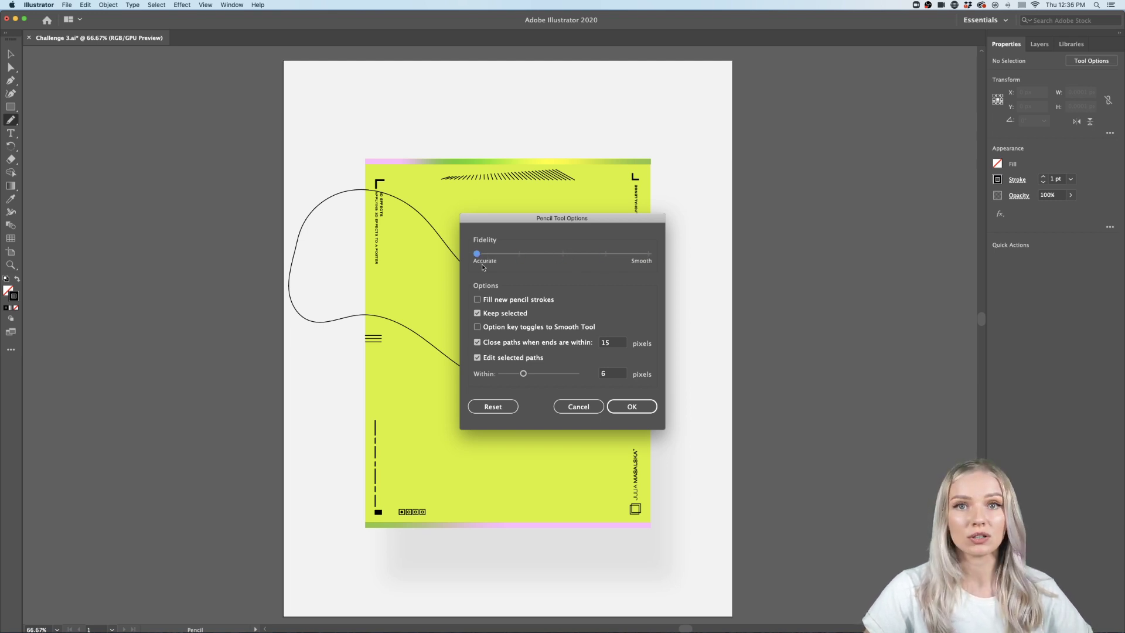
{"action": "left_click", "coordinate": [632, 406]}
{"action": "mouse_move", "coordinate": [697, 252]}
{"action": "left_mouse_down"}
{"action": "mouse_move", "coordinate": [570, 250]}
{"action": "mouse_move", "coordinate": [525, 330]}
{"action": "mouse_move", "coordinate": [542, 310]}
{"action": "mouse_move", "coordinate": [553, 318]}
{"action": "mouse_move", "coordinate": [540, 356]}
{"action": "mouse_move", "coordinate": [612, 329]}
{"action": "mouse_move", "coordinate": [713, 337]}
{"action": "left_mouse_up"}
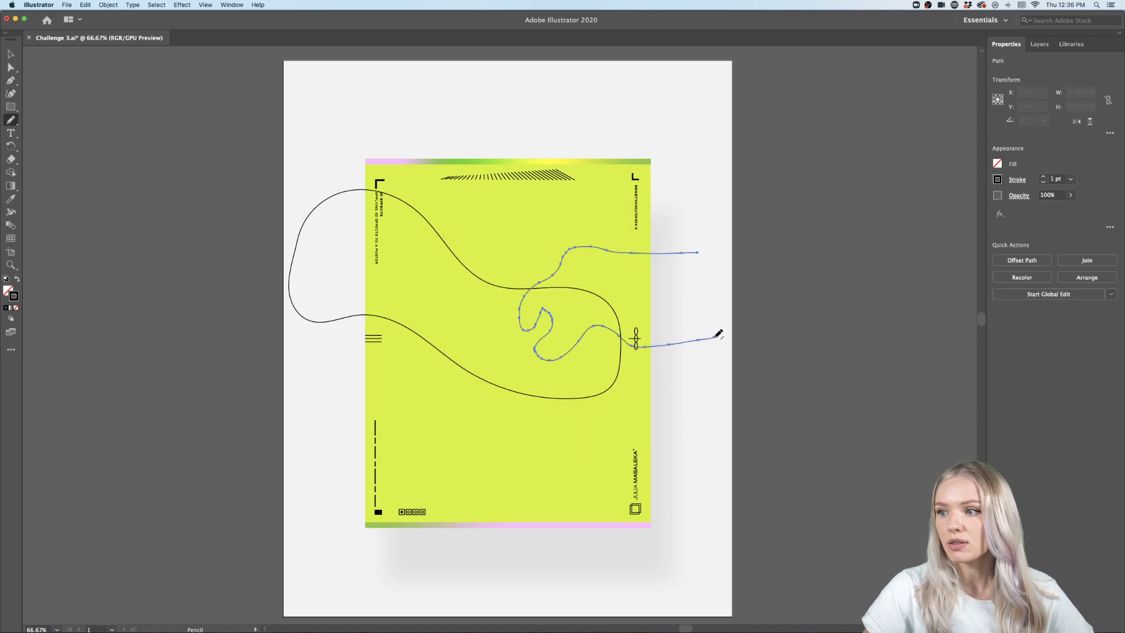
Examine the open wavy pencil line up close and undo it.
{"action": "scroll", "coordinate": [531, 309], "scroll_direction": "up", "scroll_amount": 4}
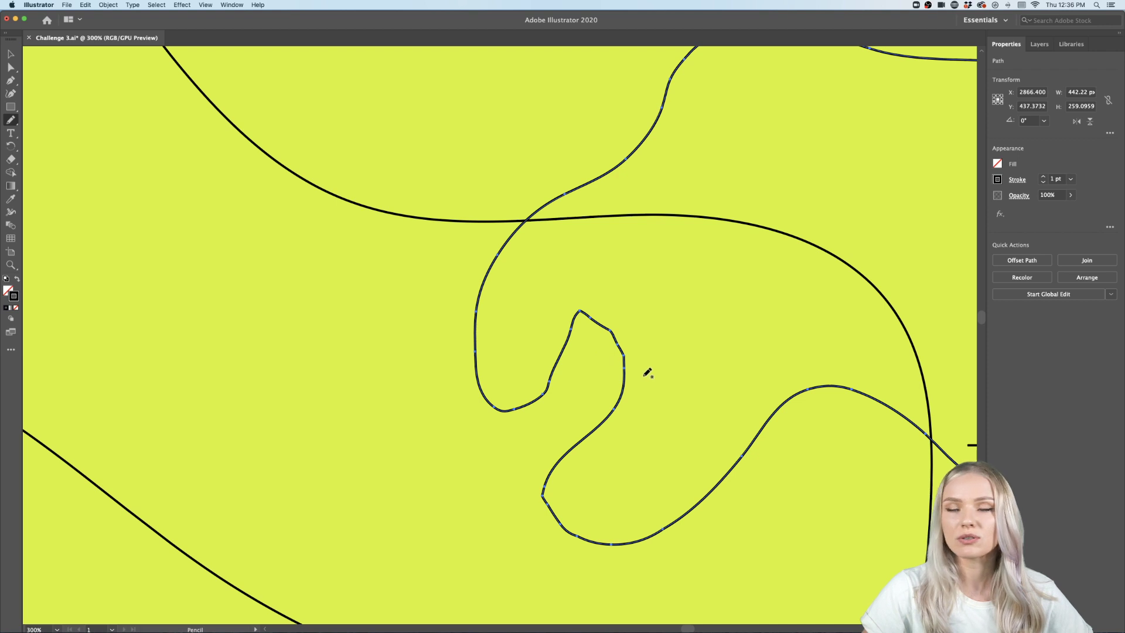
{"action": "scroll", "coordinate": [644, 376], "scroll_direction": "down", "scroll_amount": 3}
{"action": "scroll", "coordinate": [647, 372], "scroll_direction": "right", "scroll_amount": 2}
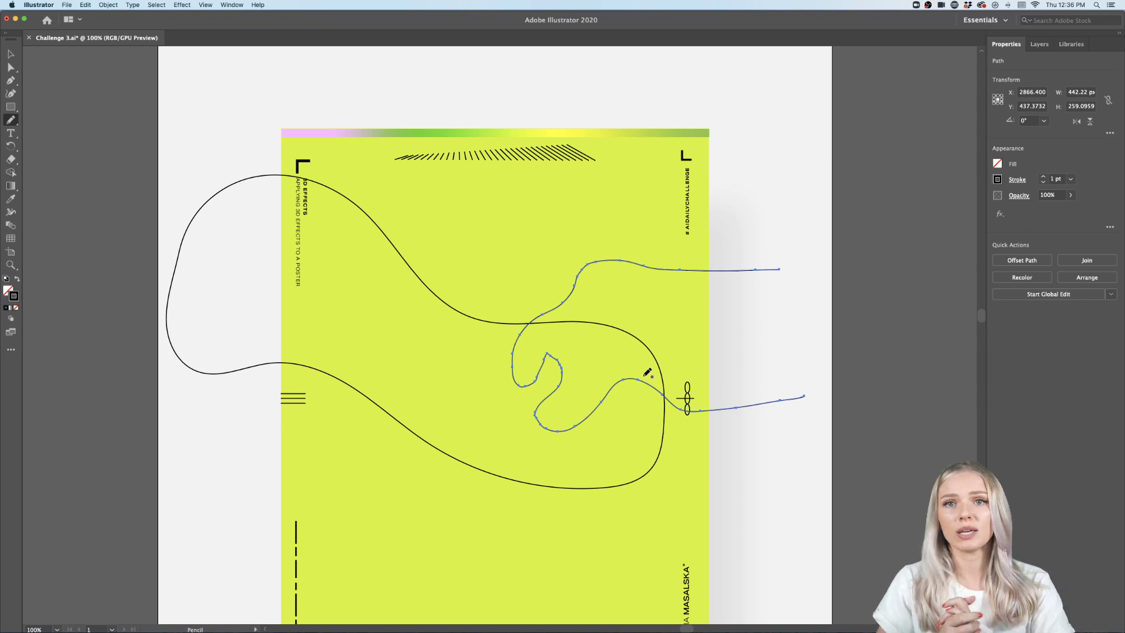
{"action": "key", "text": "super+z"}
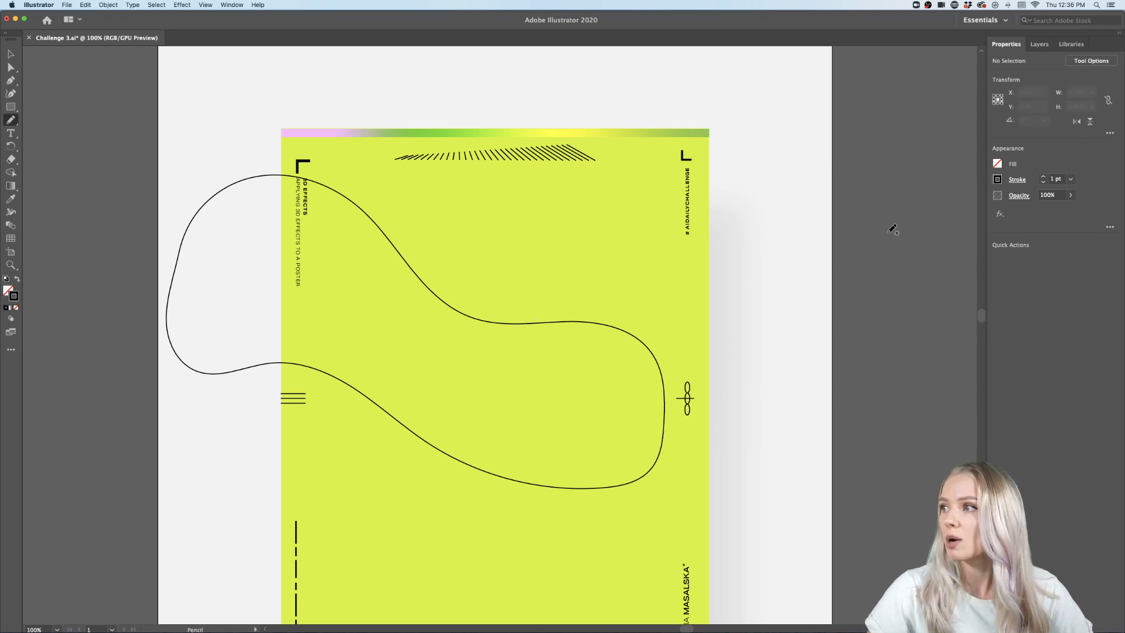
Set the Pencil tool's fidelity fully to Smooth and draw a second closed blob about 943 by 450 px extending past the artboard's right edge.
{"action": "left_click", "coordinate": [1091, 61]}
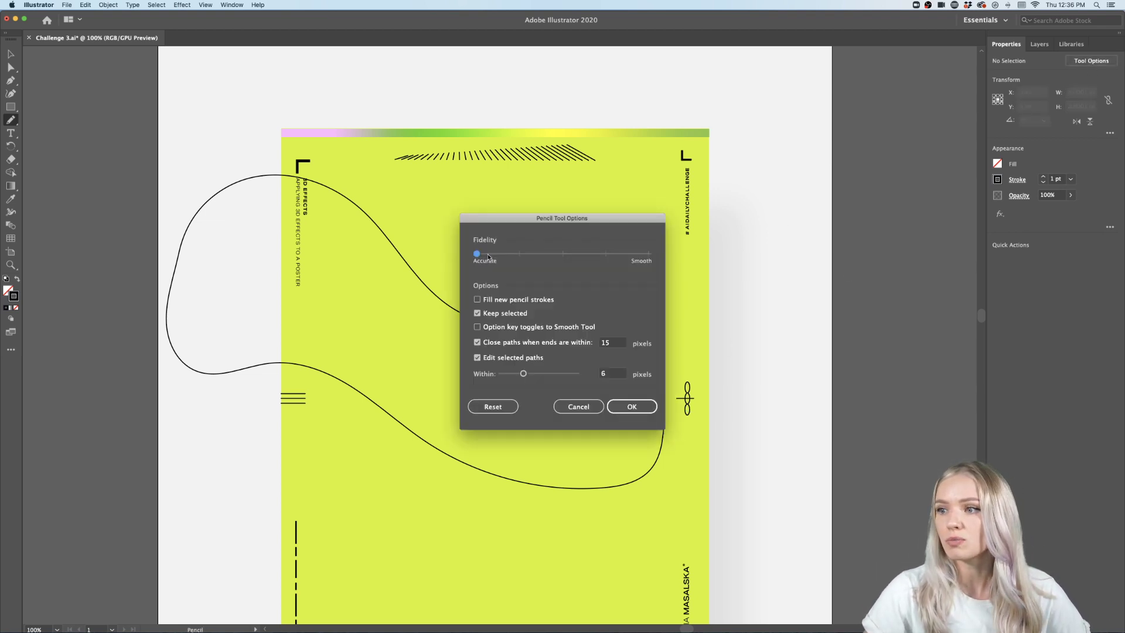
{"action": "left_click_drag", "start_coordinate": [477, 253], "coordinate": [648, 257]}
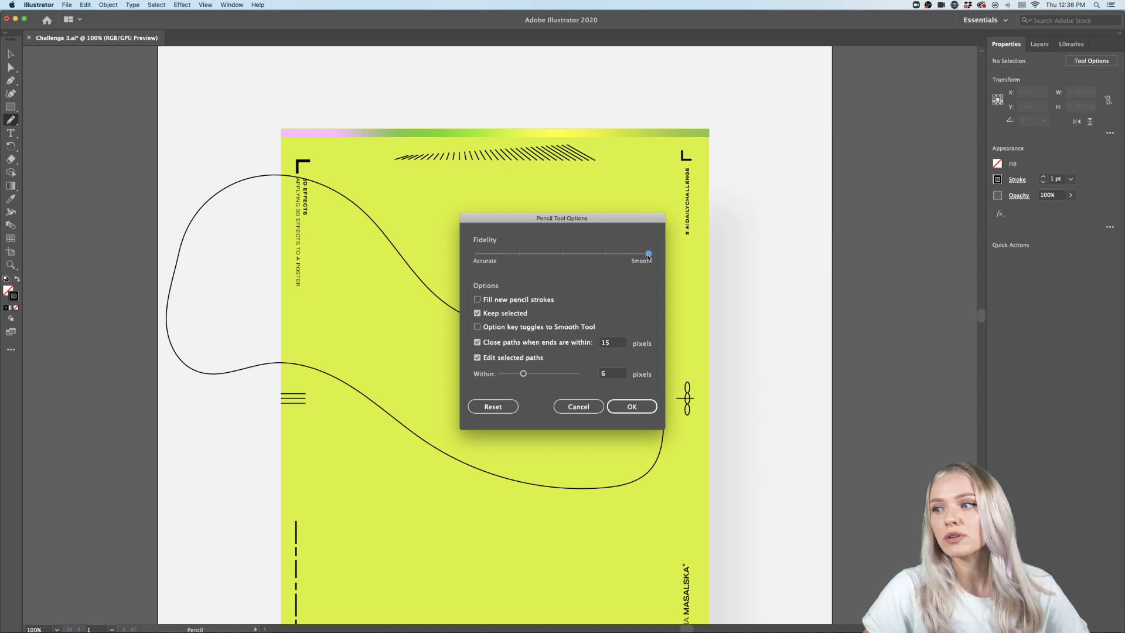
{"action": "left_click", "coordinate": [637, 409]}
{"action": "mouse_move", "coordinate": [784, 256]}
{"action": "left_mouse_down"}
{"action": "mouse_move", "coordinate": [670, 233]}
{"action": "mouse_move", "coordinate": [533, 243]}
{"action": "mouse_move", "coordinate": [397, 325]}
{"action": "mouse_move", "coordinate": [338, 394]}
{"action": "mouse_move", "coordinate": [495, 500]}
{"action": "mouse_move", "coordinate": [751, 524]}
{"action": "mouse_move", "coordinate": [946, 356]}
{"action": "mouse_move", "coordinate": [856, 279]}
{"action": "mouse_move", "coordinate": [787, 255]}
{"action": "left_mouse_up"}
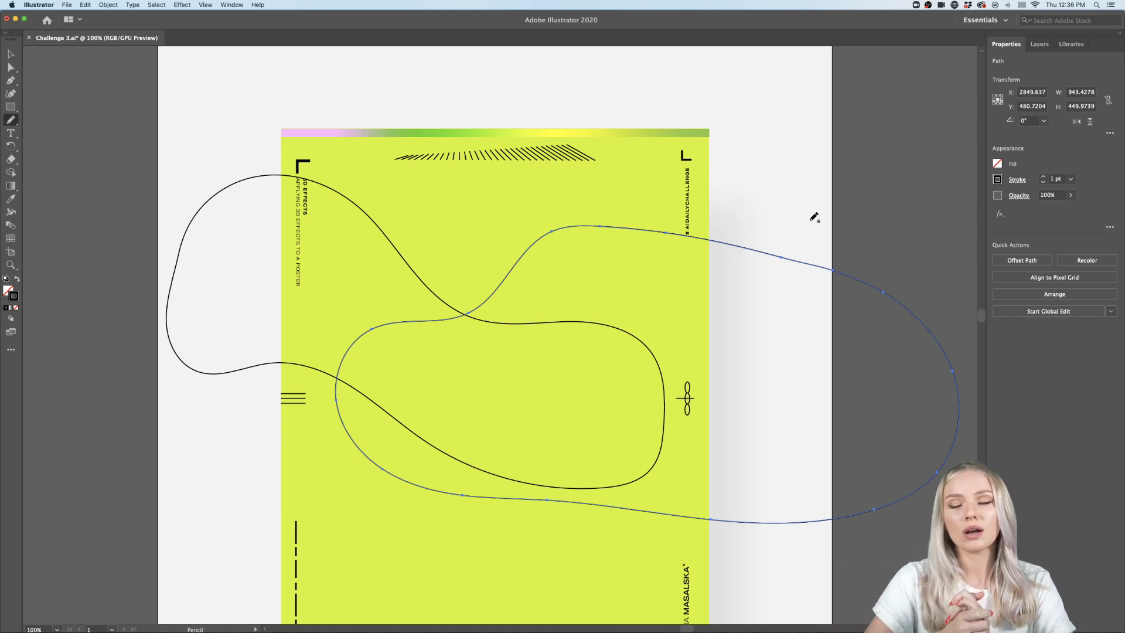
Move the second blob down and to the right so it overlaps only the poster's lower-right corner.
{"action": "key", "text": "super+minus"}
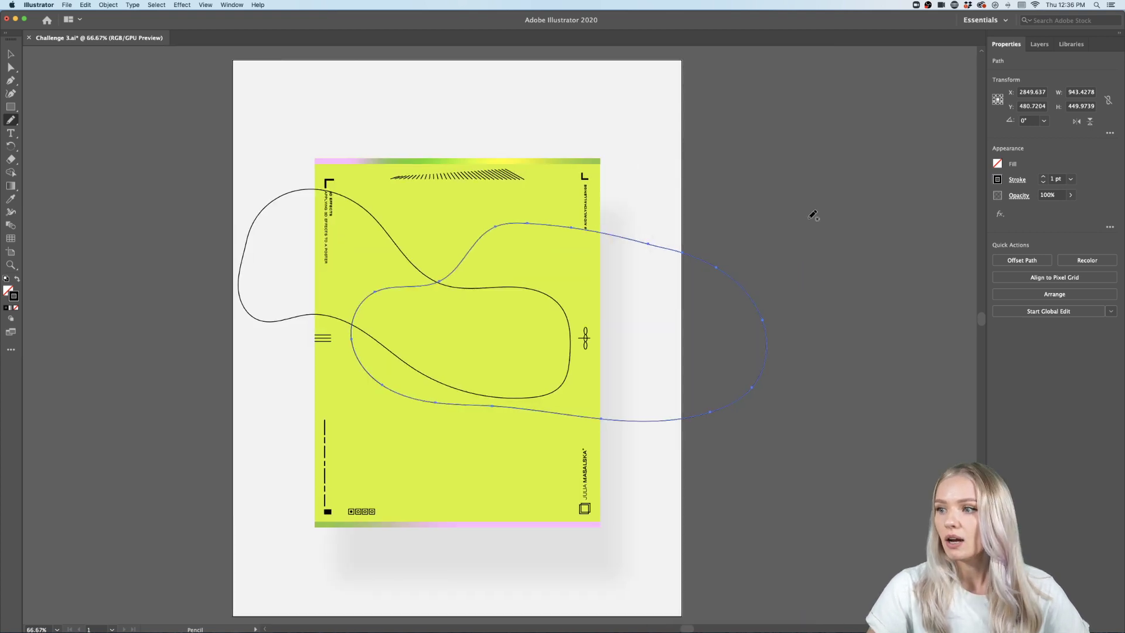
{"action": "key", "text": "v"}
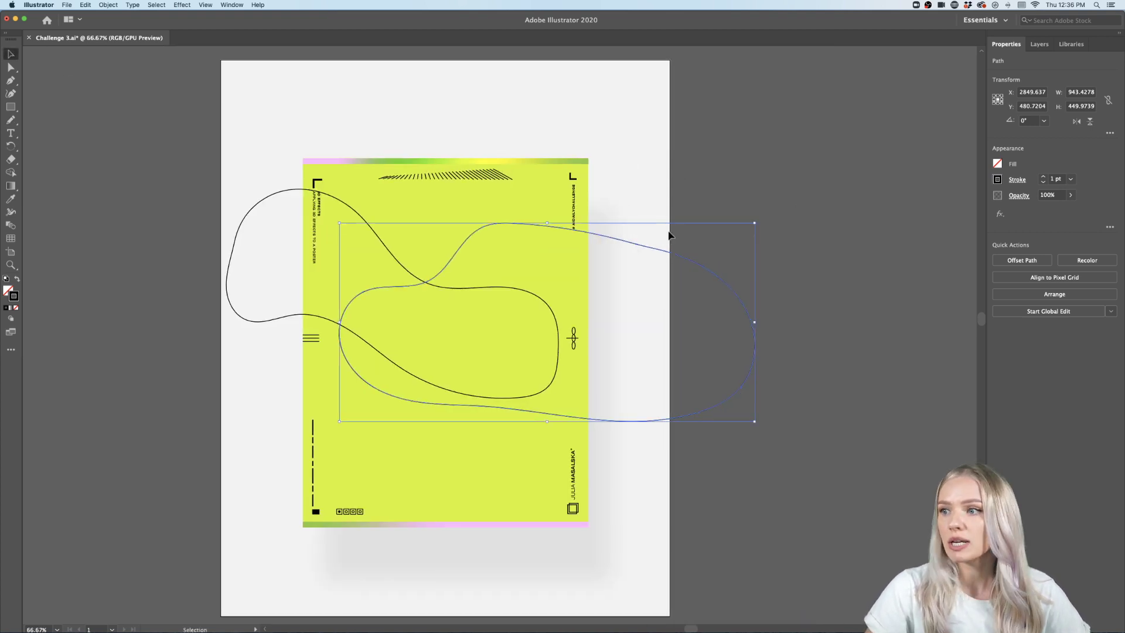
{"action": "mouse_move", "coordinate": [668, 258]}
{"action": "left_mouse_down"}
{"action": "mouse_move", "coordinate": [714, 387]}
{"action": "mouse_move", "coordinate": [755, 409]}
{"action": "mouse_move", "coordinate": [778, 407]}
{"action": "left_mouse_up"}
{"action": "scroll", "coordinate": [775, 407], "scroll_direction": "down", "scroll_amount": 3}
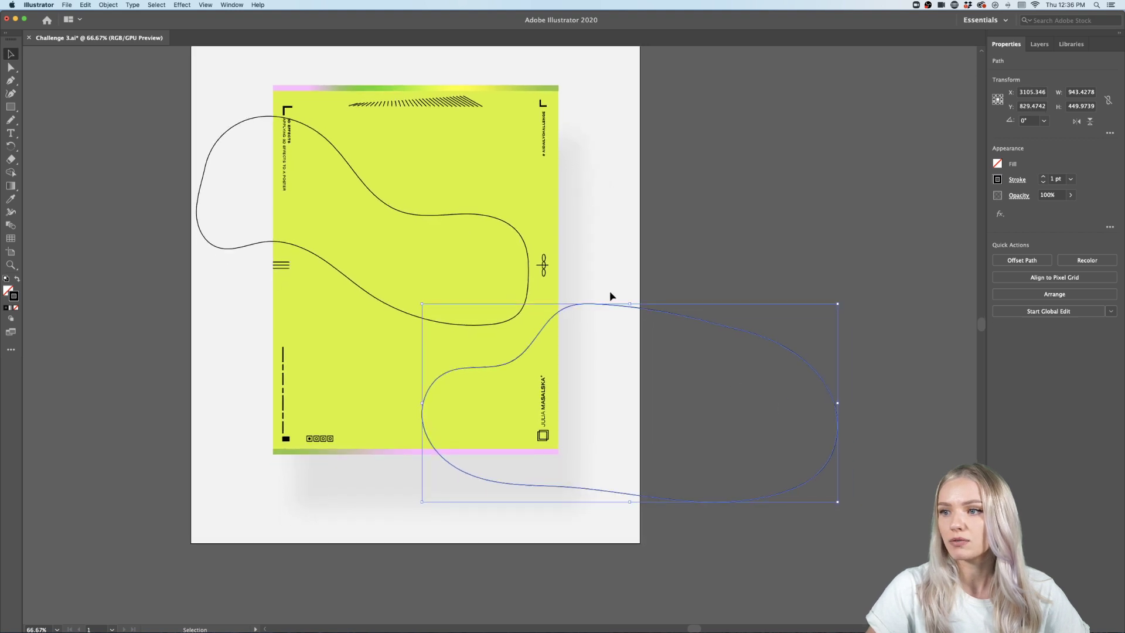
Remove the first blob's stroke and fill it with the green-to-yellow freeform gradient sampled from the poster's top strip with the Eyedropper.
{"action": "left_click", "coordinate": [368, 295]}
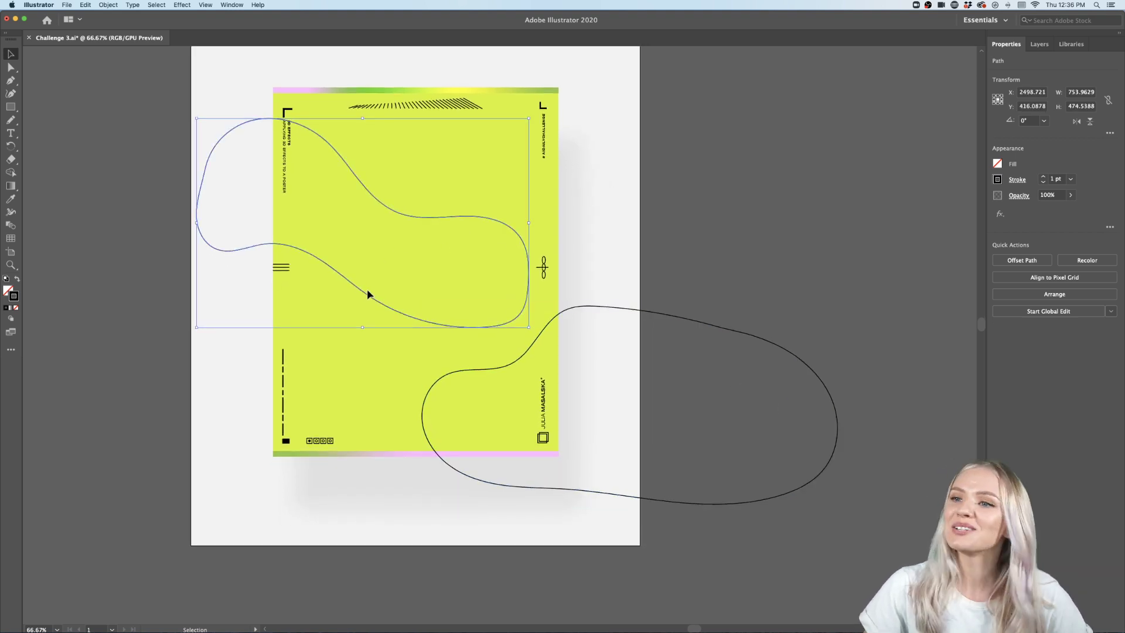
{"action": "scroll", "coordinate": [368, 294], "scroll_direction": "up", "scroll_amount": 2}
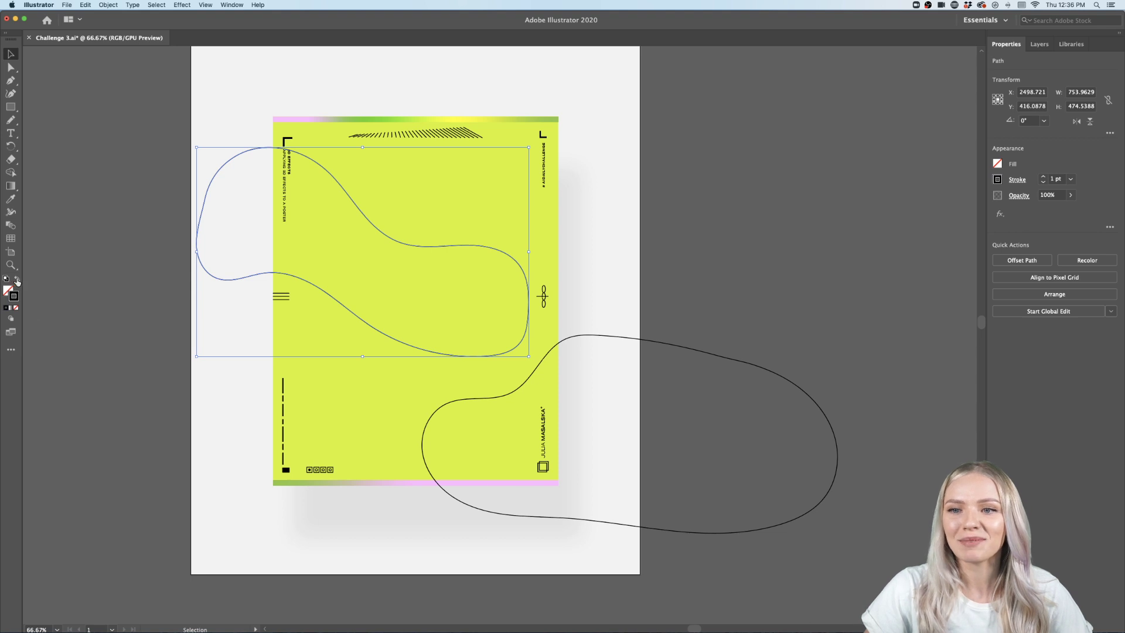
{"action": "left_click", "coordinate": [14, 308]}
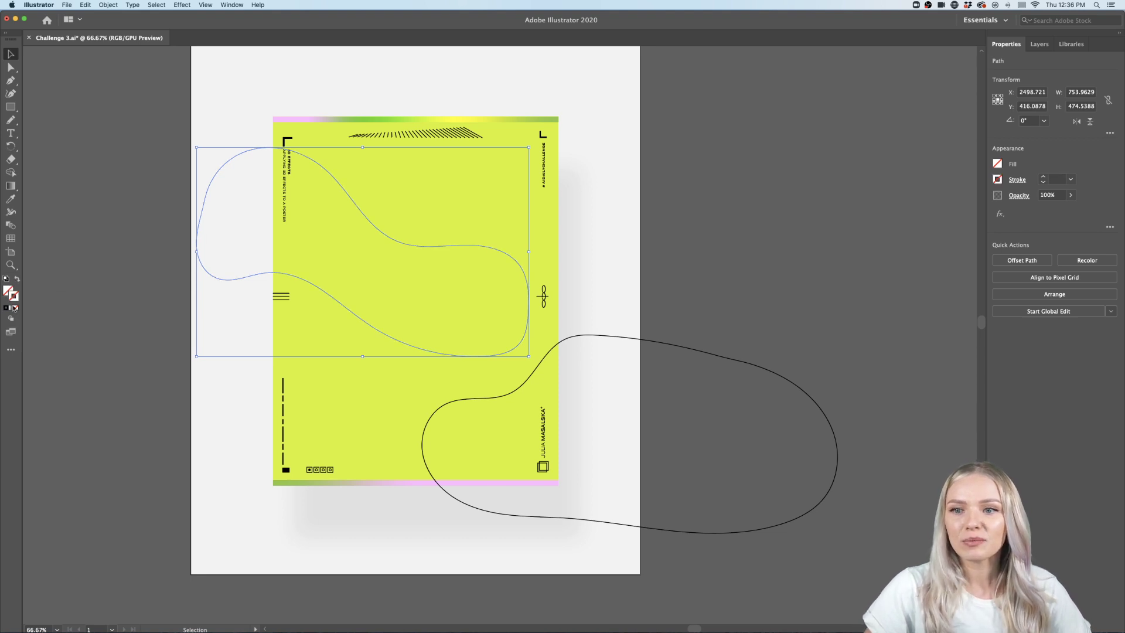
{"action": "left_click", "coordinate": [9, 291]}
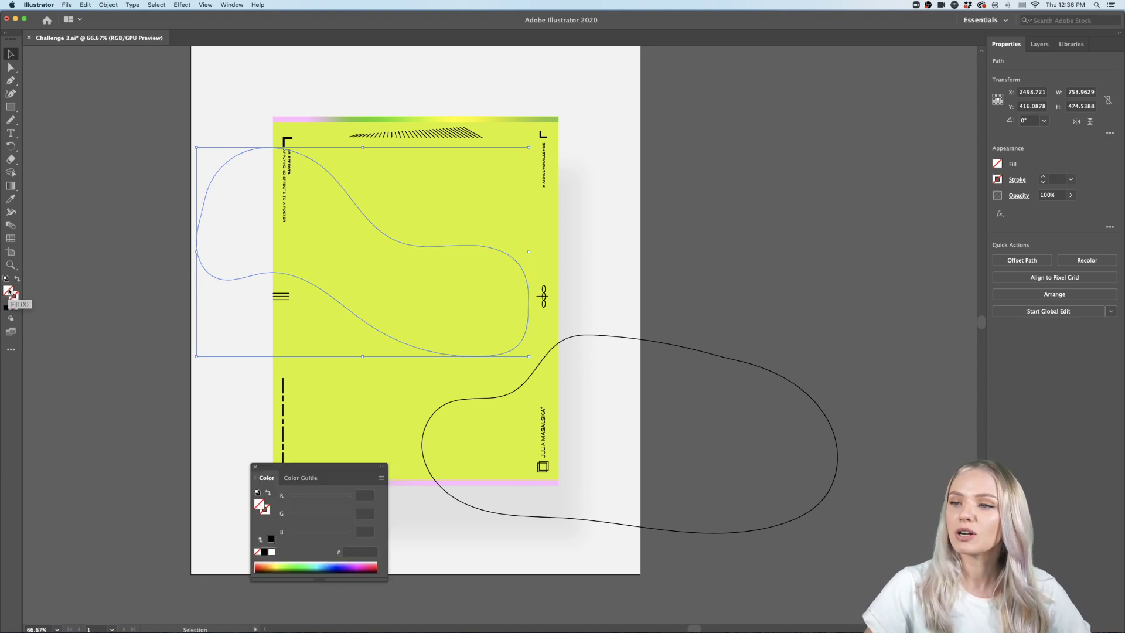
{"action": "left_click", "coordinate": [256, 467]}
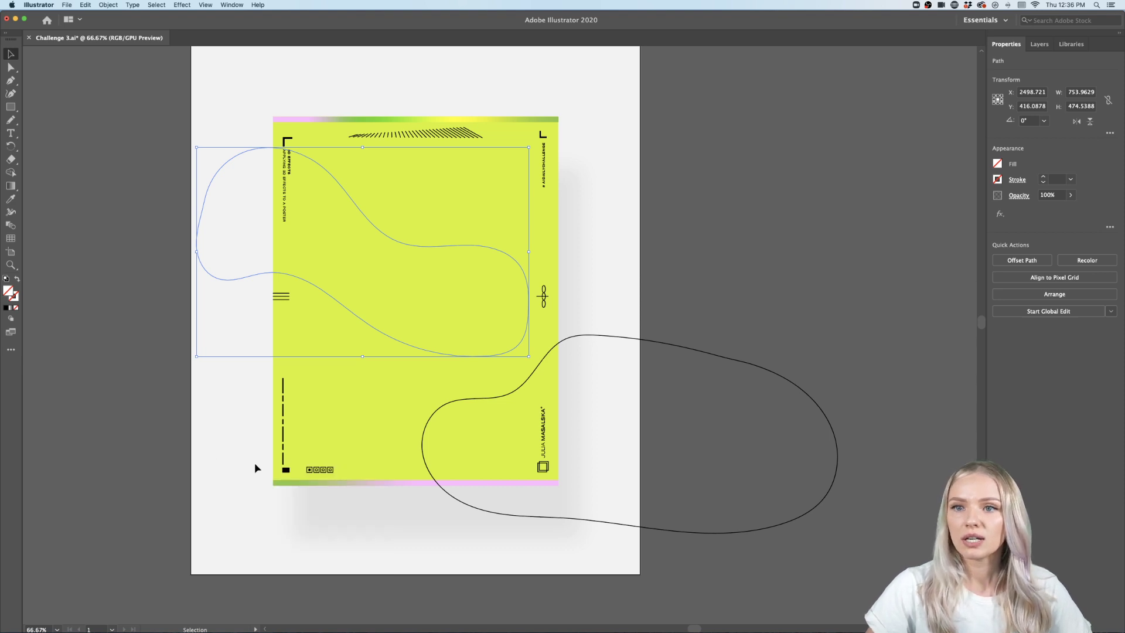
{"action": "key", "text": "i"}
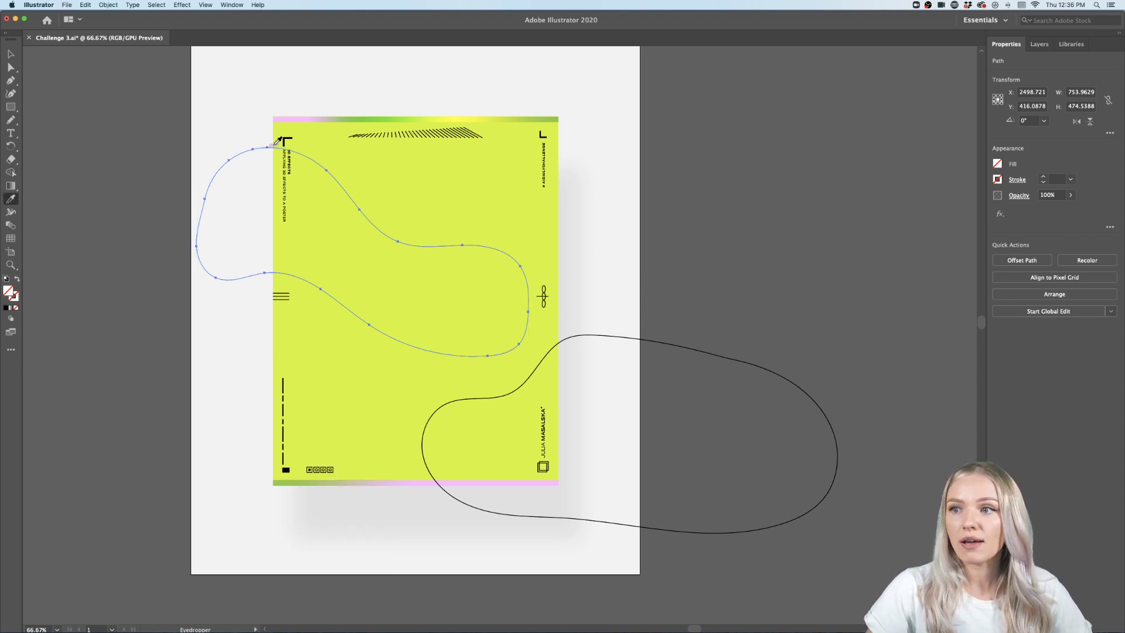
{"action": "left_click", "coordinate": [305, 115]}
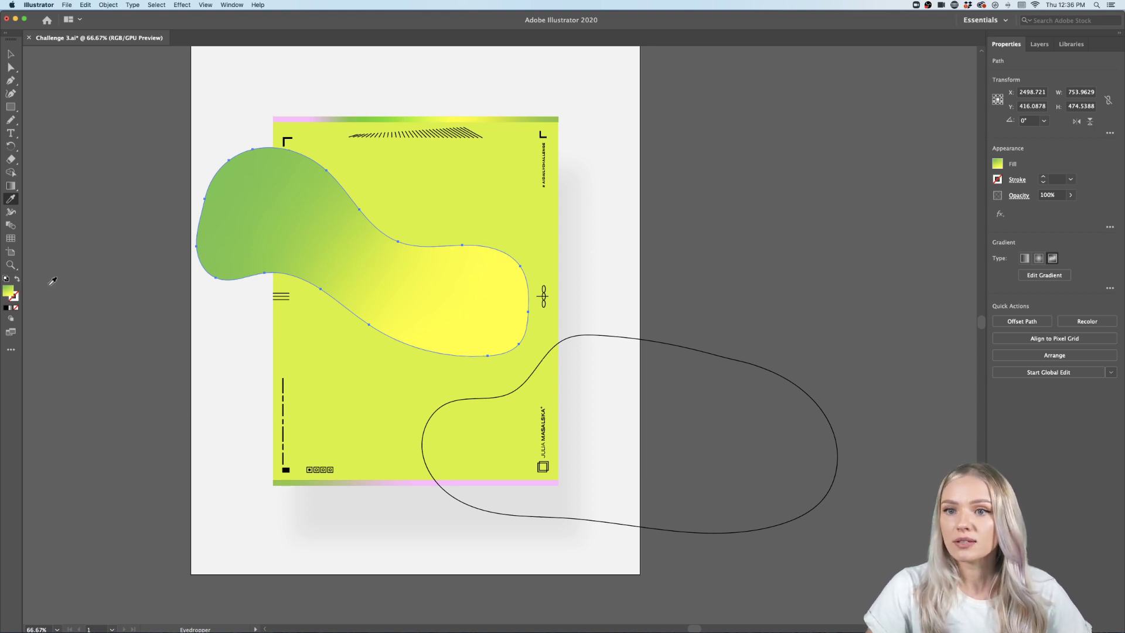
Add three freeform gradient color stops to the first blob: near its right end, its lower-left end and its middle.
{"action": "left_click", "coordinate": [11, 186]}
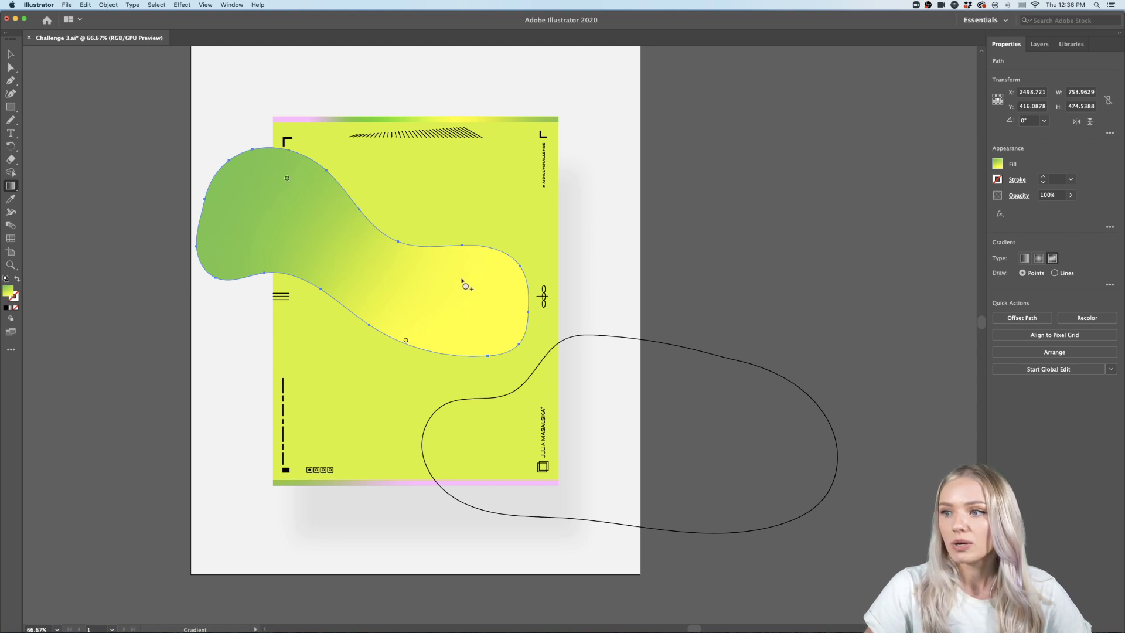
{"action": "left_click", "coordinate": [489, 265]}
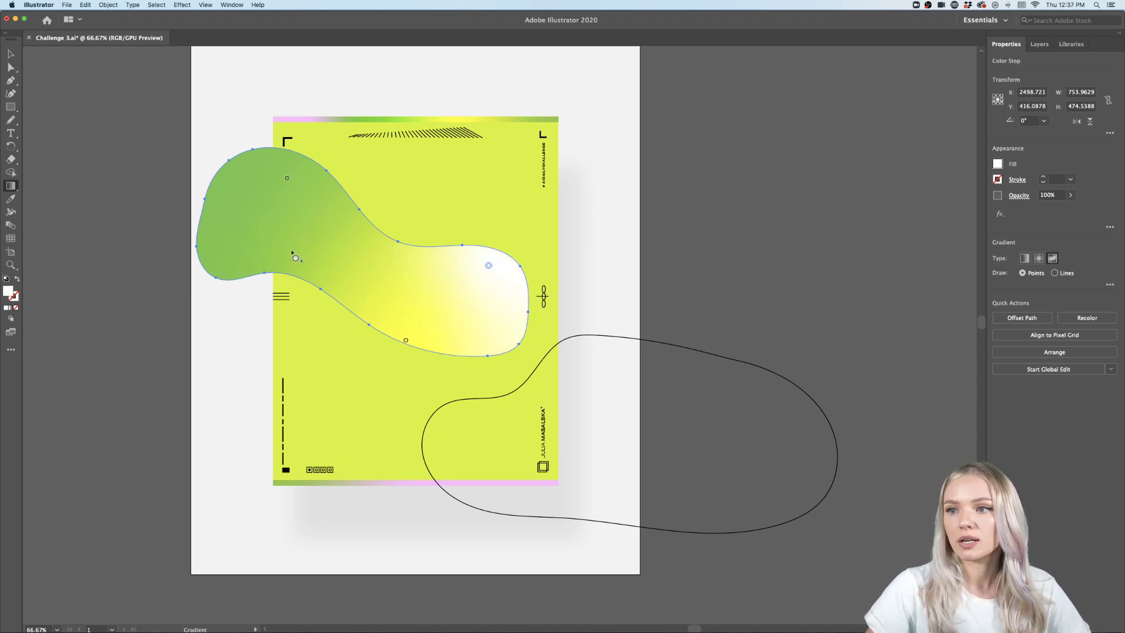
{"action": "left_click", "coordinate": [217, 258]}
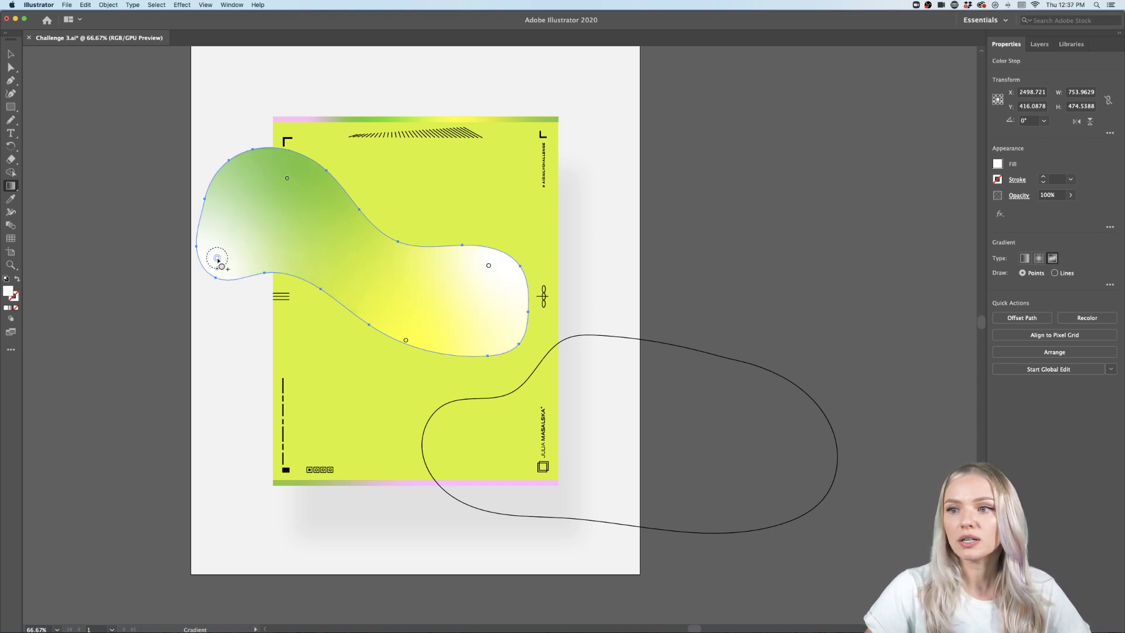
{"action": "left_click", "coordinate": [366, 238]}
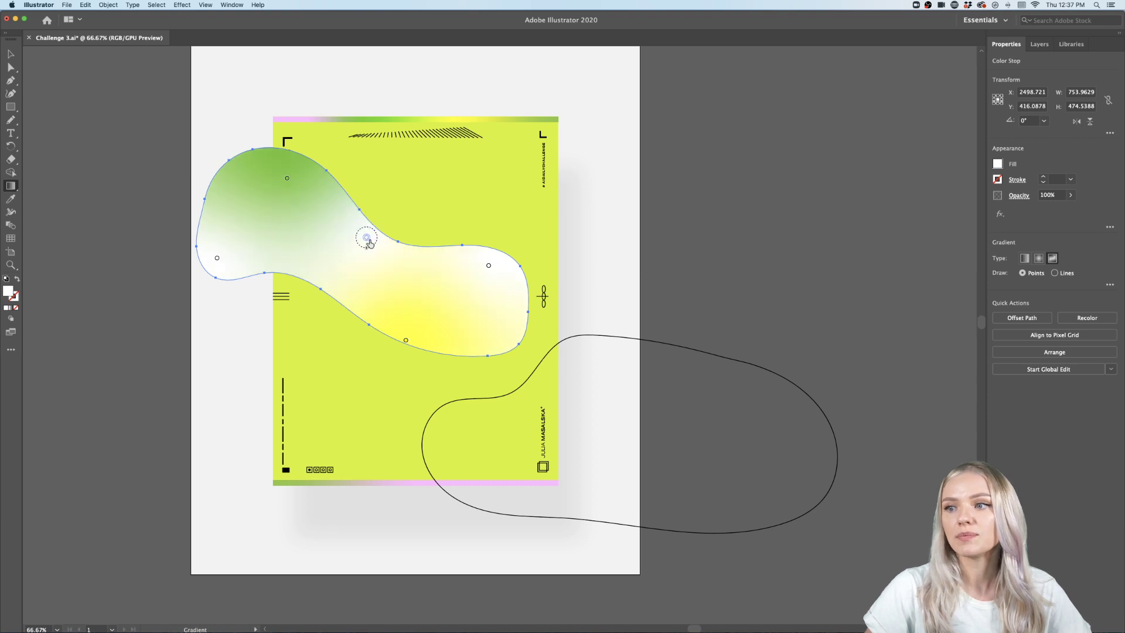
Color the blob's right-end gradient stop light pink FFB5FF and its lower-left stop stronger pink FF79FF.
{"action": "double_click", "coordinate": [488, 267]}
{"action": "left_click", "coordinate": [347, 302]}
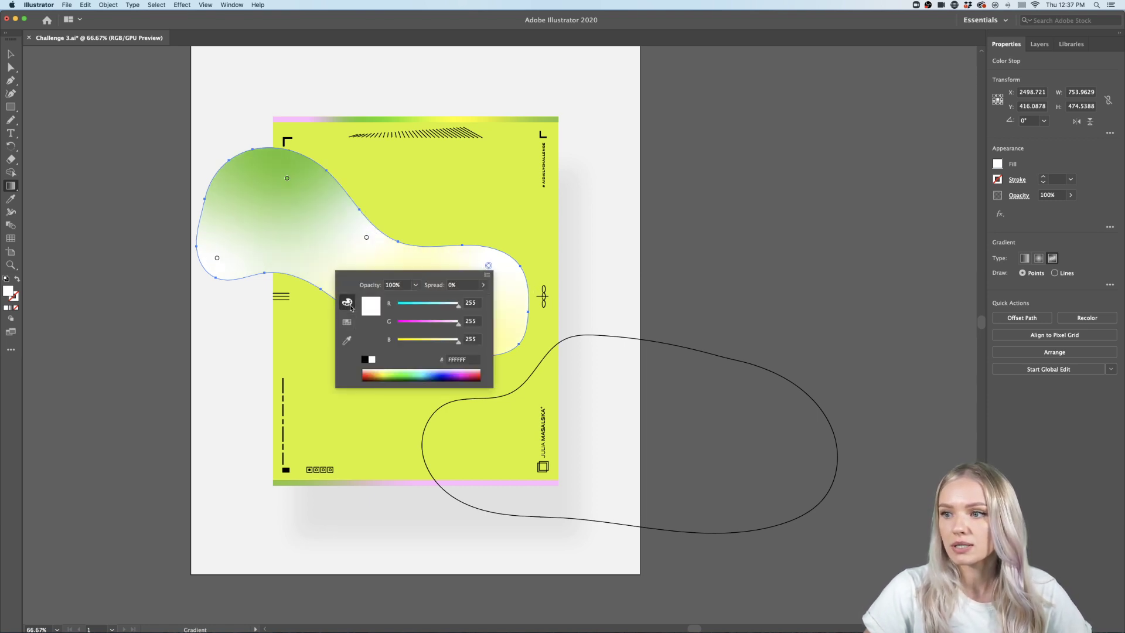
{"action": "left_click_drag", "start_coordinate": [460, 329], "coordinate": [451, 329]}
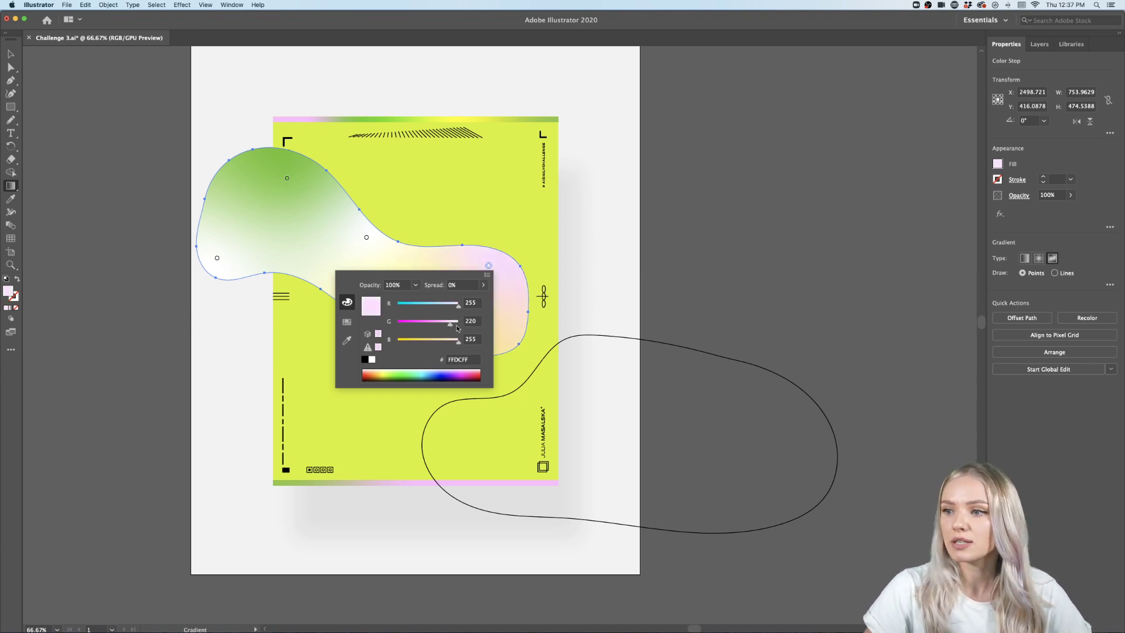
{"action": "left_click_drag", "start_coordinate": [452, 329], "coordinate": [441, 327]}
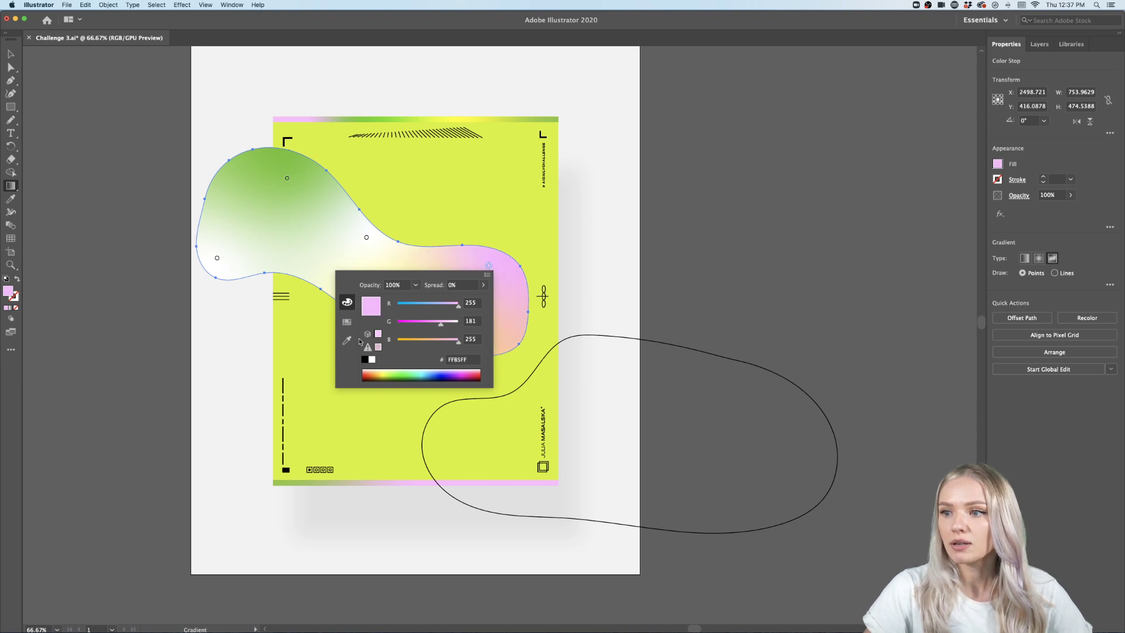
{"action": "double_click", "coordinate": [217, 259]}
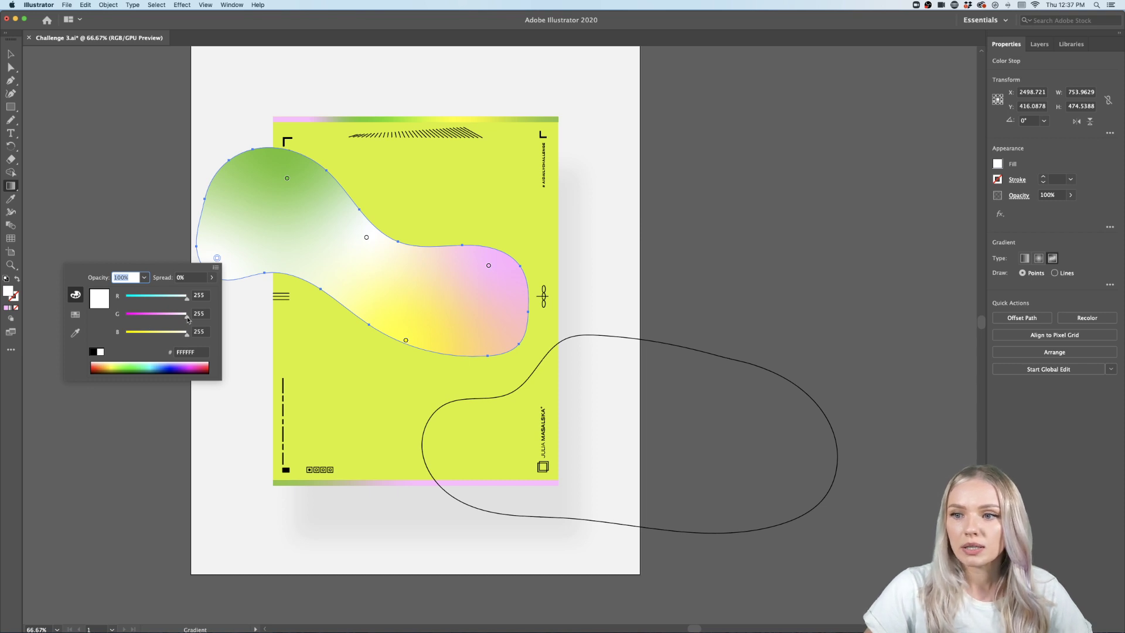
{"action": "left_click_drag", "start_coordinate": [187, 318], "coordinate": [155, 319]}
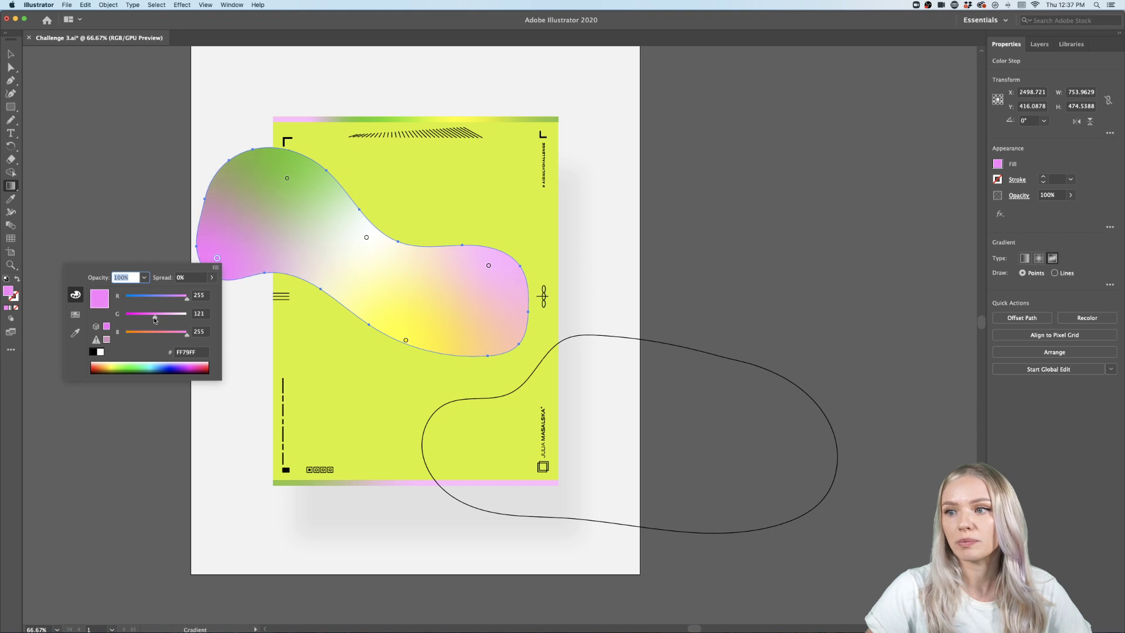
Color the blob's middle gradient stop light green 7DFF90.
{"action": "double_click", "coordinate": [366, 238]}
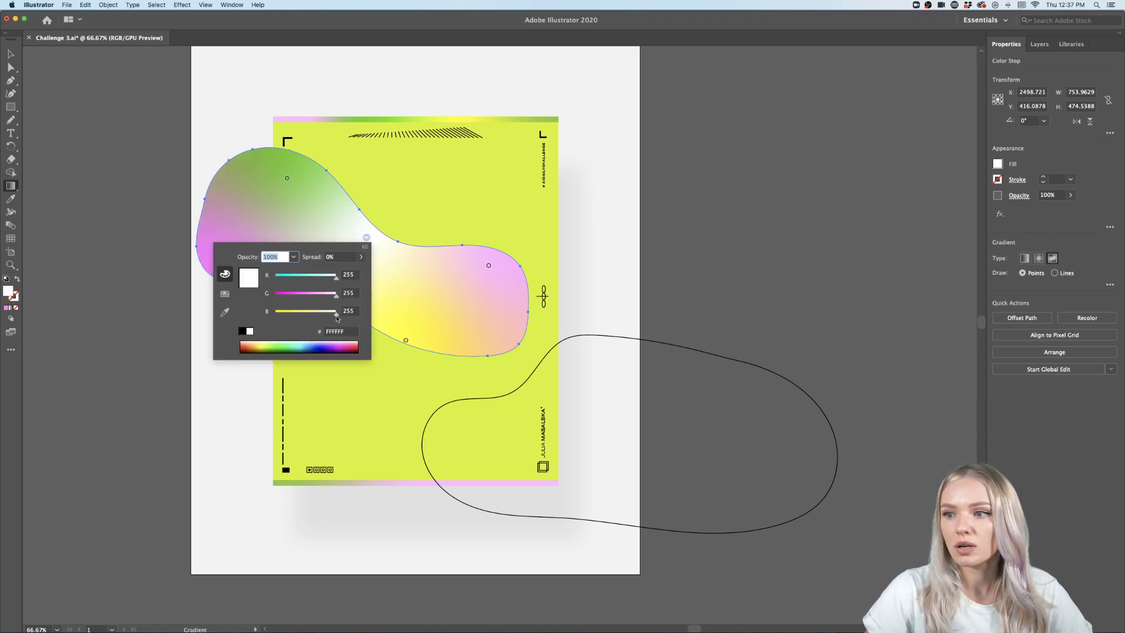
{"action": "left_click_drag", "start_coordinate": [337, 318], "coordinate": [310, 317]}
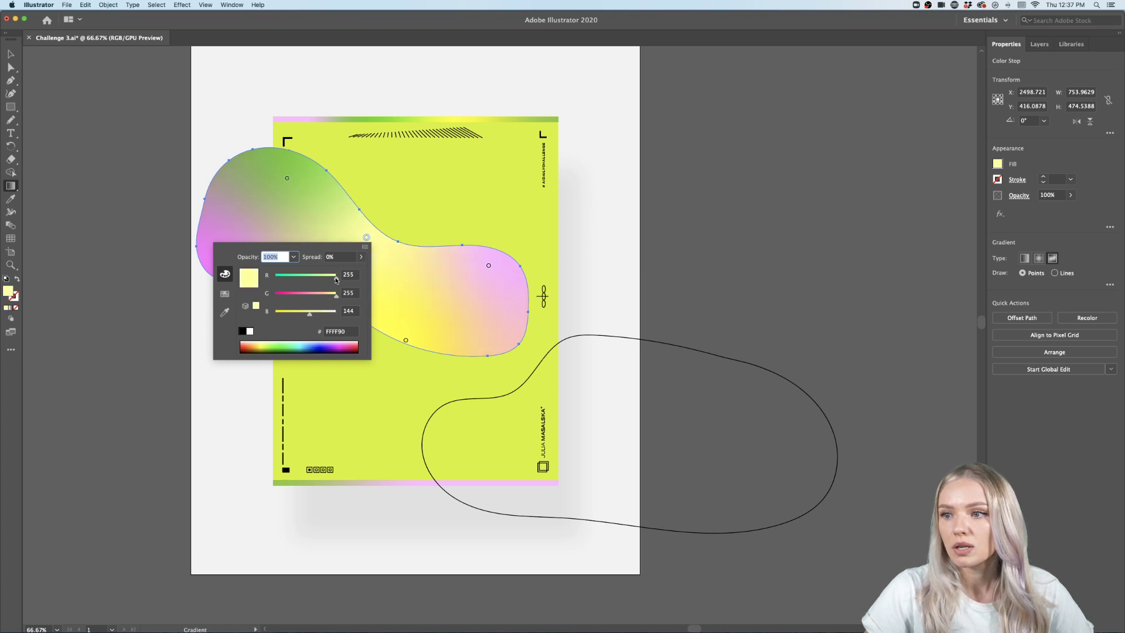
{"action": "left_click_drag", "start_coordinate": [336, 280], "coordinate": [305, 279]}
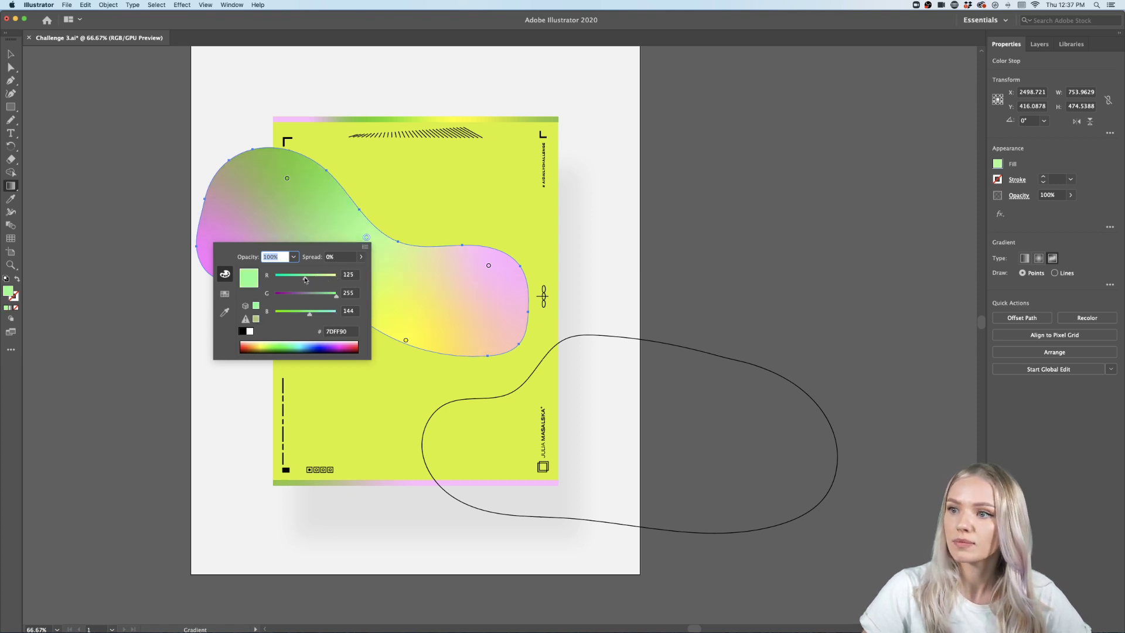
{"action": "left_click", "coordinate": [173, 390]}
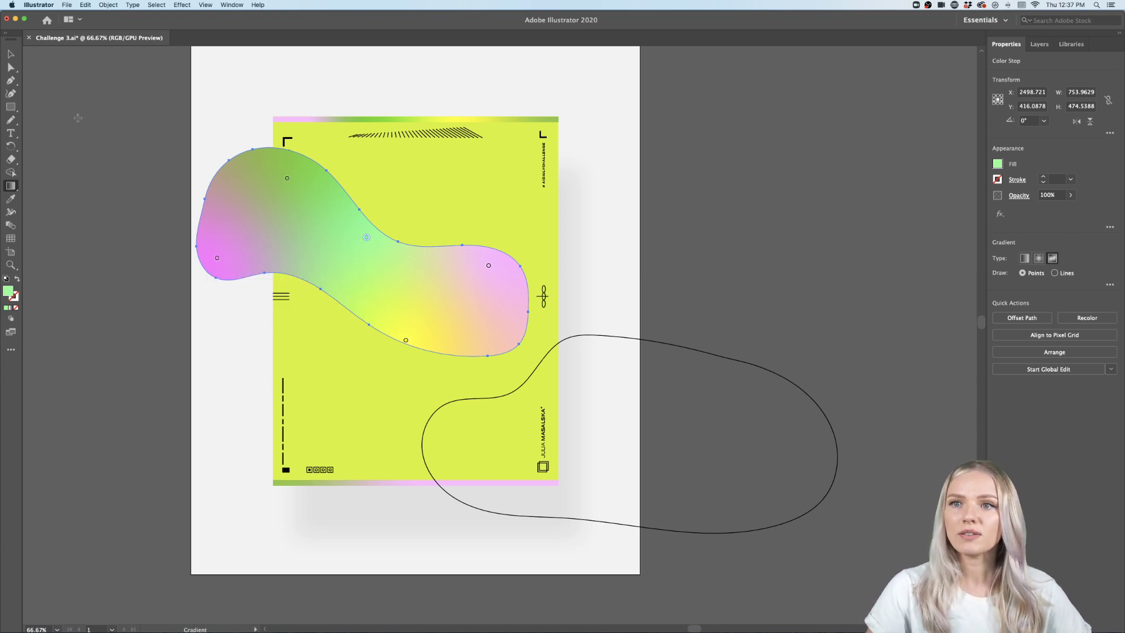
Move the gradient blob down and right over the poster and resize it to about 739 by 457 px.
{"action": "left_click", "coordinate": [10, 53]}
{"action": "left_click_drag", "start_coordinate": [337, 255], "coordinate": [410, 293]}
{"action": "mouse_move", "coordinate": [600, 289]}
{"action": "left_mouse_down"}
{"action": "mouse_move", "coordinate": [497, 291]}
{"action": "mouse_move", "coordinate": [590, 286]}
{"action": "left_mouse_up"}
{"action": "left_click_drag", "start_coordinate": [482, 334], "coordinate": [450, 321]}
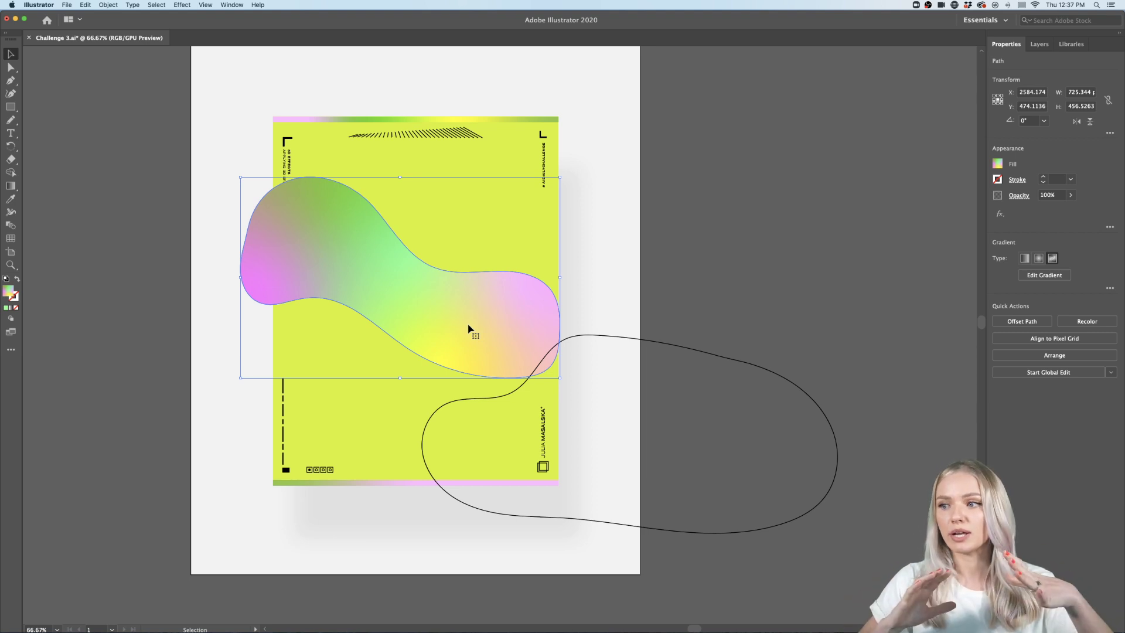
{"action": "left_click_drag", "start_coordinate": [559, 277], "coordinate": [565, 277]}
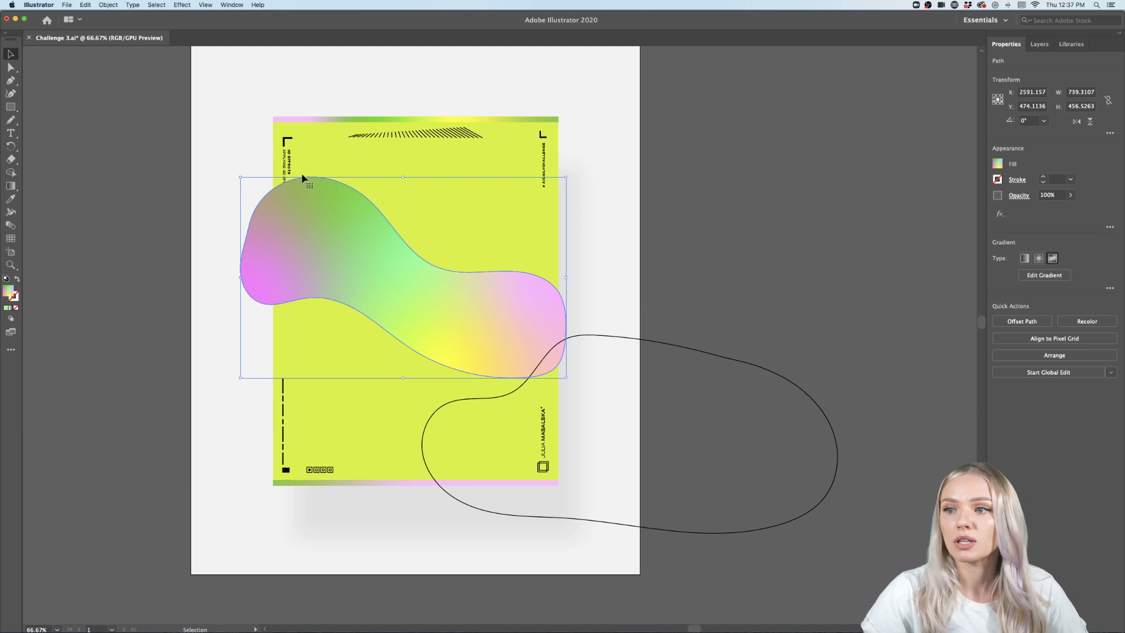
Apply a Crystallize effect with a cell size of about 78 to the colorful gradient blob.
{"action": "left_click", "coordinate": [196, 5]}
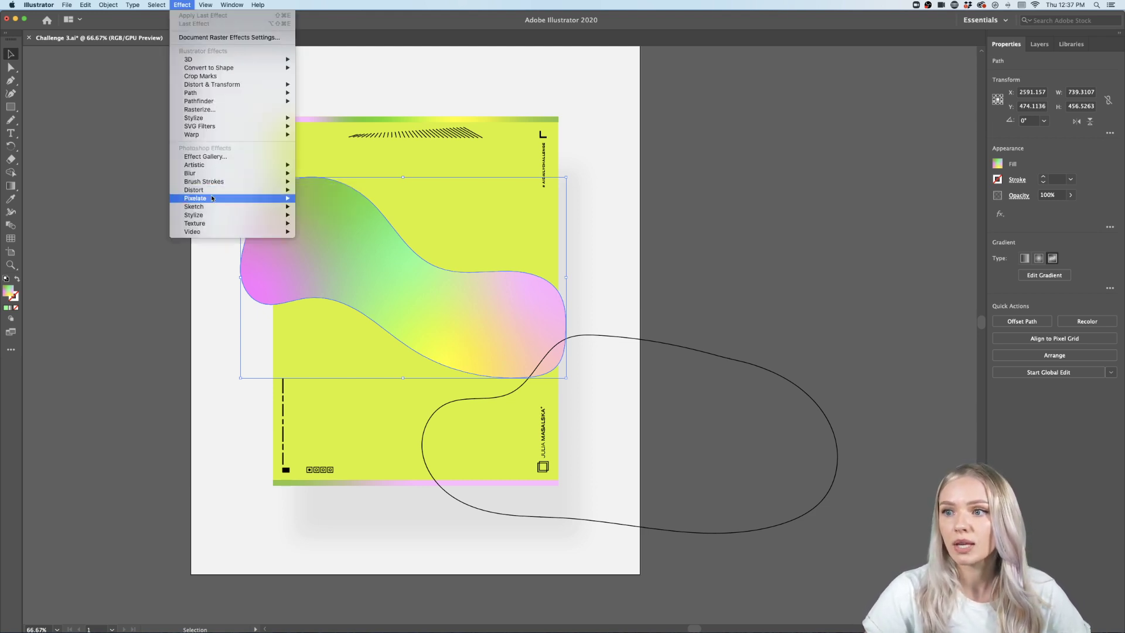
{"action": "mouse_move", "coordinate": [212, 198]}
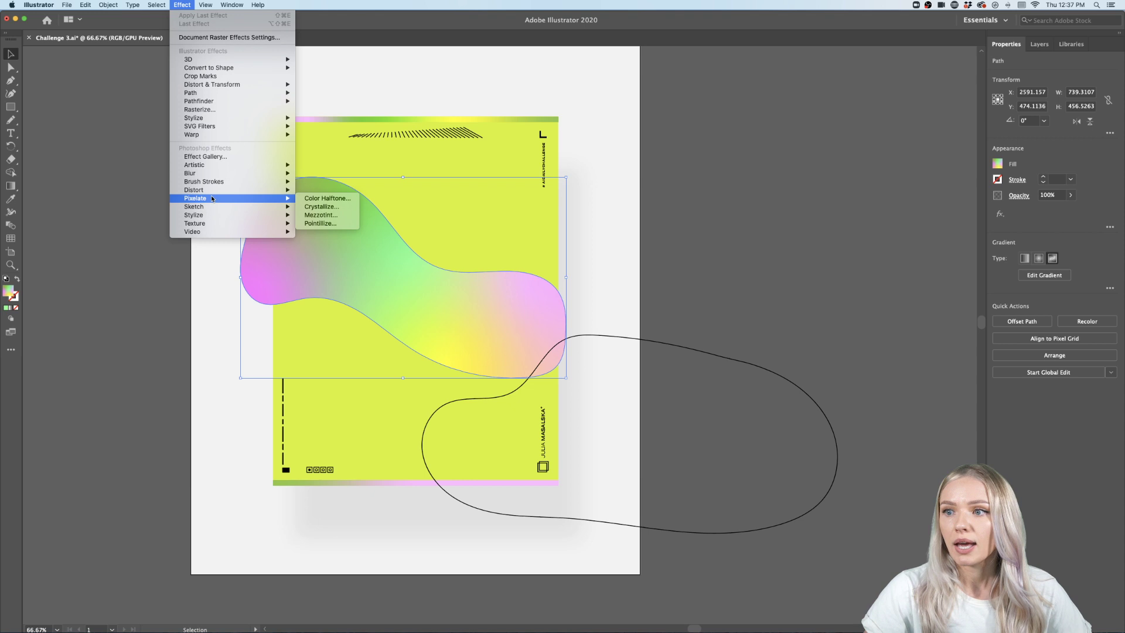
{"action": "left_click", "coordinate": [321, 206]}
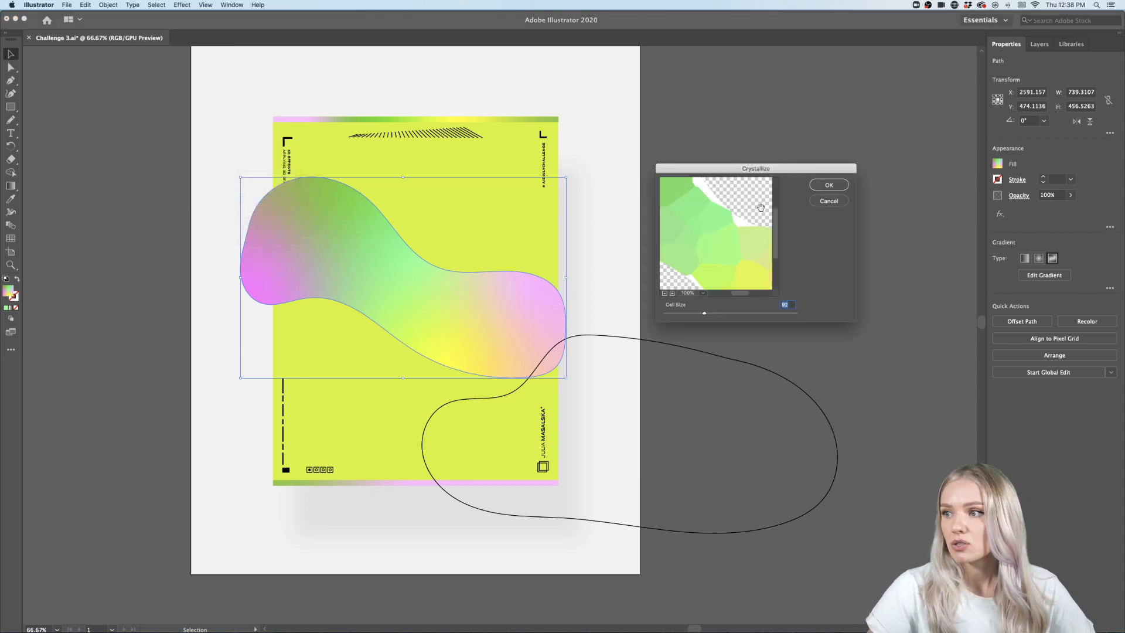
{"action": "left_click_drag", "start_coordinate": [754, 170], "coordinate": [728, 187]}
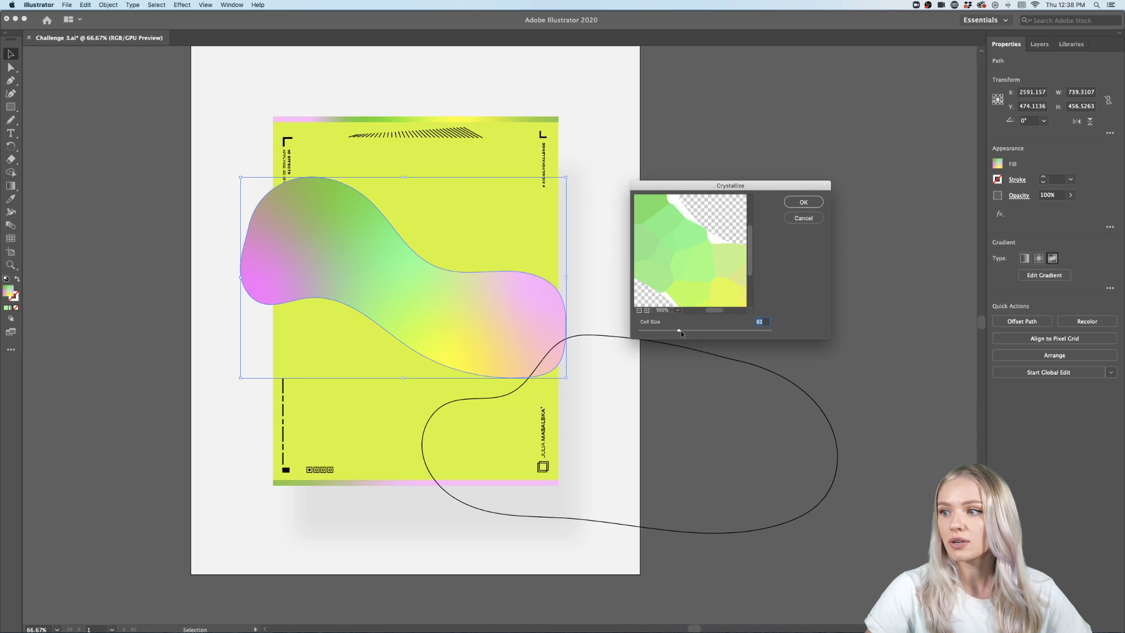
{"action": "left_click_drag", "start_coordinate": [679, 332], "coordinate": [696, 333]}
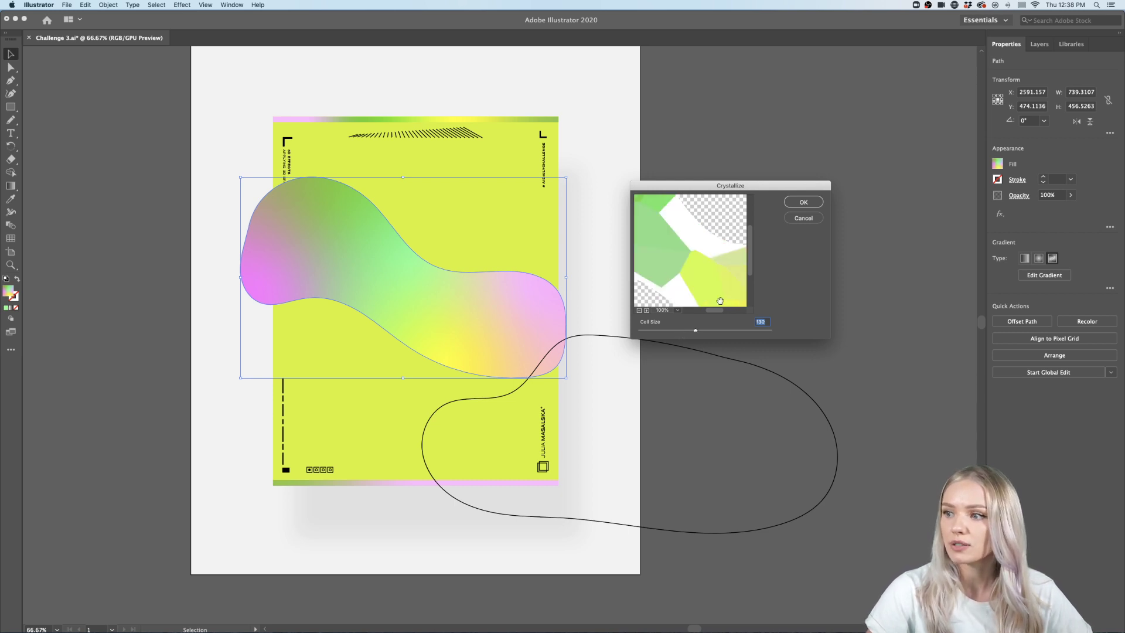
{"action": "left_click_drag", "start_coordinate": [695, 331], "coordinate": [671, 332]}
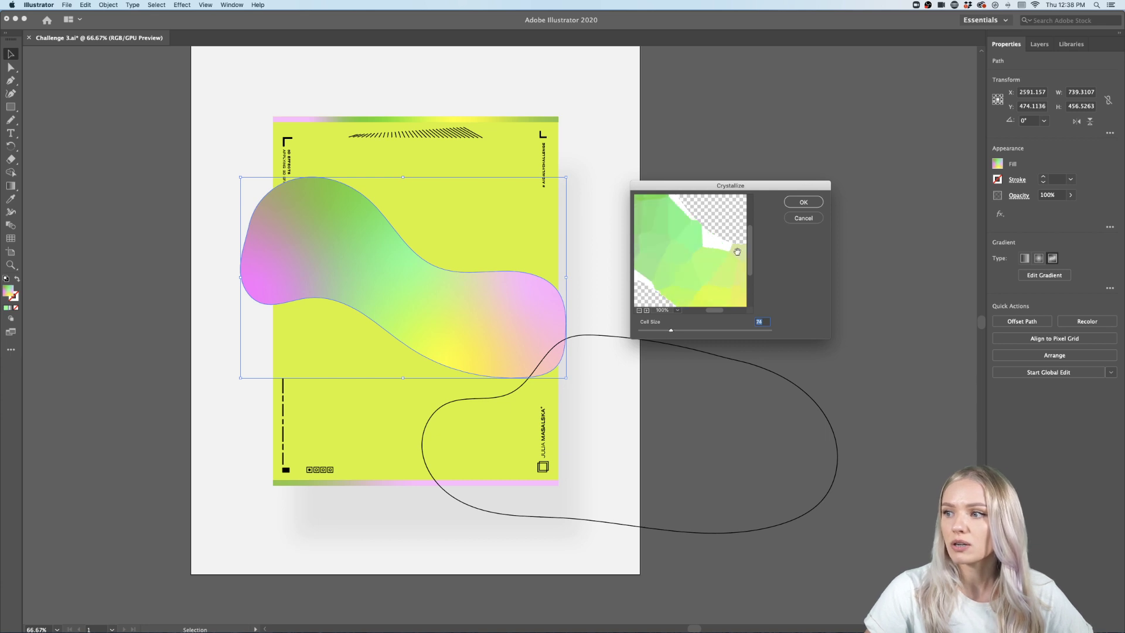
{"action": "left_click", "coordinate": [801, 202]}
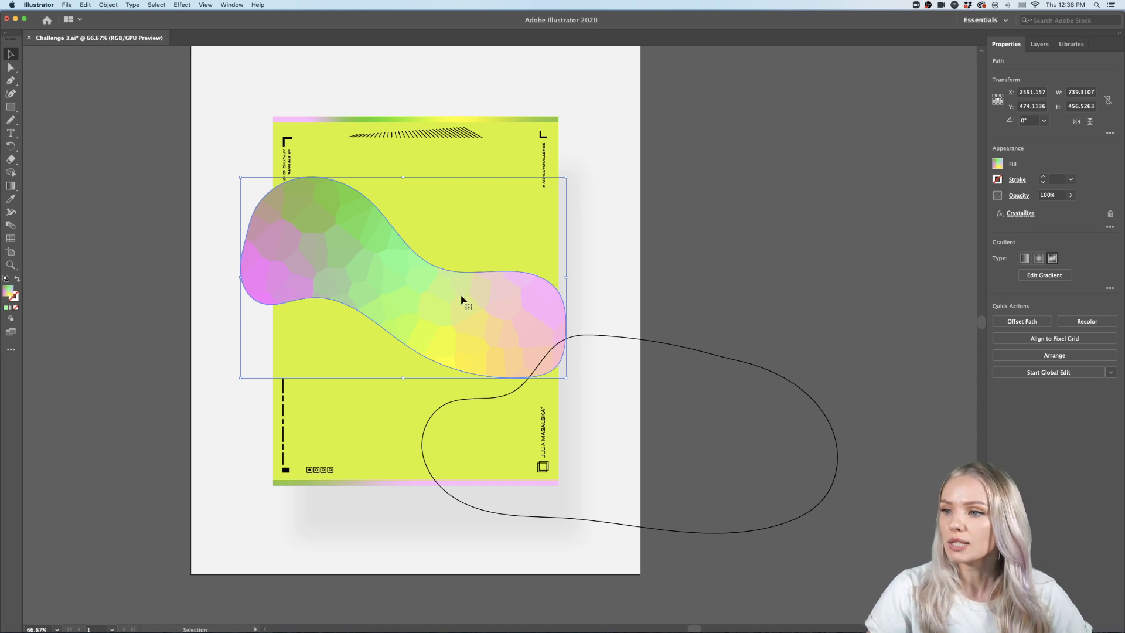
Shift the crystallized blob left on the poster and rotate it about 15° counterclockwise so it overhangs the poster's left edge.
{"action": "left_click_drag", "start_coordinate": [461, 300], "coordinate": [372, 276]}
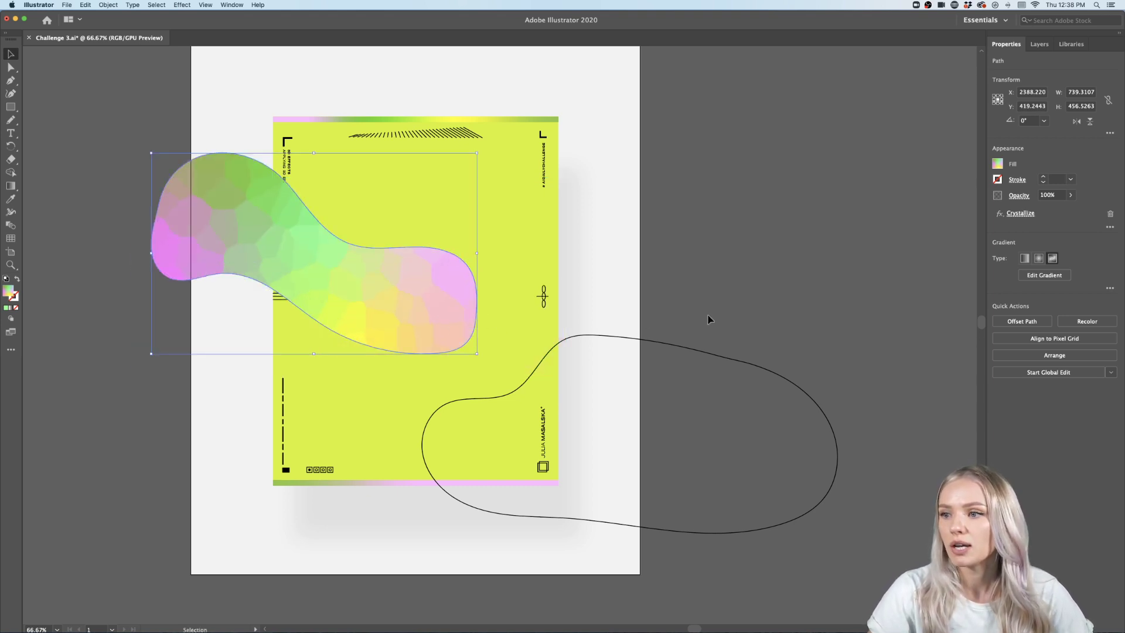
{"action": "left_click_drag", "start_coordinate": [482, 357], "coordinate": [504, 310]}
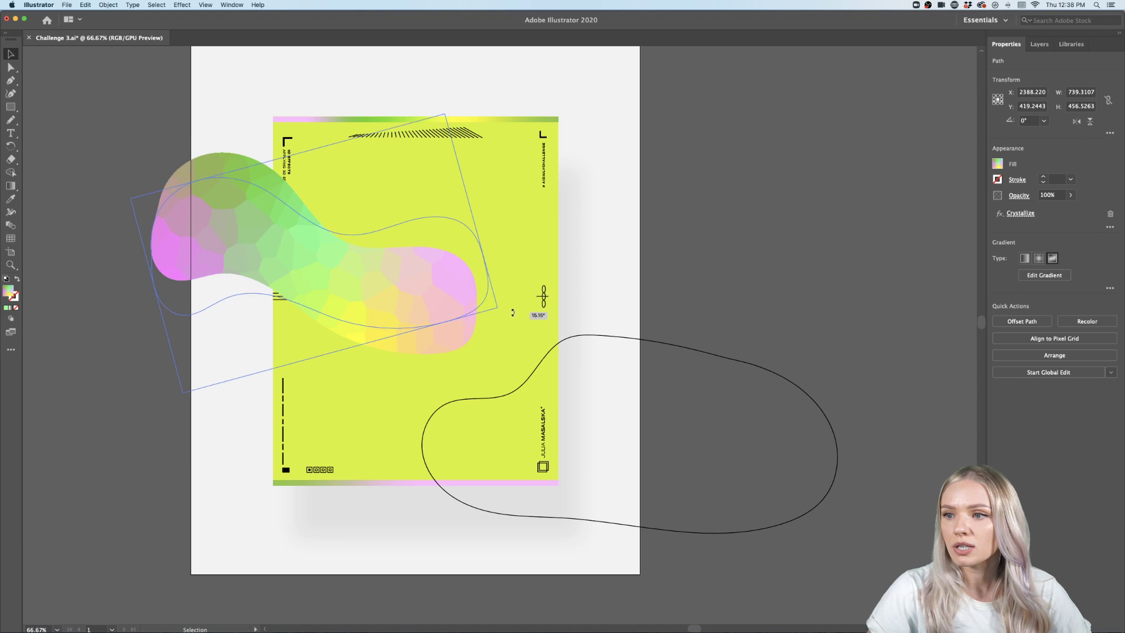
{"action": "left_click_drag", "start_coordinate": [401, 279], "coordinate": [435, 302]}
{"action": "left_click", "coordinate": [699, 301]}
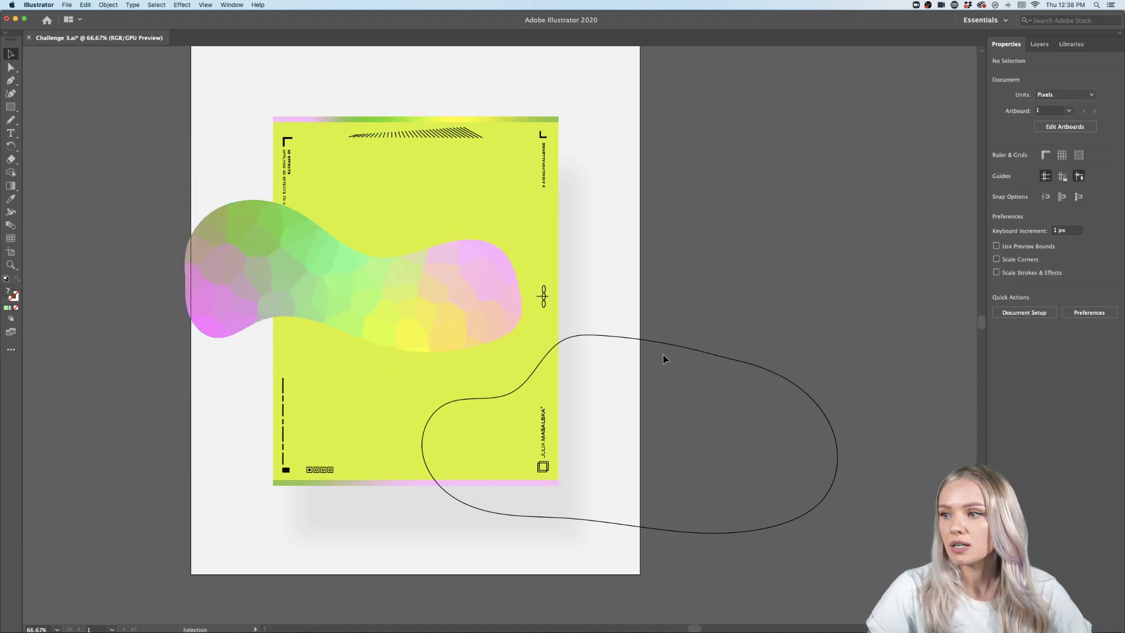
Move the second blob outline left over the poster, swap its stroke and fill, and give it a freeform gradient.
{"action": "left_click_drag", "start_coordinate": [669, 344], "coordinate": [608, 340]}
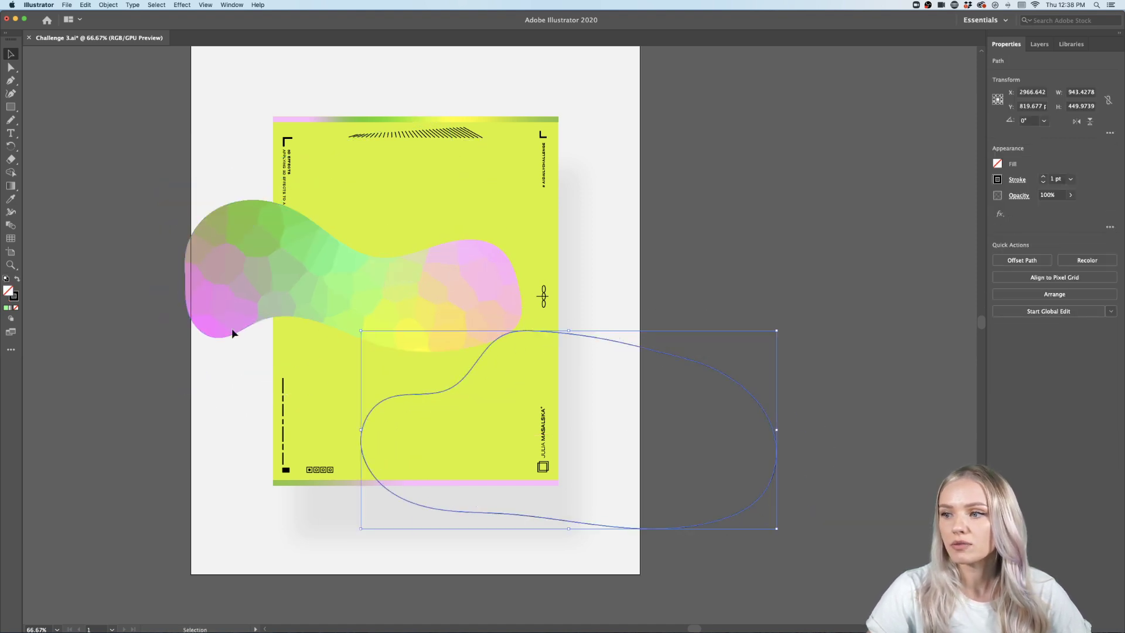
{"action": "left_click", "coordinate": [17, 280]}
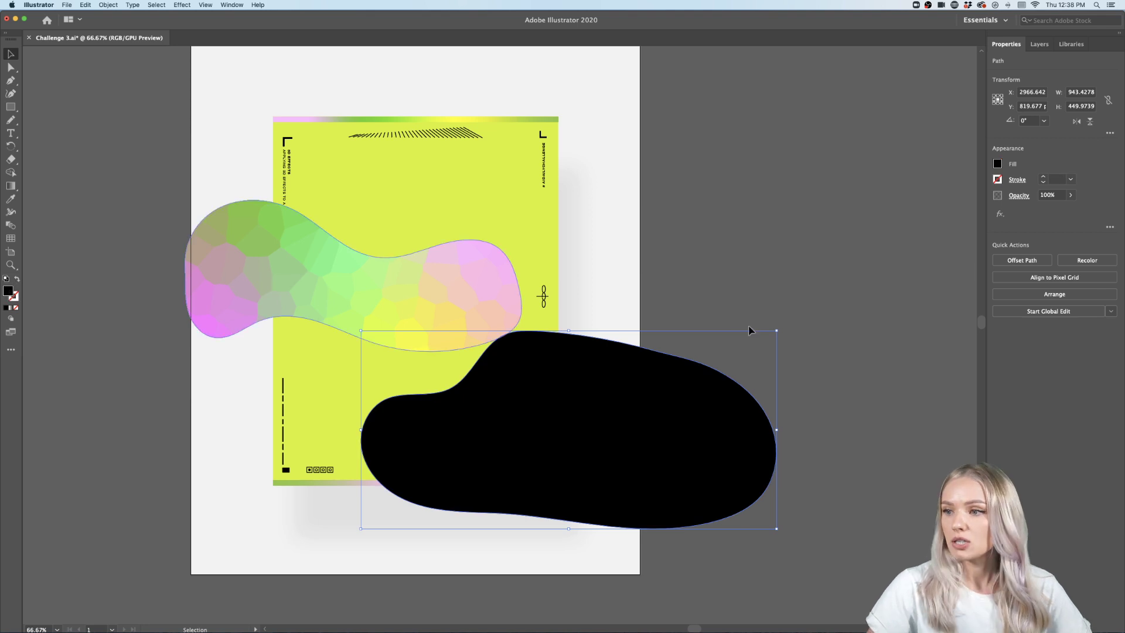
{"action": "left_click", "coordinate": [10, 187]}
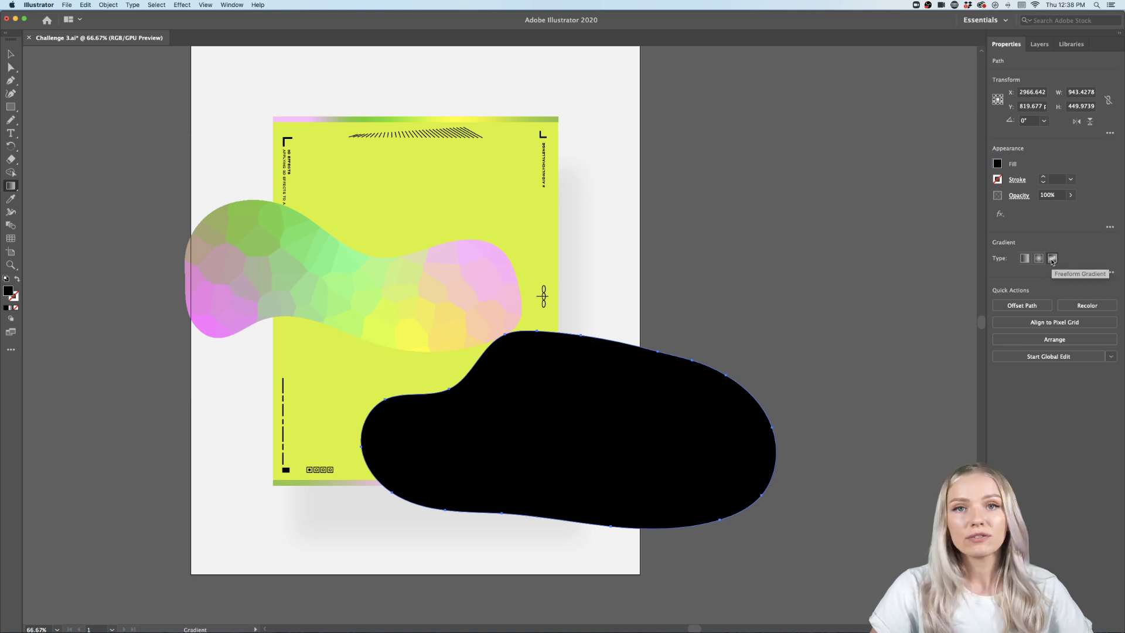
{"action": "left_click", "coordinate": [616, 391]}
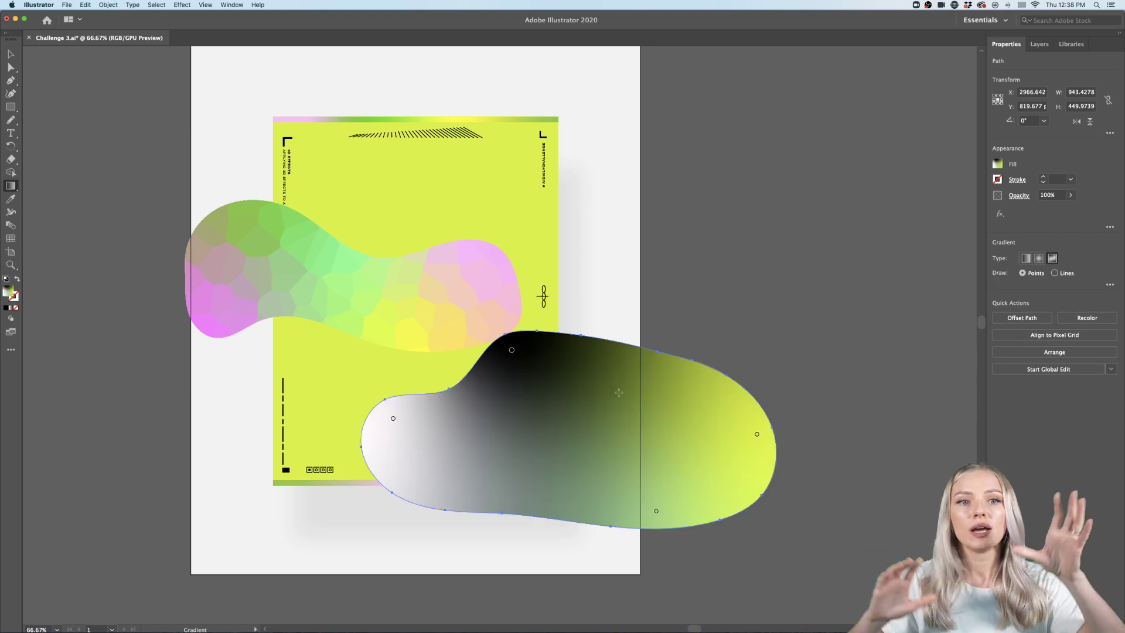
Color the second blob's right-end gradient stop white and its lower stop black 000000.
{"action": "scroll", "coordinate": [619, 391], "scroll_direction": "right", "scroll_amount": 1}
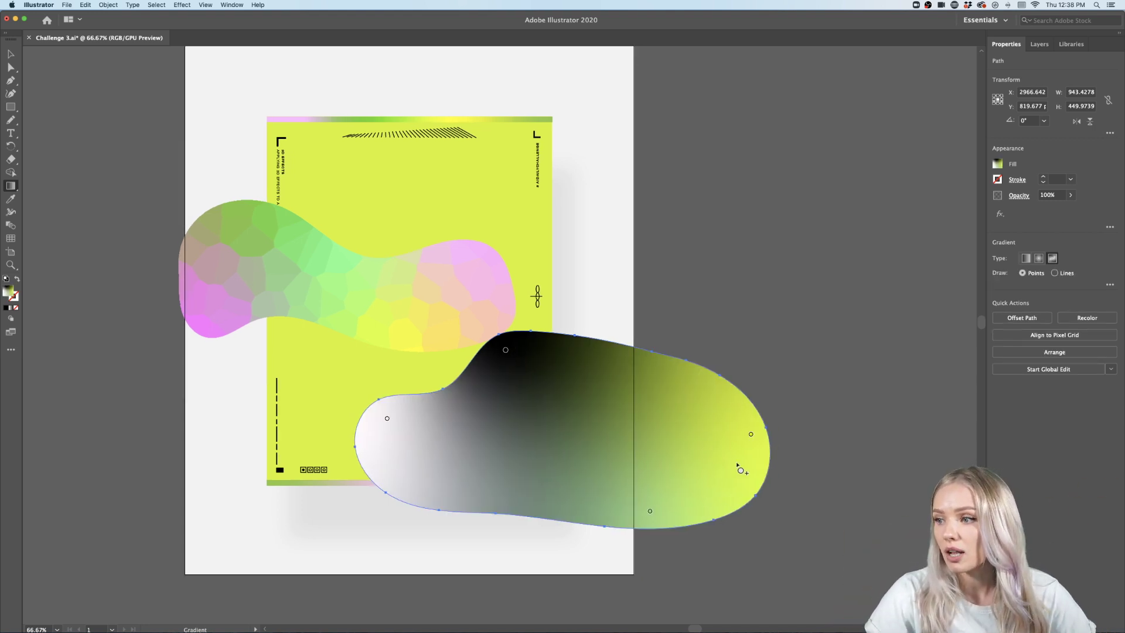
{"action": "double_click", "coordinate": [751, 433]}
{"action": "left_click", "coordinate": [634, 528]}
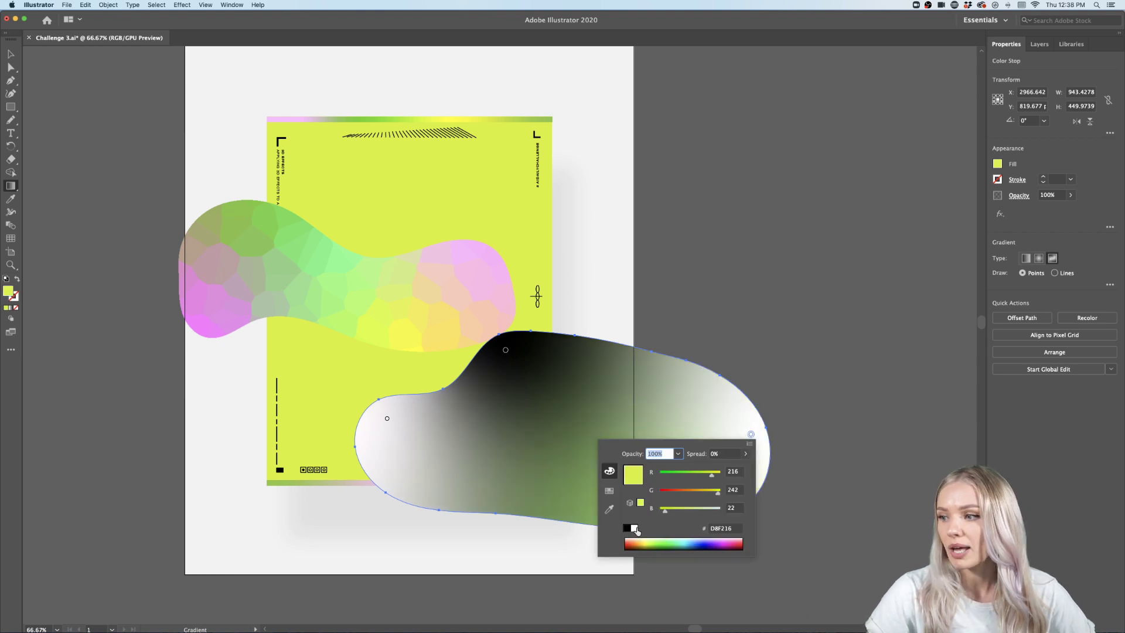
{"action": "left_click", "coordinate": [846, 413]}
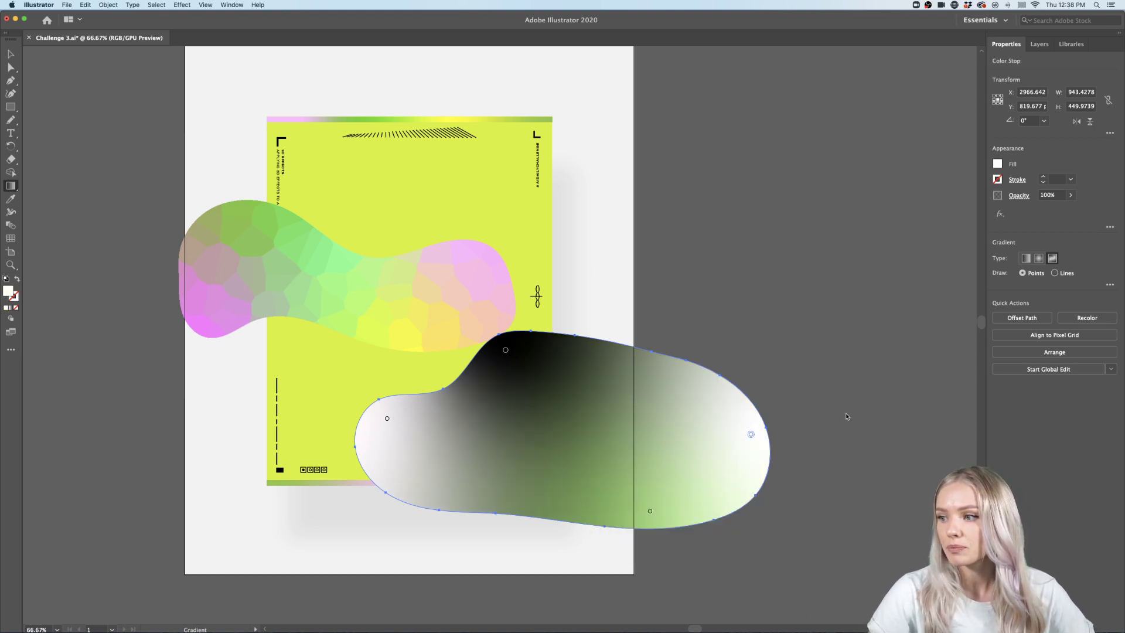
{"action": "left_click", "coordinate": [649, 511]}
{"action": "double_click", "coordinate": [649, 512]}
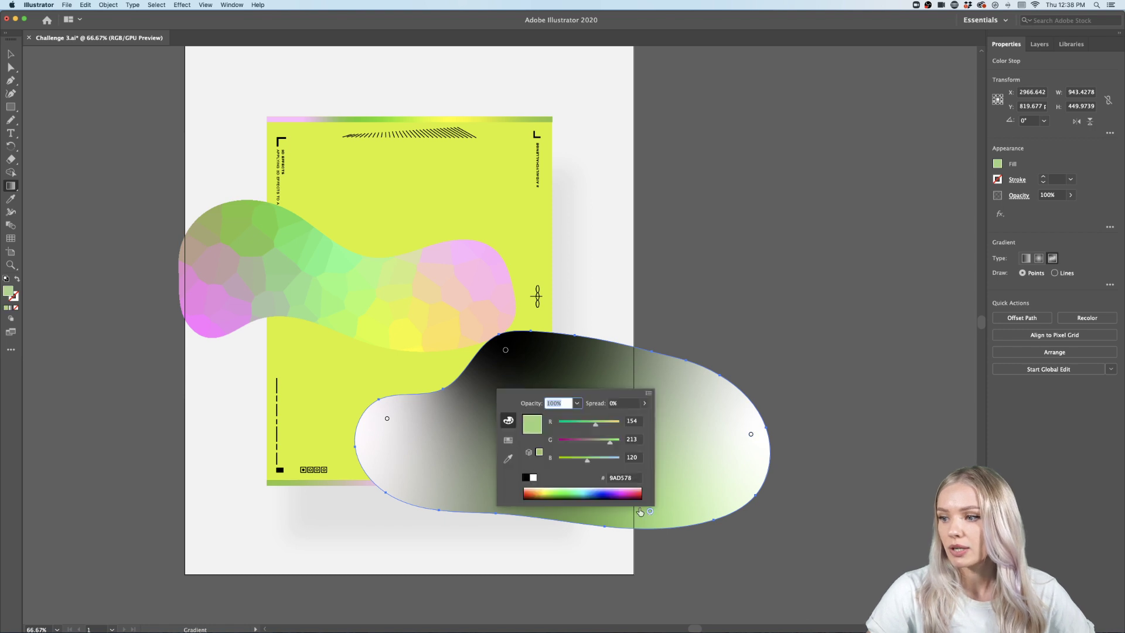
{"action": "left_click", "coordinate": [526, 477]}
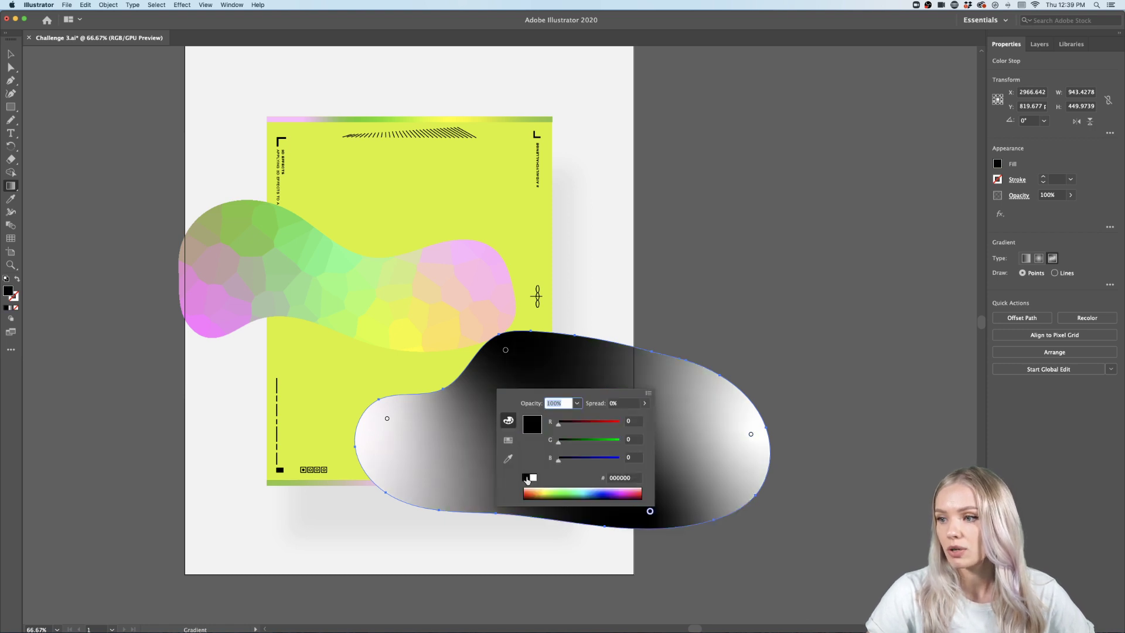
{"action": "left_click", "coordinate": [875, 391]}
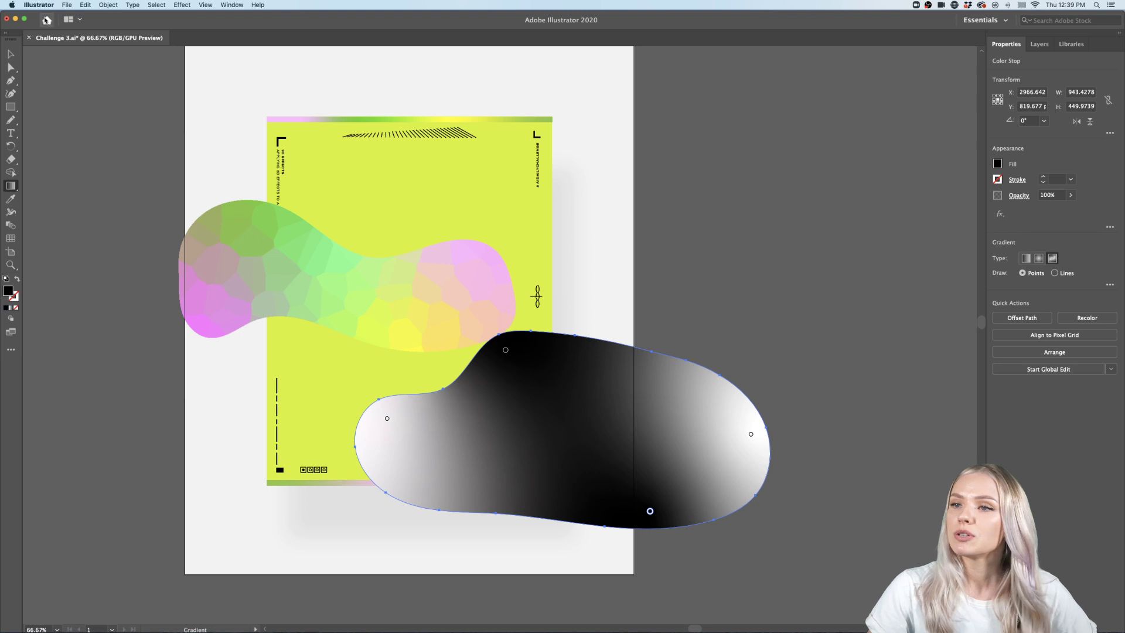
Apply a Crystallize effect with a cell size of about 69 to the black-and-white blob, checking the preview at 33.3%.
{"action": "left_click", "coordinate": [182, 5]}
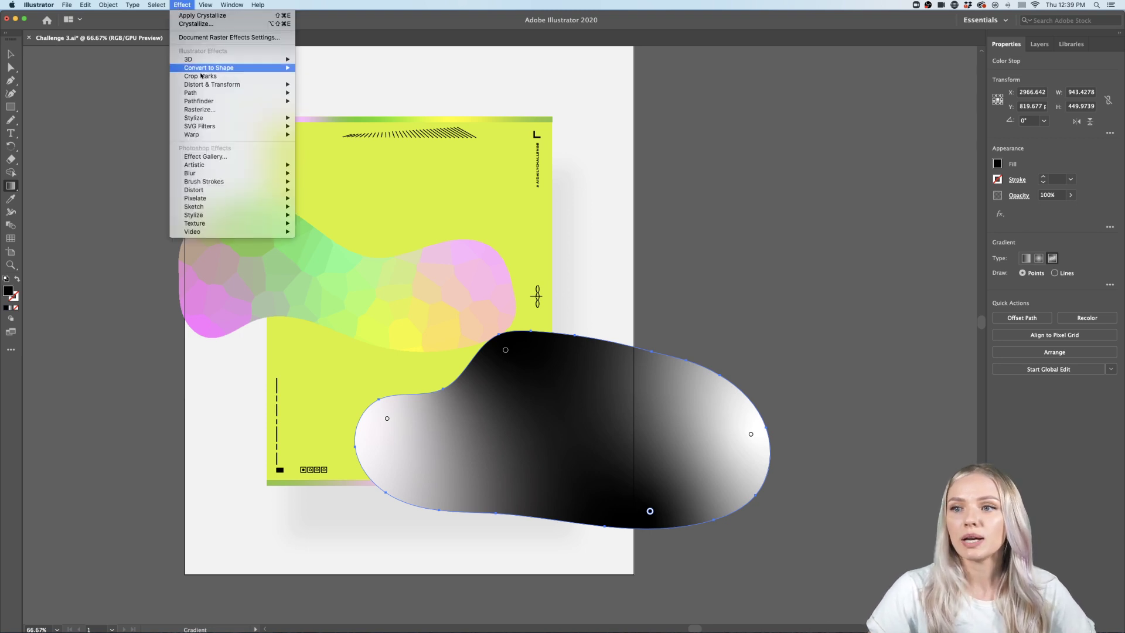
{"action": "mouse_move", "coordinate": [202, 198]}
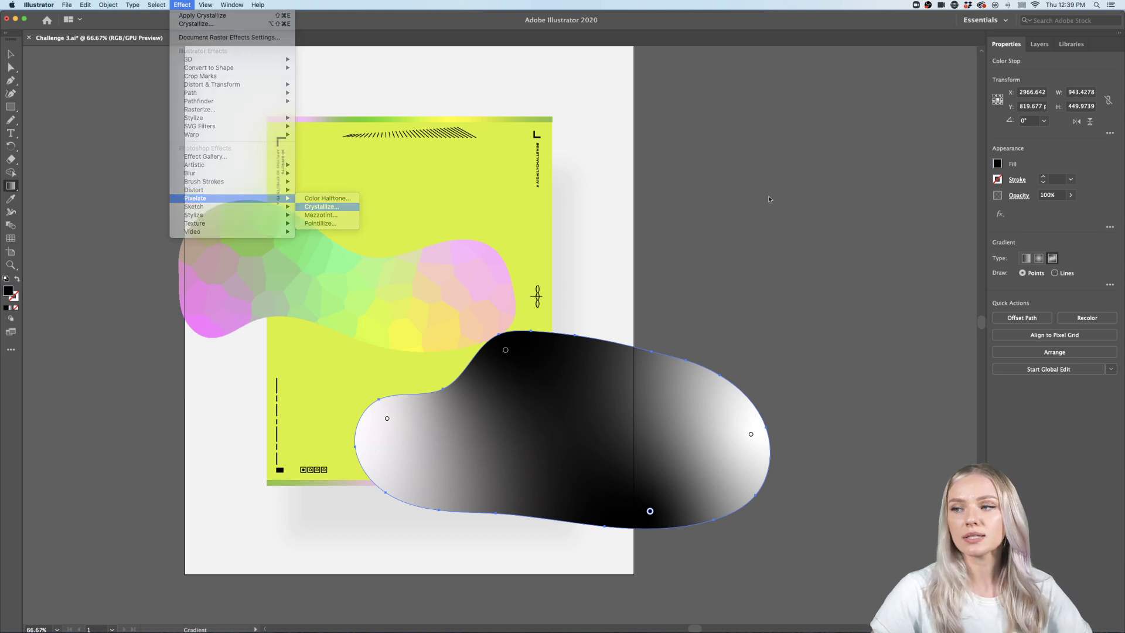
{"action": "left_click", "coordinate": [320, 207]}
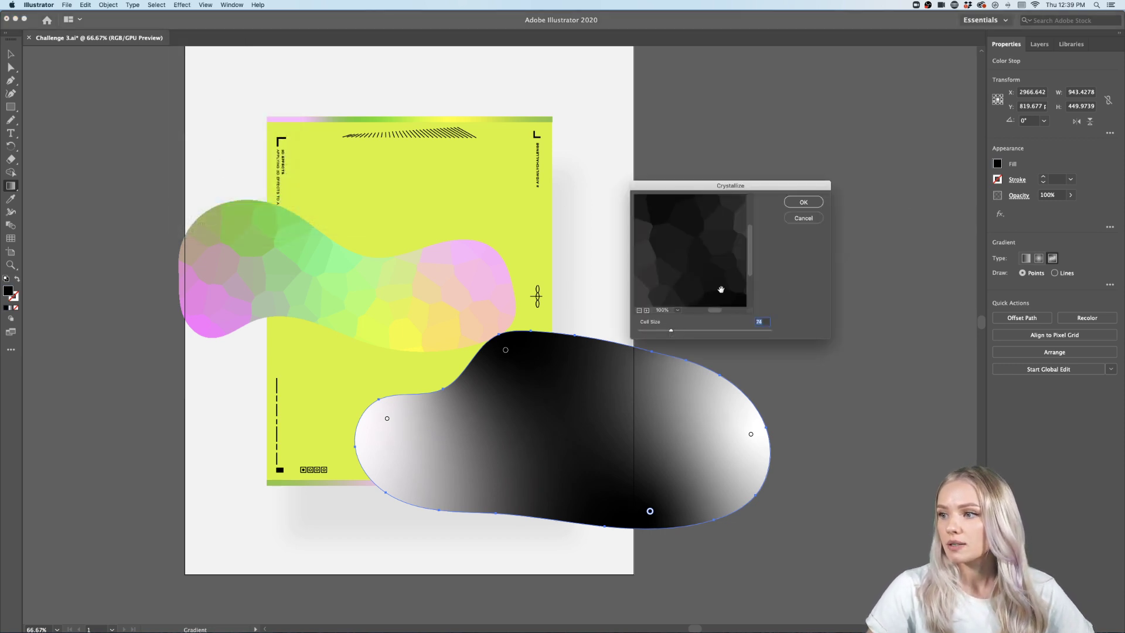
{"action": "left_click", "coordinate": [676, 310]}
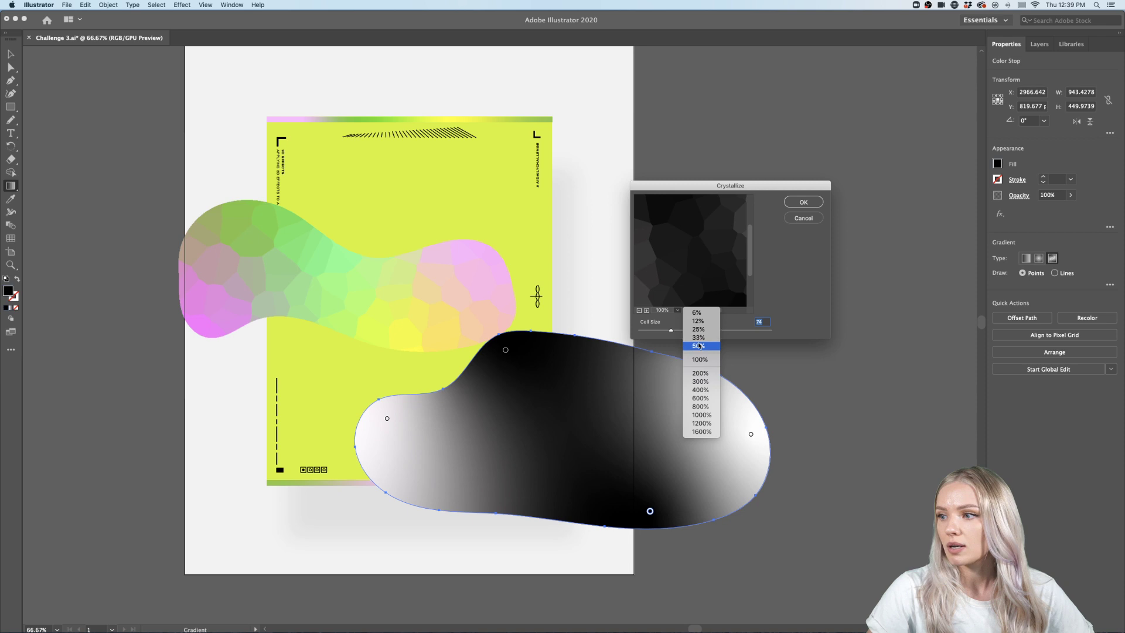
{"action": "left_click", "coordinate": [701, 382]}
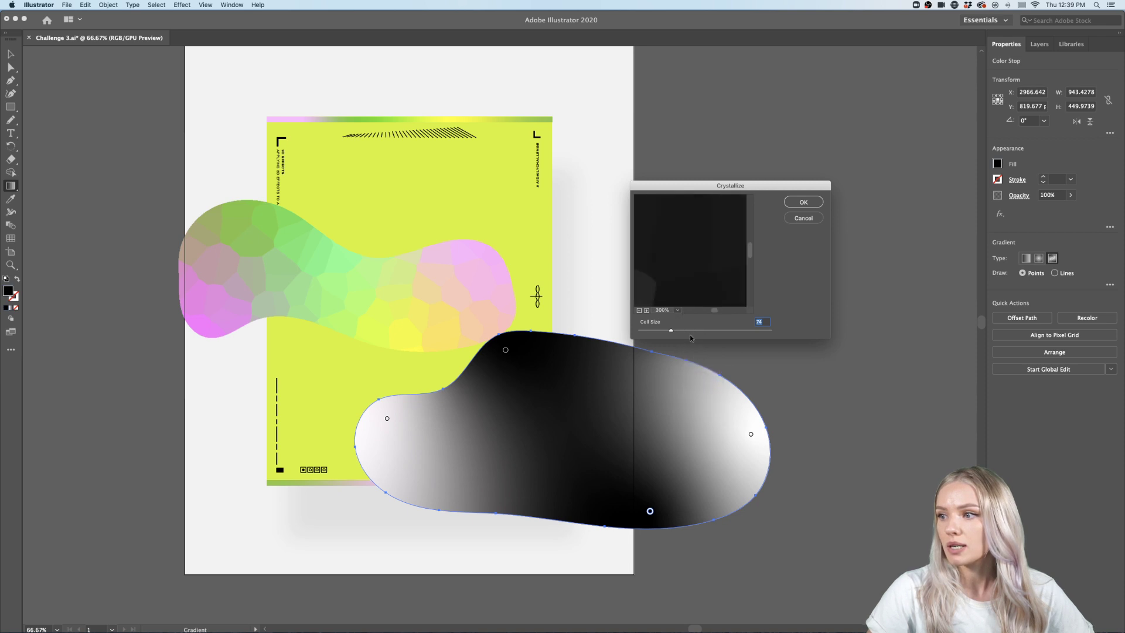
{"action": "left_click_drag", "start_coordinate": [714, 312], "coordinate": [707, 310]}
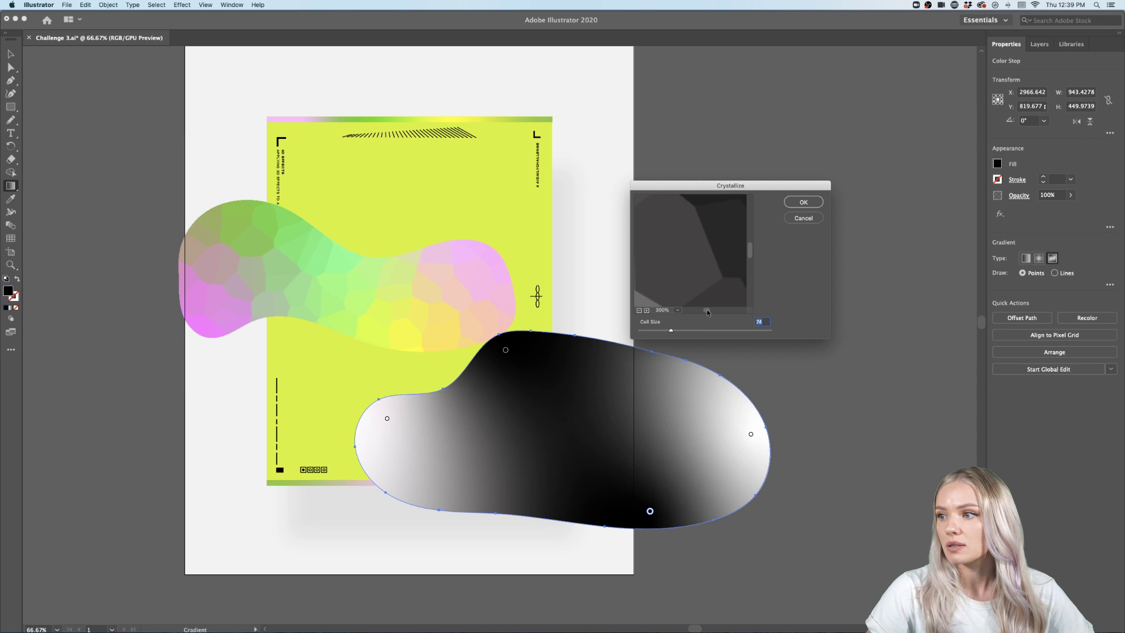
{"action": "left_click", "coordinate": [677, 312]}
{"action": "left_click", "coordinate": [697, 337]}
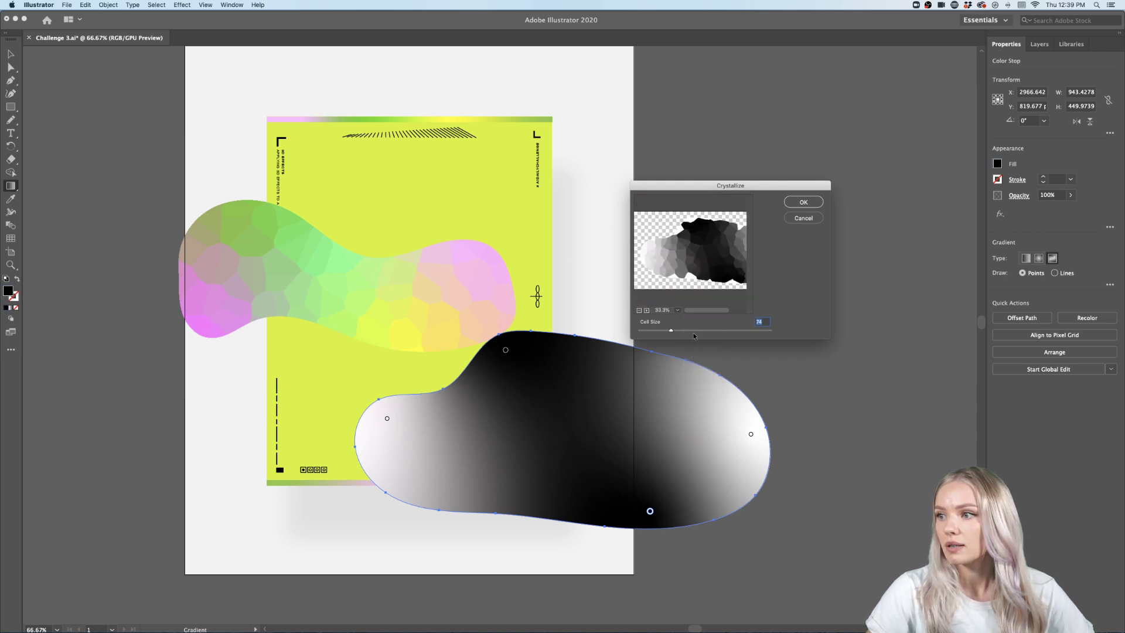
{"action": "mouse_move", "coordinate": [672, 331]}
{"action": "left_mouse_down"}
{"action": "mouse_move", "coordinate": [713, 332]}
{"action": "mouse_move", "coordinate": [670, 332]}
{"action": "left_mouse_up"}
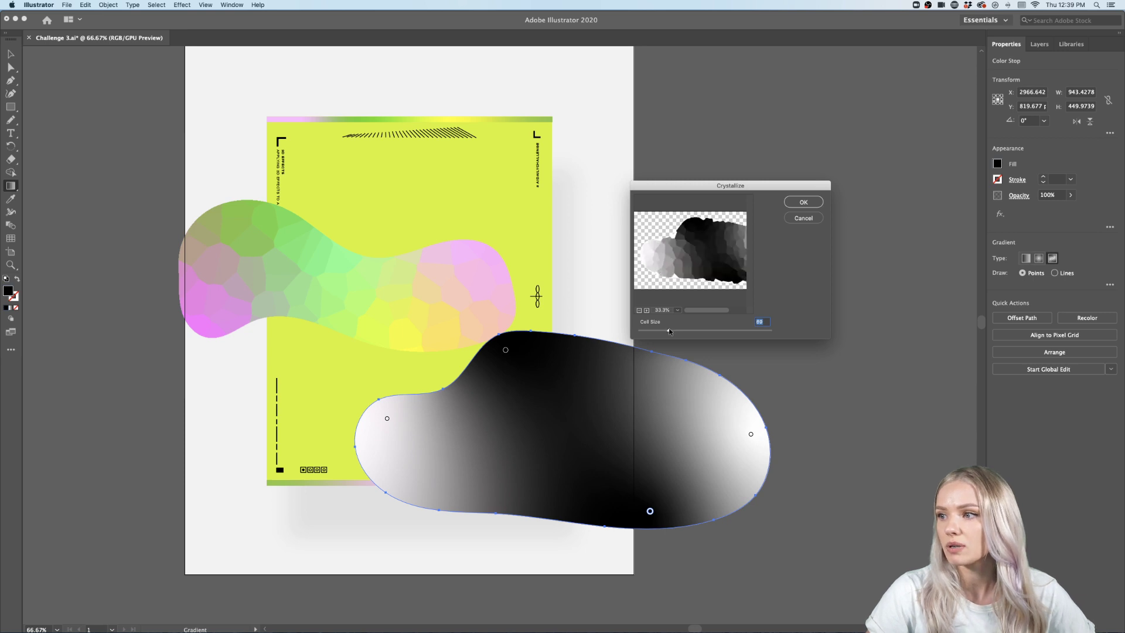
{"action": "left_click", "coordinate": [811, 201]}
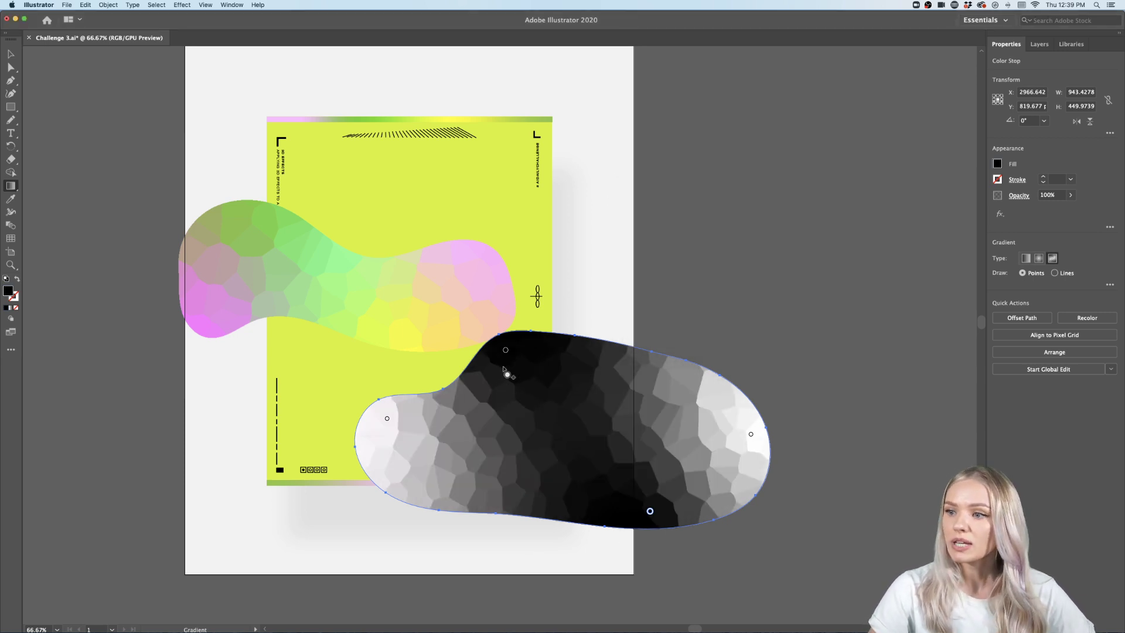
Add a gradient stop in the middle of the black-and-white blob and color it white FFFFFF.
{"action": "scroll", "coordinate": [506, 352], "scroll_direction": "down", "scroll_amount": 1}
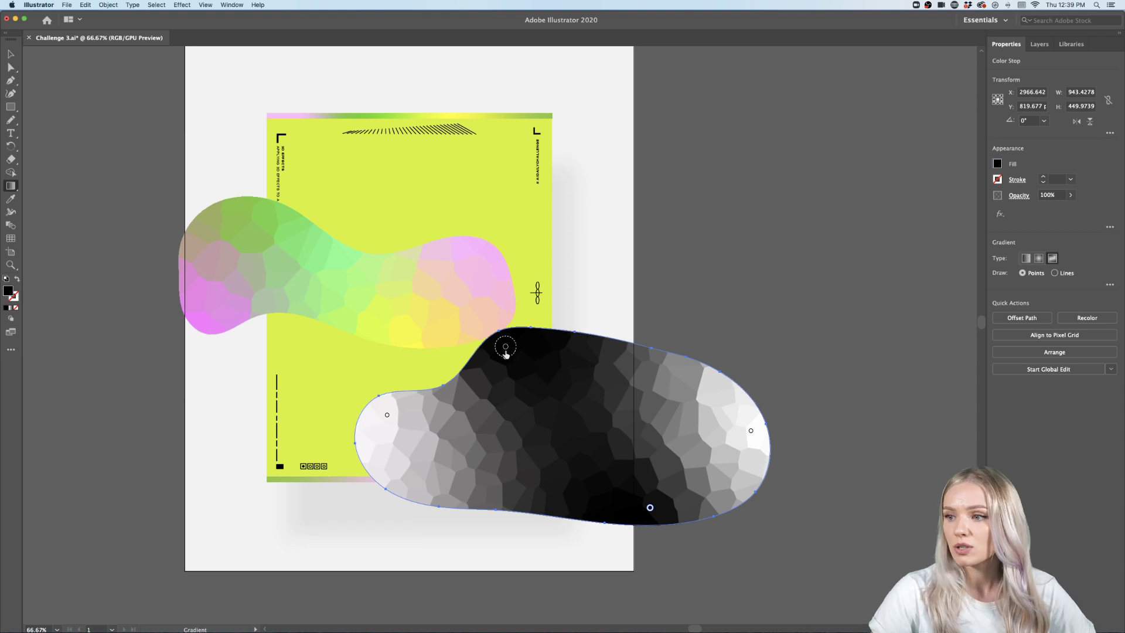
{"action": "left_click", "coordinate": [560, 419]}
{"action": "double_click", "coordinate": [561, 420]}
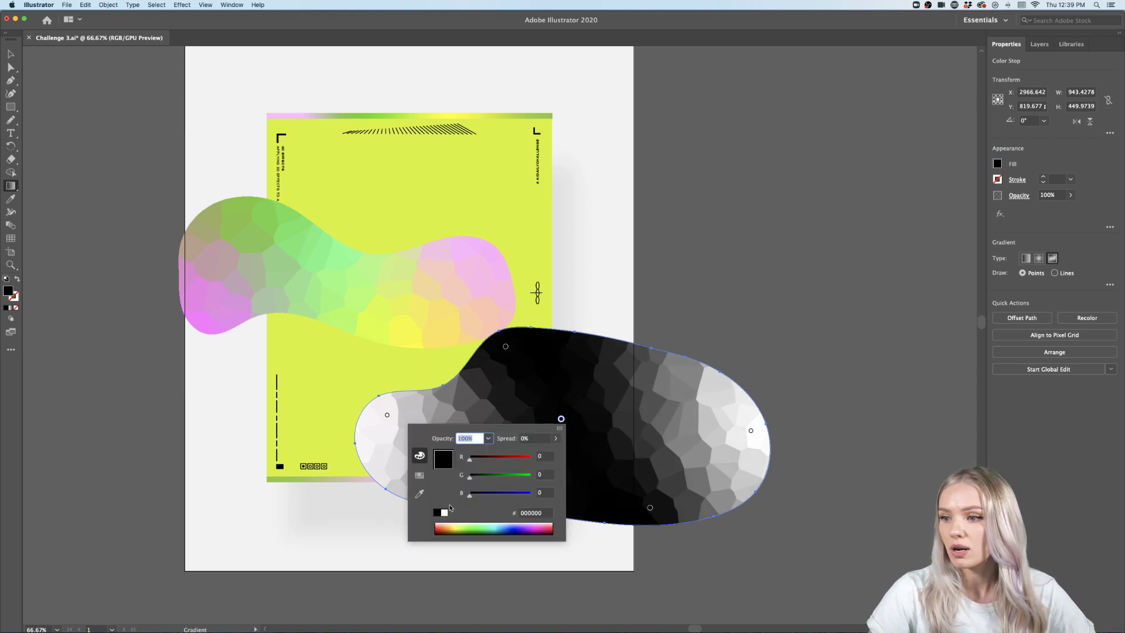
{"action": "left_click", "coordinate": [444, 513]}
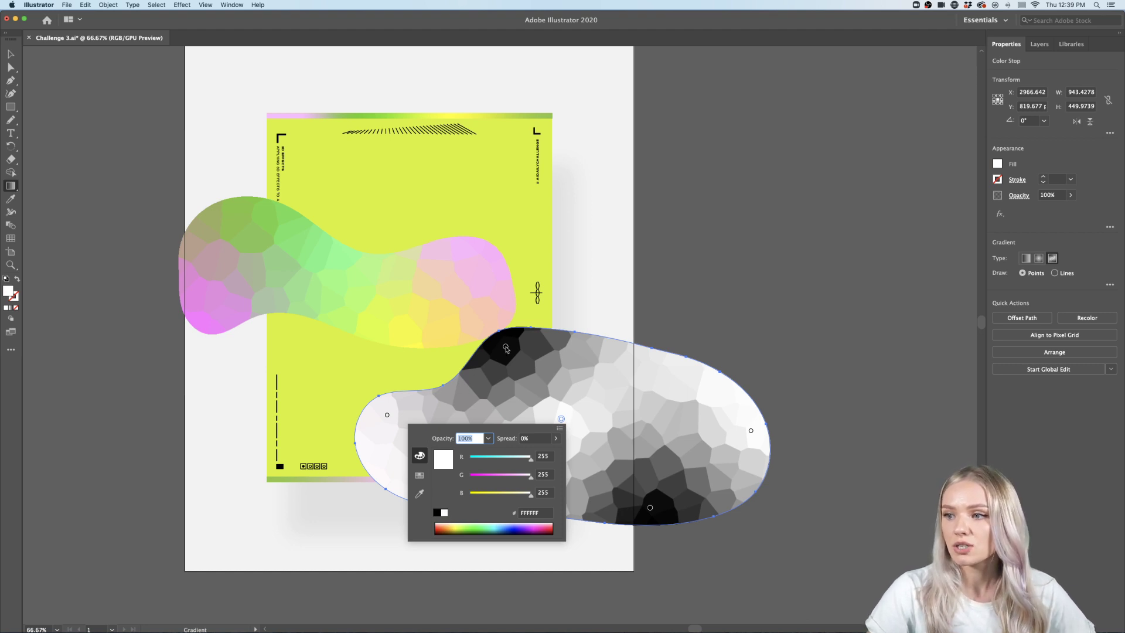
Set the opacity of the black gradient stop at the second blob's upper-left bulge to 60%.
{"action": "double_click", "coordinate": [505, 347]}
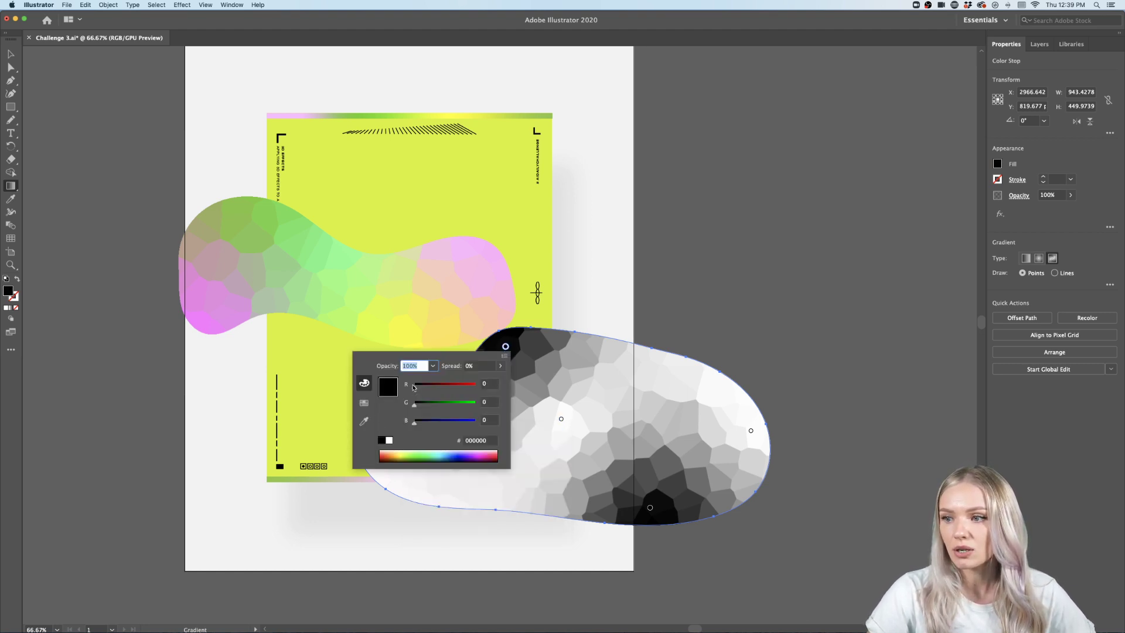
{"action": "left_click", "coordinate": [432, 366]}
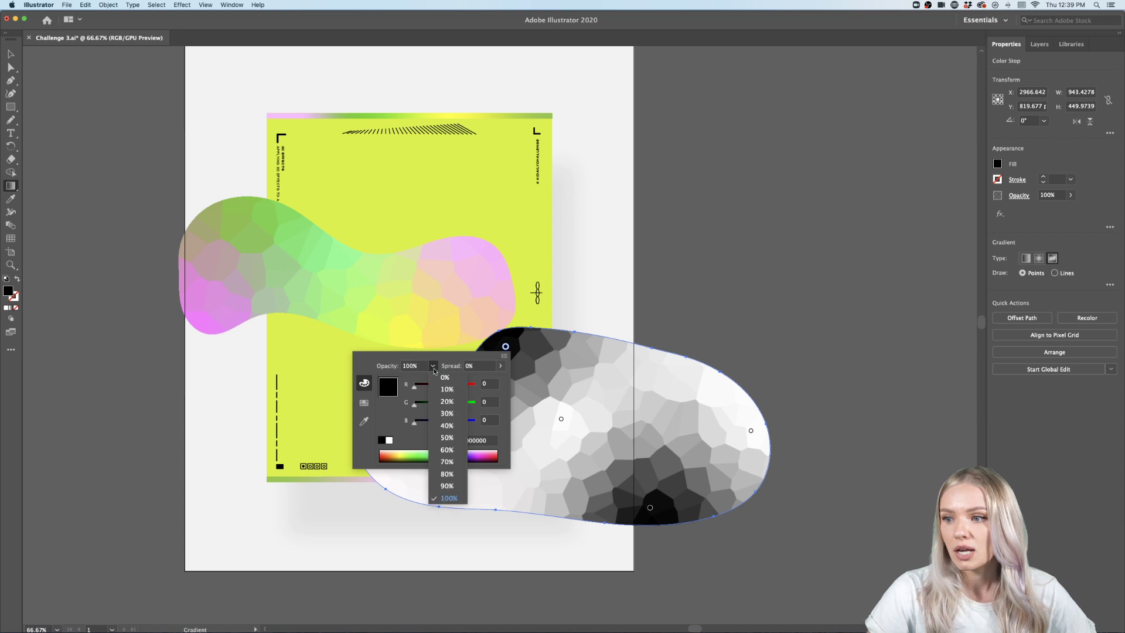
{"action": "left_click", "coordinate": [447, 450]}
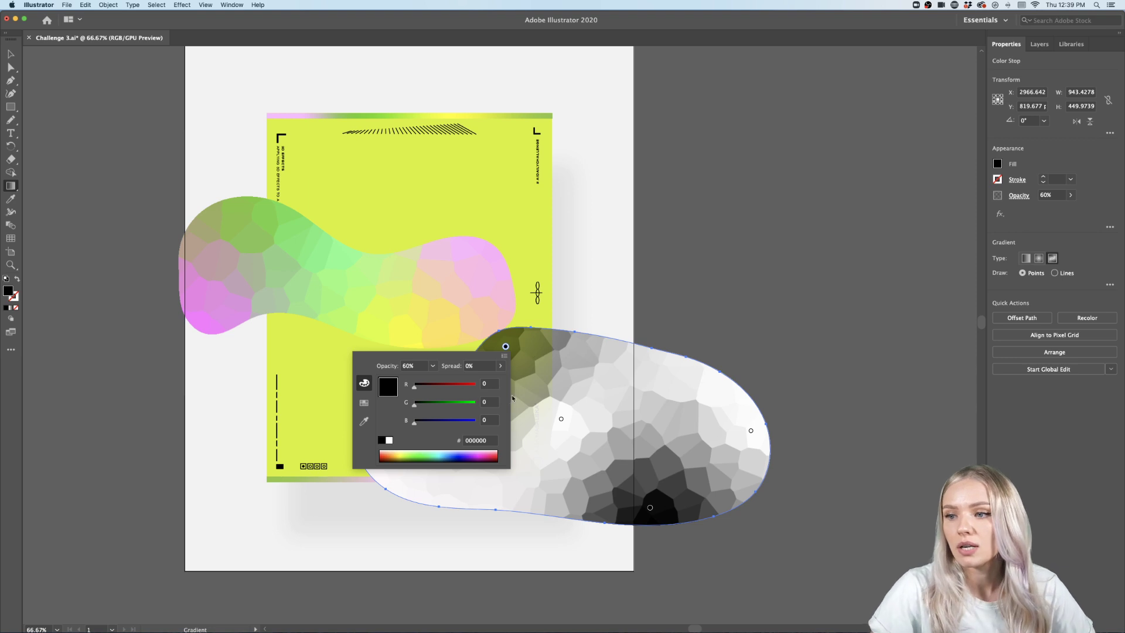
Set the opacity of the black-and-white blob's upper-left gradient stop to 100% and recolor the stop with a dark gray swatch.
{"action": "left_click", "coordinate": [433, 365]}
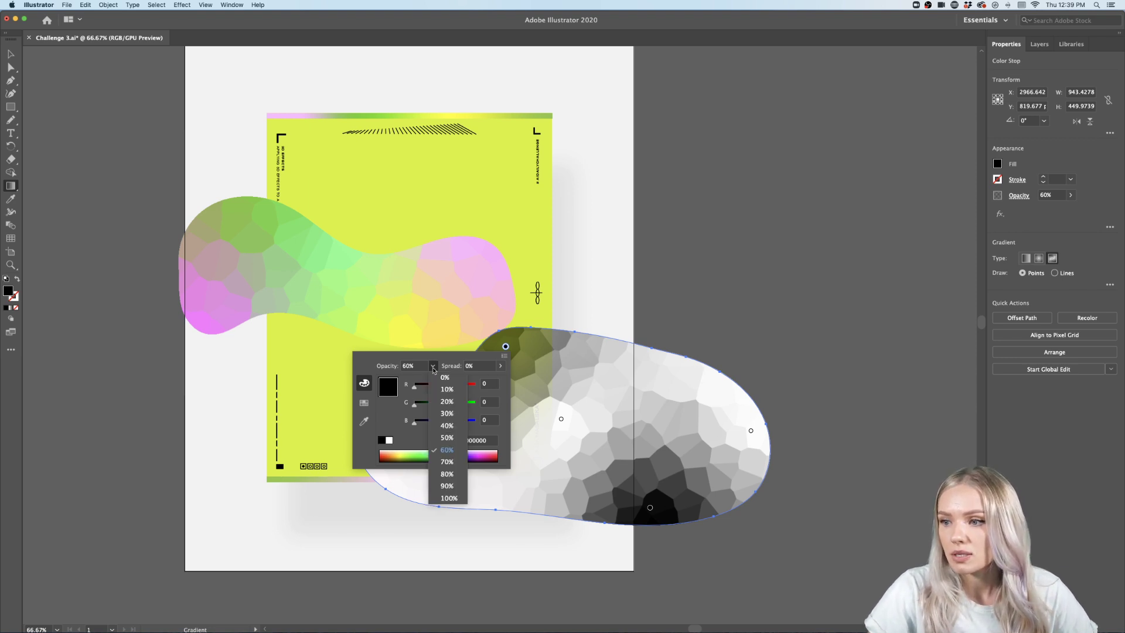
{"action": "left_click", "coordinate": [441, 499]}
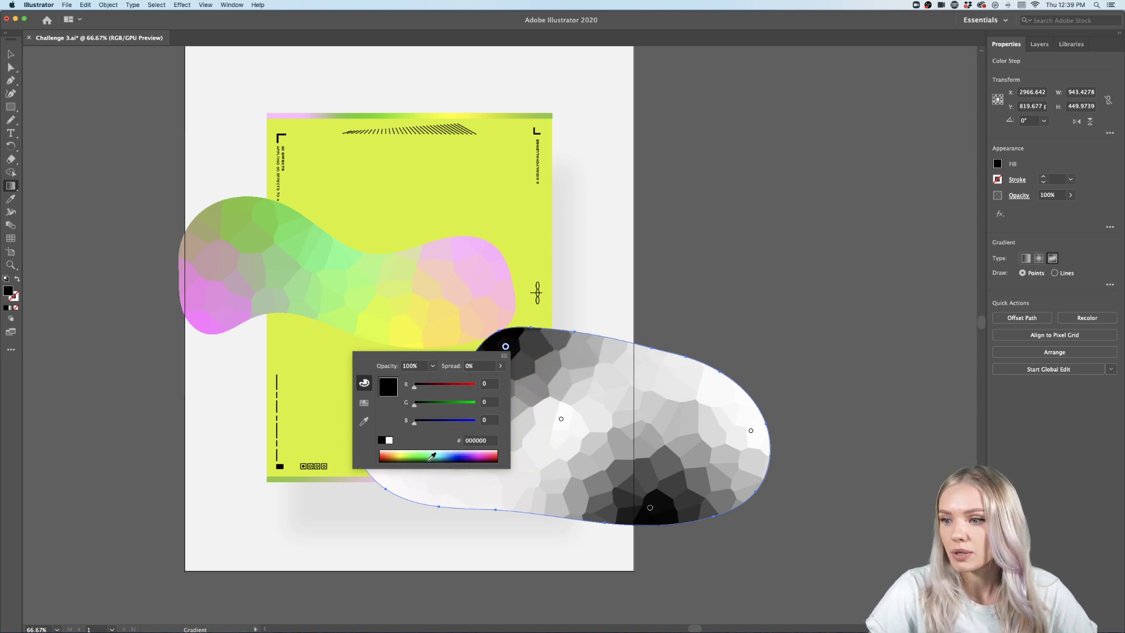
{"action": "left_click", "coordinate": [415, 404]}
{"action": "mouse_move", "coordinate": [420, 407]}
{"action": "left_mouse_down"}
{"action": "mouse_move", "coordinate": [453, 405]}
{"action": "mouse_move", "coordinate": [407, 404]}
{"action": "left_mouse_up"}
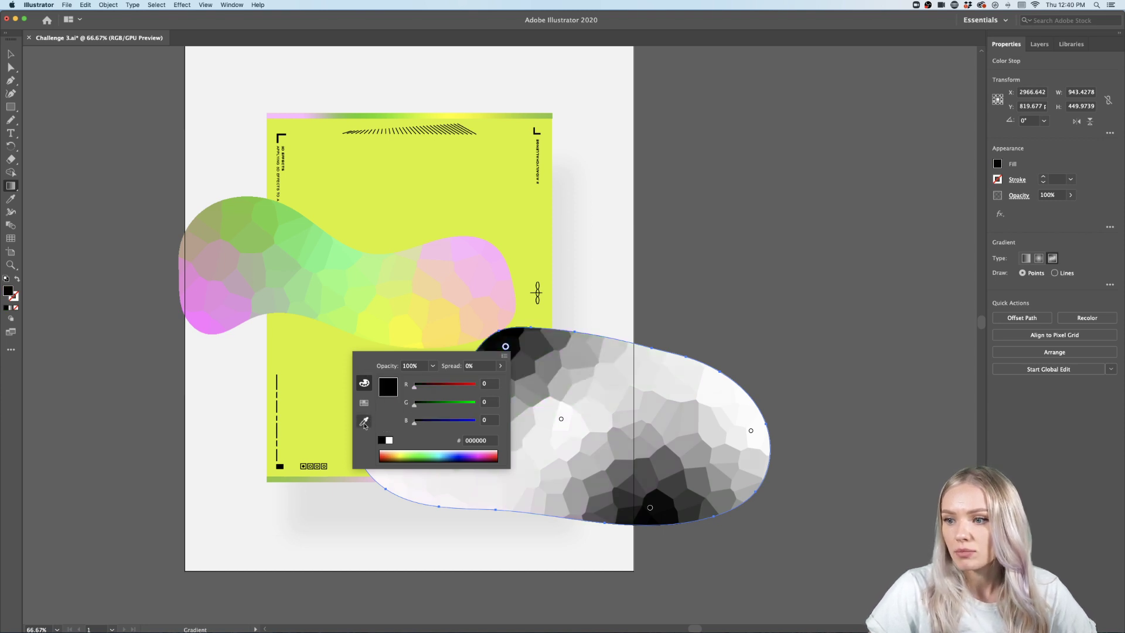
{"action": "left_click", "coordinate": [364, 403]}
{"action": "left_click", "coordinate": [417, 404]}
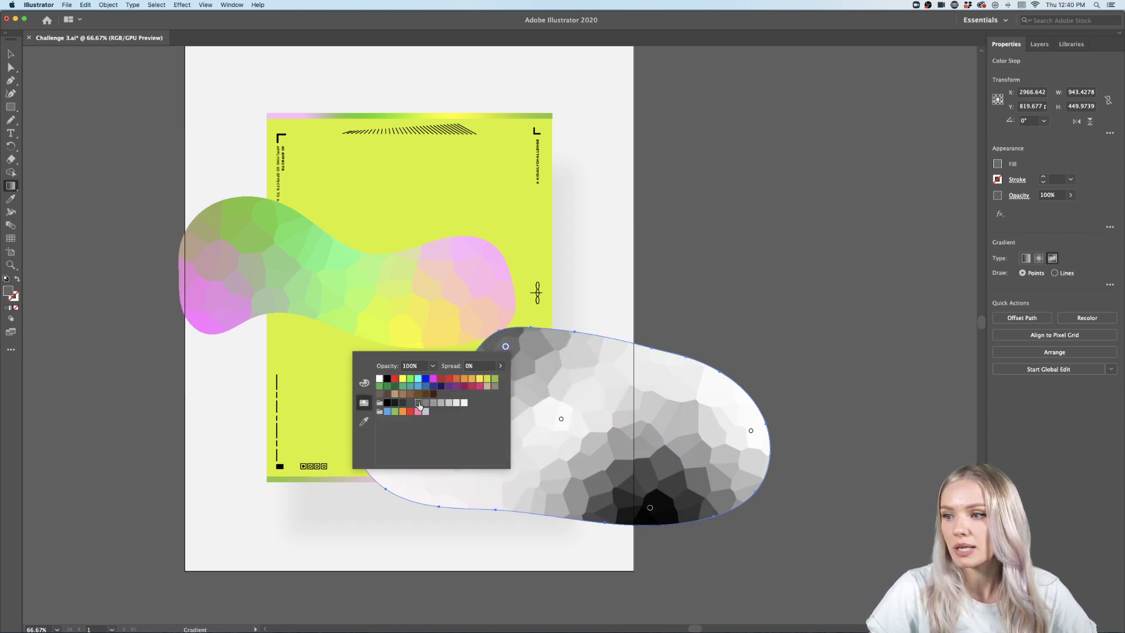
{"action": "left_click", "coordinate": [410, 403]}
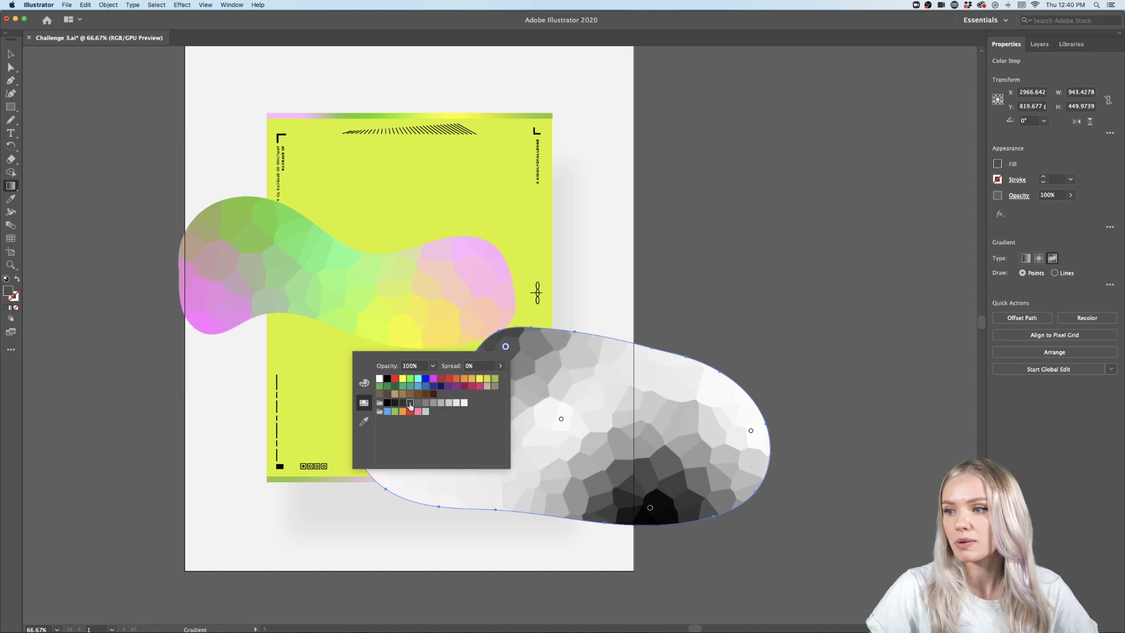
Recolor the black-and-white blob's lower gradient stop dark gray and its right-end and left-end stops light gray using the gray swatches.
{"action": "double_click", "coordinate": [650, 508]}
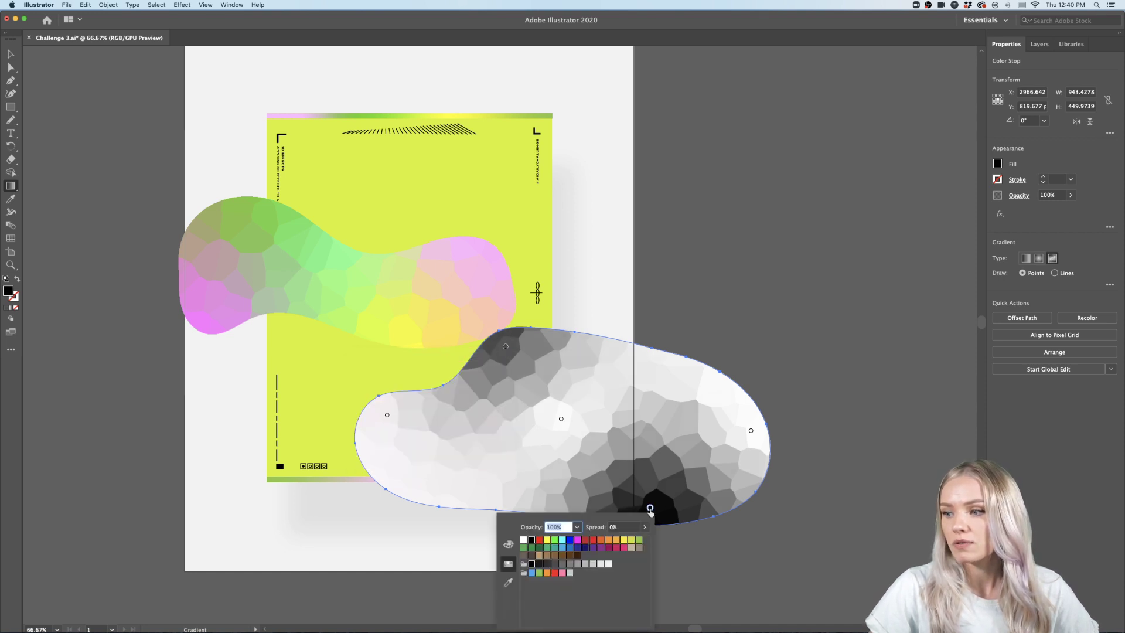
{"action": "left_click", "coordinate": [555, 563]}
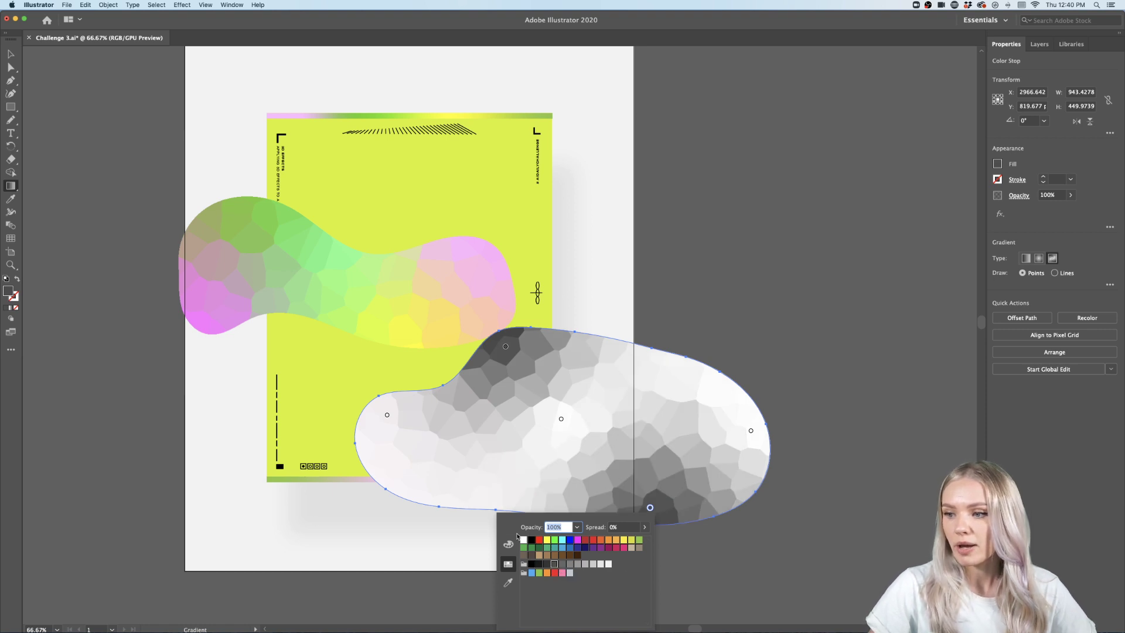
{"action": "double_click", "coordinate": [750, 432]}
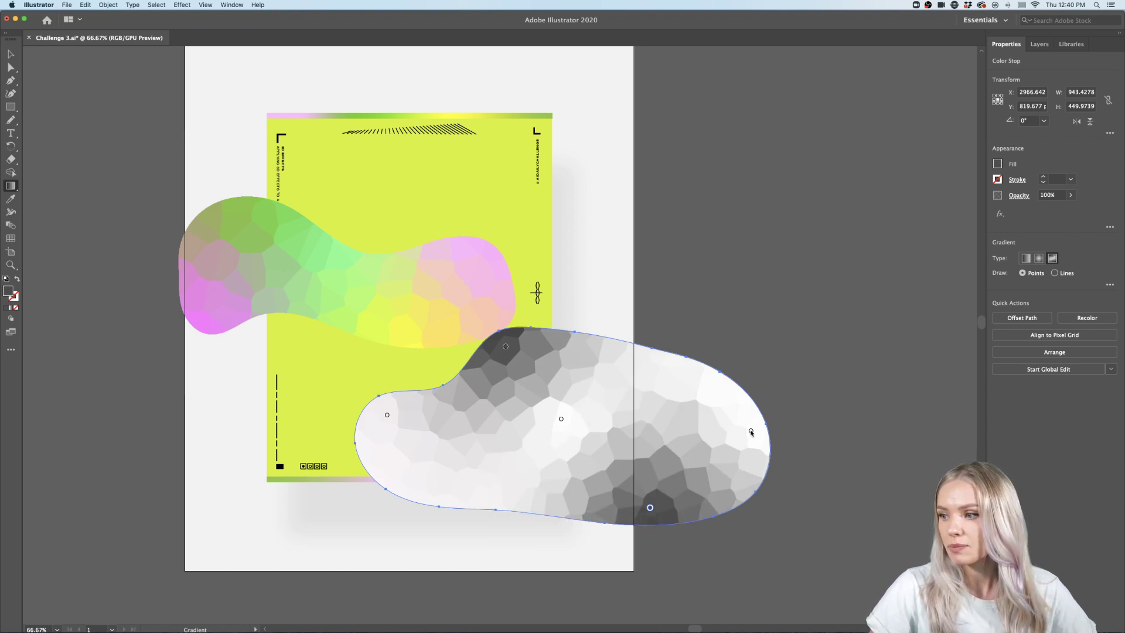
{"action": "left_click", "coordinate": [702, 488]}
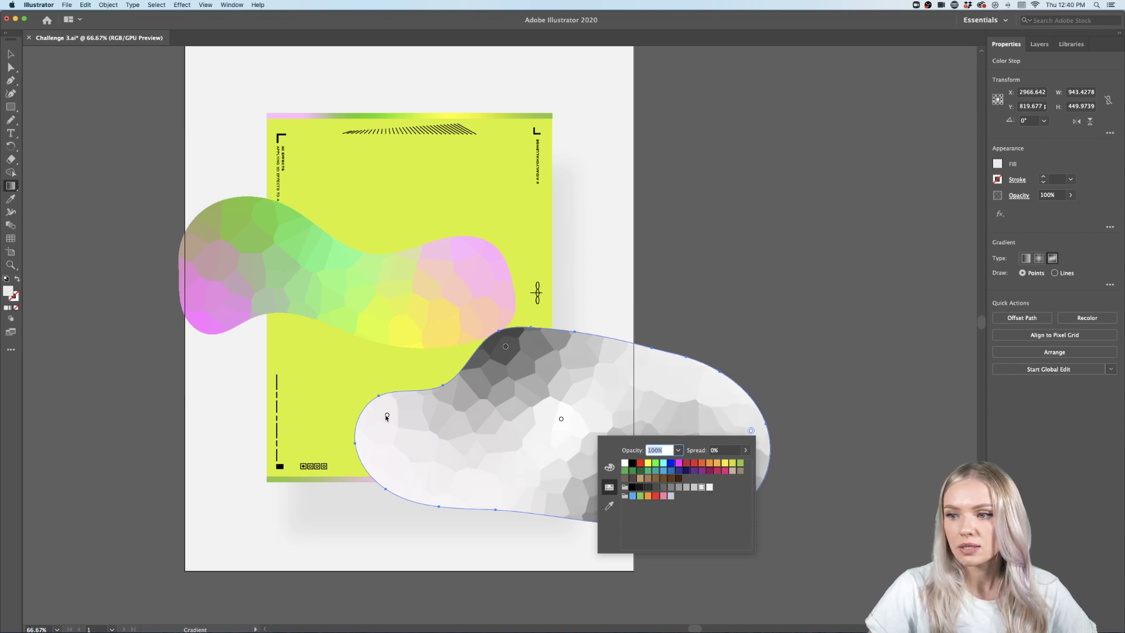
{"action": "double_click", "coordinate": [387, 416]}
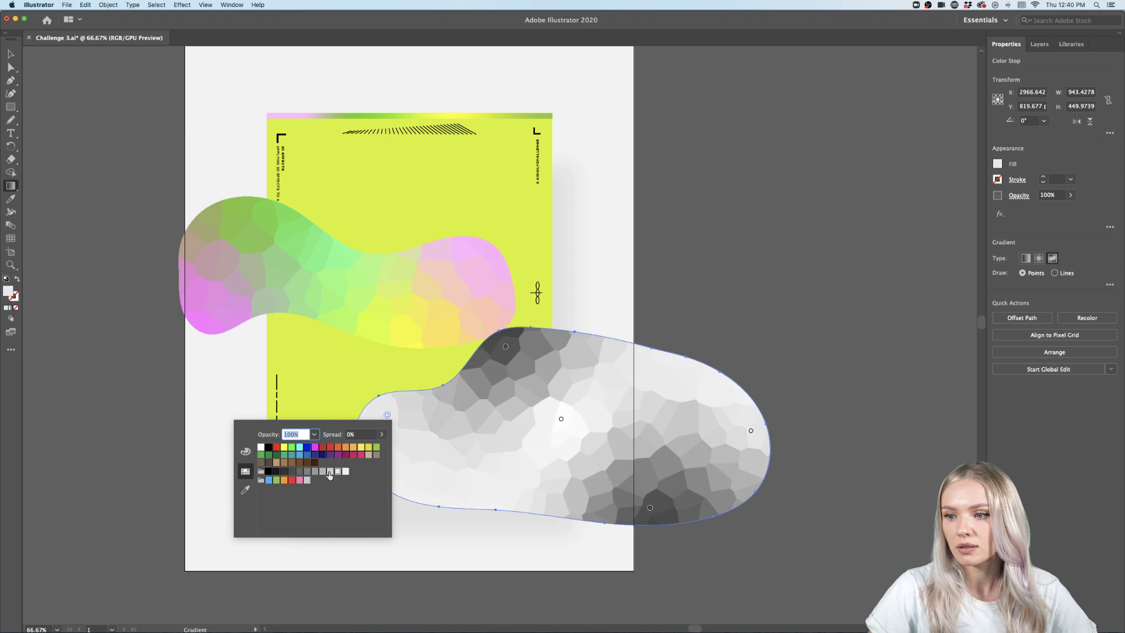
{"action": "left_click", "coordinate": [142, 405]}
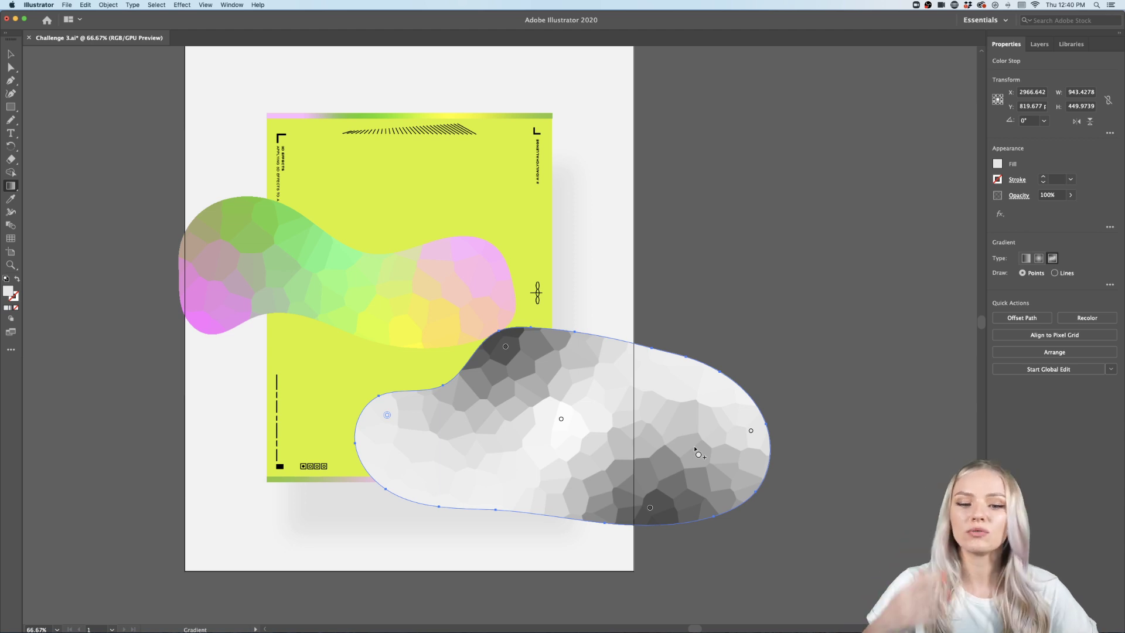
Move the grayscale blob and the colorful blob off the poster onto the empty canvas to its right.
{"action": "left_click", "coordinate": [11, 54]}
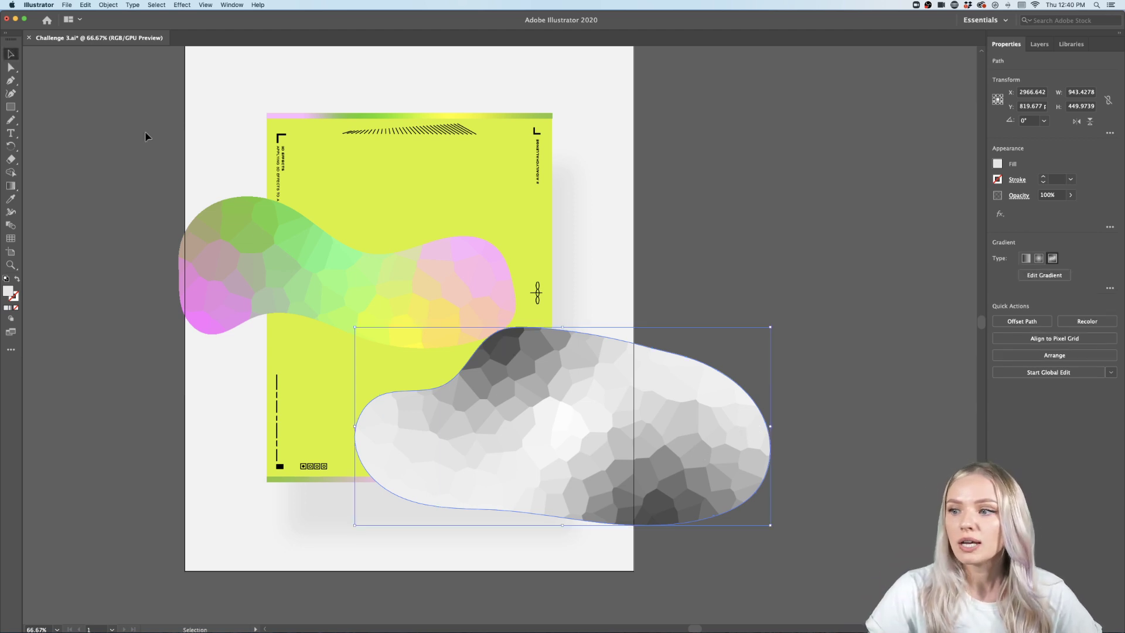
{"action": "left_click_drag", "start_coordinate": [447, 402], "coordinate": [768, 169]}
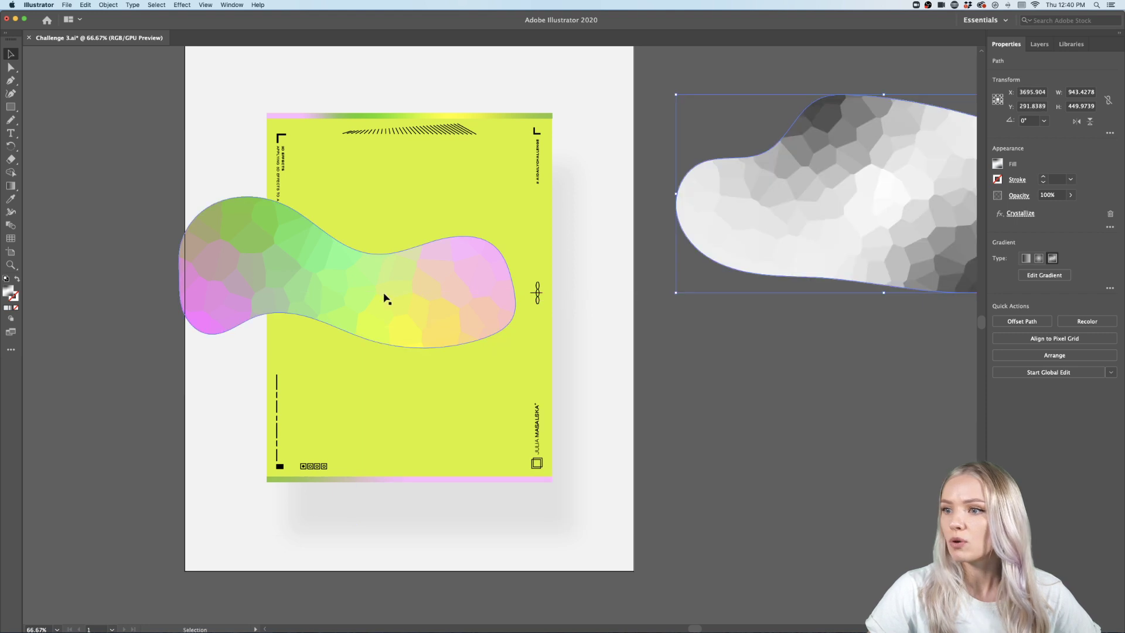
{"action": "left_click_drag", "start_coordinate": [387, 299], "coordinate": [838, 391]}
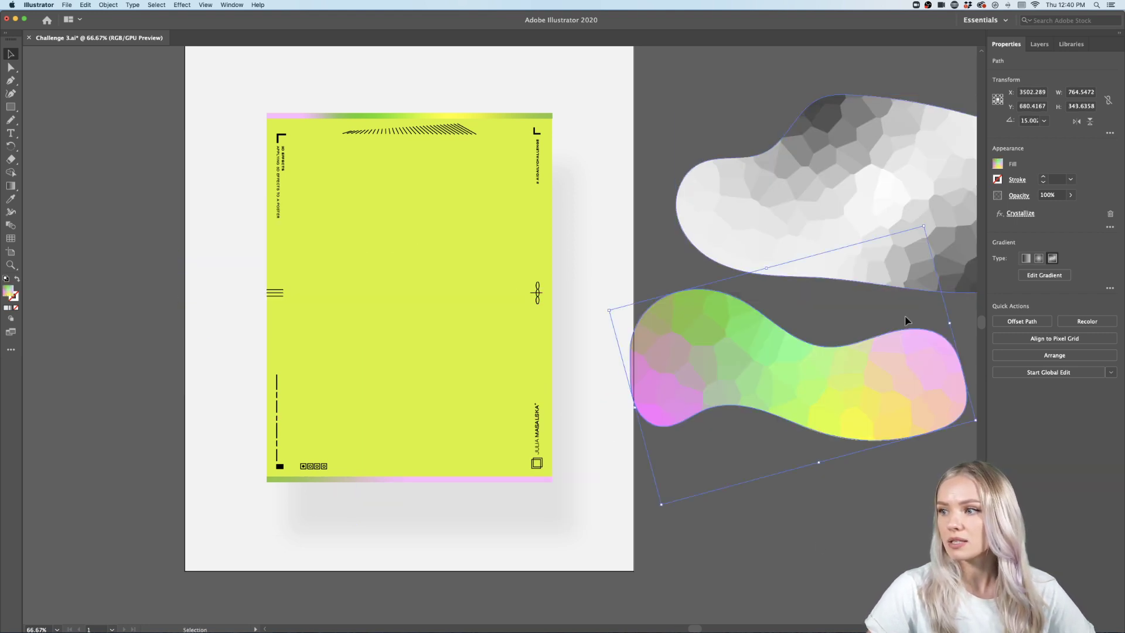
Draw a rectangle about 647 by 813 px over the yellow poster area and fill it with the gradient sampled from the top strip.
{"action": "left_click", "coordinate": [12, 107]}
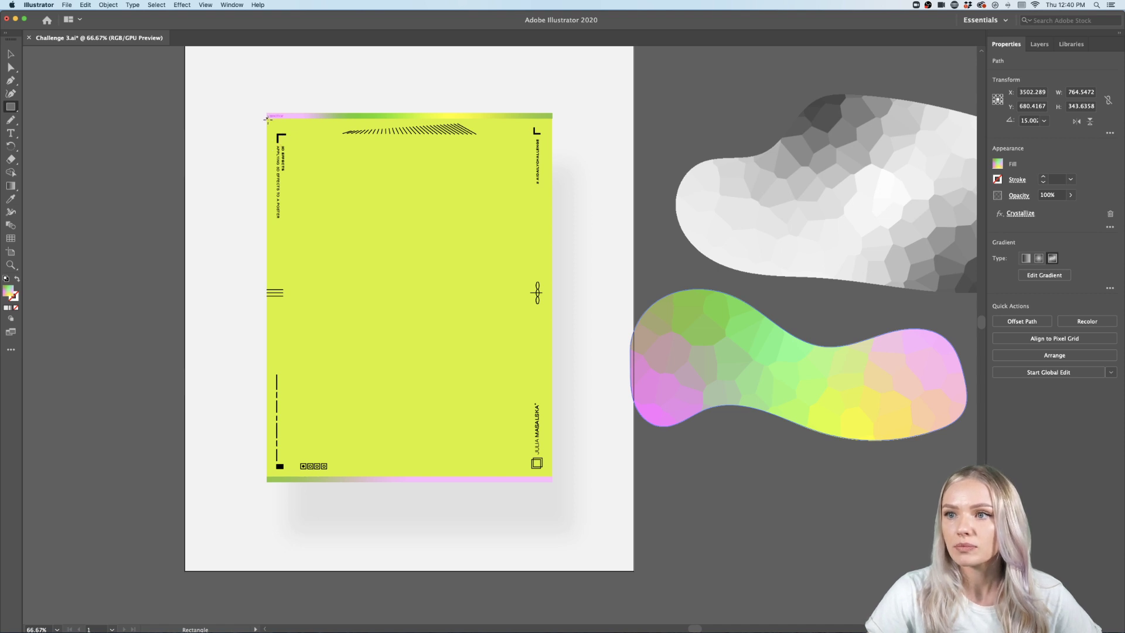
{"action": "left_click_drag", "start_coordinate": [266, 118], "coordinate": [552, 477]}
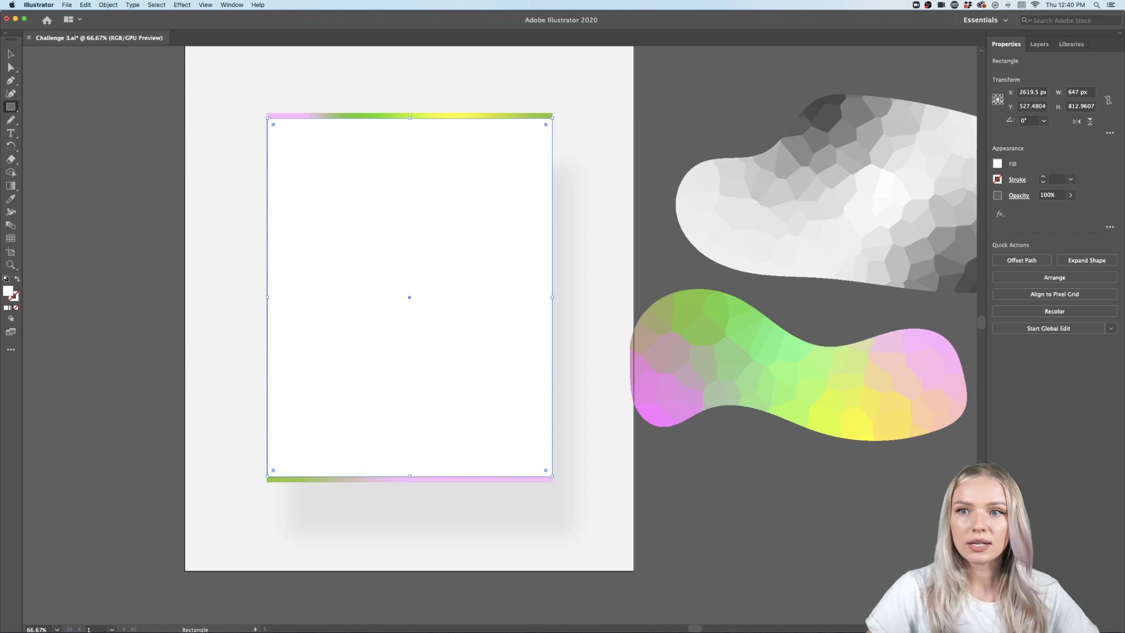
{"action": "left_click", "coordinate": [8, 186]}
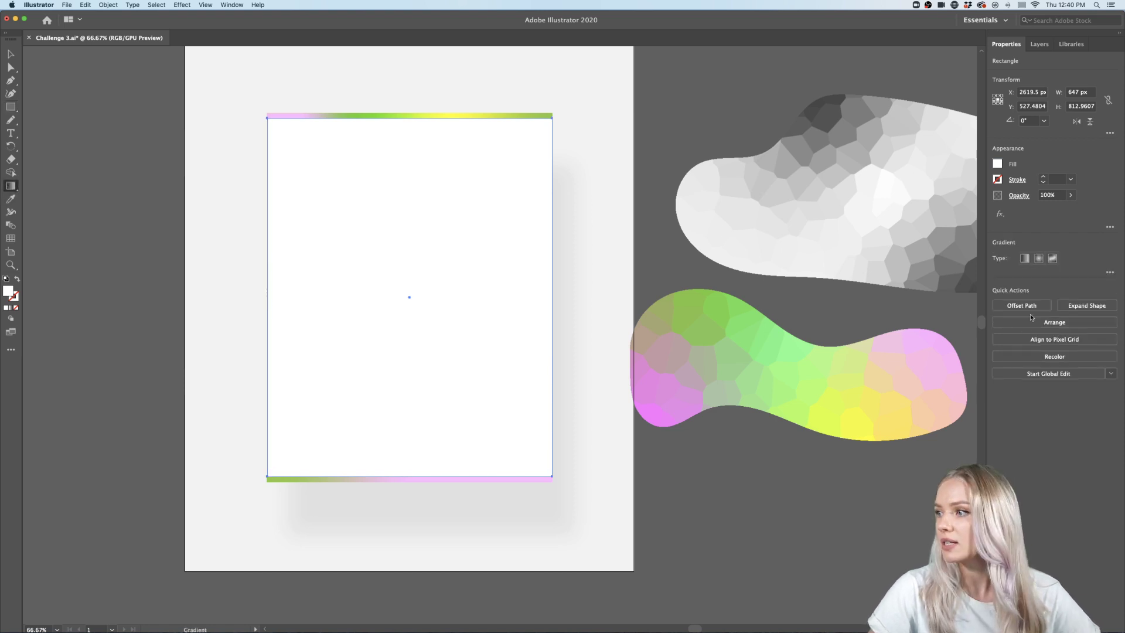
{"action": "left_click", "coordinate": [1052, 259]}
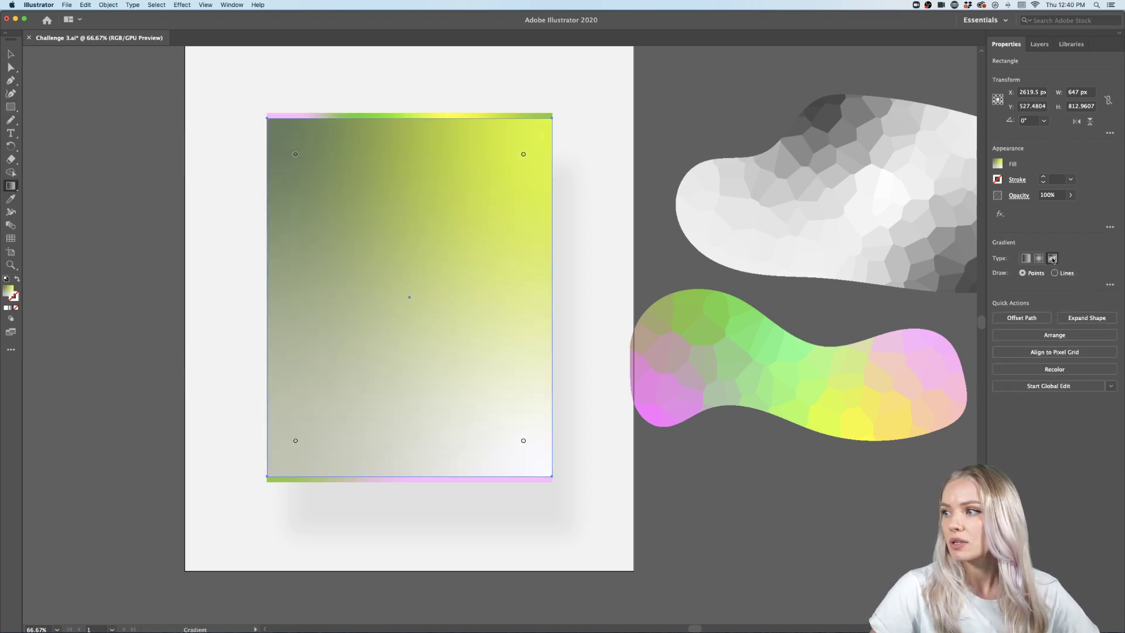
{"action": "left_click", "coordinate": [523, 154]}
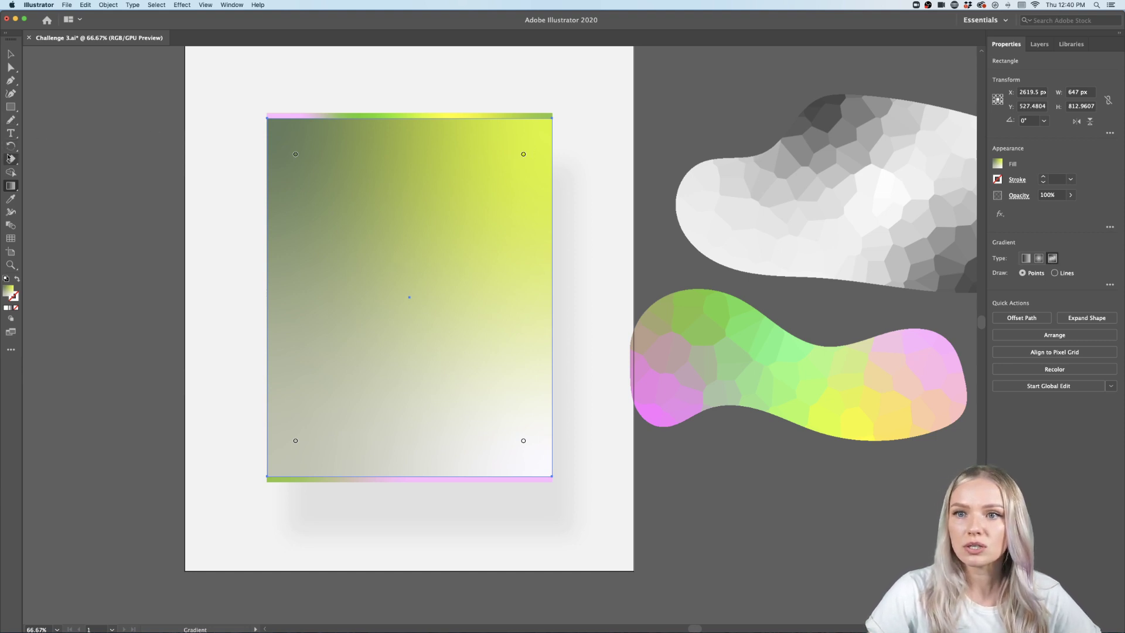
{"action": "left_click", "coordinate": [8, 199]}
{"action": "left_click", "coordinate": [300, 110]}
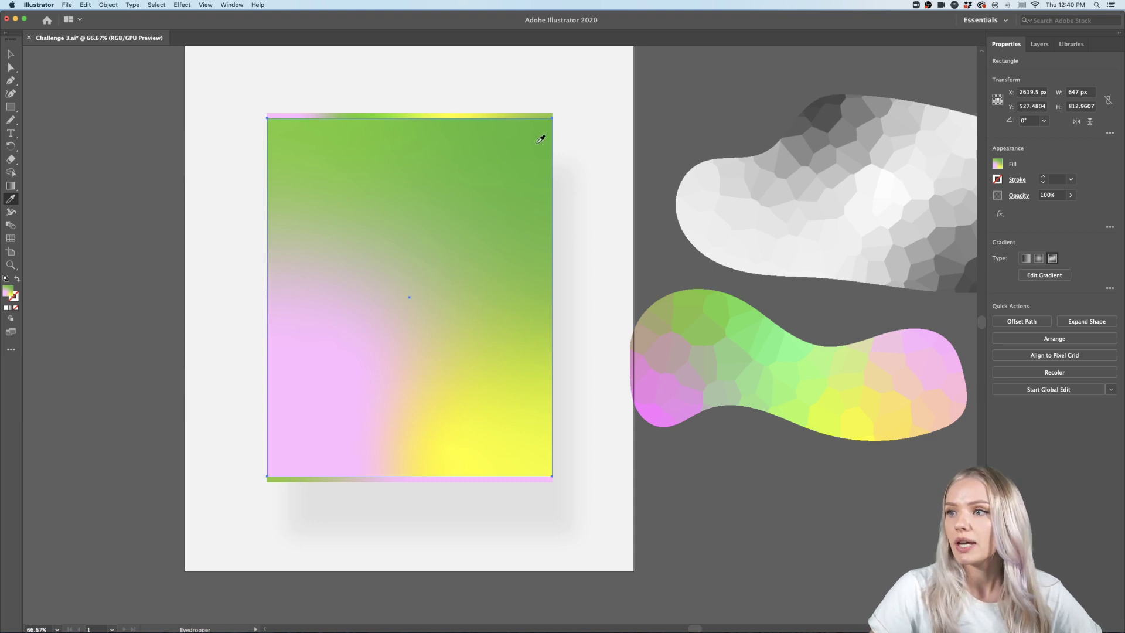
Apply a Crystallize effect with a cell size of about 76 to the gradient rectangle, checking the preview at 50%.
{"action": "left_click", "coordinate": [182, 5]}
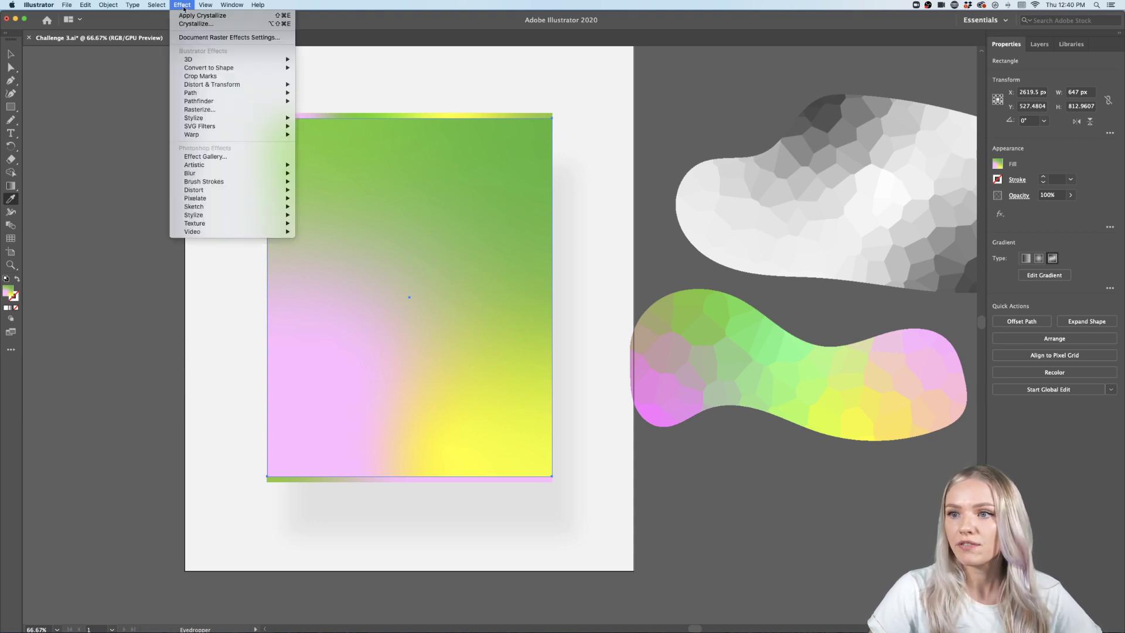
{"action": "mouse_move", "coordinate": [210, 199]}
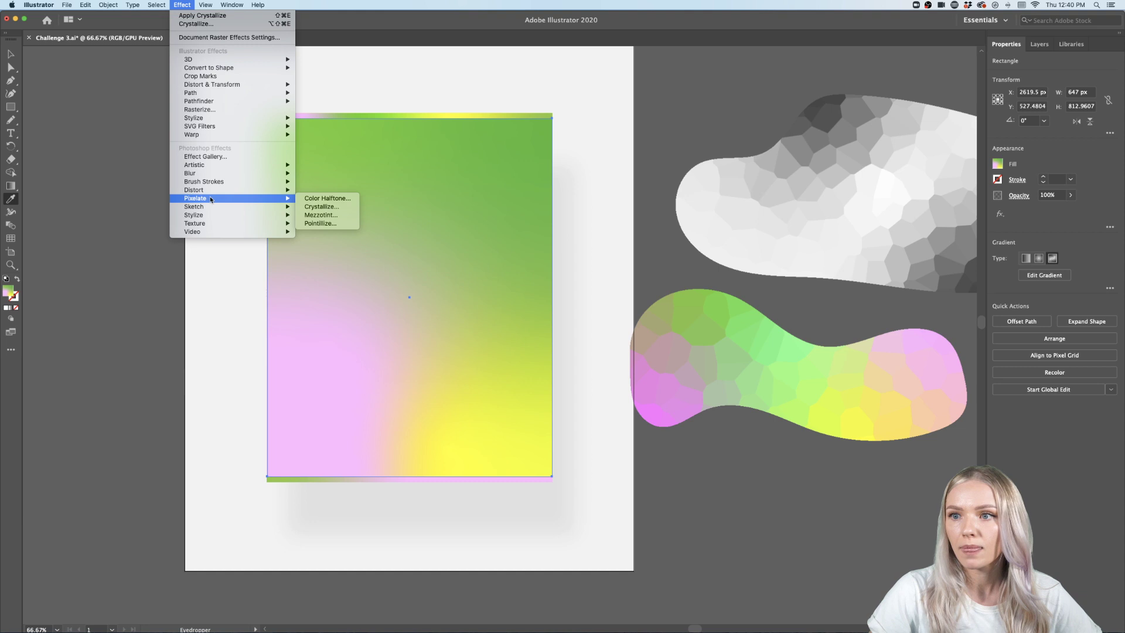
{"action": "left_click", "coordinate": [323, 206]}
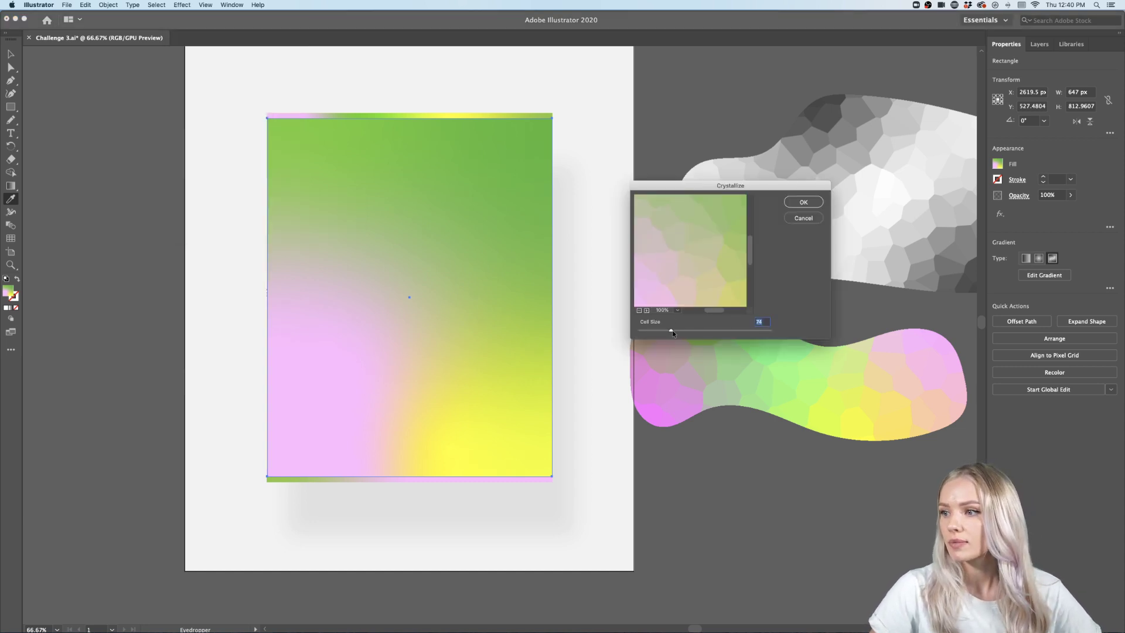
{"action": "left_click_drag", "start_coordinate": [669, 332], "coordinate": [671, 331]}
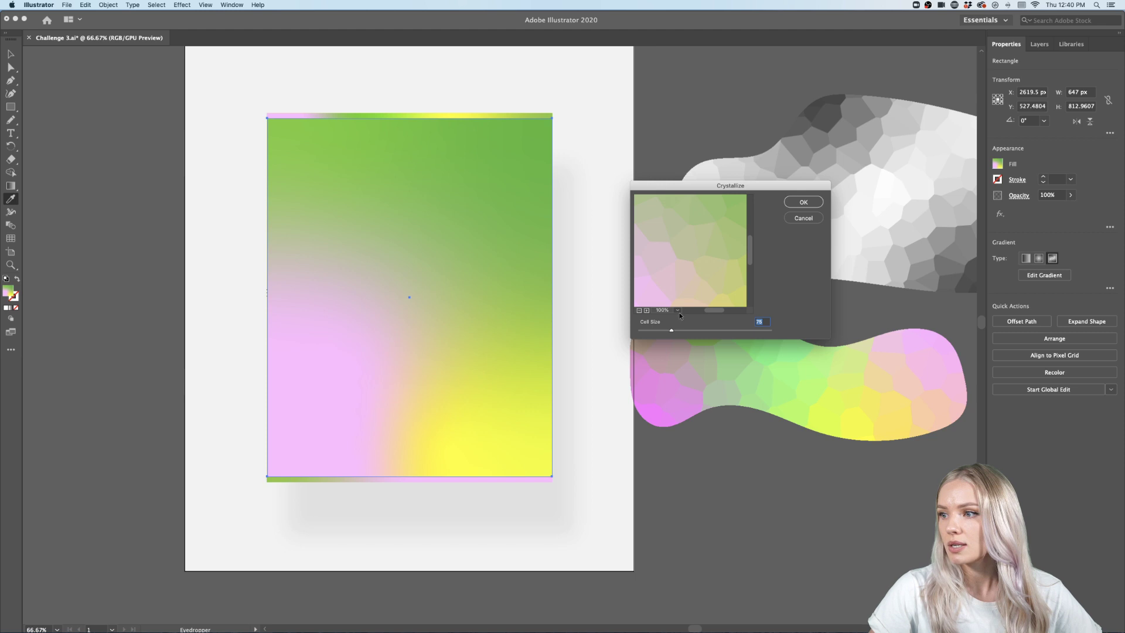
{"action": "left_click", "coordinate": [677, 310]}
{"action": "left_click", "coordinate": [696, 345]}
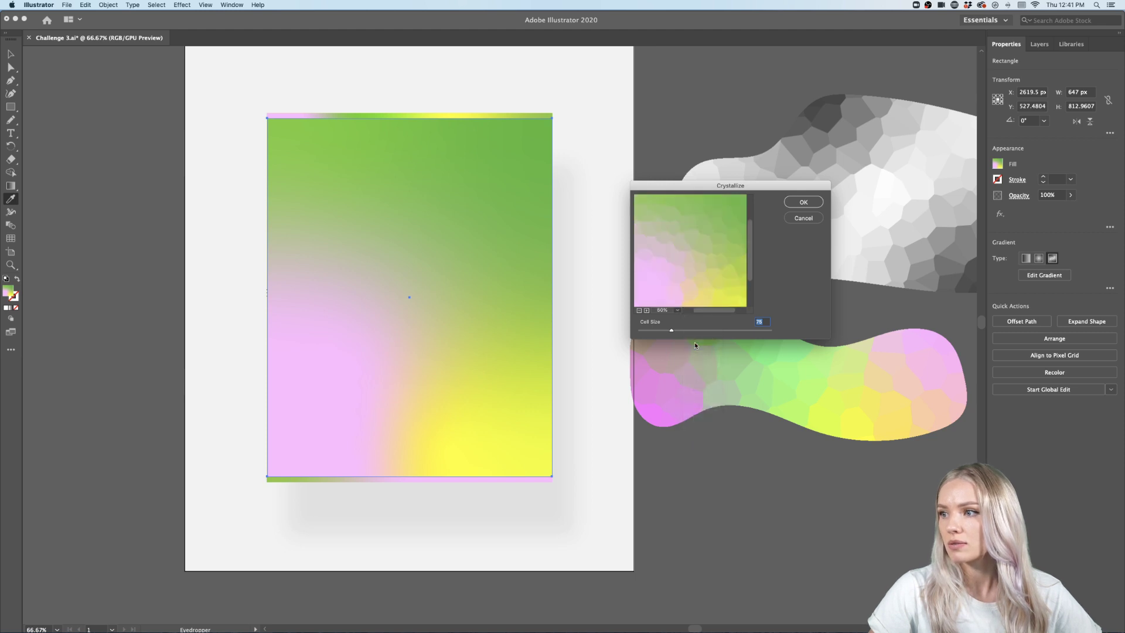
{"action": "left_click", "coordinate": [803, 201]}
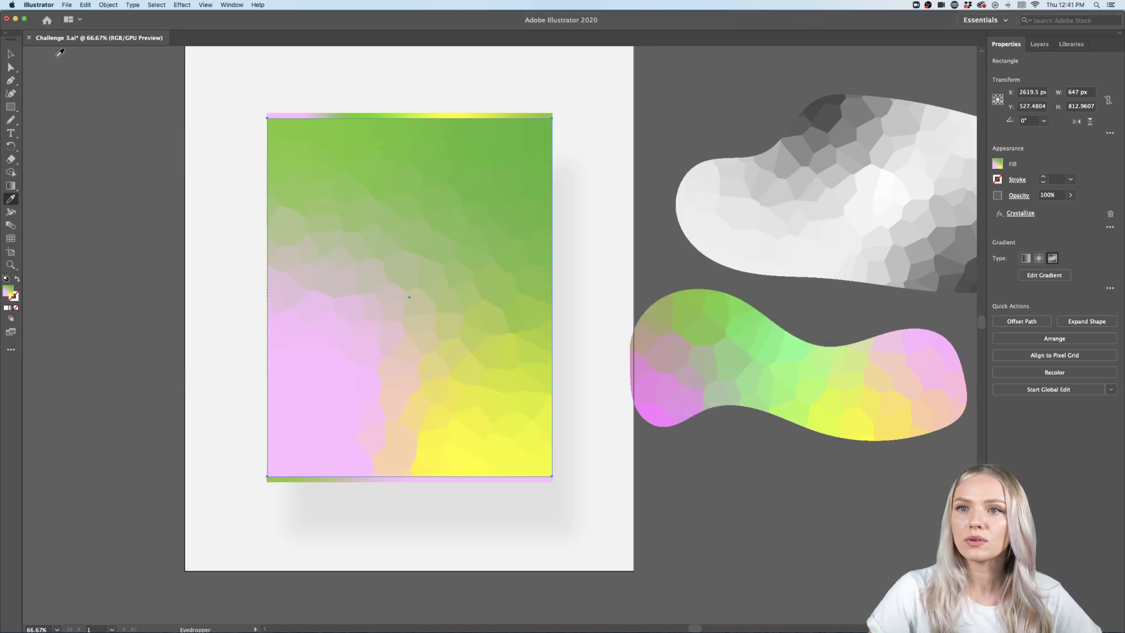
Reposition the rectangle's gradient stops: upper green toward the top edge, yellow toward the lower-right corner, and right-edge green inward.
{"action": "left_click", "coordinate": [11, 186]}
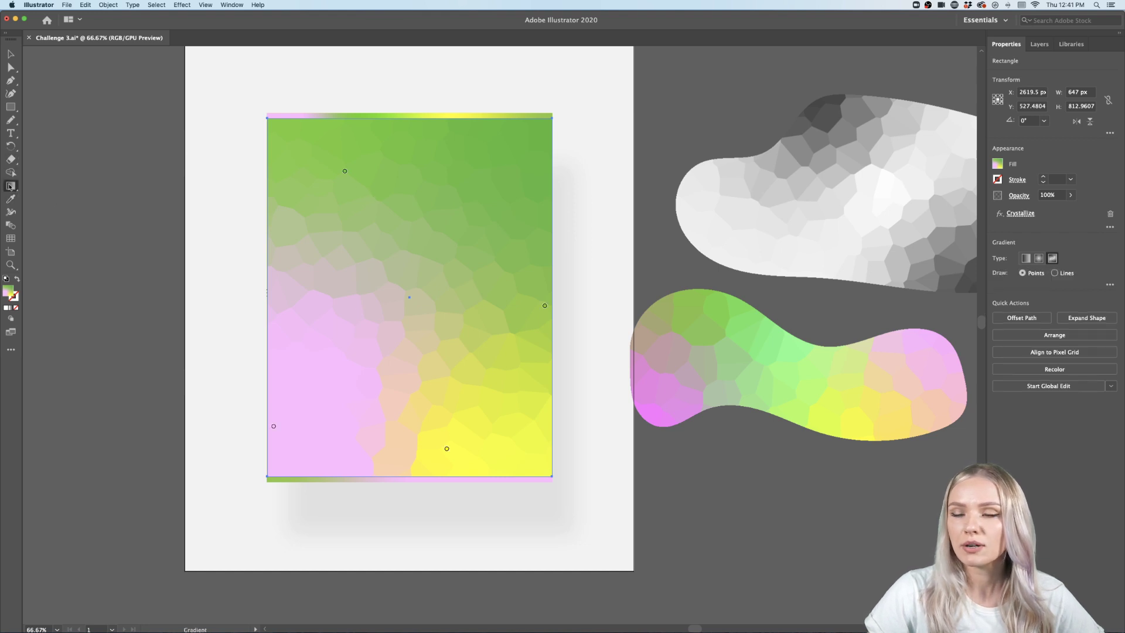
{"action": "left_click", "coordinate": [335, 159]}
{"action": "left_click_drag", "start_coordinate": [335, 161], "coordinate": [374, 129]}
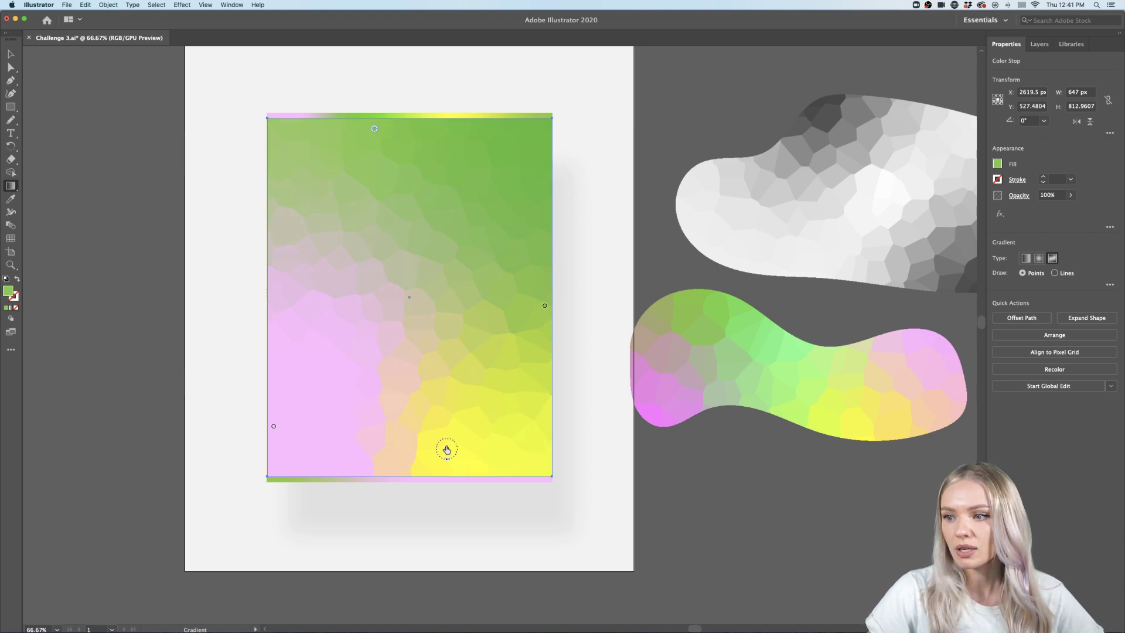
{"action": "left_click_drag", "start_coordinate": [446, 449], "coordinate": [515, 438]}
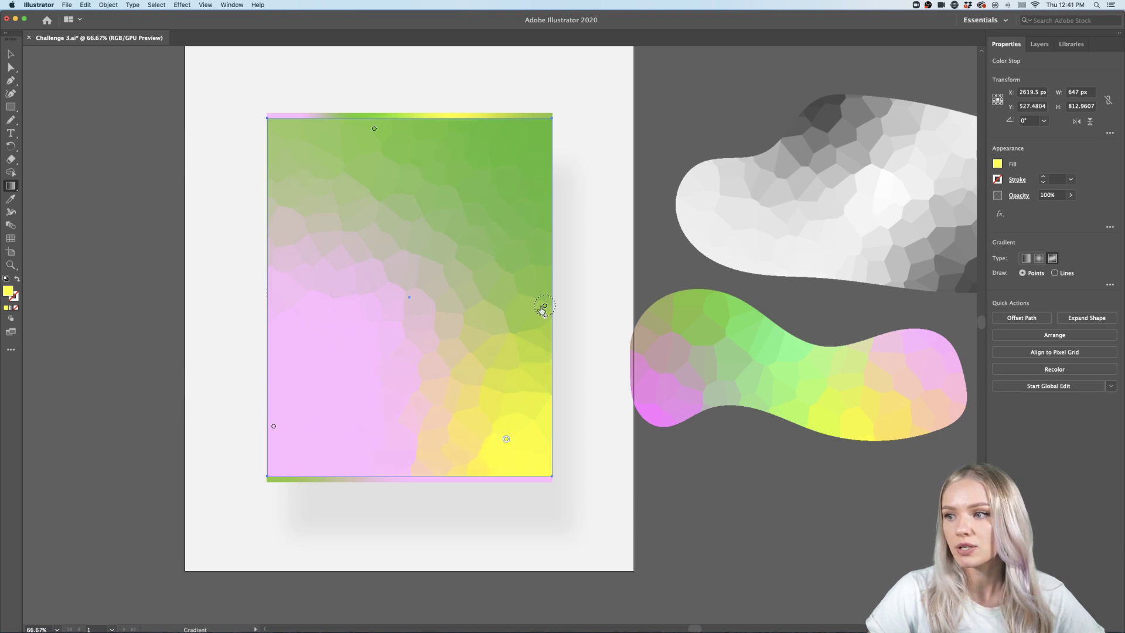
{"action": "left_click_drag", "start_coordinate": [537, 308], "coordinate": [496, 292]}
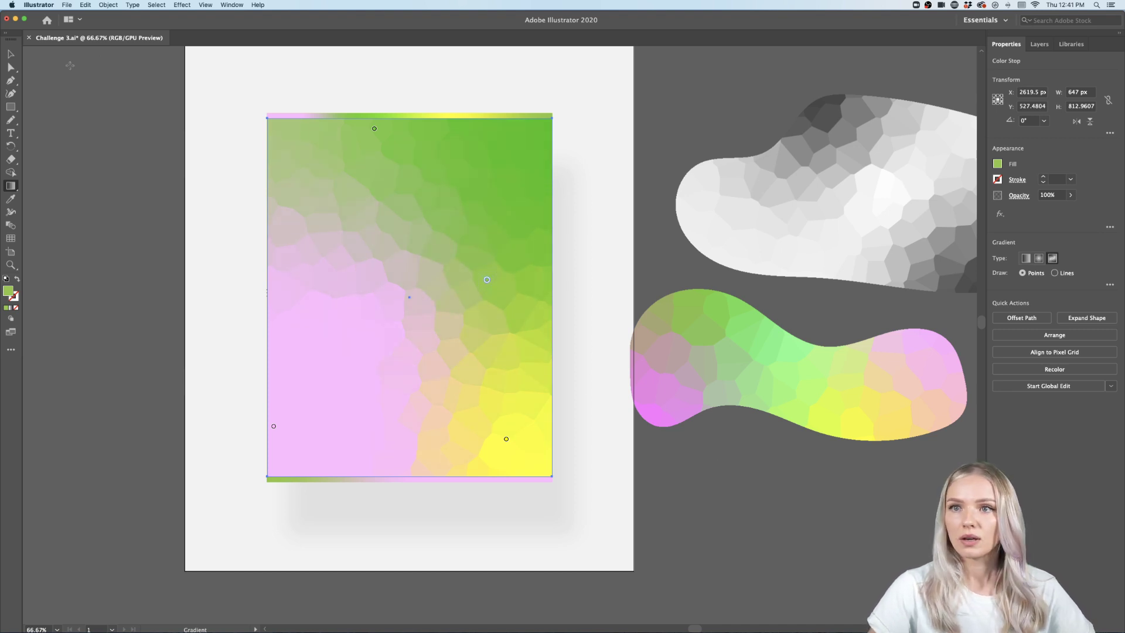
Unlock all locked objects in the poster and clear the selection.
{"action": "key", "text": "v"}
{"action": "left_click", "coordinate": [100, 214]}
{"action": "left_click", "coordinate": [476, 305]}
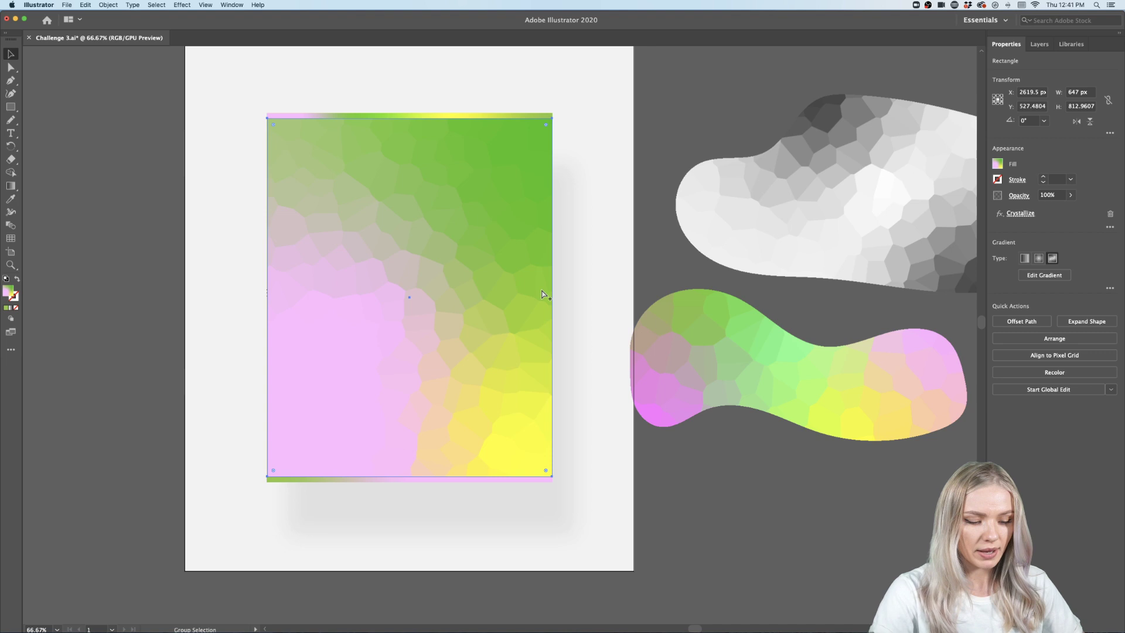
{"action": "key", "text": "alt+super+2"}
{"action": "left_click", "coordinate": [704, 447]}
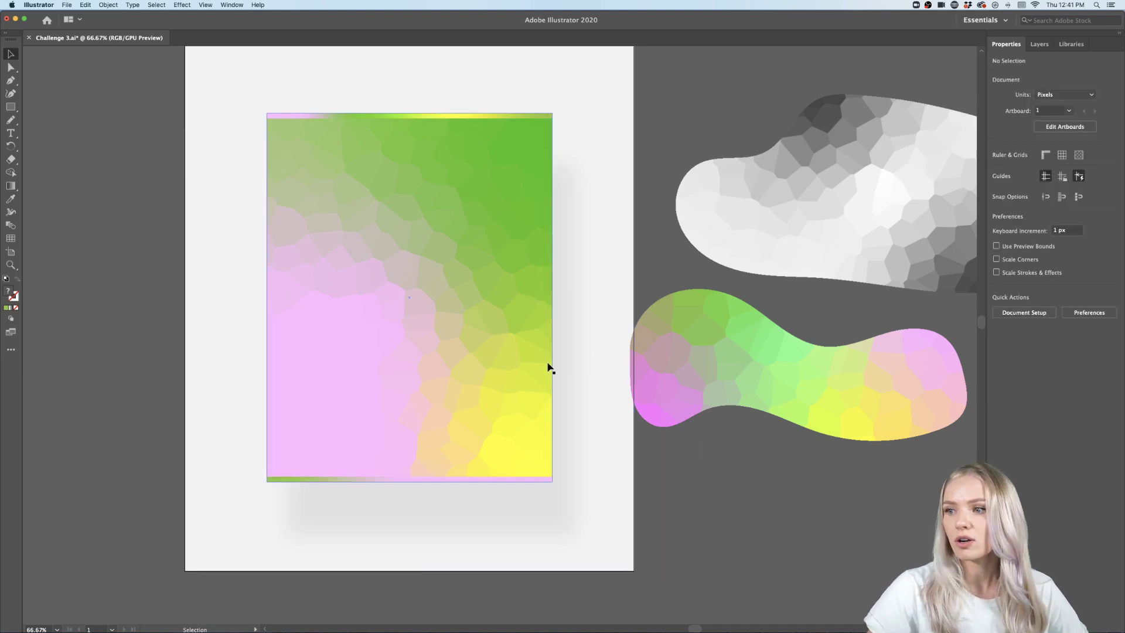
Shift the crystallized gradient rectangle slightly left and send it to the back of the stacking order.
{"action": "left_click", "coordinate": [511, 343]}
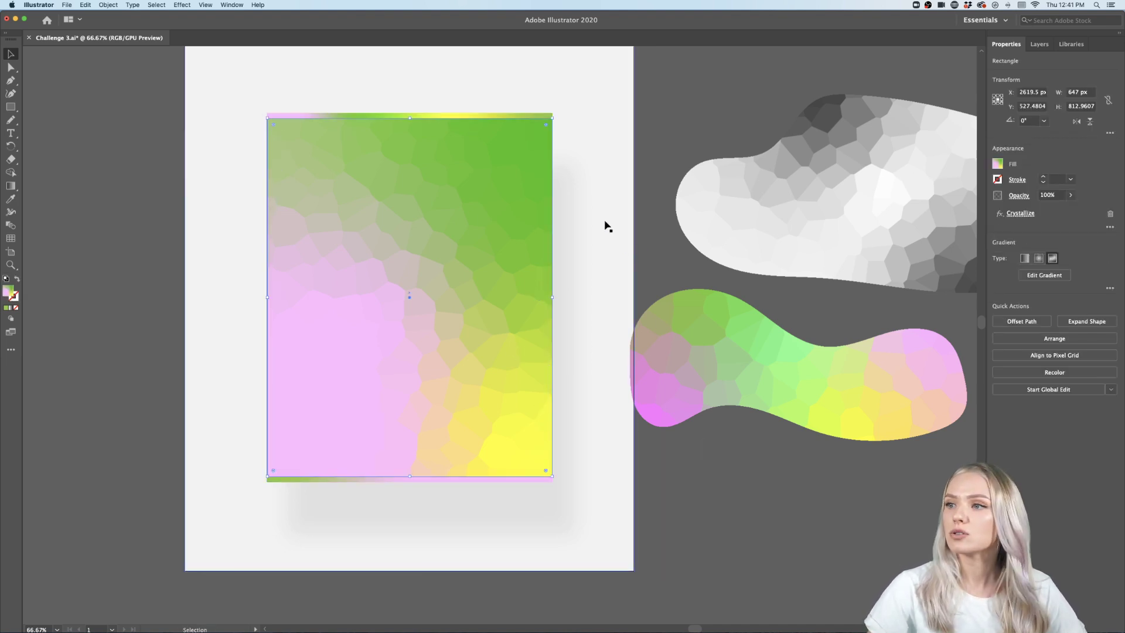
{"action": "left_click_drag", "start_coordinate": [550, 209], "coordinate": [540, 202]}
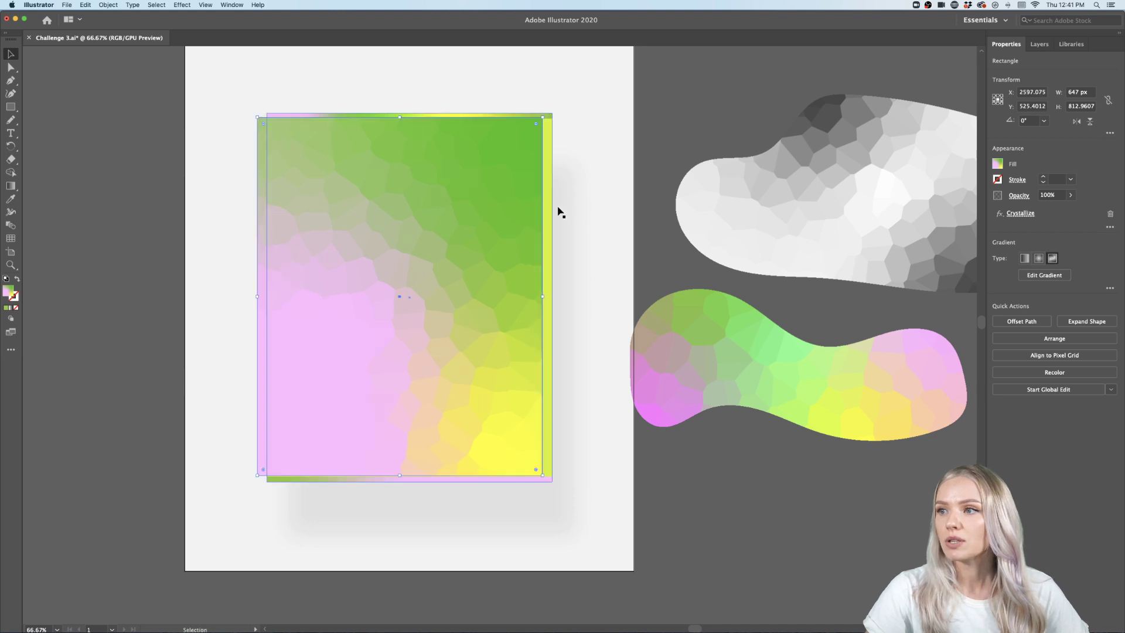
{"action": "left_click", "coordinate": [549, 209], "text": "shift"}
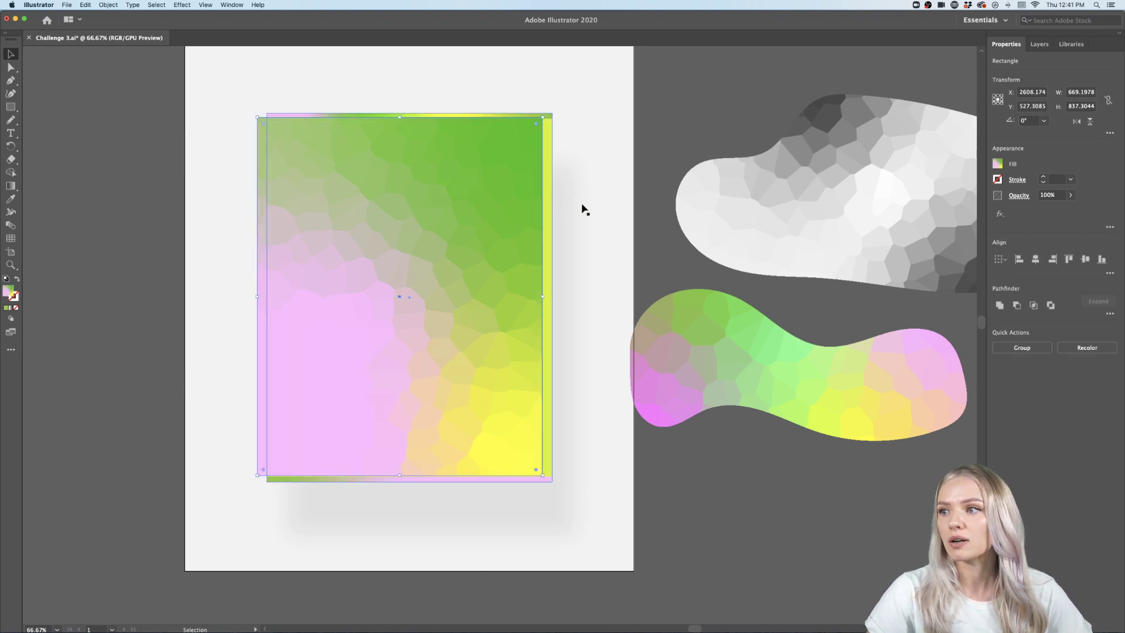
{"action": "right_click", "coordinate": [582, 208]}
{"action": "mouse_move", "coordinate": [611, 349]}
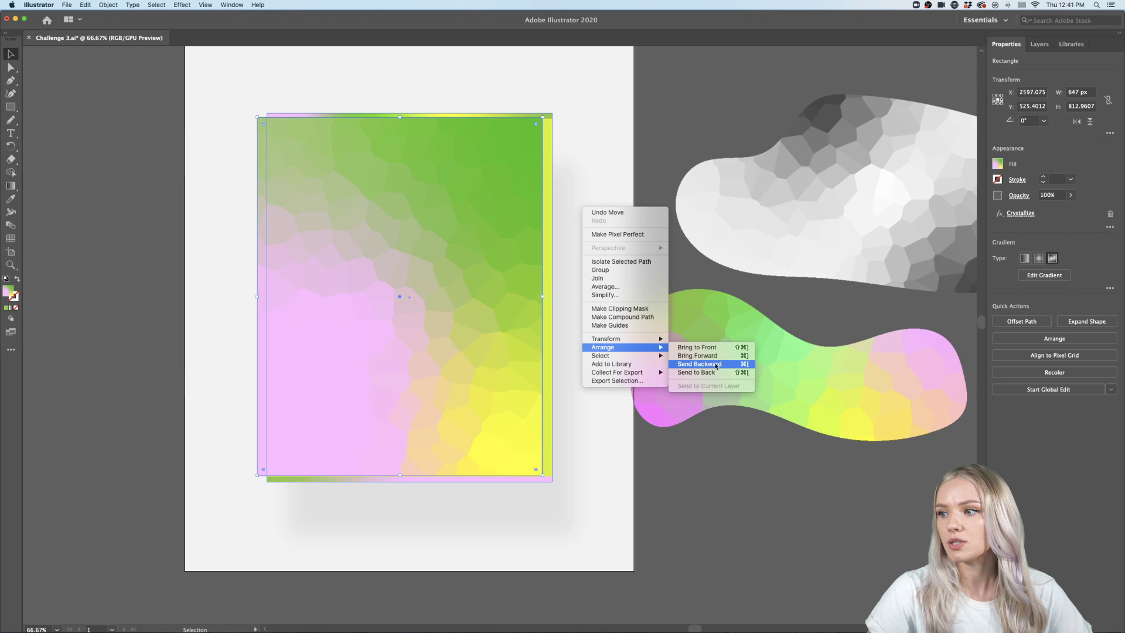
{"action": "left_click", "coordinate": [703, 371]}
{"action": "left_click", "coordinate": [705, 502]}
Send the yellow poster rectangle and the page background behind the gradient rectangle, and realign the gradient rectangle with the poster.
{"action": "left_click", "coordinate": [502, 293]}
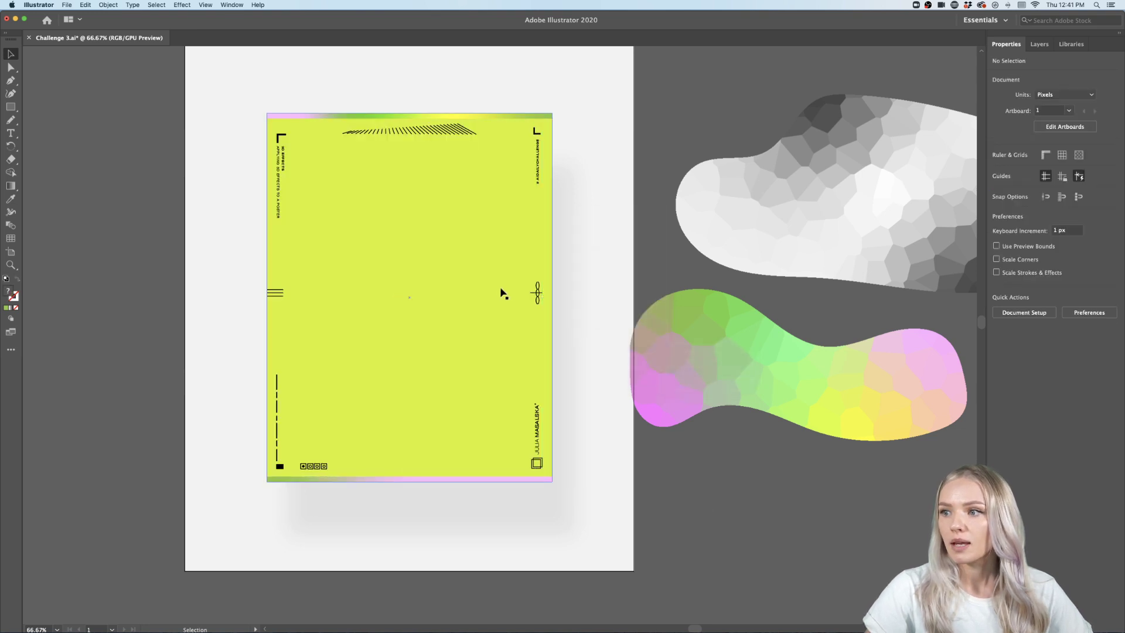
{"action": "left_click", "coordinate": [600, 281]}
{"action": "right_click", "coordinate": [601, 280]}
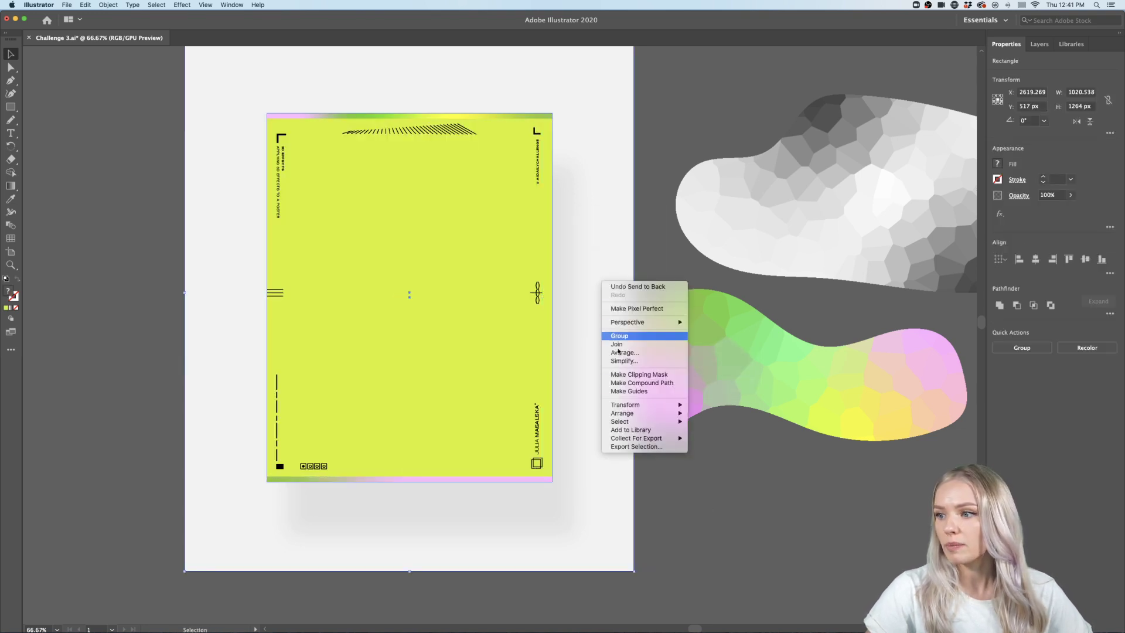
{"action": "mouse_move", "coordinate": [644, 413]}
{"action": "left_click", "coordinate": [715, 438]}
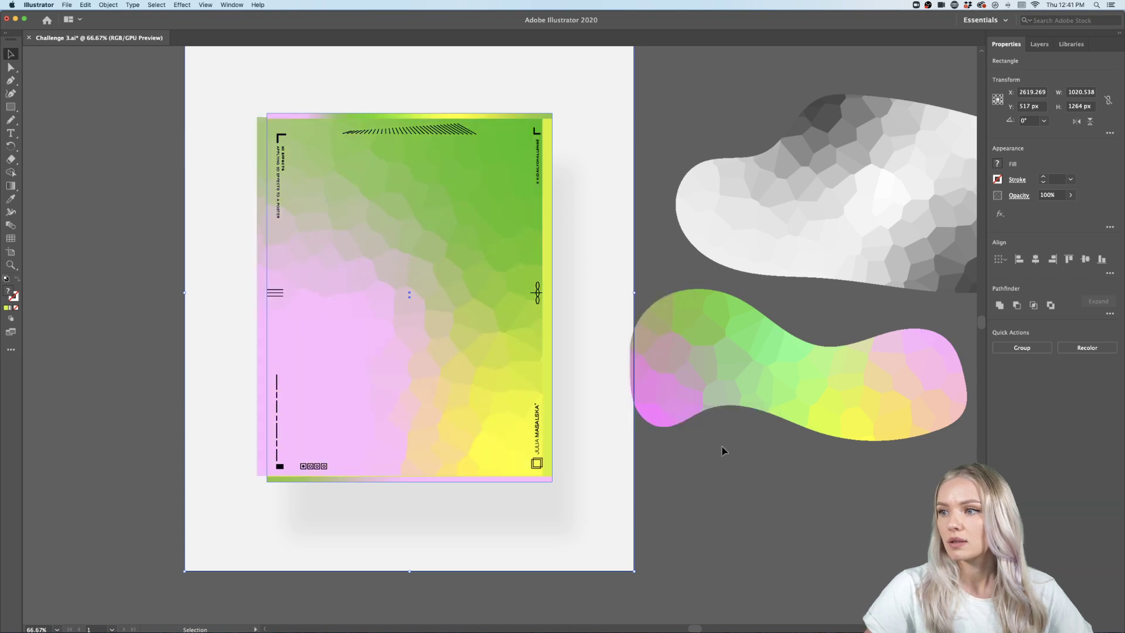
{"action": "left_click_drag", "start_coordinate": [434, 344], "coordinate": [443, 344]}
{"action": "left_click", "coordinate": [730, 525]}
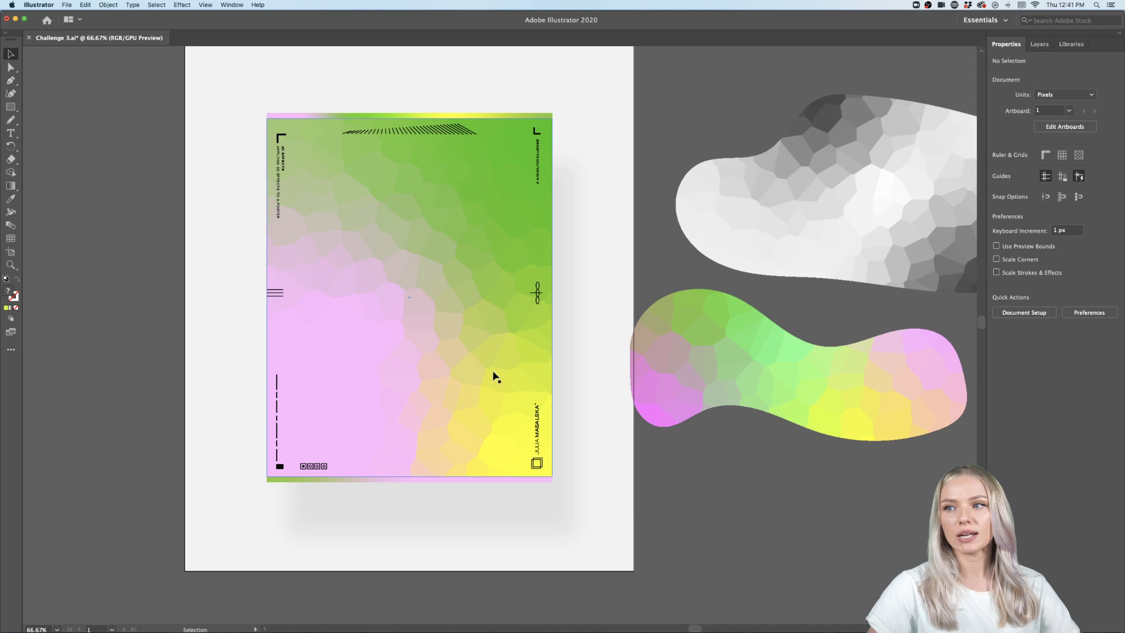
Delete the grayscale and the colored crystallized blobs beside the artboard.
{"action": "key", "text": "super+minus"}
{"action": "key", "text": "super+minus"}
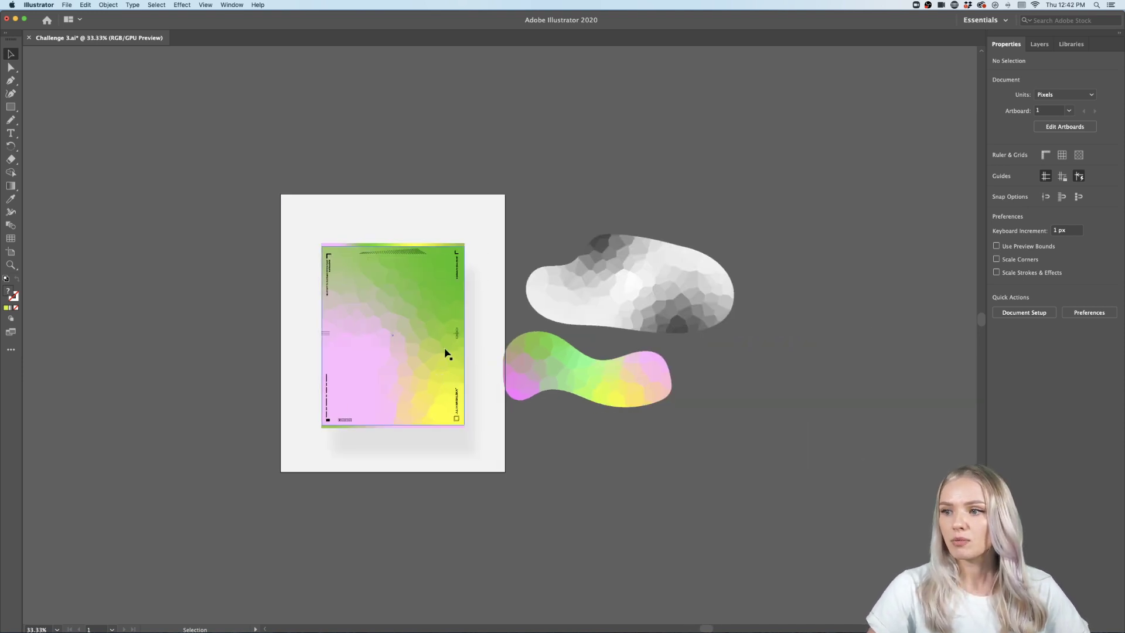
{"action": "key", "text": "super+plus"}
{"action": "scroll", "coordinate": [447, 353], "scroll_direction": "right", "scroll_amount": 2}
{"action": "left_click", "coordinate": [654, 412]}
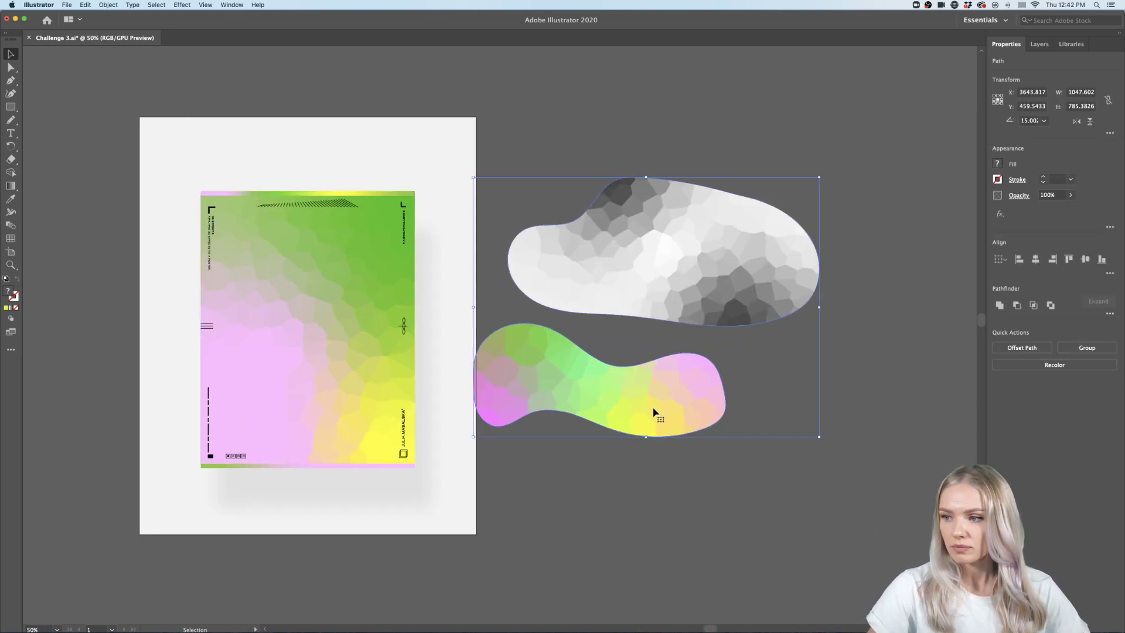
{"action": "key", "text": "Delete"}
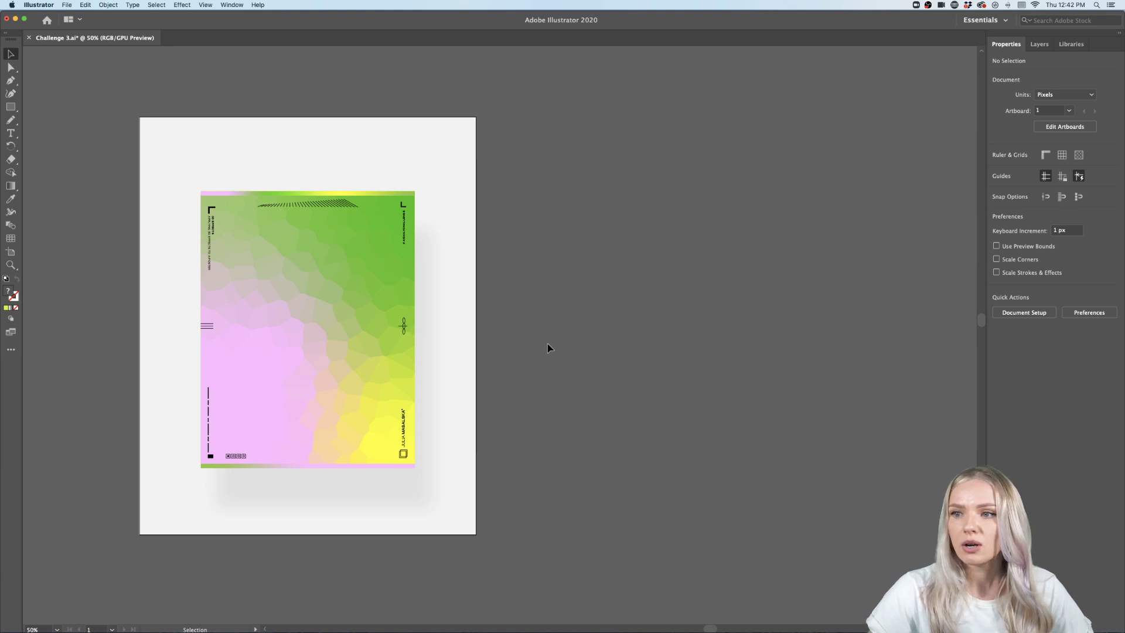
Look through the complete list of available tools for the Rectangular Grid Tool.
{"action": "key", "text": "super+plus"}
{"action": "scroll", "coordinate": [527, 333], "scroll_direction": "left", "scroll_amount": 2}
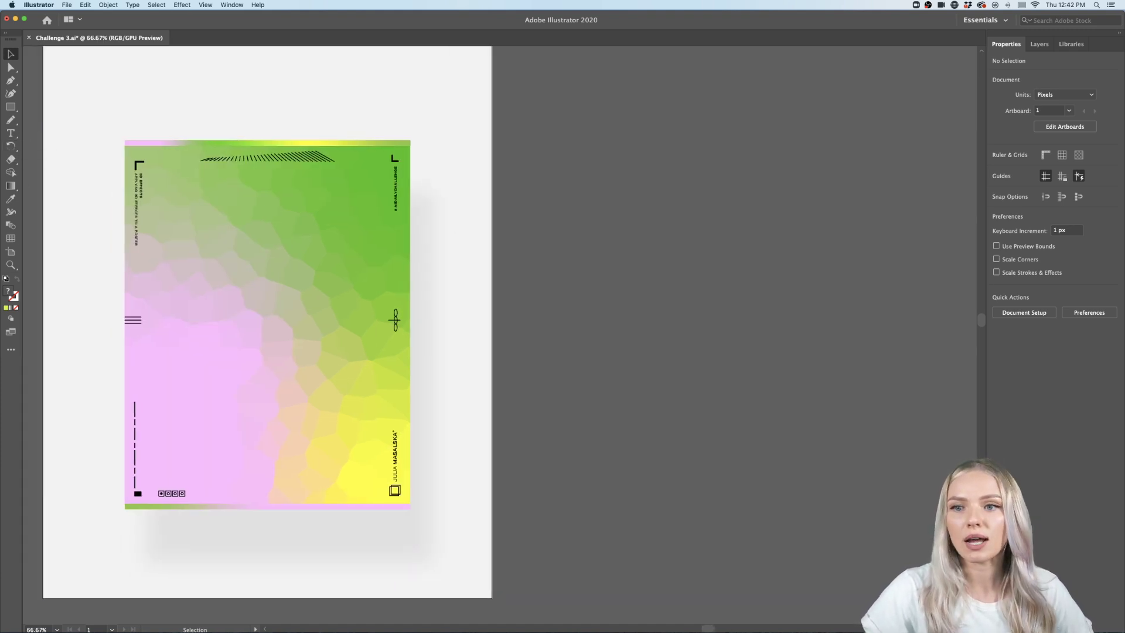
{"action": "left_click", "coordinate": [11, 237]}
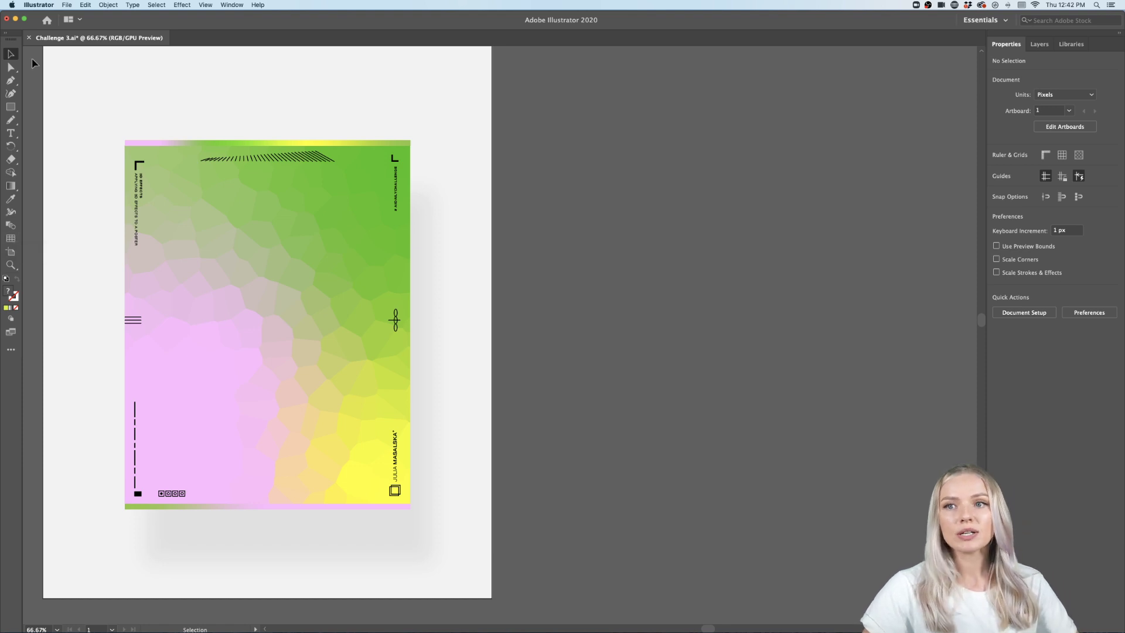
{"action": "left_click", "coordinate": [11, 351]}
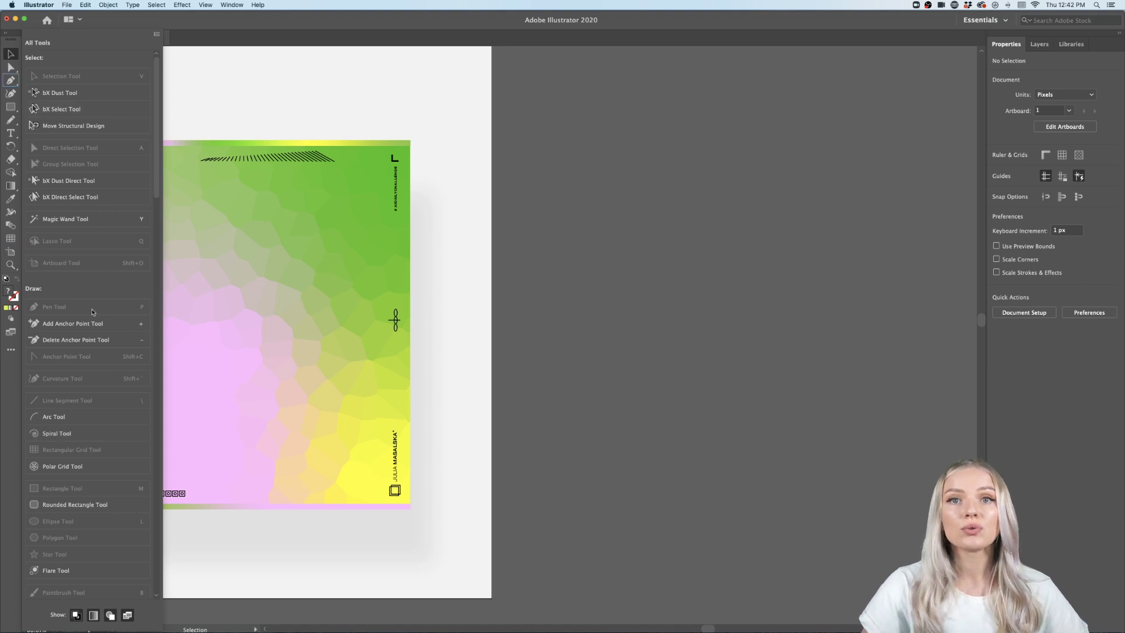
{"action": "scroll", "coordinate": [92, 312], "scroll_direction": "down", "scroll_amount": 15}
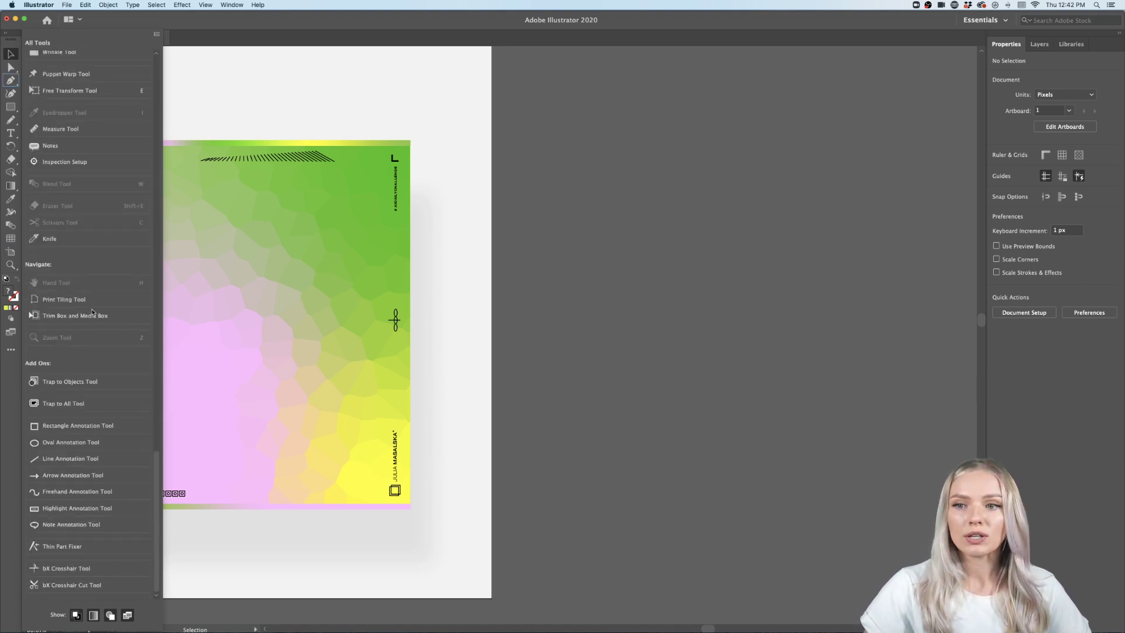
{"action": "scroll", "coordinate": [92, 312], "scroll_direction": "up", "scroll_amount": 10}
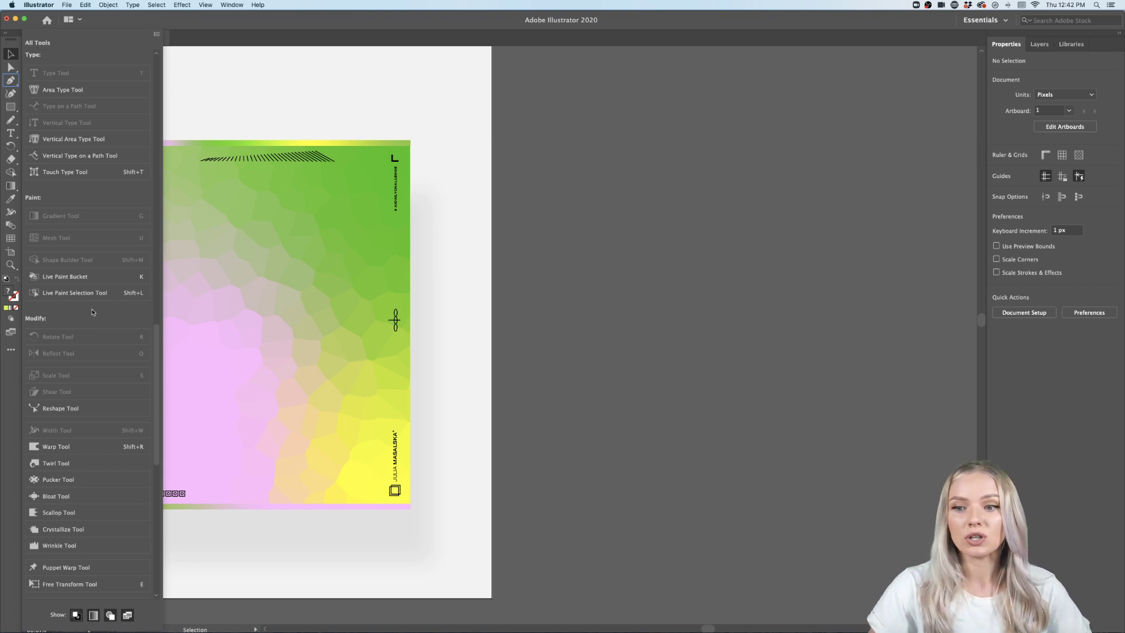
{"action": "scroll", "coordinate": [92, 311], "scroll_direction": "down", "scroll_amount": 7}
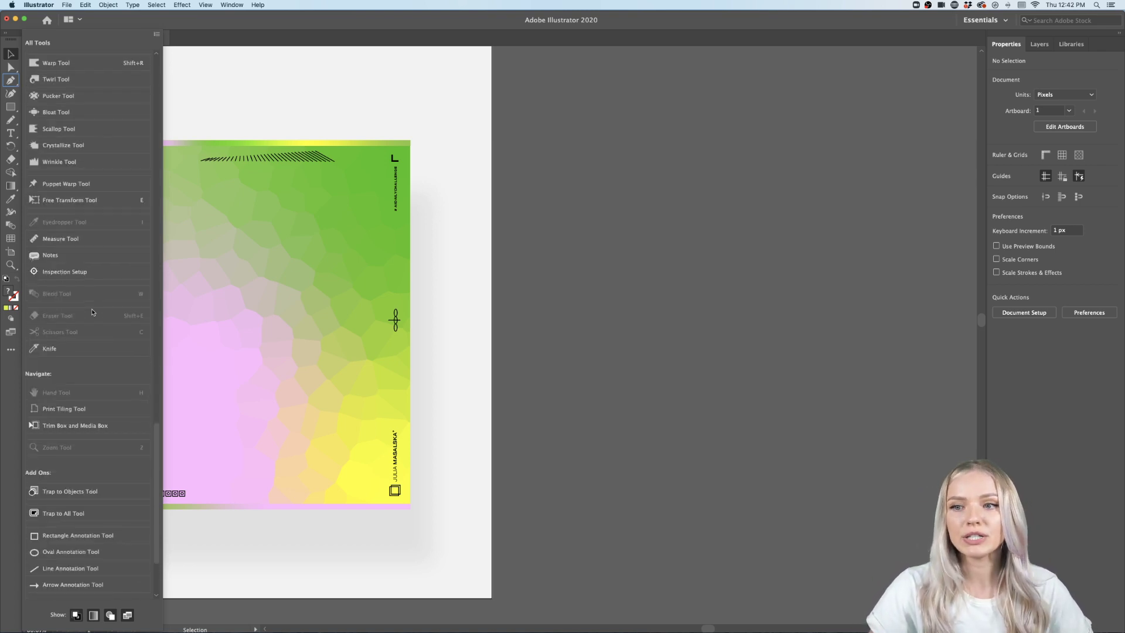
{"action": "scroll", "coordinate": [92, 311], "scroll_direction": "up", "scroll_amount": 8}
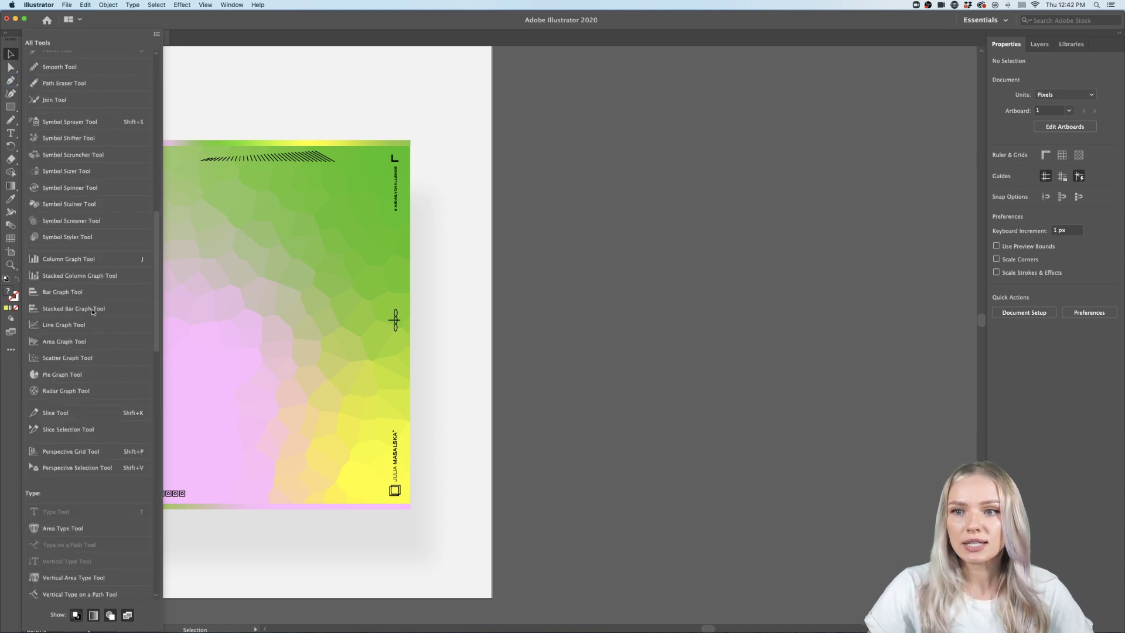
{"action": "scroll", "coordinate": [92, 312], "scroll_direction": "up", "scroll_amount": 3}
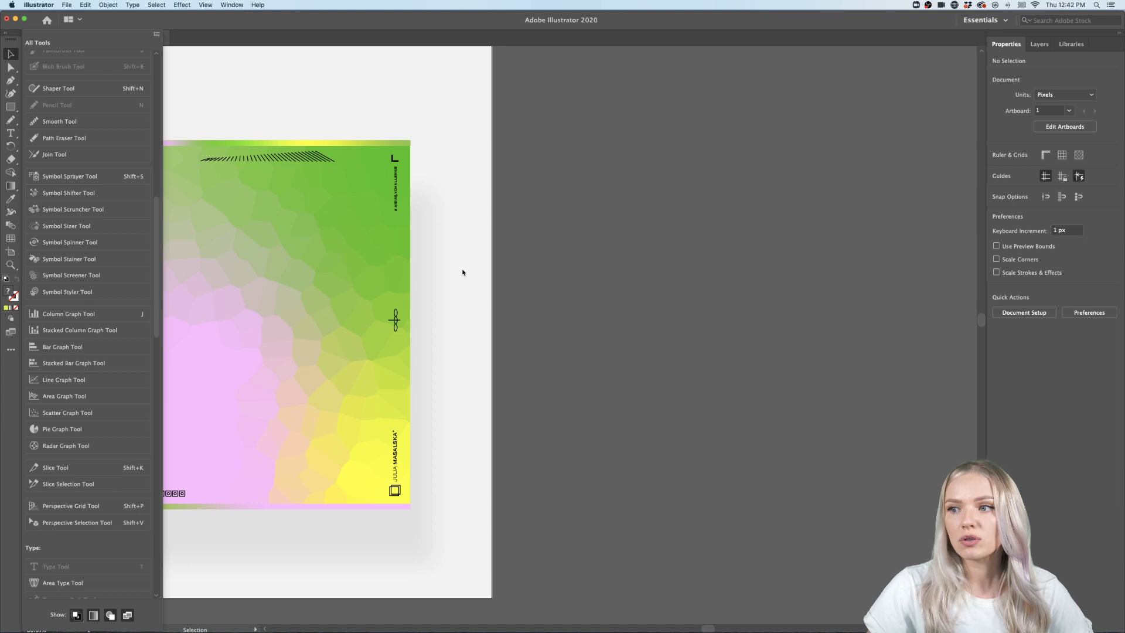
{"action": "left_click", "coordinate": [567, 263]}
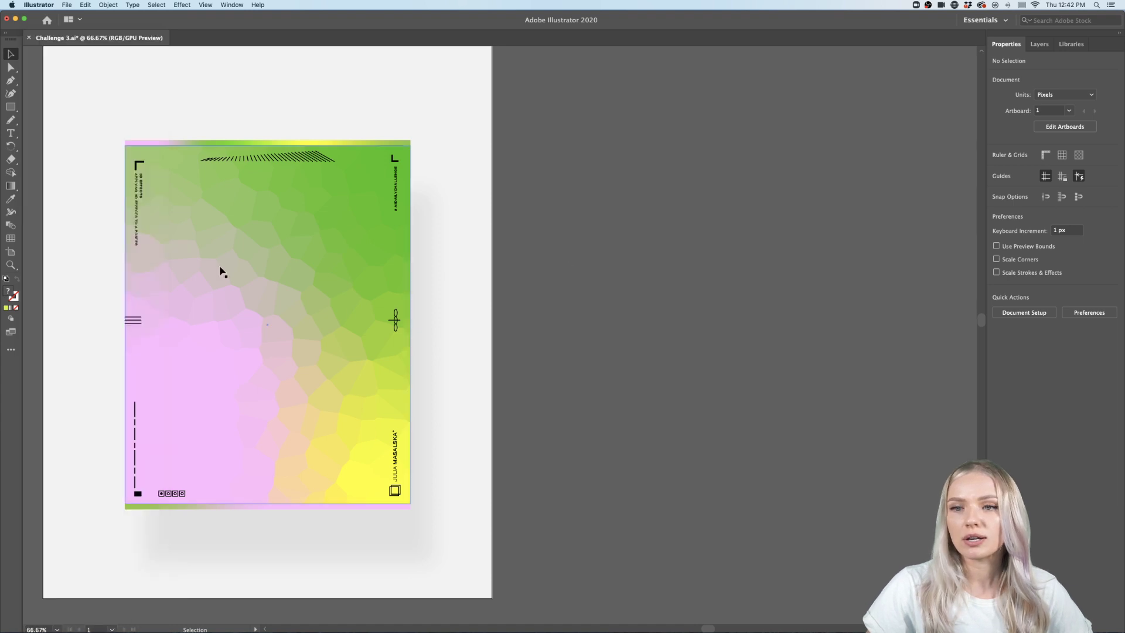
Create a 100 by 100 px rectangular grid beside the artboard with 40 horizontal and 40 vertical dividers.
{"action": "left_click", "coordinate": [10, 239]}
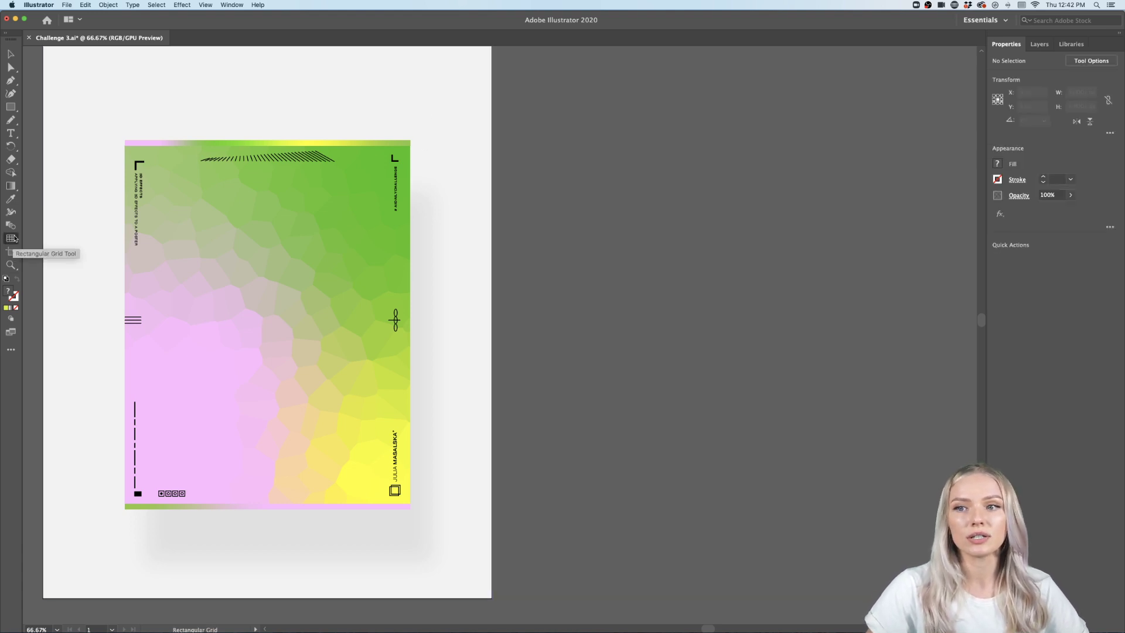
{"action": "left_click", "coordinate": [507, 139]}
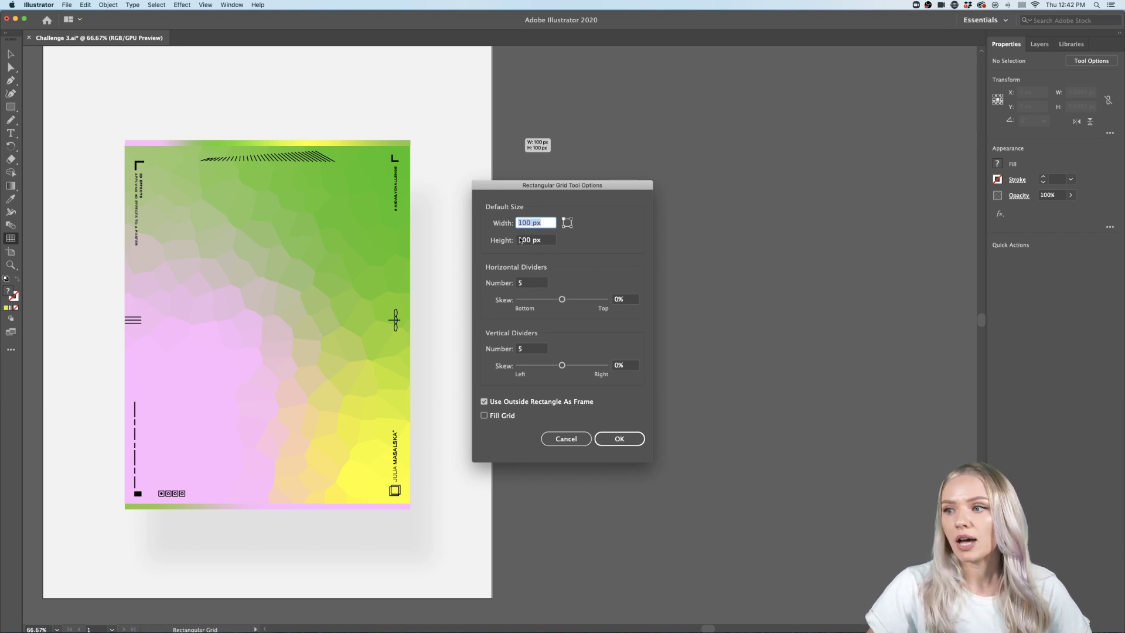
{"action": "left_click", "coordinate": [518, 283]}
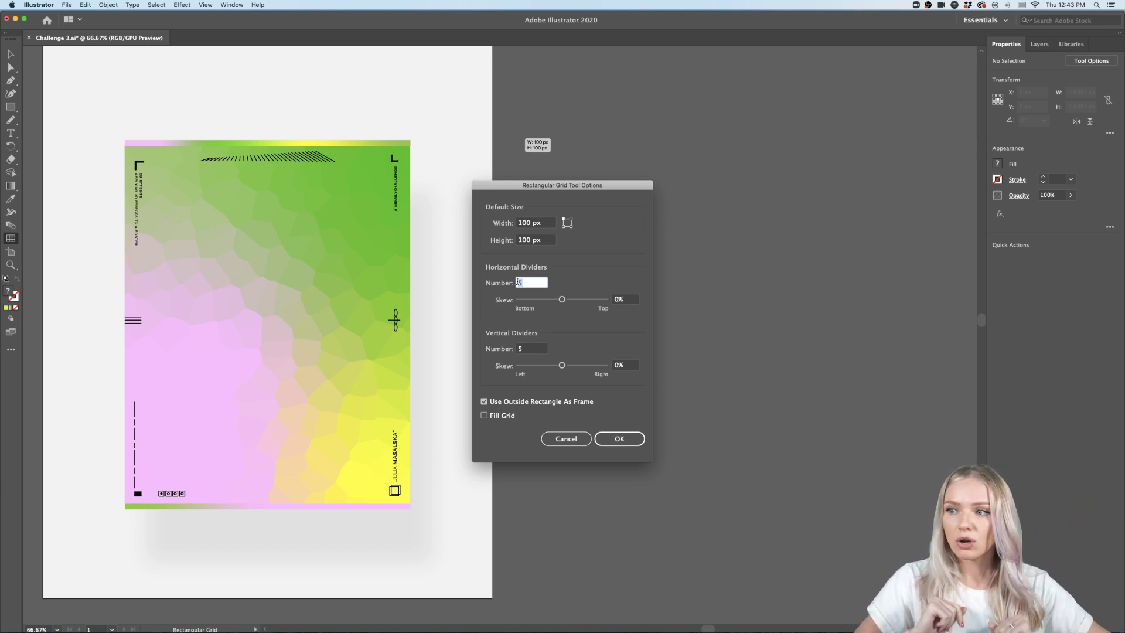
{"action": "type", "text": "40"}
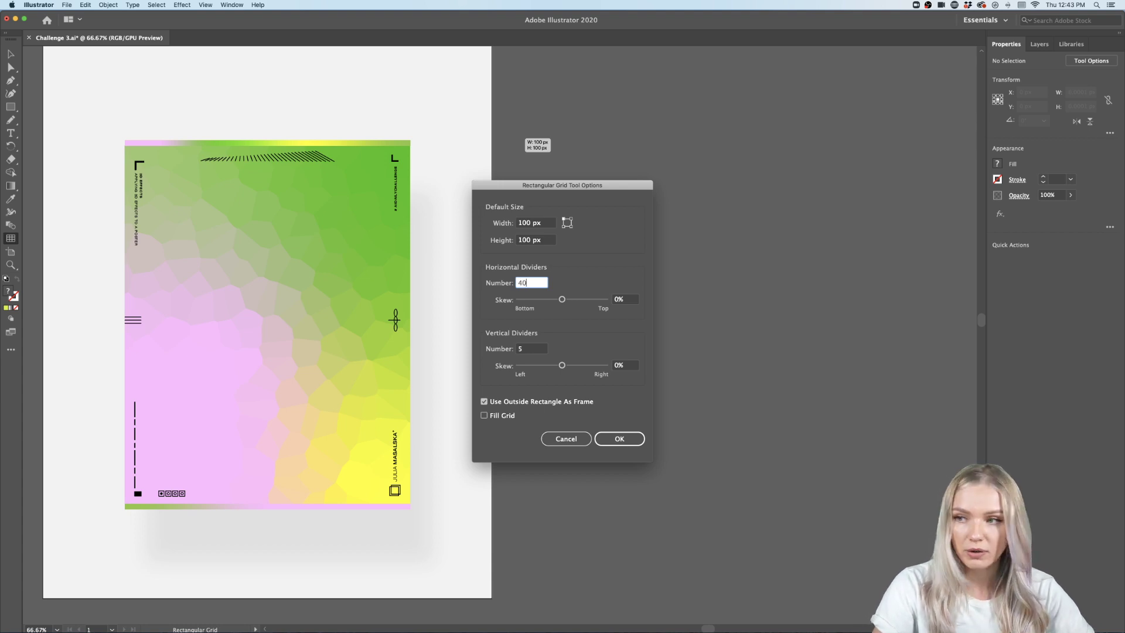
{"action": "double_click", "coordinate": [530, 348]}
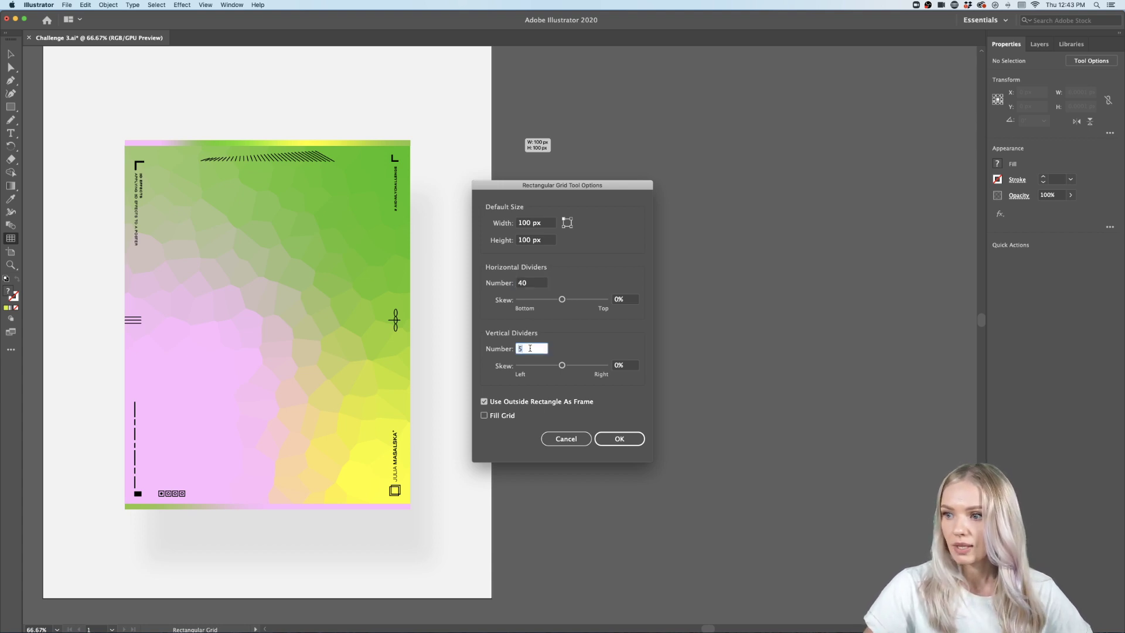
{"action": "type", "text": "40"}
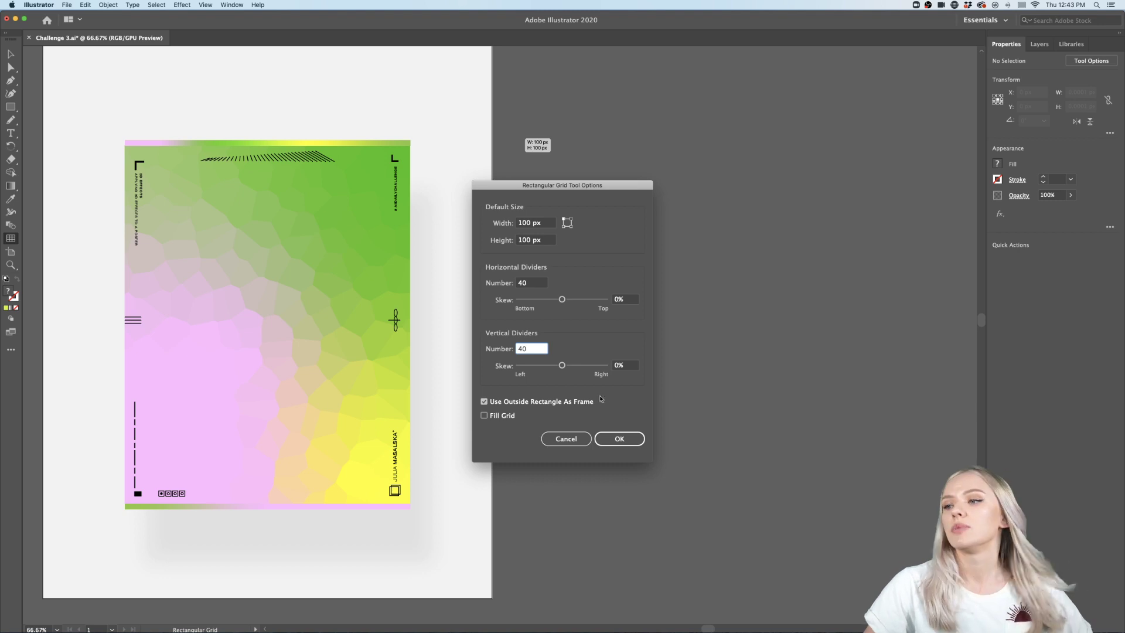
{"action": "left_click", "coordinate": [617, 438]}
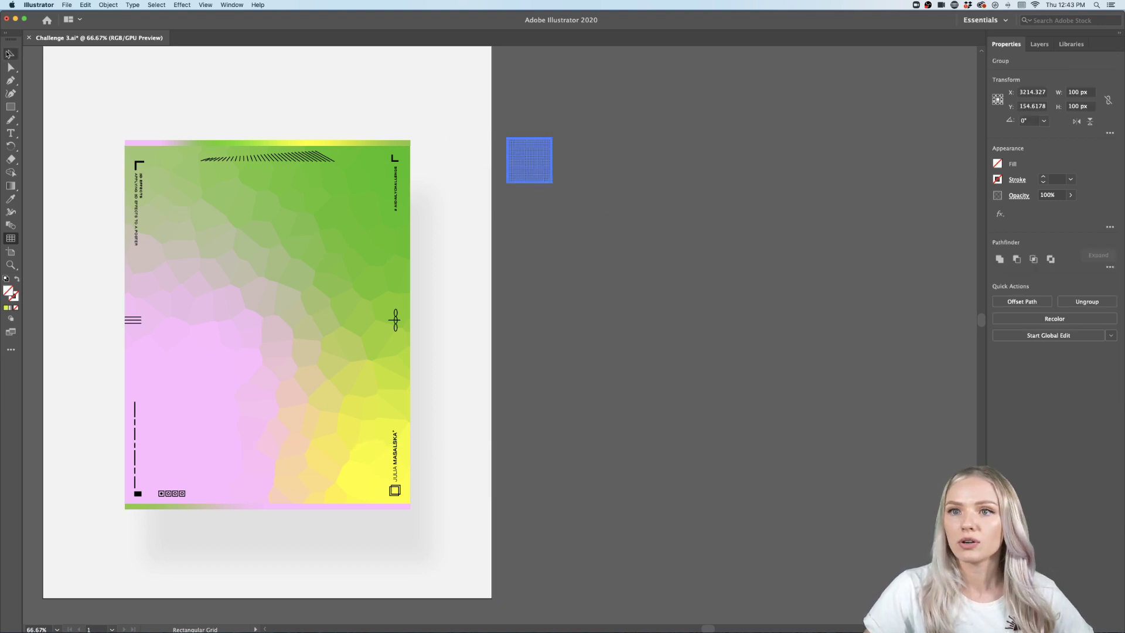
Scale the grid proportionally to about 465 by 465 px and place it in the middle of the poster.
{"action": "left_click", "coordinate": [9, 54]}
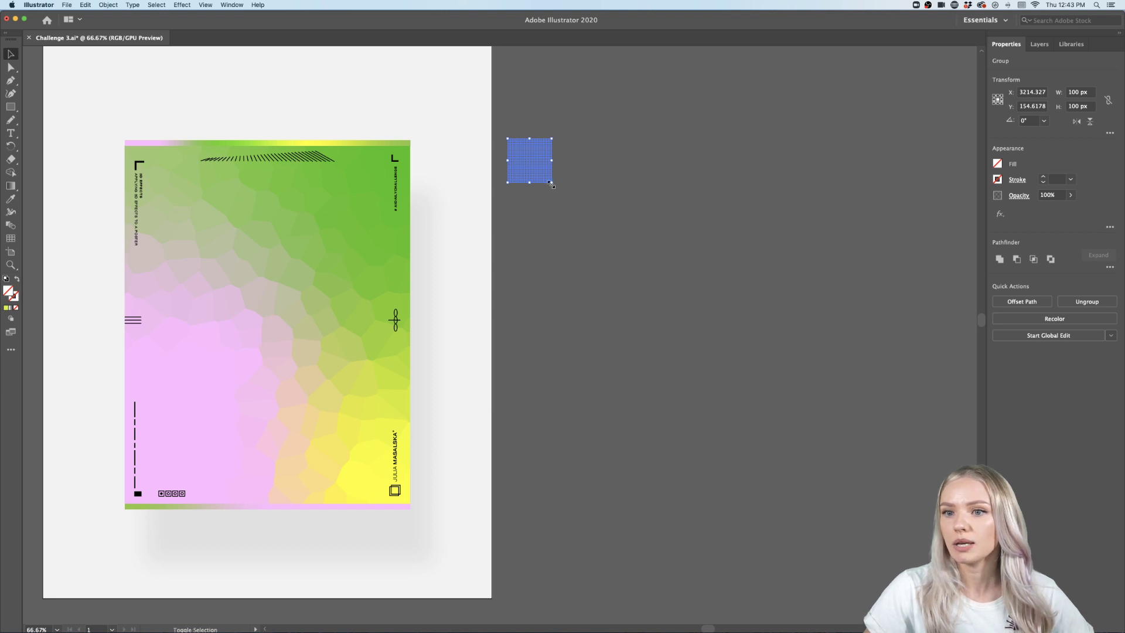
{"action": "left_click_drag", "start_coordinate": [550, 183], "coordinate": [674, 257]}
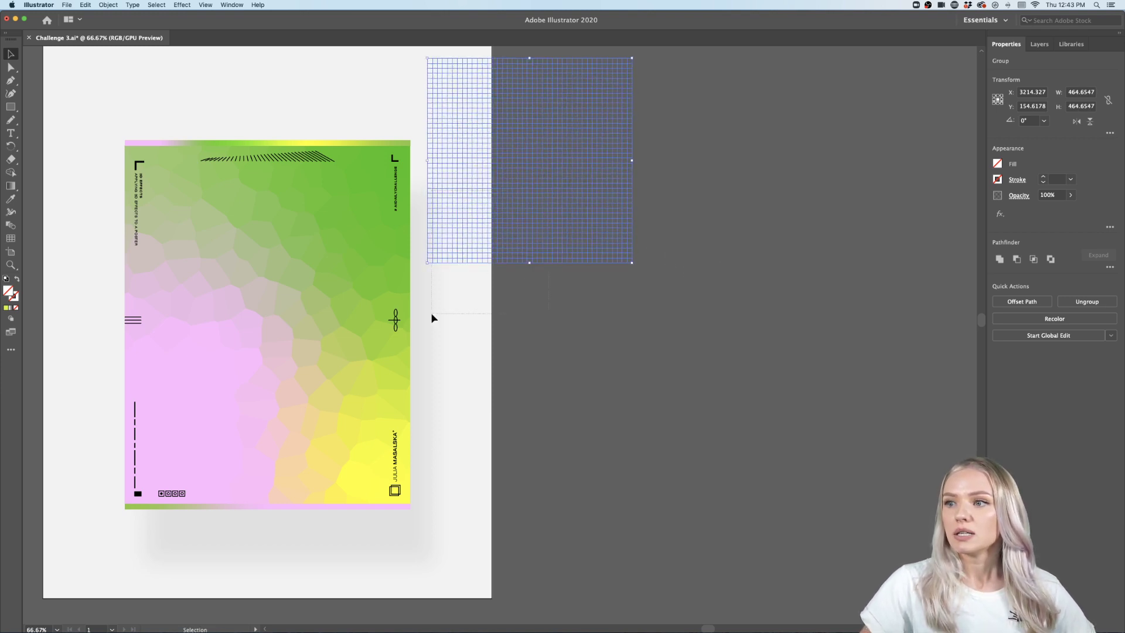
{"action": "key", "text": "Delete"}
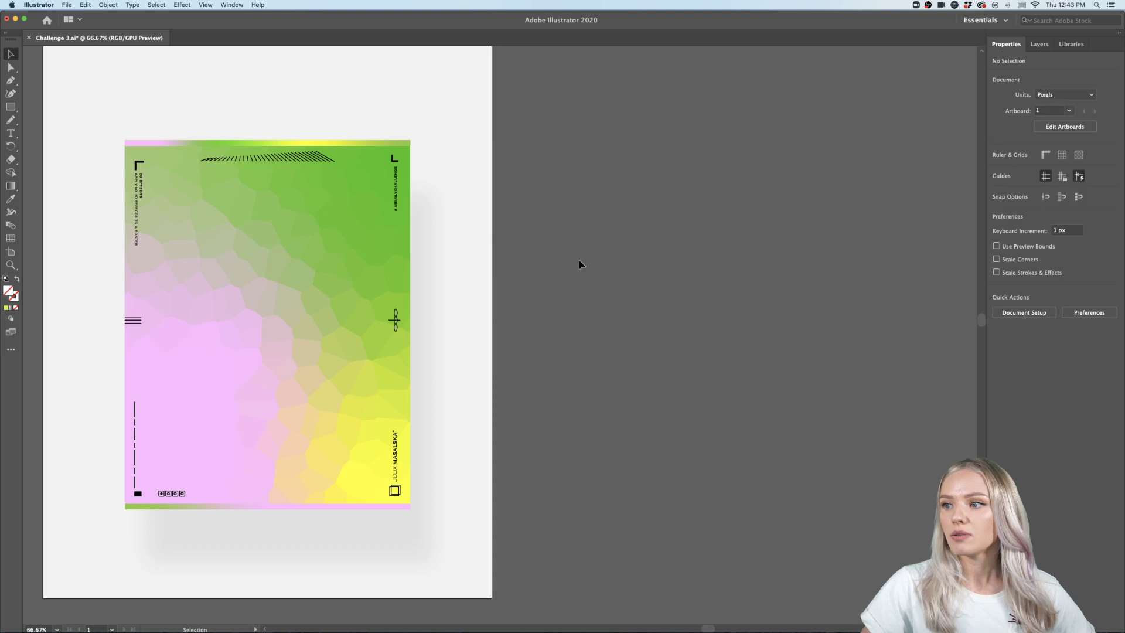
{"action": "key", "text": "cmd+z"}
{"action": "left_click_drag", "start_coordinate": [577, 263], "coordinate": [319, 422]}
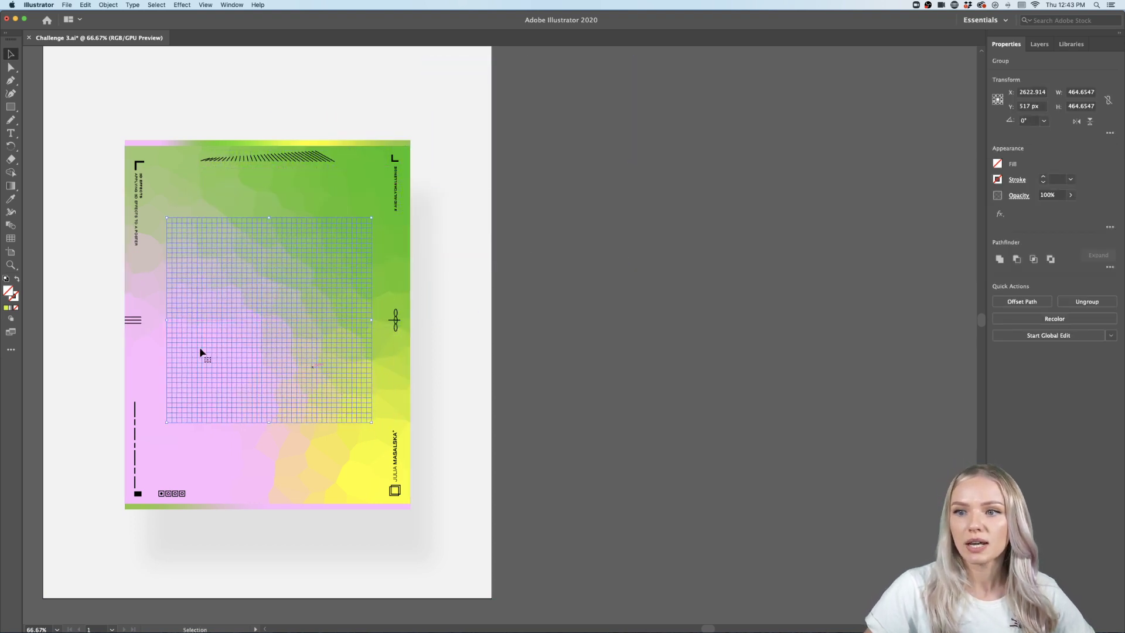
Give the grid lines a black (000000) stroke.
{"action": "left_click", "coordinate": [14, 297]}
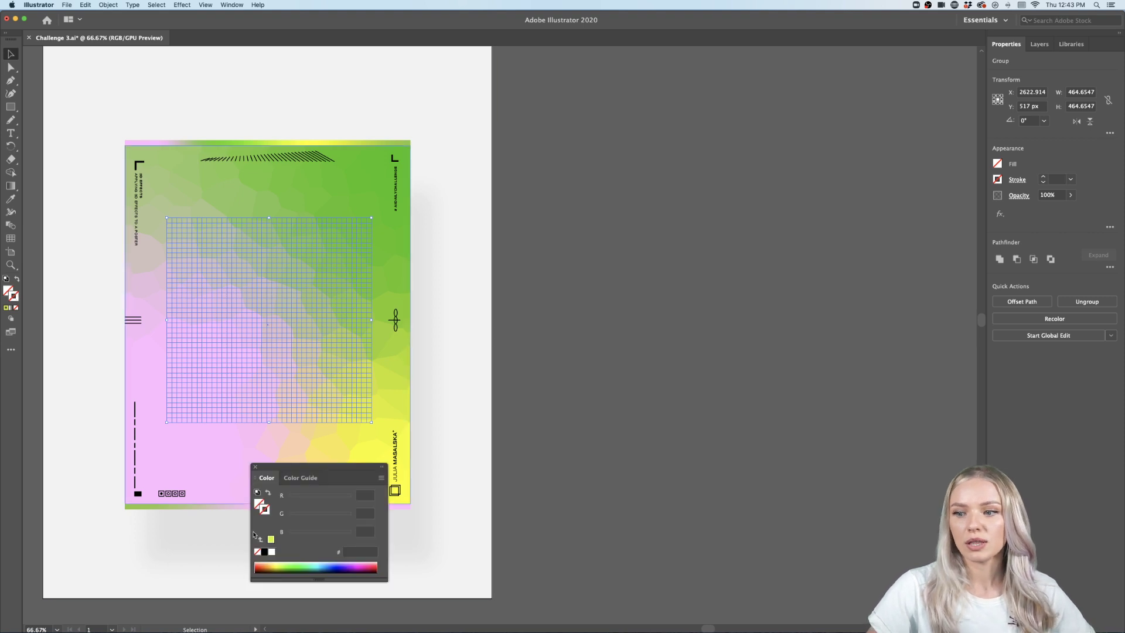
{"action": "left_click", "coordinate": [264, 552]}
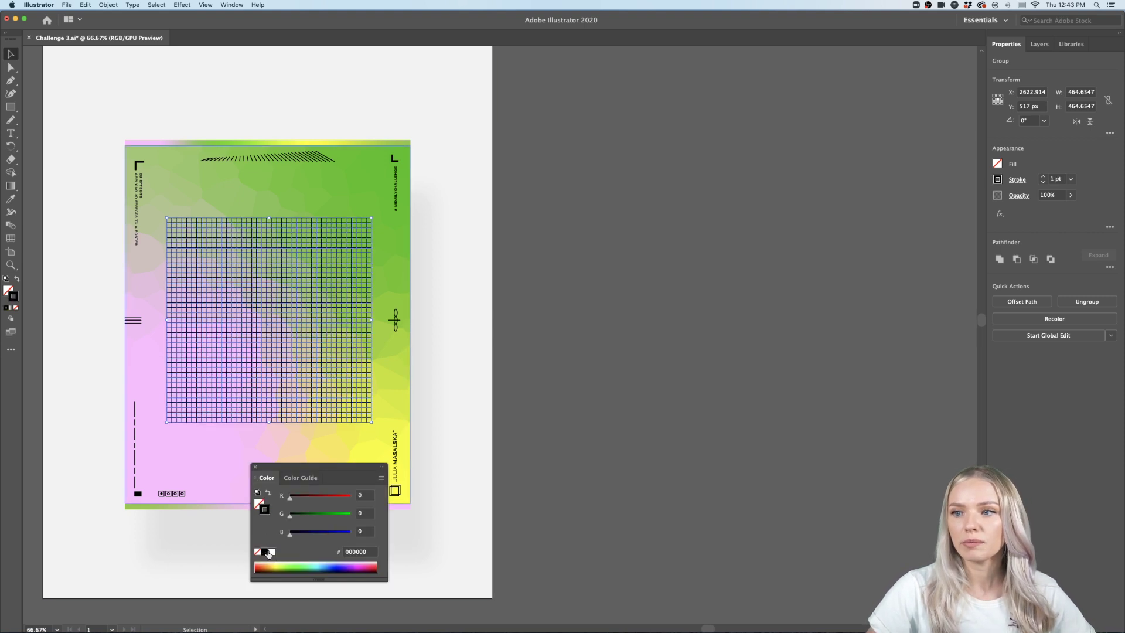
{"action": "scroll", "coordinate": [268, 440], "scroll_direction": "left", "scroll_amount": 1}
{"action": "left_click", "coordinate": [255, 467]}
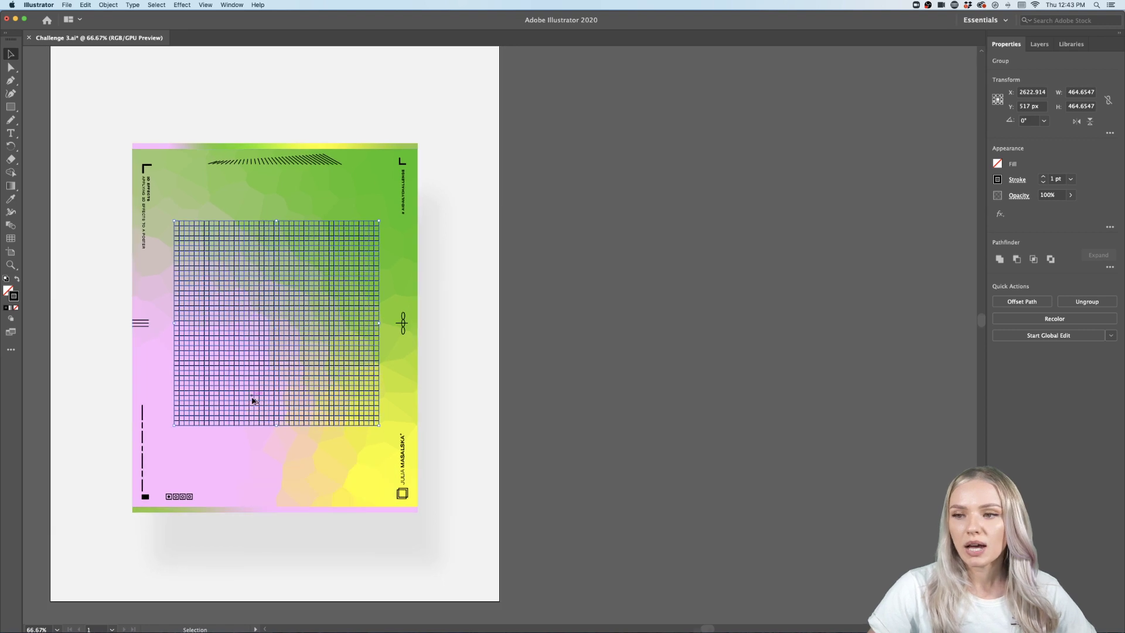
{"action": "scroll", "coordinate": [252, 400], "scroll_direction": "up", "scroll_amount": 2}
{"action": "scroll", "coordinate": [290, 433], "scroll_direction": "down", "scroll_amount": 1}
{"action": "scroll", "coordinate": [290, 430], "scroll_direction": "up", "scroll_amount": 2}
{"action": "scroll", "coordinate": [289, 430], "scroll_direction": "left", "scroll_amount": 2}
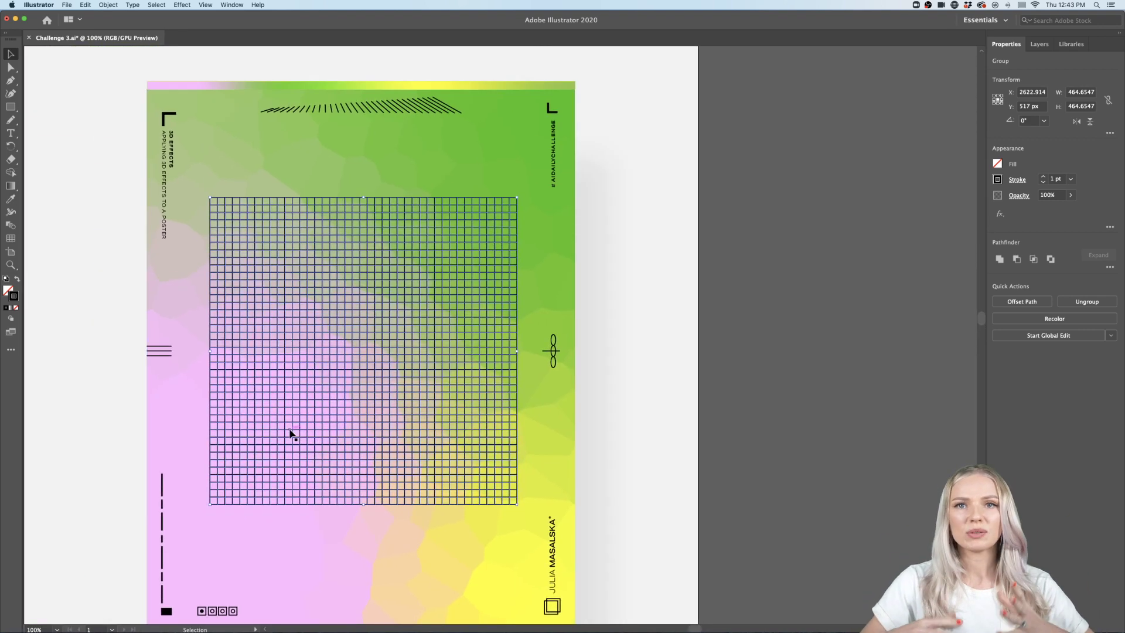
Thin the grid's stroke weight to 0.25 pt.
{"action": "left_click", "coordinate": [1070, 180]}
{"action": "left_click", "coordinate": [1078, 200]}
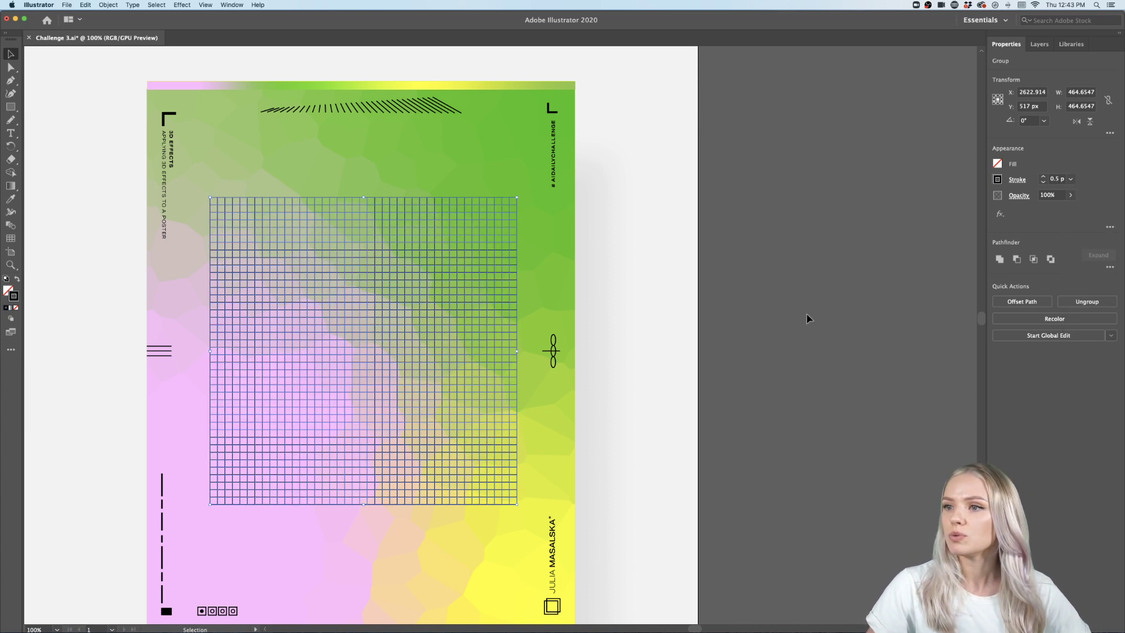
{"action": "left_click", "coordinate": [1071, 179]}
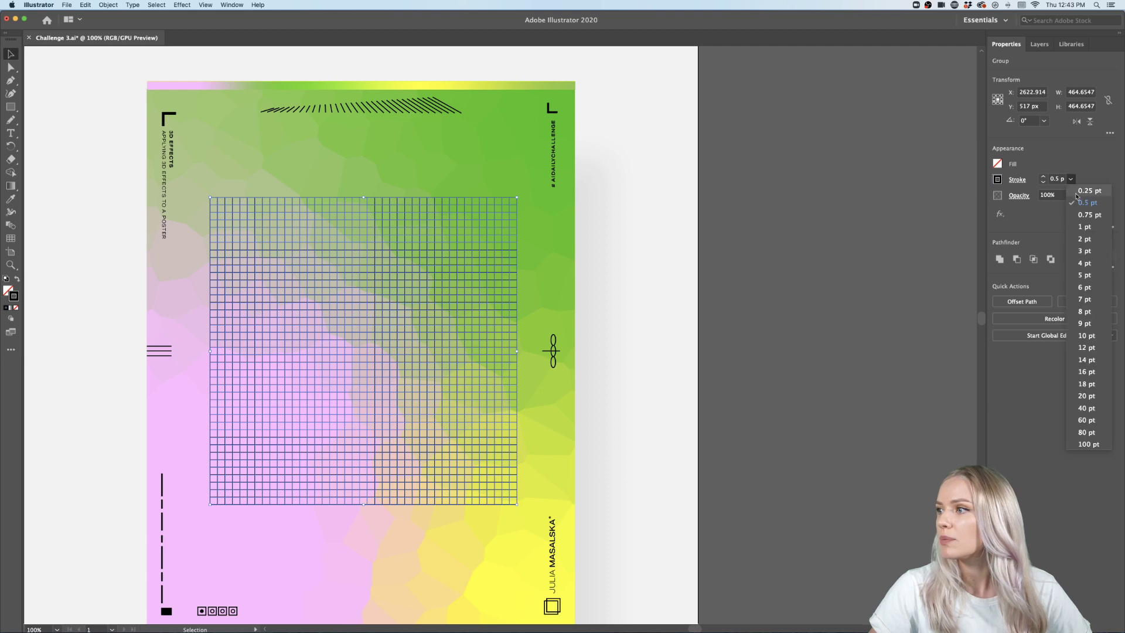
{"action": "left_click", "coordinate": [1081, 192]}
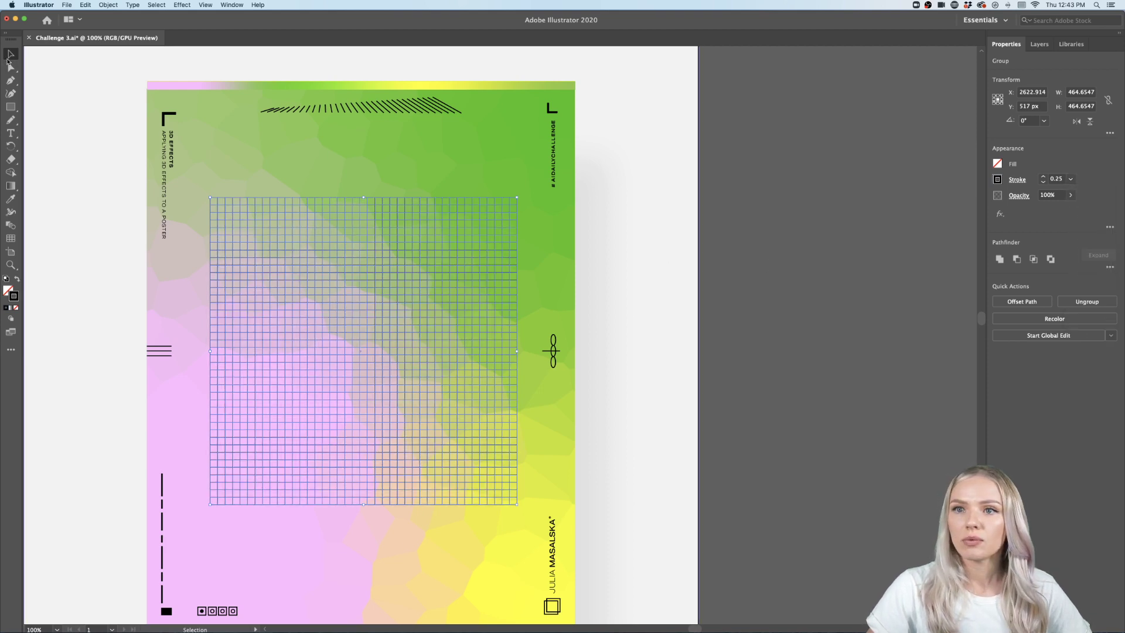
Scale the grid proportionally from its center to about 638 by 638 px, nearly the full poster width.
{"action": "left_click_drag", "start_coordinate": [516, 198], "coordinate": [598, 141]}
{"action": "scroll", "coordinate": [630, 299], "scroll_direction": "down", "scroll_amount": 4}
{"action": "scroll", "coordinate": [631, 298], "scroll_direction": "left", "scroll_amount": 2}
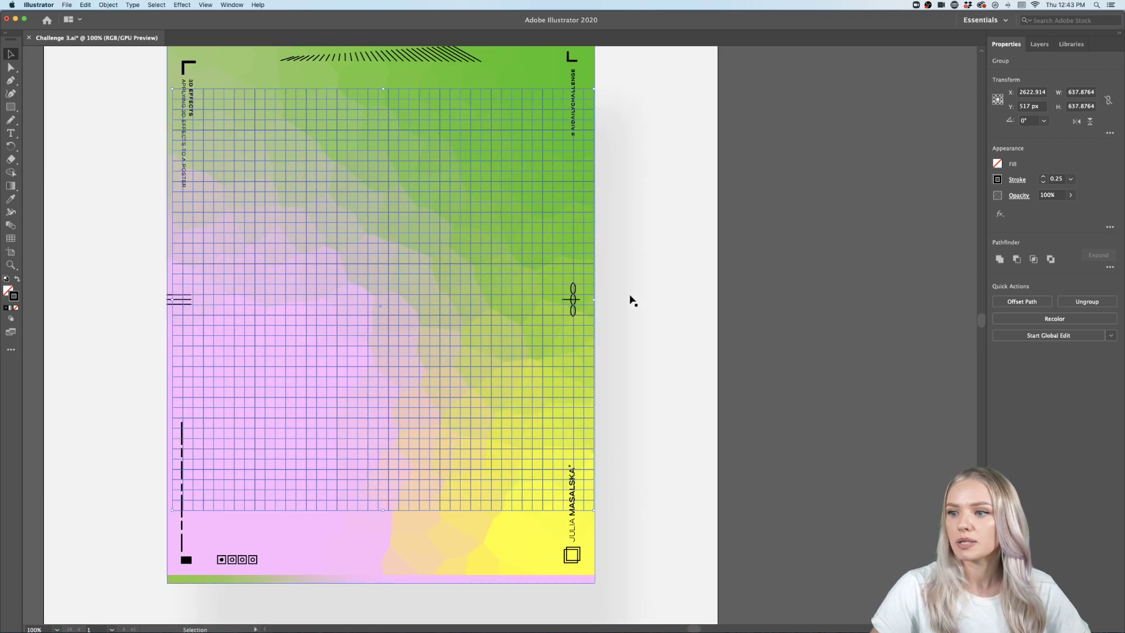
{"action": "scroll", "coordinate": [438, 373], "scroll_direction": "up", "scroll_amount": 2}
{"action": "scroll", "coordinate": [438, 373], "scroll_direction": "left", "scroll_amount": 2}
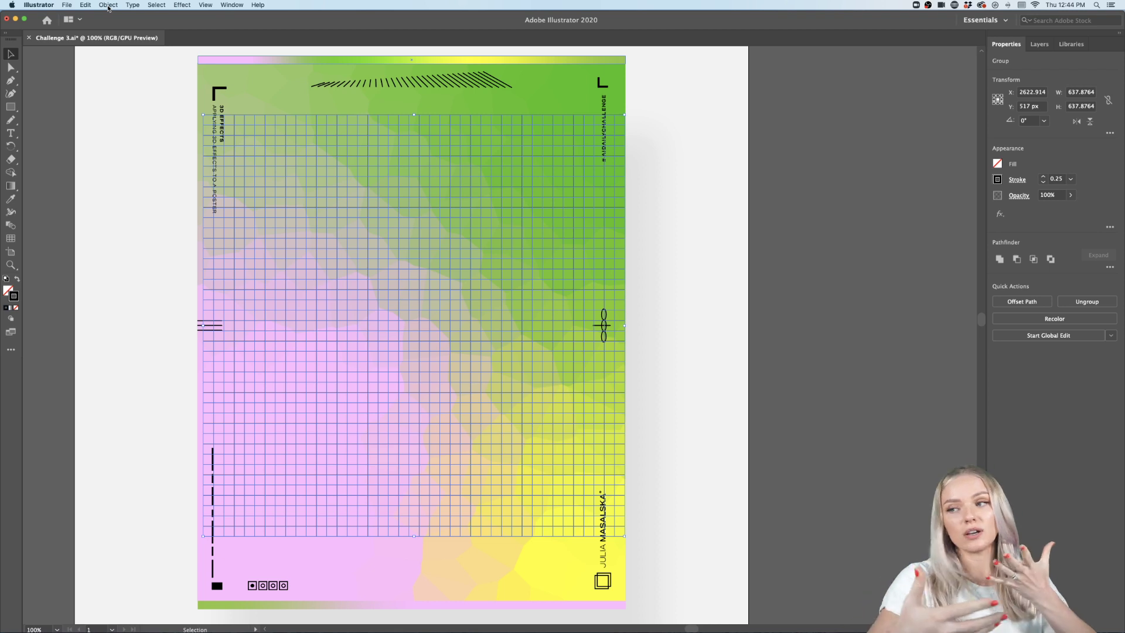
Apply an envelope distortion mesh with 1 row and 1 column to the grid.
{"action": "left_click", "coordinate": [108, 5]}
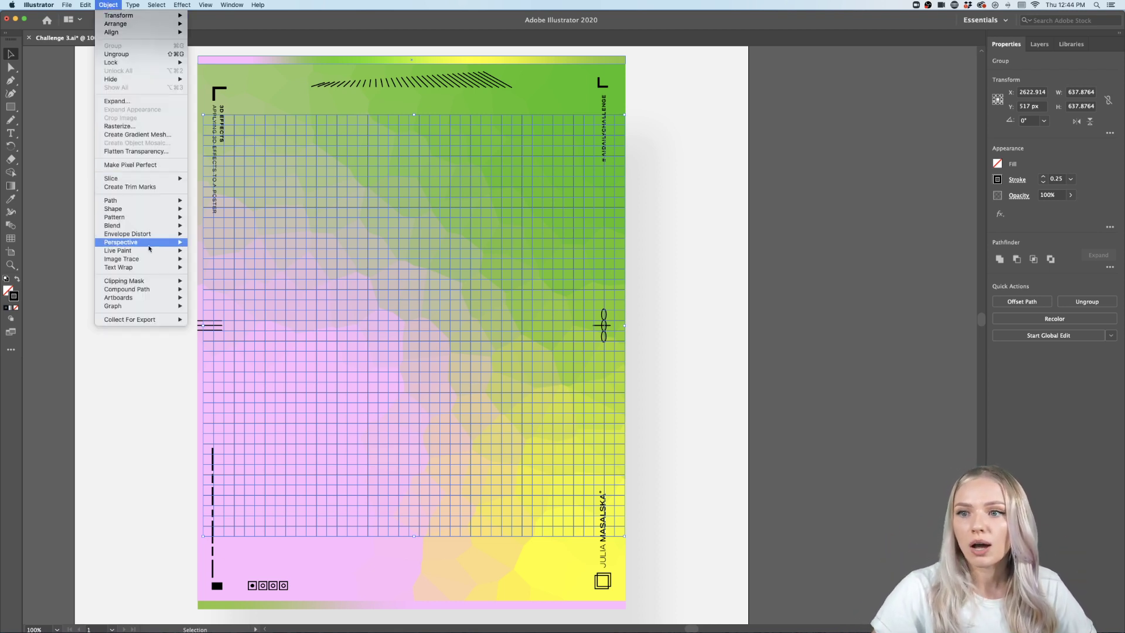
{"action": "mouse_move", "coordinate": [146, 235]}
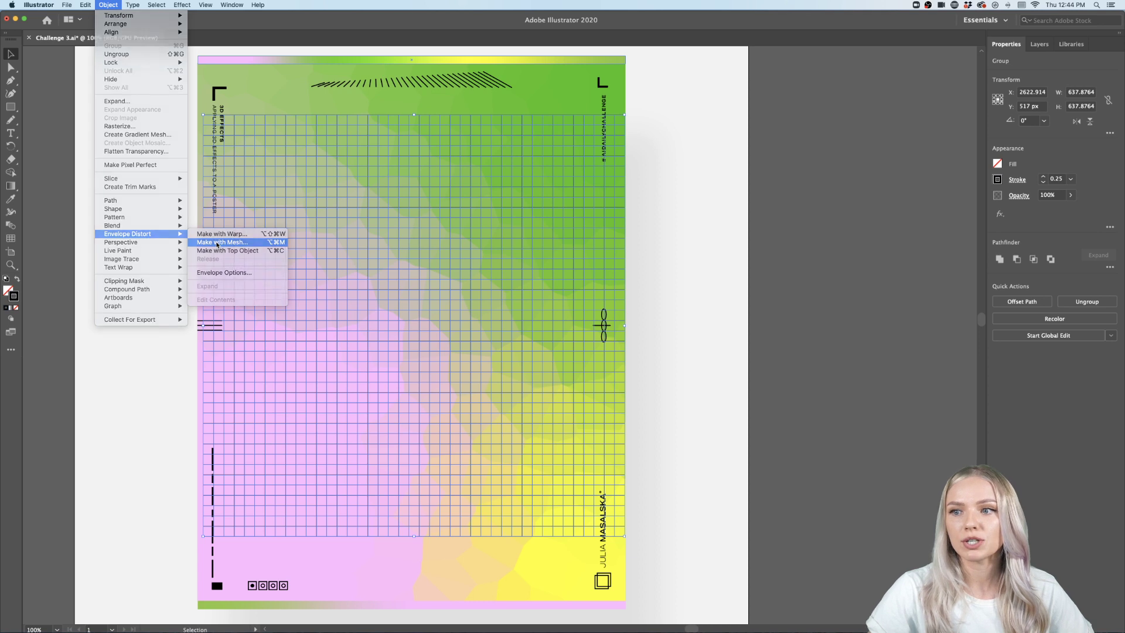
{"action": "left_click", "coordinate": [217, 244]}
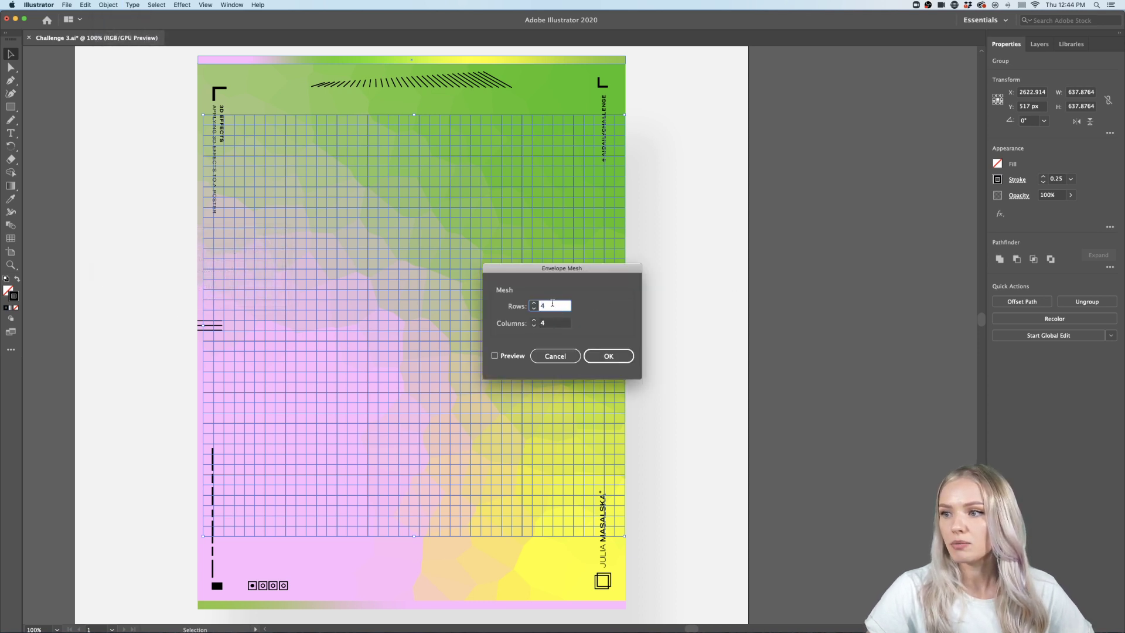
{"action": "type", "text": "1"}
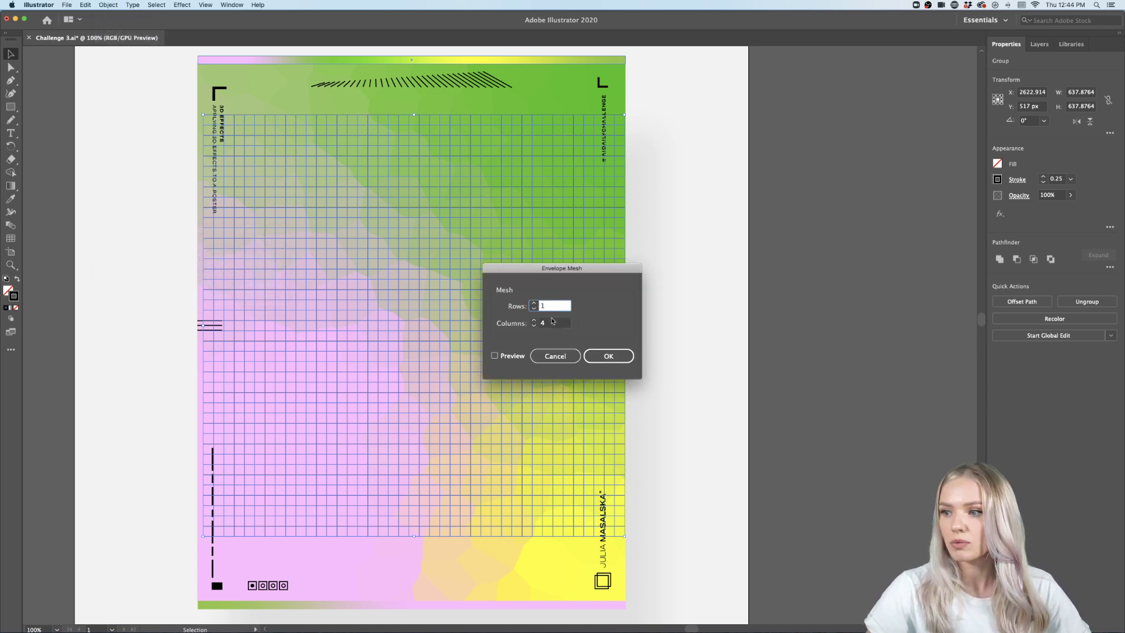
{"action": "key", "text": "Tab"}
{"action": "type", "text": "1"}
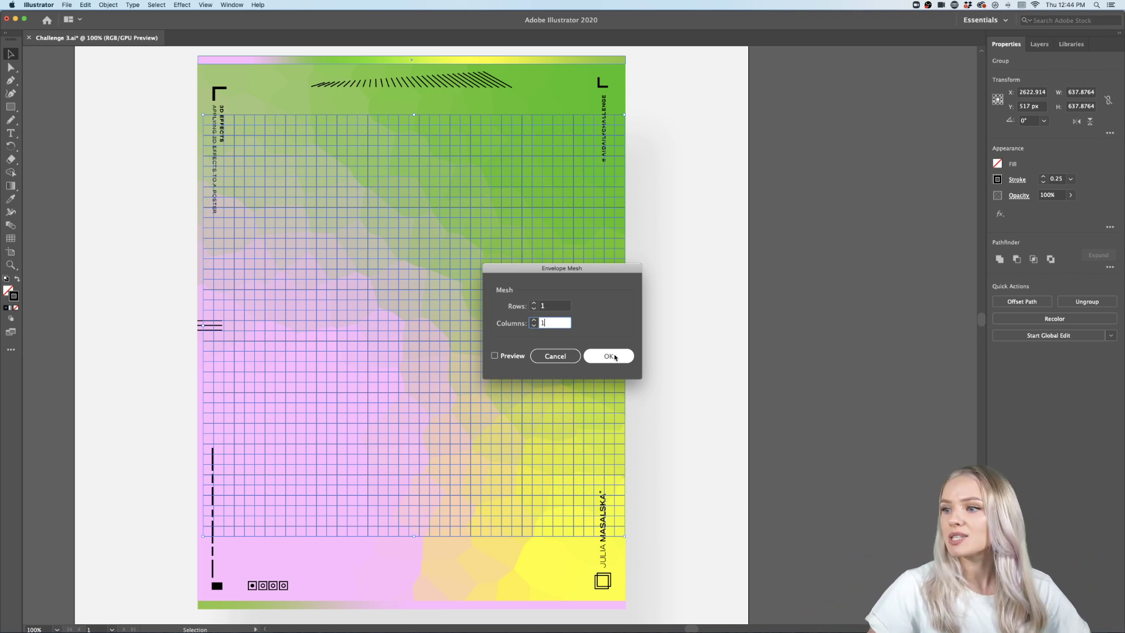
{"action": "left_click", "coordinate": [614, 357]}
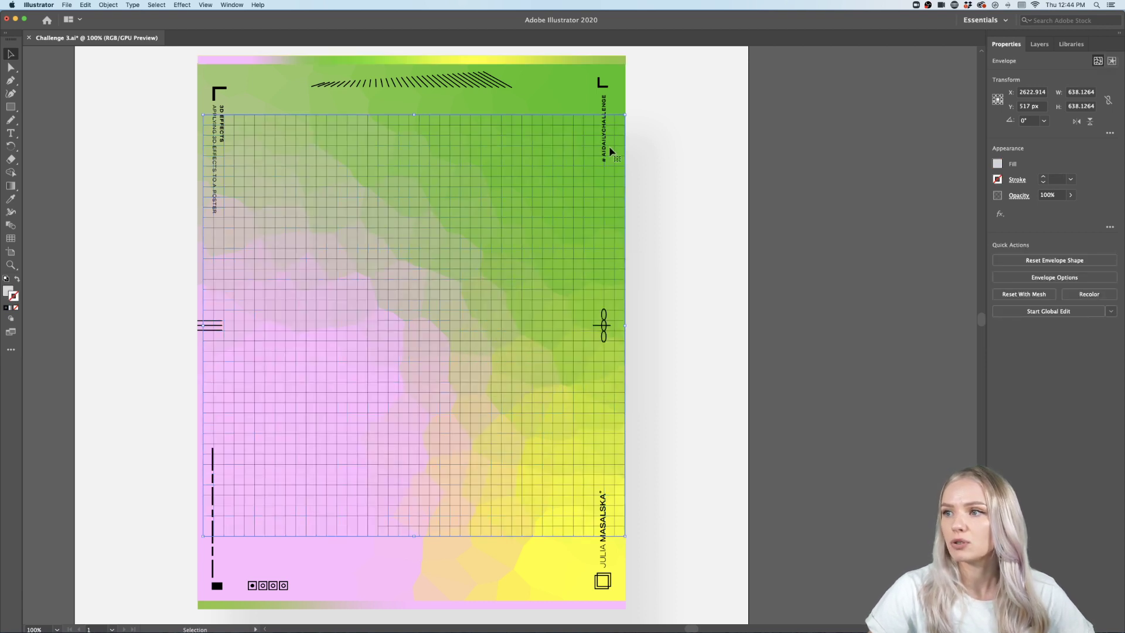
Pull the grid's upper-left mesh point inward and down to about X 2522, Y 431 px.
{"action": "left_click", "coordinate": [10, 68]}
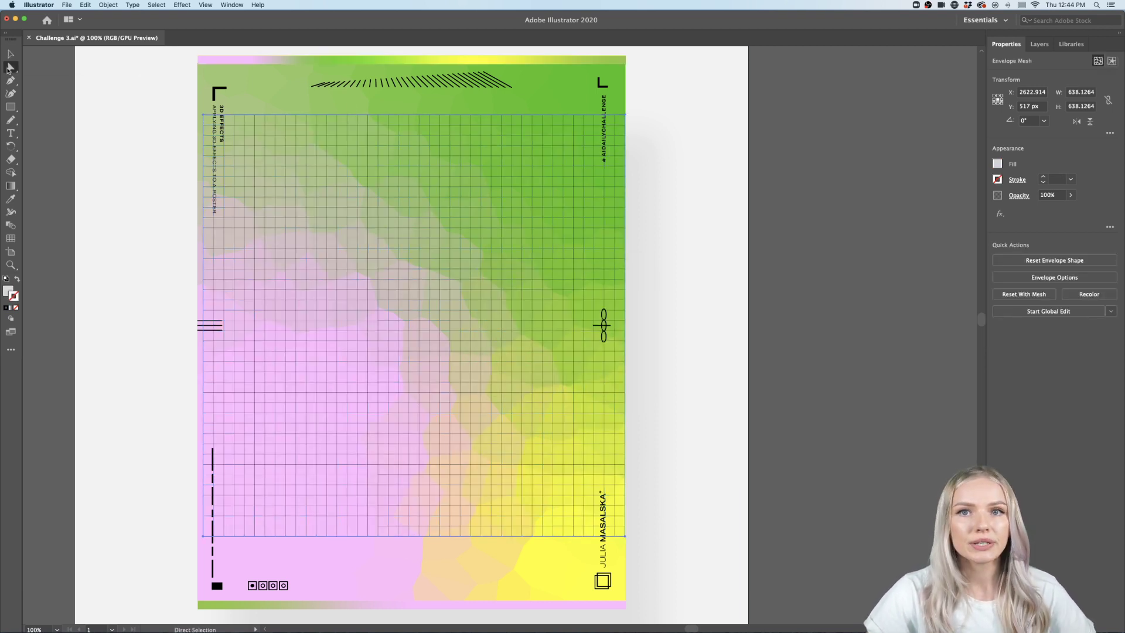
{"action": "left_click_drag", "start_coordinate": [197, 115], "coordinate": [337, 226]}
{"action": "key", "text": "super+equal"}
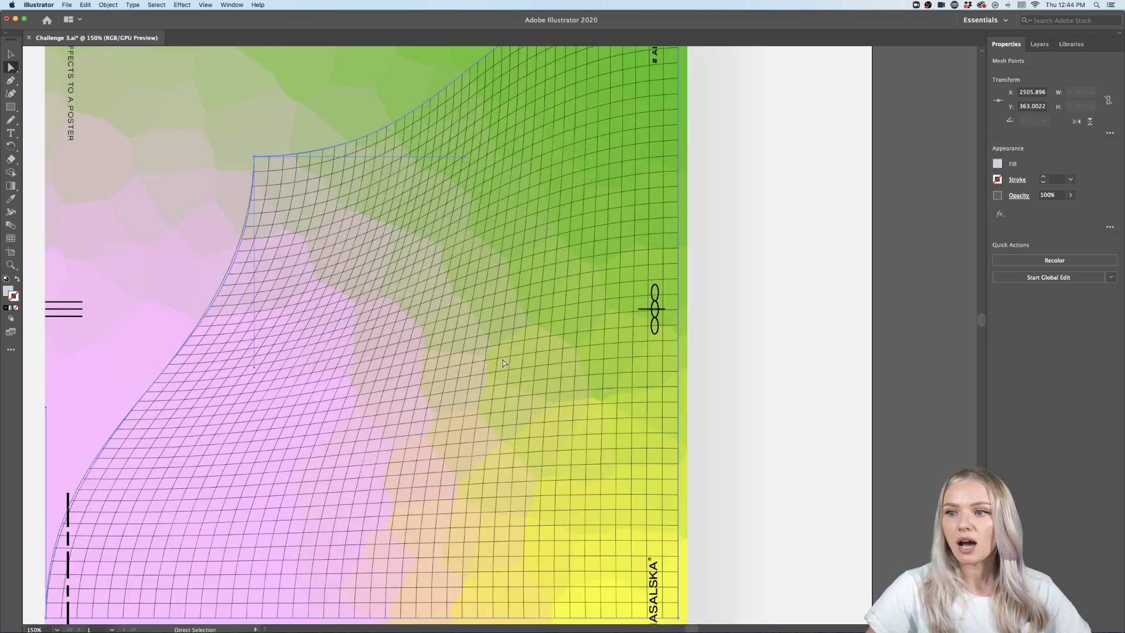
{"action": "key", "text": "super+equal"}
{"action": "key", "text": "super+minus"}
{"action": "key", "text": "super+minus"}
{"action": "key", "text": "super+minus"}
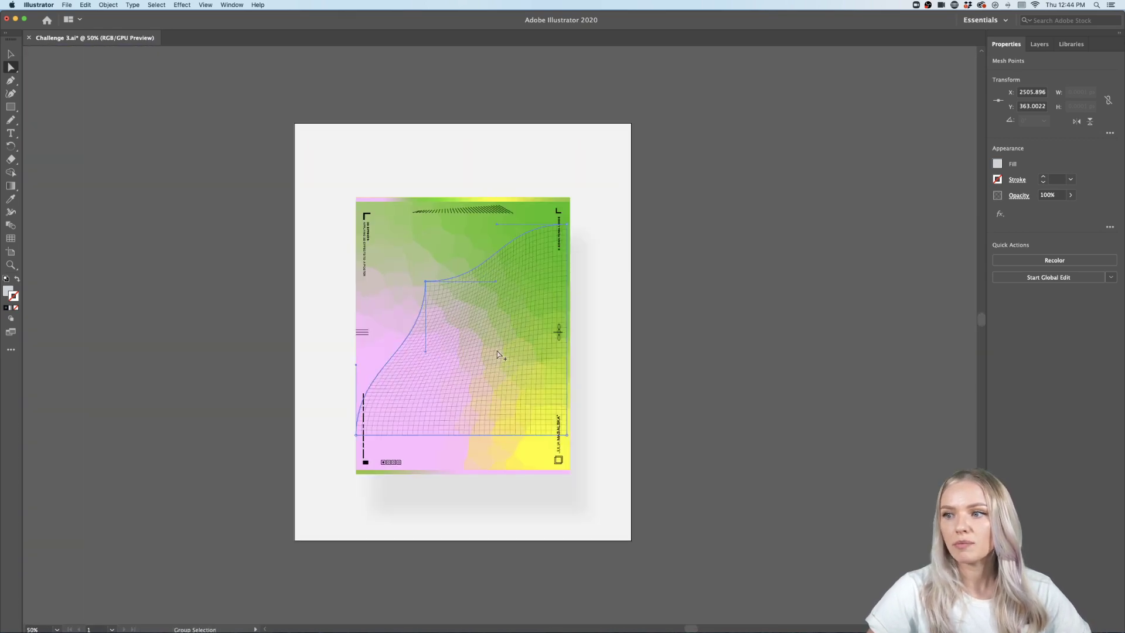
{"action": "left_click_drag", "start_coordinate": [404, 261], "coordinate": [408, 288]}
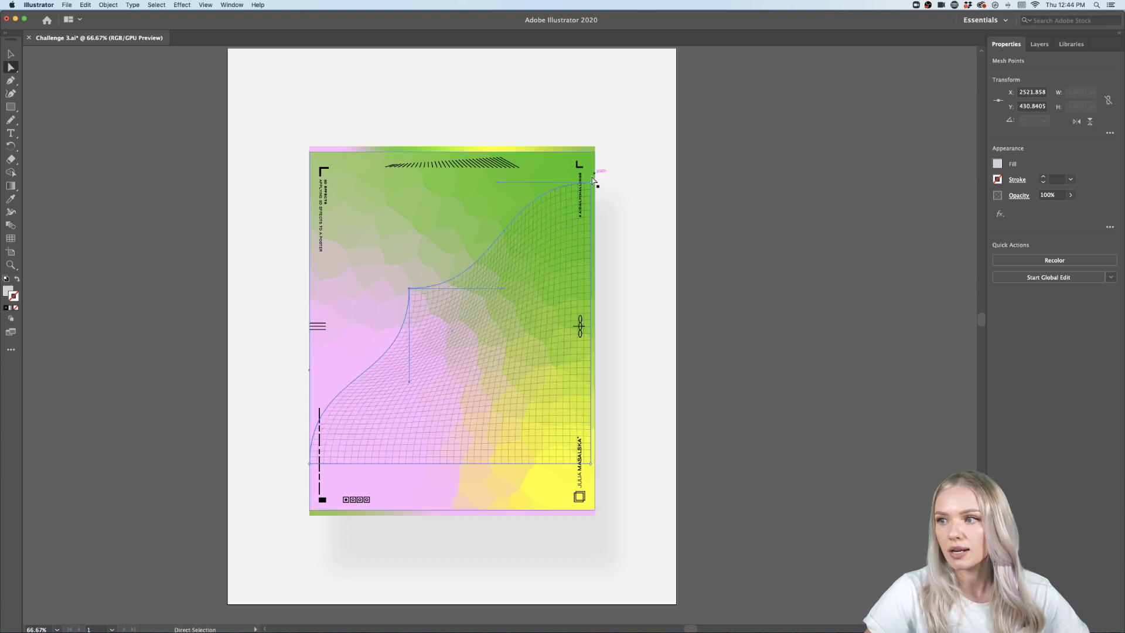
Pull the grid's upper-right mesh point inward and down to about X 2693, Y 586 px so the mesh folds.
{"action": "left_click_drag", "start_coordinate": [575, 203], "coordinate": [483, 358]}
{"action": "scroll", "coordinate": [463, 424], "scroll_direction": "up", "scroll_amount": 3}
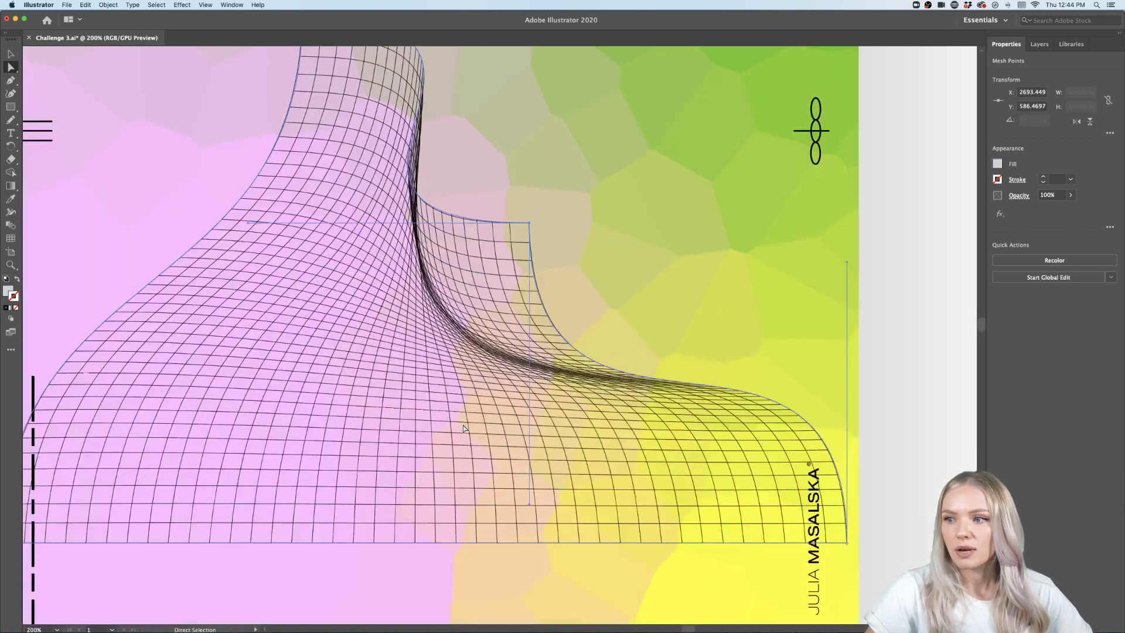
{"action": "scroll", "coordinate": [463, 428], "scroll_direction": "down", "scroll_amount": 3}
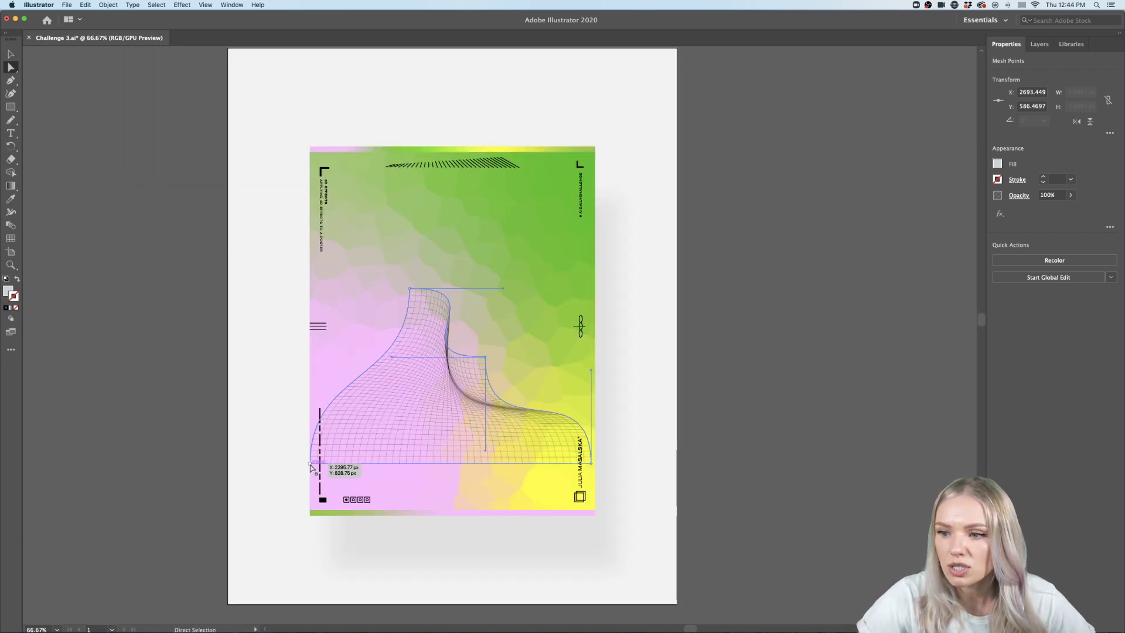
Angle both direction handles of the moved upper-right mesh point diagonally outward and down to reshape the fold.
{"action": "left_click_drag", "start_coordinate": [493, 450], "coordinate": [532, 403]}
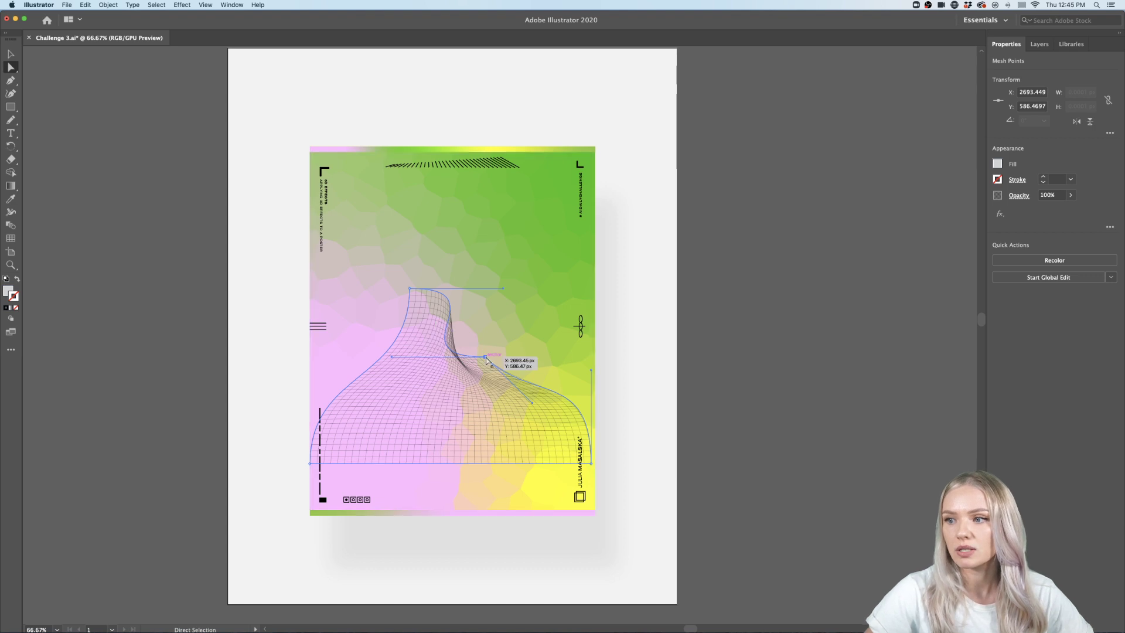
{"action": "left_click_drag", "start_coordinate": [391, 356], "coordinate": [345, 400]}
{"action": "scroll", "coordinate": [482, 417], "scroll_direction": "up", "scroll_amount": 3}
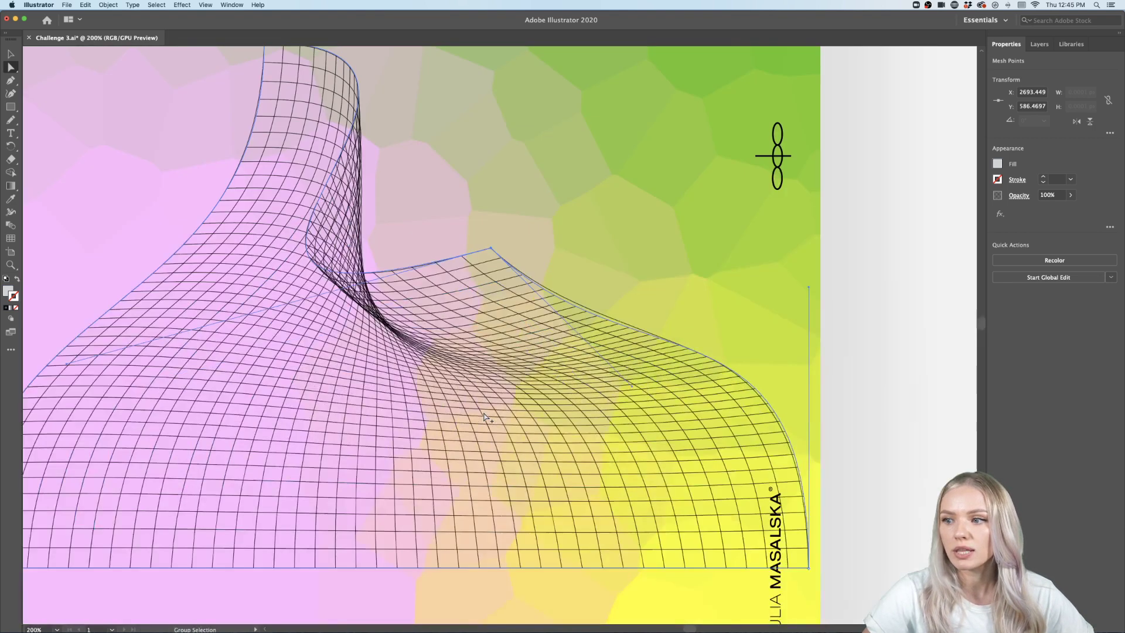
{"action": "scroll", "coordinate": [486, 417], "scroll_direction": "up", "scroll_amount": 1}
{"action": "scroll", "coordinate": [487, 417], "scroll_direction": "left", "scroll_amount": 1}
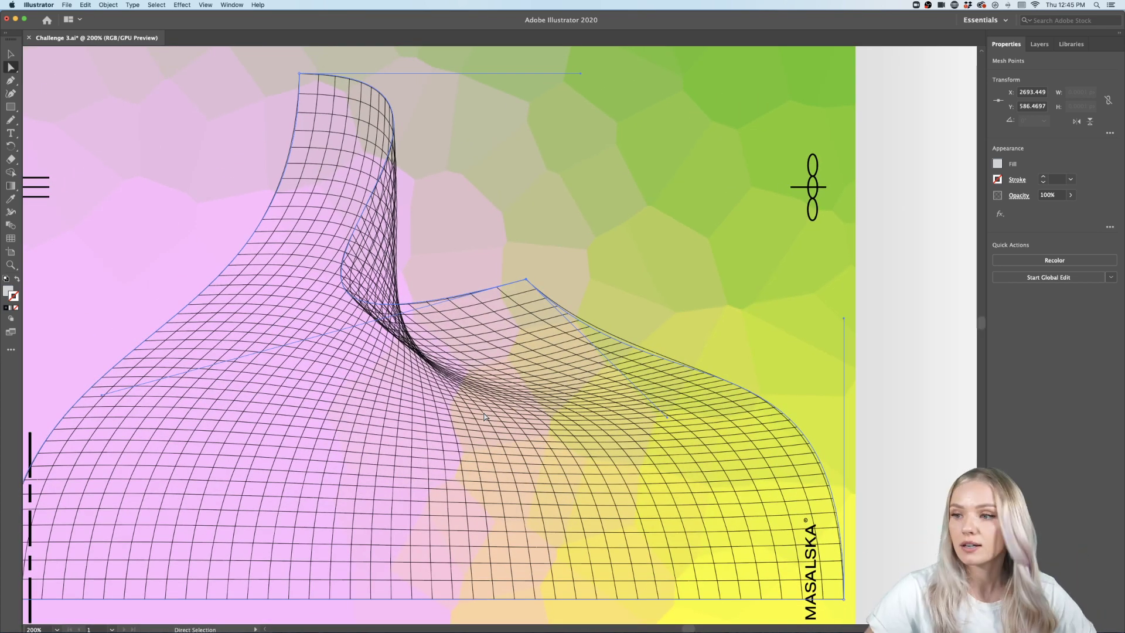
Move the distorted grid up toward the middle of the poster and deselect it.
{"action": "key", "text": "super+0"}
{"action": "left_click", "coordinate": [849, 394]}
{"action": "scroll", "coordinate": [852, 397], "scroll_direction": "down", "scroll_amount": 2}
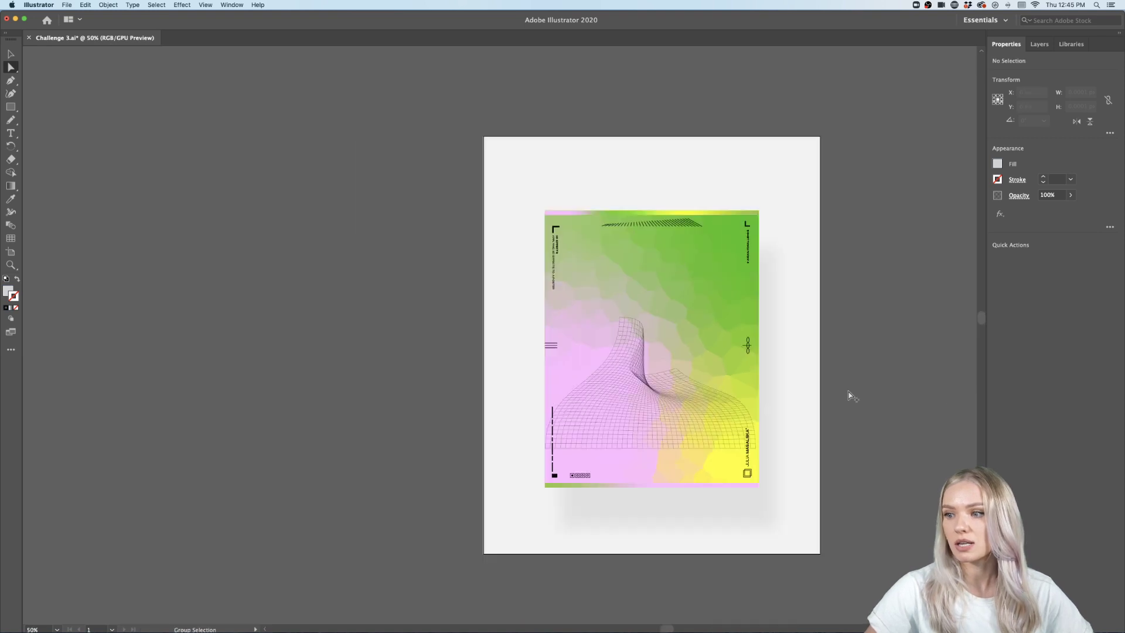
{"action": "scroll", "coordinate": [849, 395], "scroll_direction": "right", "scroll_amount": 2}
{"action": "scroll", "coordinate": [735, 381], "scroll_direction": "up", "scroll_amount": 1}
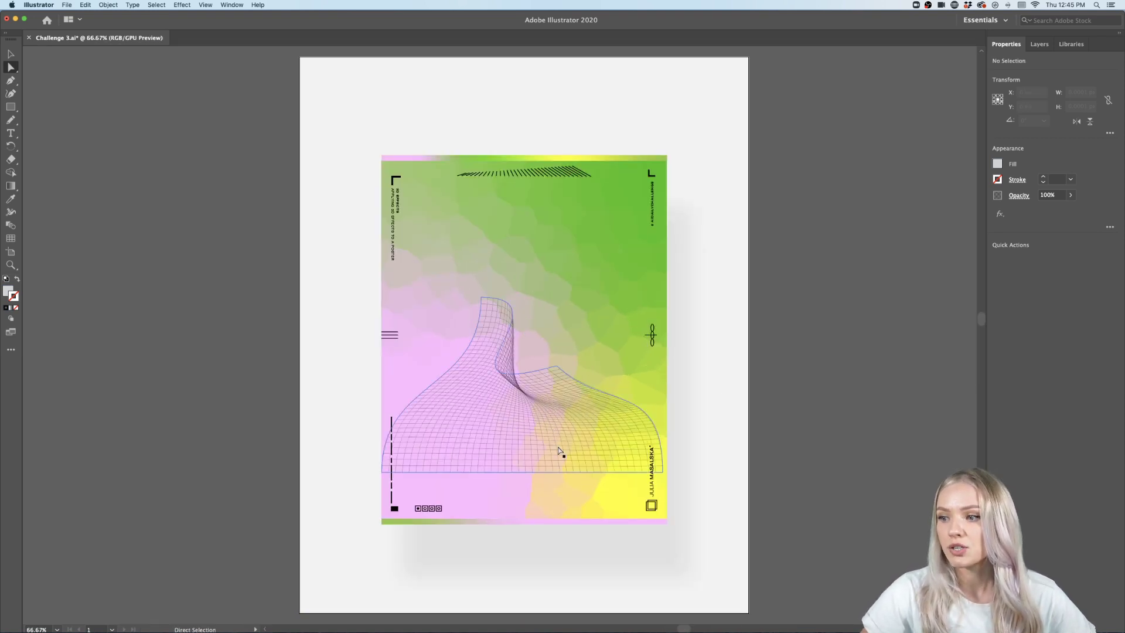
{"action": "left_click_drag", "start_coordinate": [560, 451], "coordinate": [560, 382]}
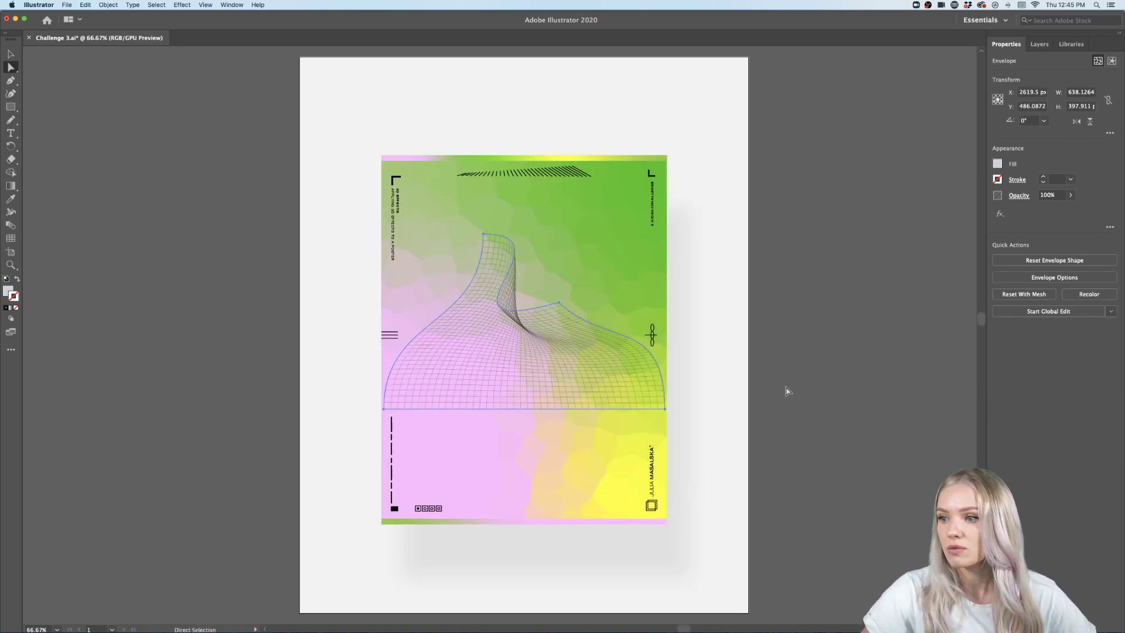
{"action": "left_click", "coordinate": [767, 396]}
Move the distorted grid down by about 250 px so its base rests at the poster's lower edge.
{"action": "scroll", "coordinate": [623, 362], "scroll_direction": "up", "scroll_amount": 1}
{"action": "scroll", "coordinate": [622, 360], "scroll_direction": "down", "scroll_amount": 2}
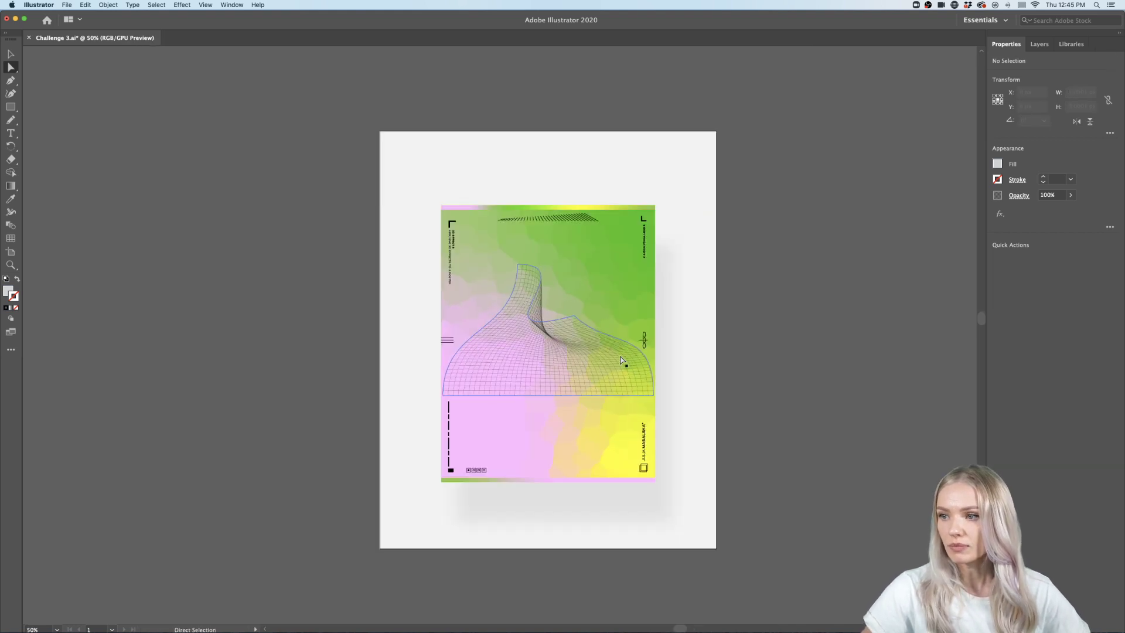
{"action": "scroll", "coordinate": [622, 361], "scroll_direction": "right", "scroll_amount": 2}
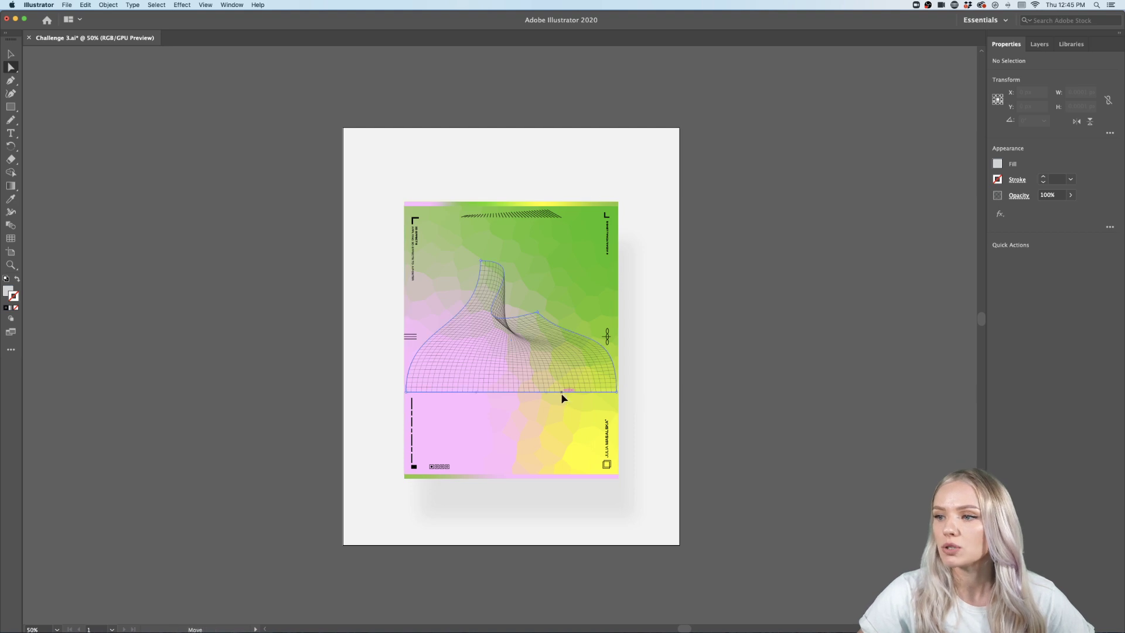
{"action": "left_click_drag", "start_coordinate": [560, 394], "coordinate": [560, 457]}
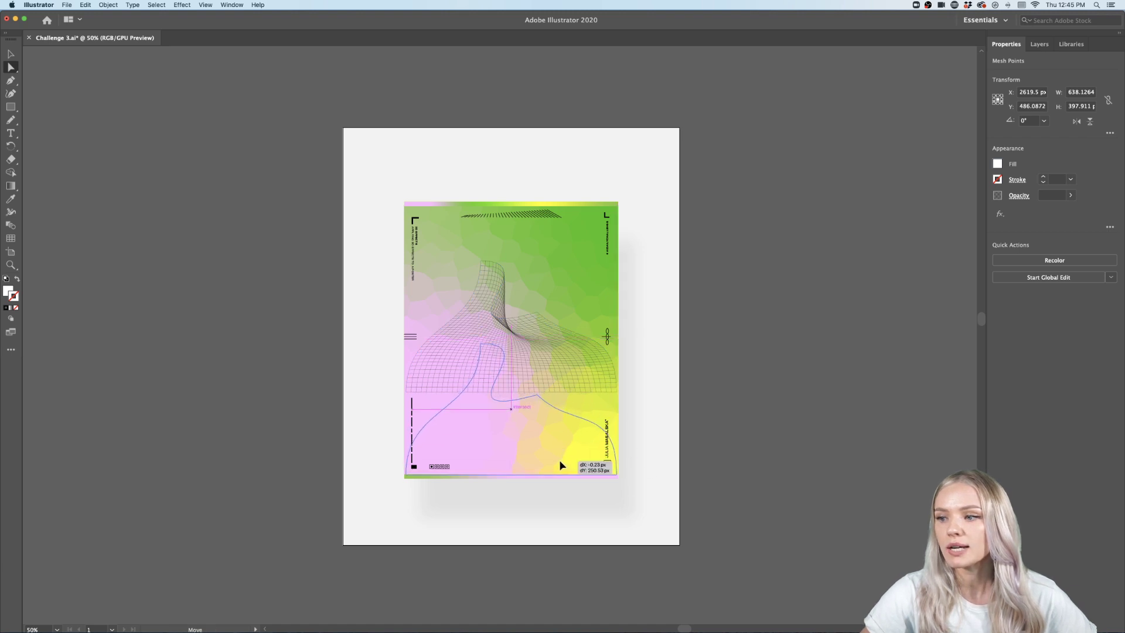
{"action": "left_click", "coordinate": [755, 411]}
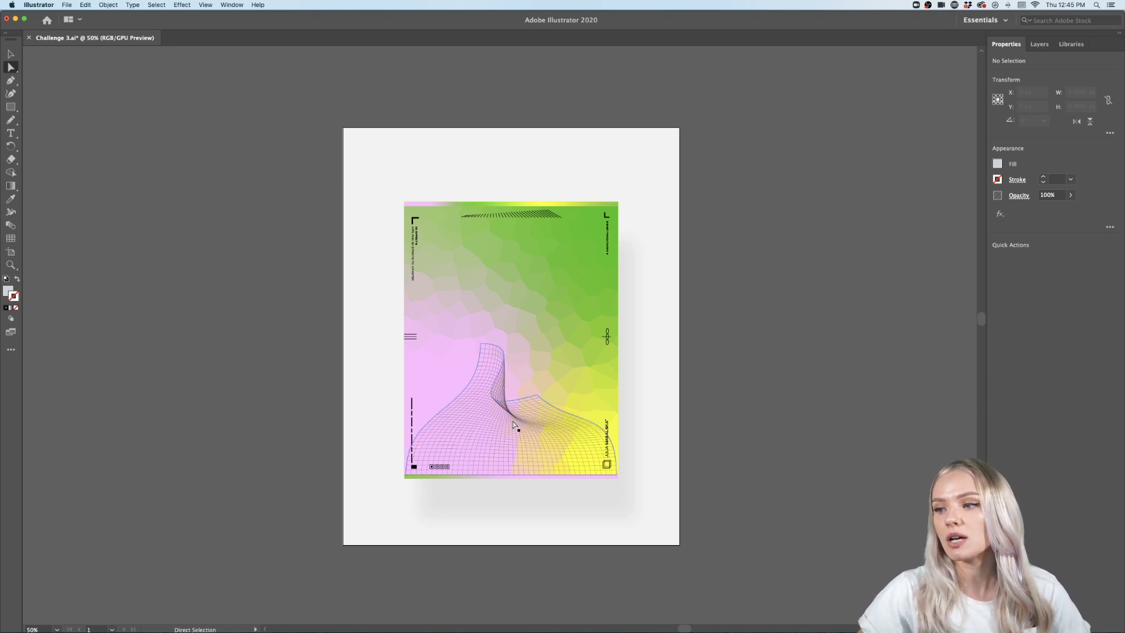
Stretch the distorted grid upward to about 770 px high and widen it to 647 px, matching the poster's width.
{"action": "scroll", "coordinate": [551, 422], "scroll_direction": "up", "scroll_amount": 2}
{"action": "left_click", "coordinate": [545, 419]}
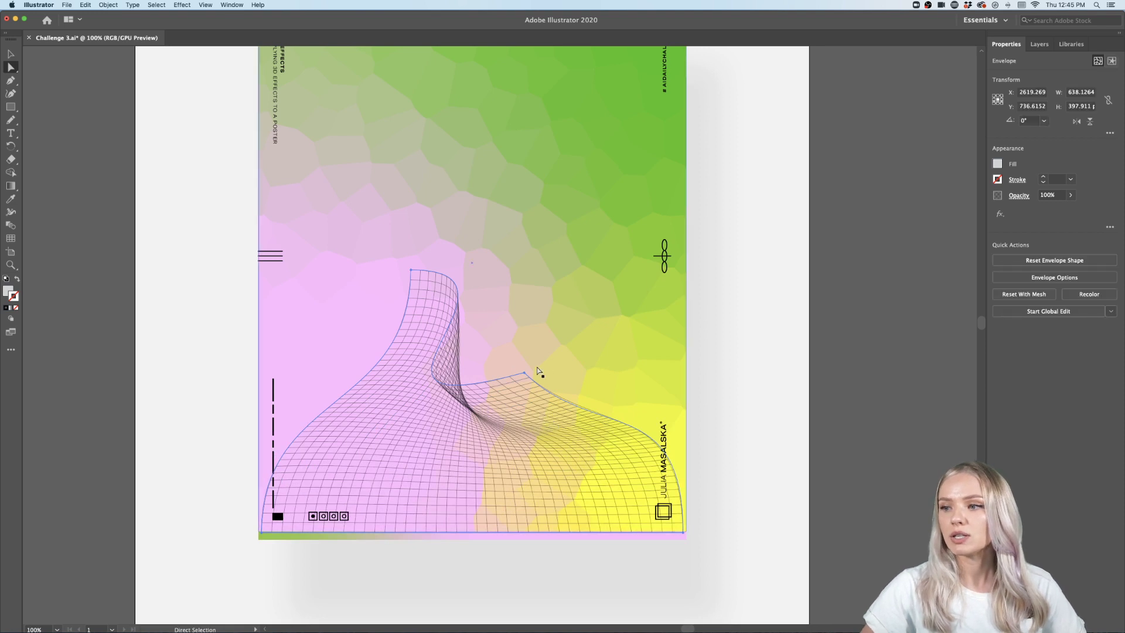
{"action": "key", "text": "v"}
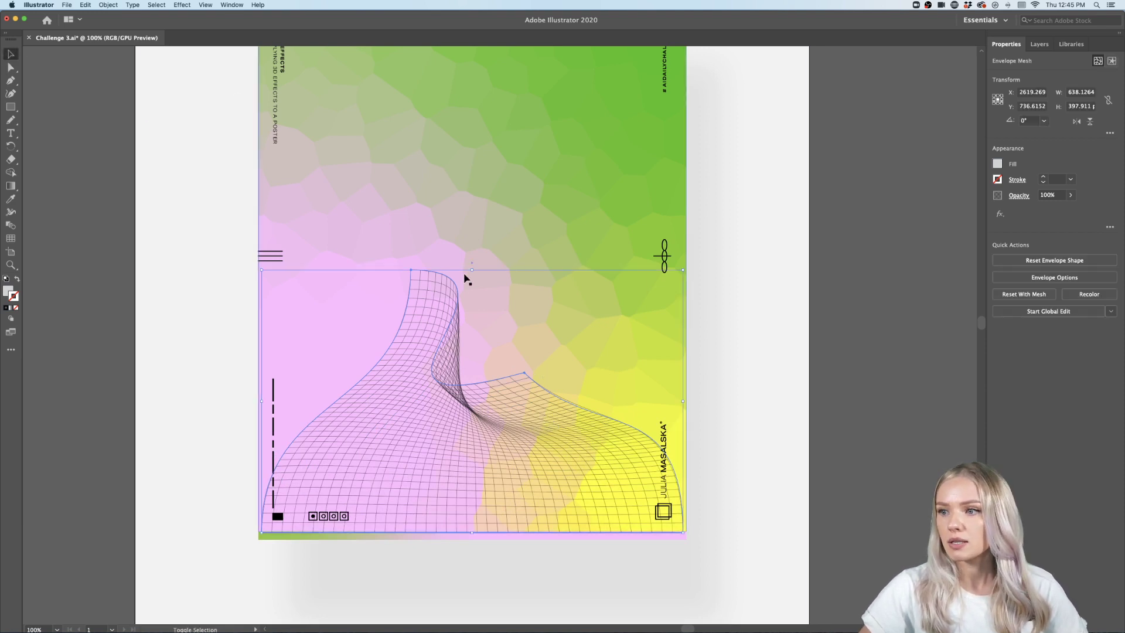
{"action": "left_click_drag", "start_coordinate": [473, 271], "coordinate": [474, 149]}
{"action": "left_click_drag", "start_coordinate": [494, 488], "coordinate": [496, 351]}
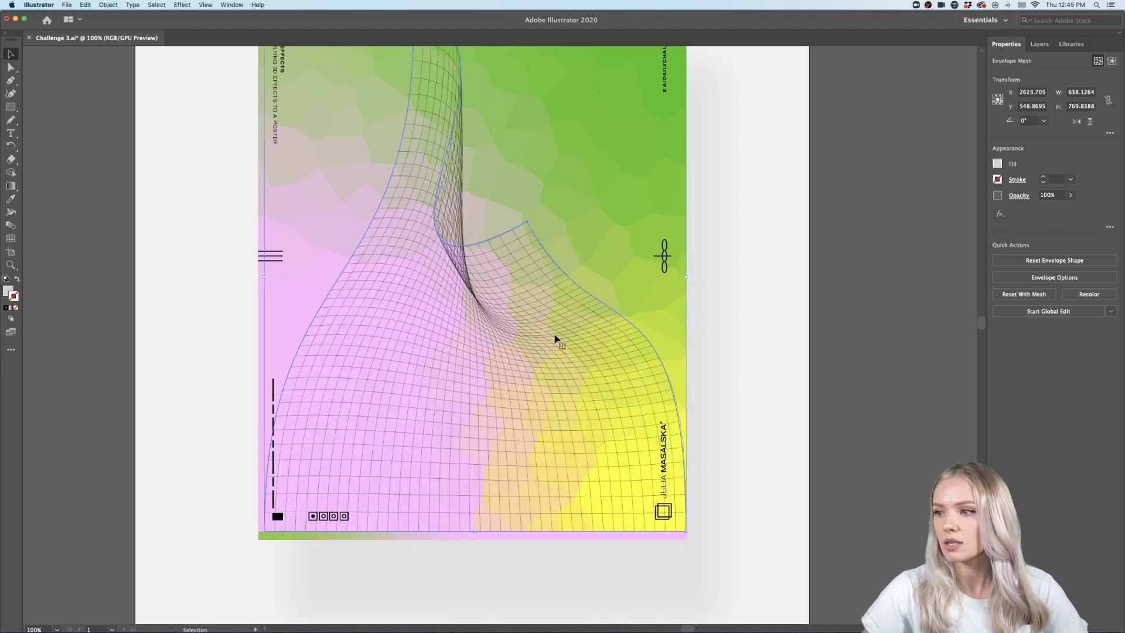
{"action": "left_click_drag", "start_coordinate": [264, 277], "coordinate": [259, 277]}
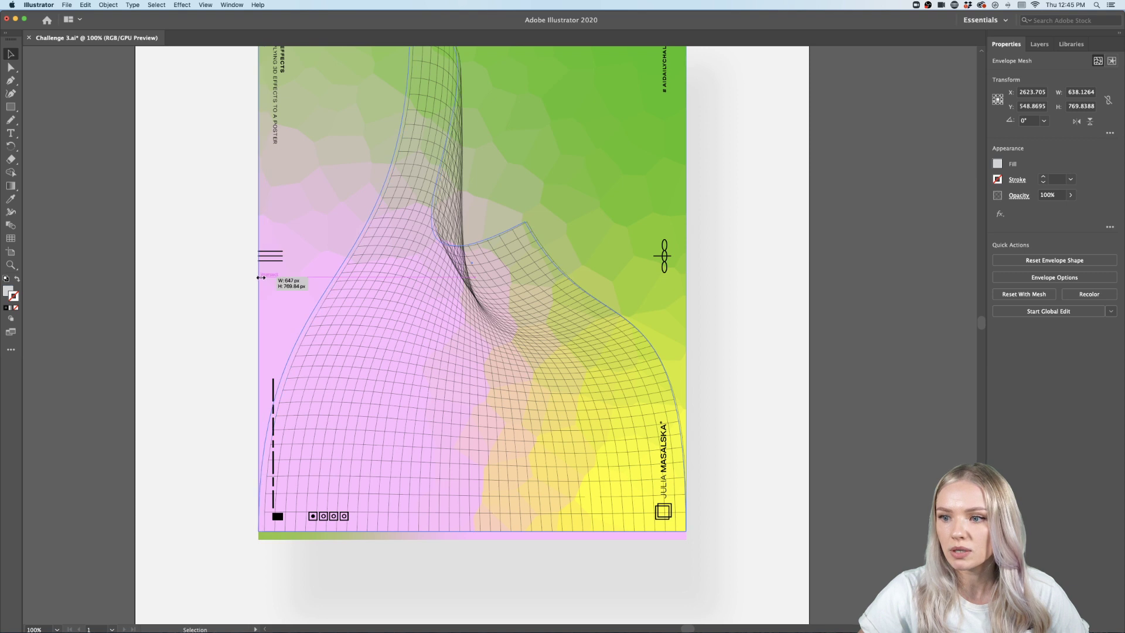
{"action": "key", "text": "super+minus"}
{"action": "left_click", "coordinate": [643, 309]}
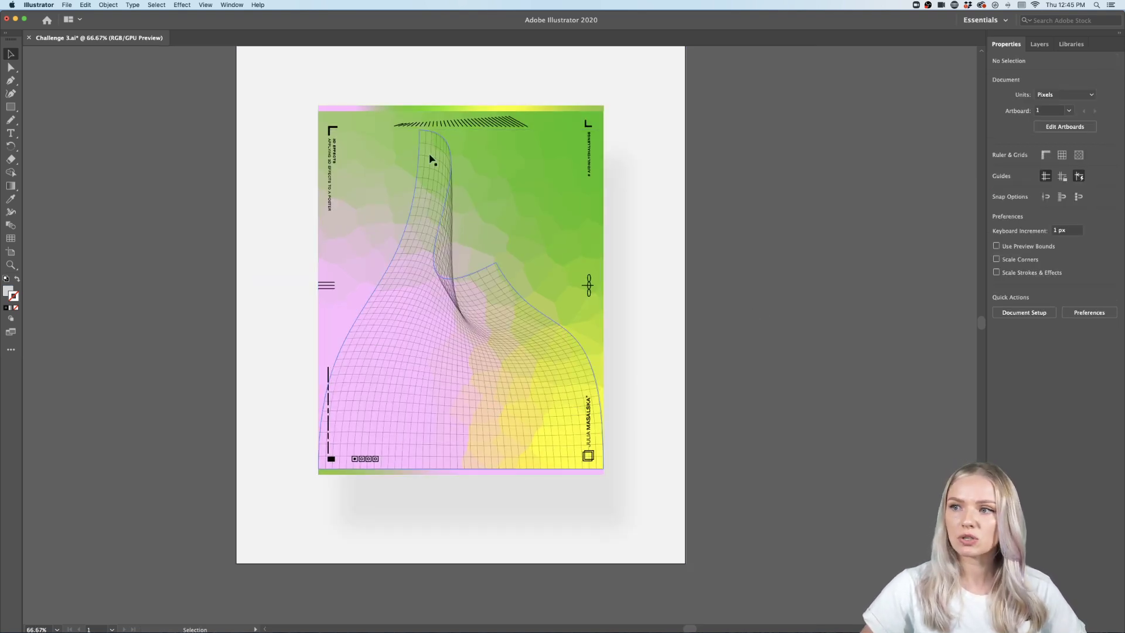
Add a text area beside the poster reading DAILY CHALLENGE, with the two words broken onto separate lines.
{"action": "scroll", "coordinate": [470, 351], "scroll_direction": "up", "scroll_amount": 2}
{"action": "scroll", "coordinate": [471, 353], "scroll_direction": "up", "scroll_amount": 1}
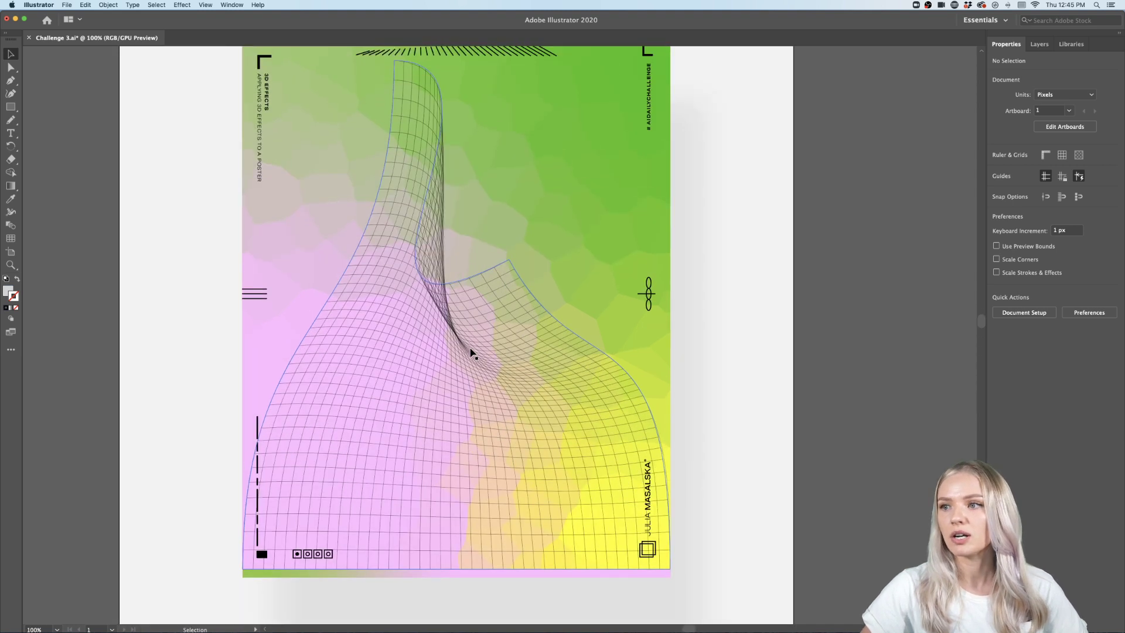
{"action": "key", "text": "super+minus"}
{"action": "key", "text": "super+minus"}
{"action": "key", "text": "super+minus"}
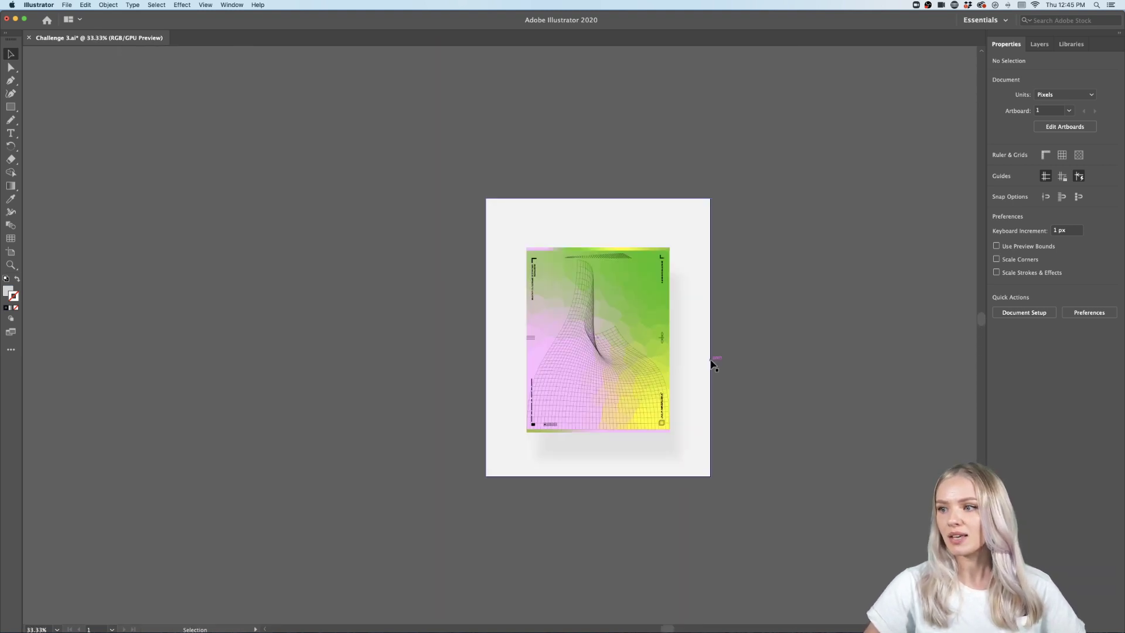
{"action": "scroll", "coordinate": [711, 364], "scroll_direction": "up", "scroll_amount": 2}
{"action": "left_click", "coordinate": [11, 133]}
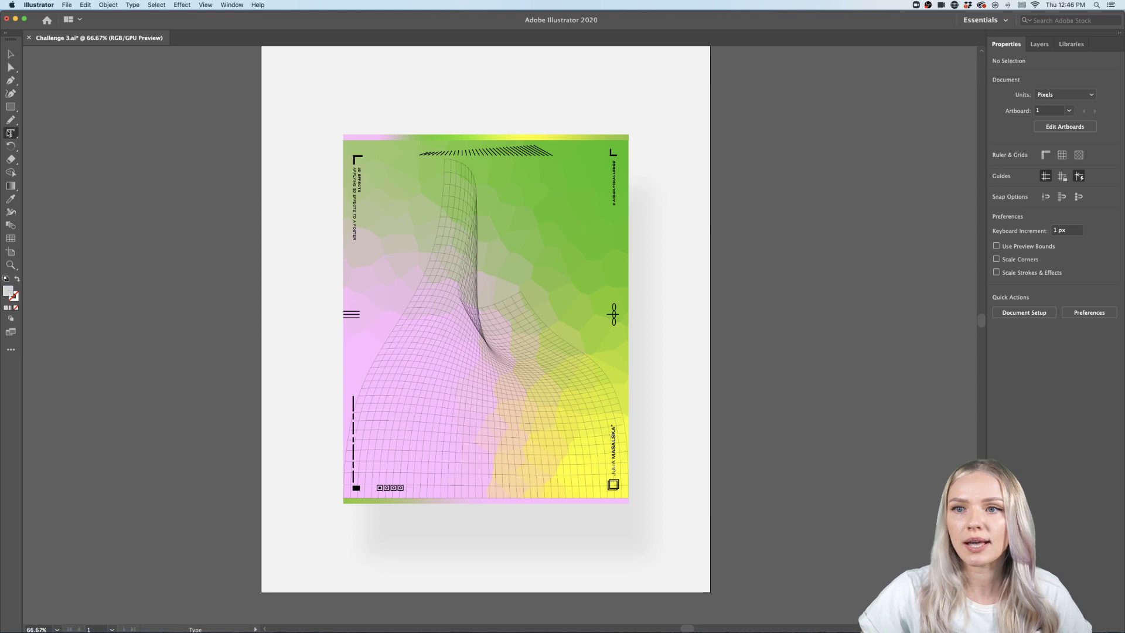
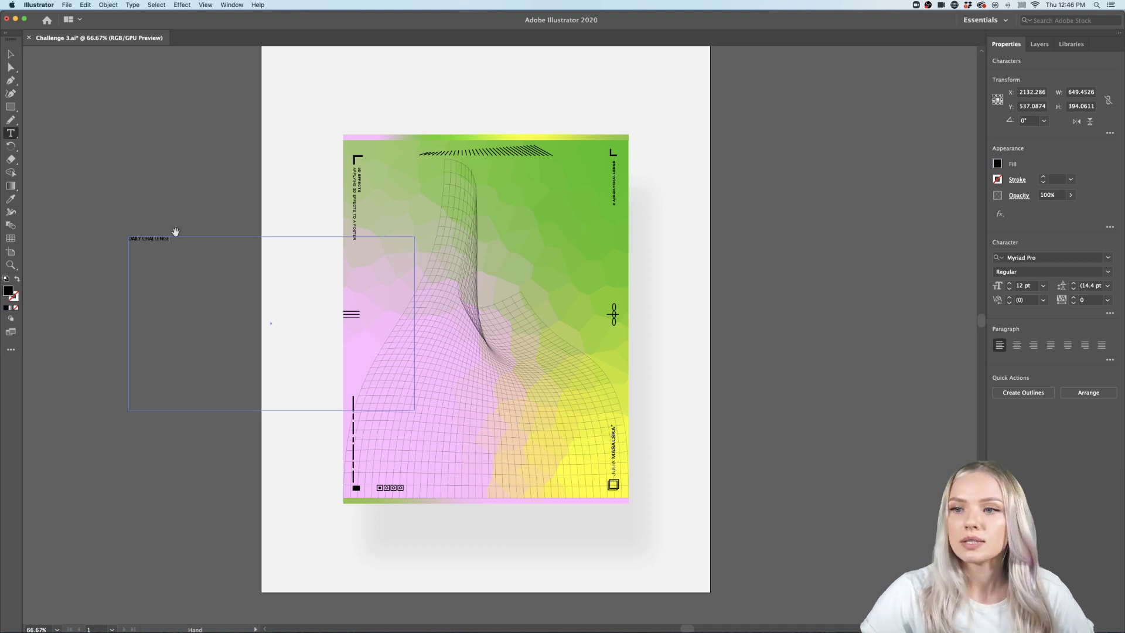
{"action": "scroll", "coordinate": [176, 233], "scroll_direction": "up", "scroll_amount": 1}
{"action": "left_click", "coordinate": [125, 241]}
{"action": "key", "text": "Return"}
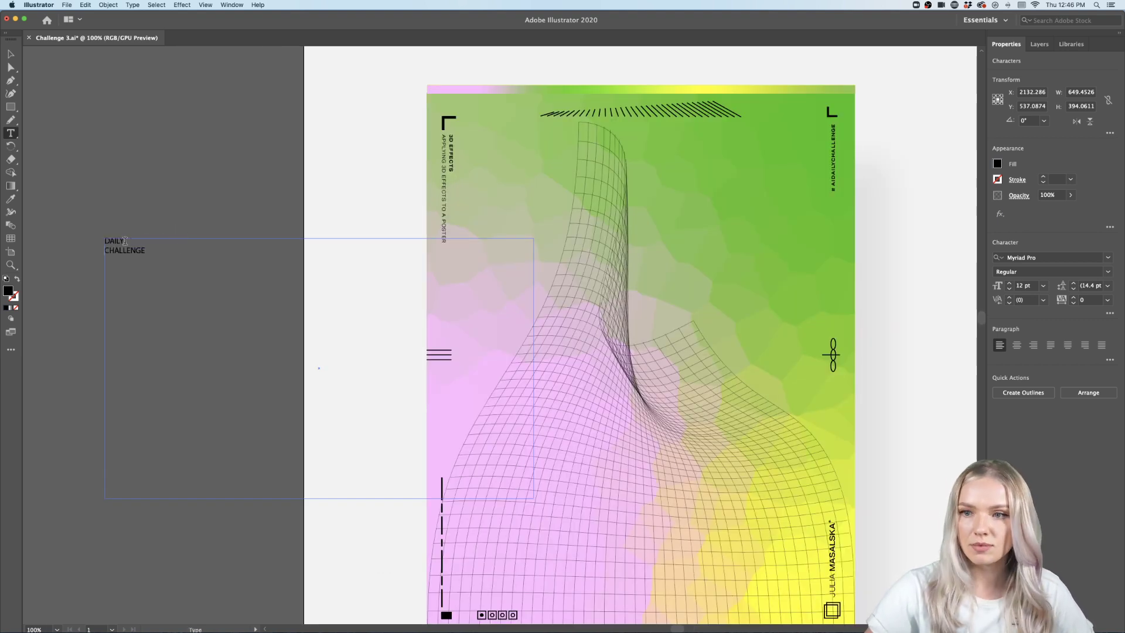
Set the whole DAILY CHALLENGE text in the Aktiv Grotesk Ex font with the Bold style.
{"action": "key", "text": "super+a"}
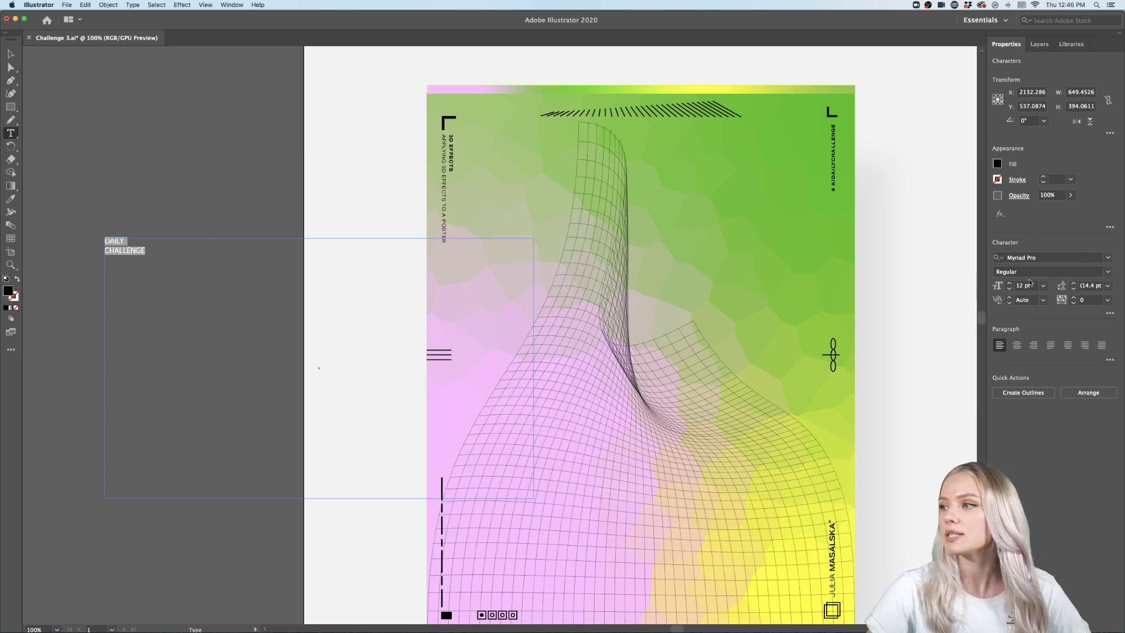
{"action": "left_click", "coordinate": [1108, 257]}
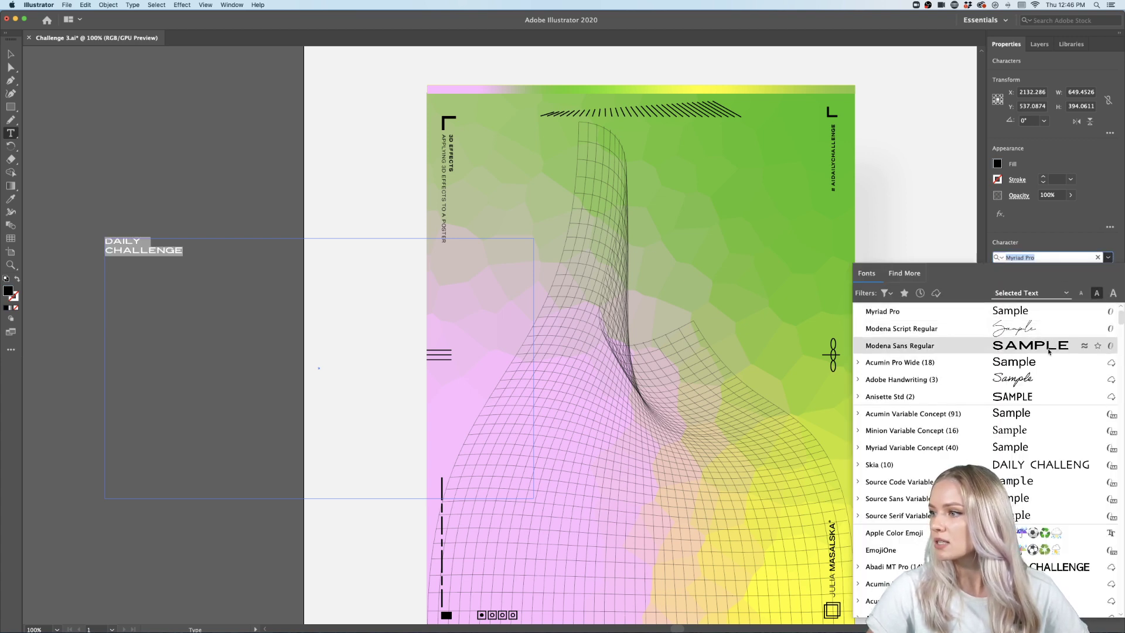
{"action": "scroll", "coordinate": [1053, 398], "scroll_direction": "down", "scroll_amount": 10}
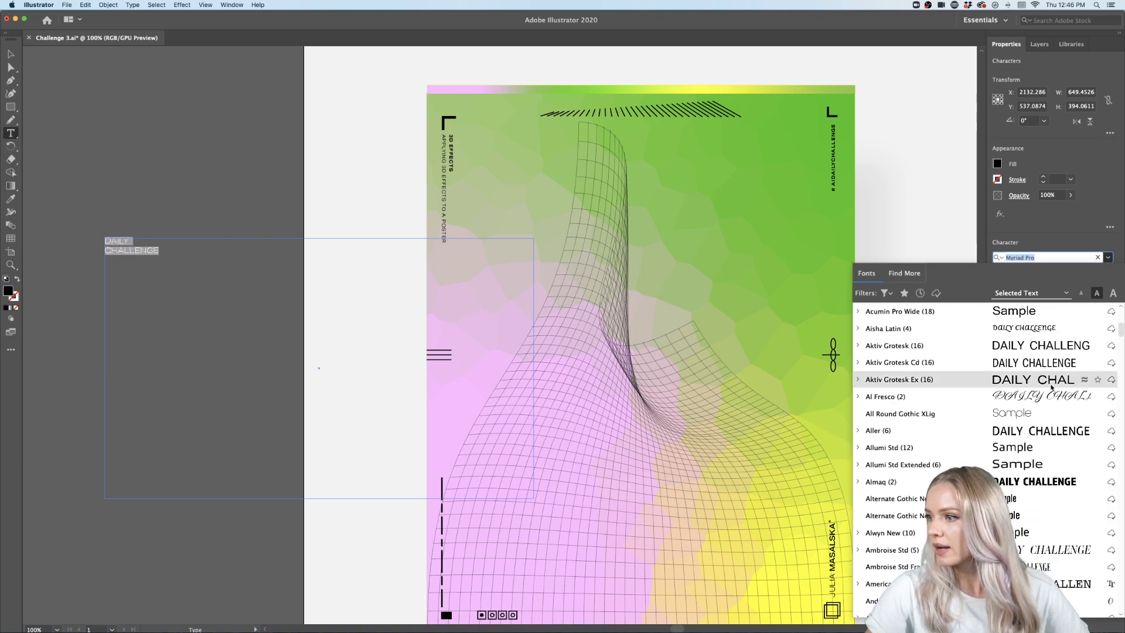
{"action": "left_click", "coordinate": [1048, 383]}
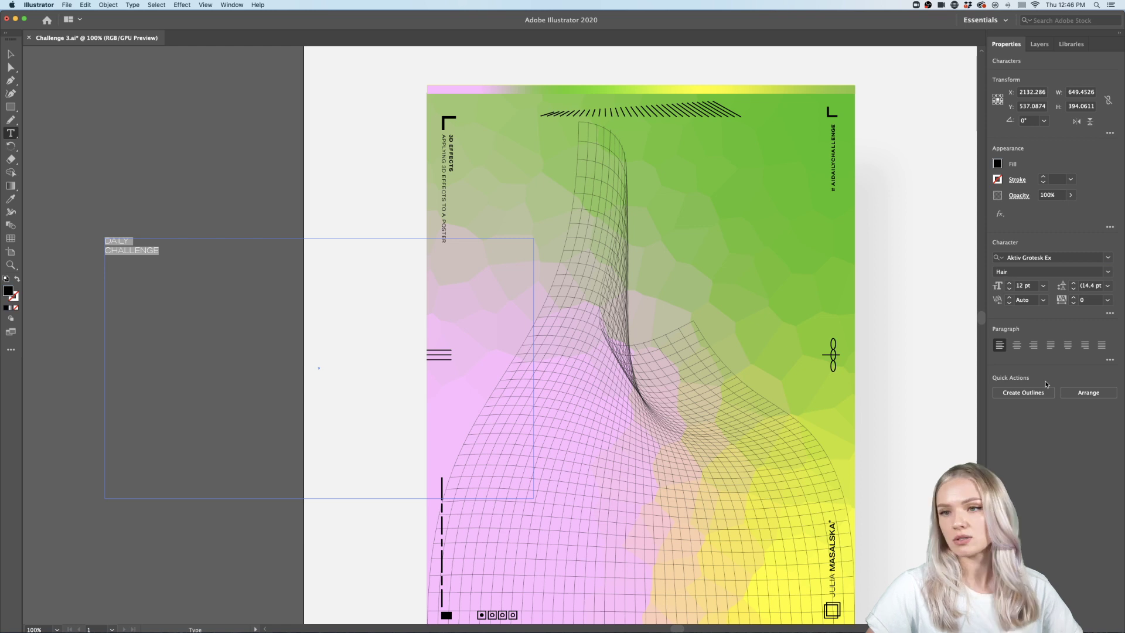
{"action": "left_click", "coordinate": [1112, 274]}
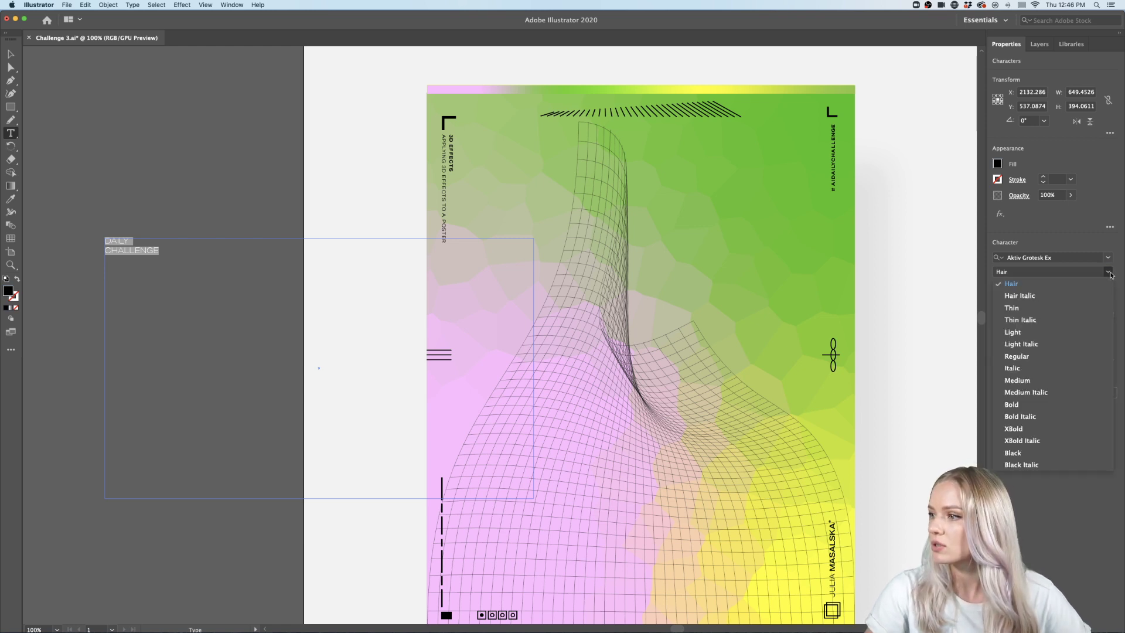
{"action": "left_click", "coordinate": [1012, 404]}
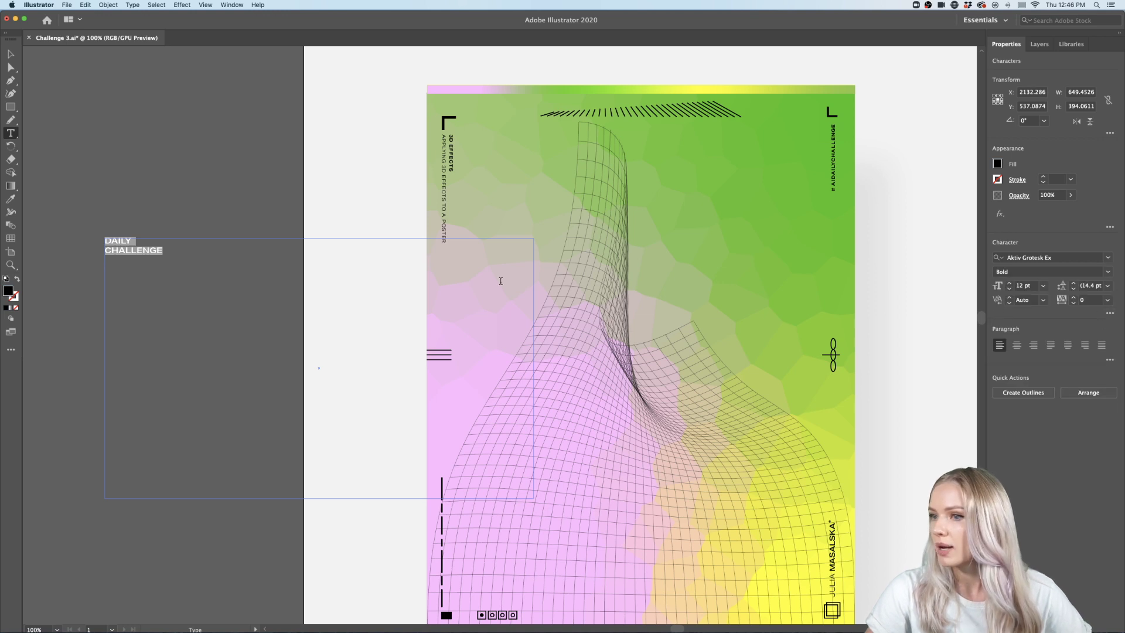
Centre-align the two lines of the DAILY CHALLENGE text.
{"action": "left_click", "coordinate": [11, 54]}
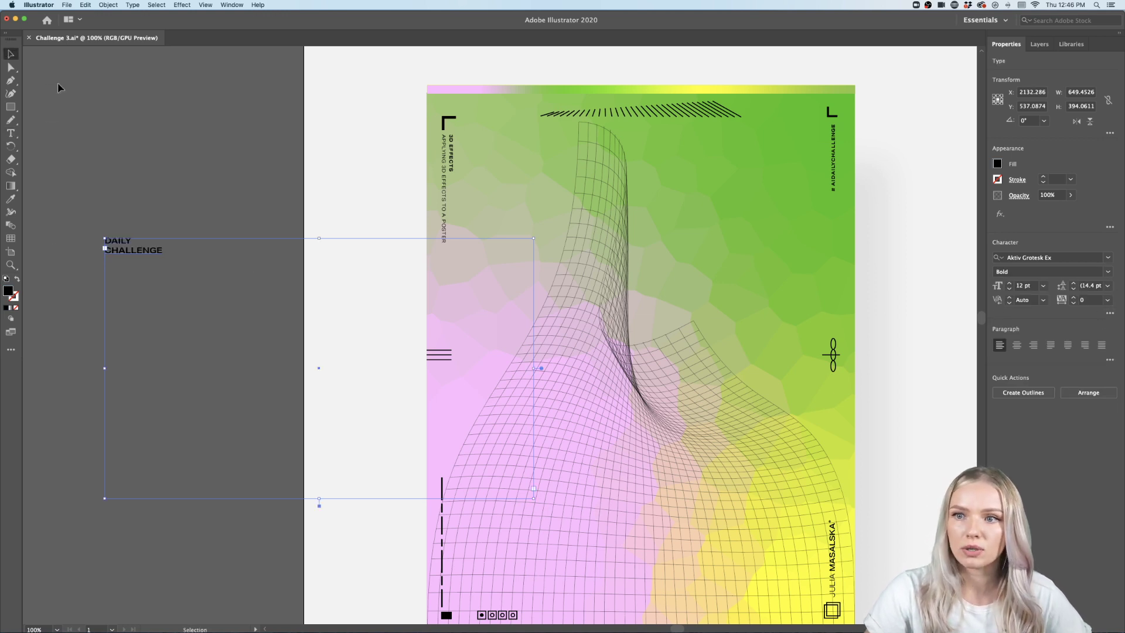
{"action": "scroll", "coordinate": [130, 254], "scroll_direction": "left", "scroll_amount": 2}
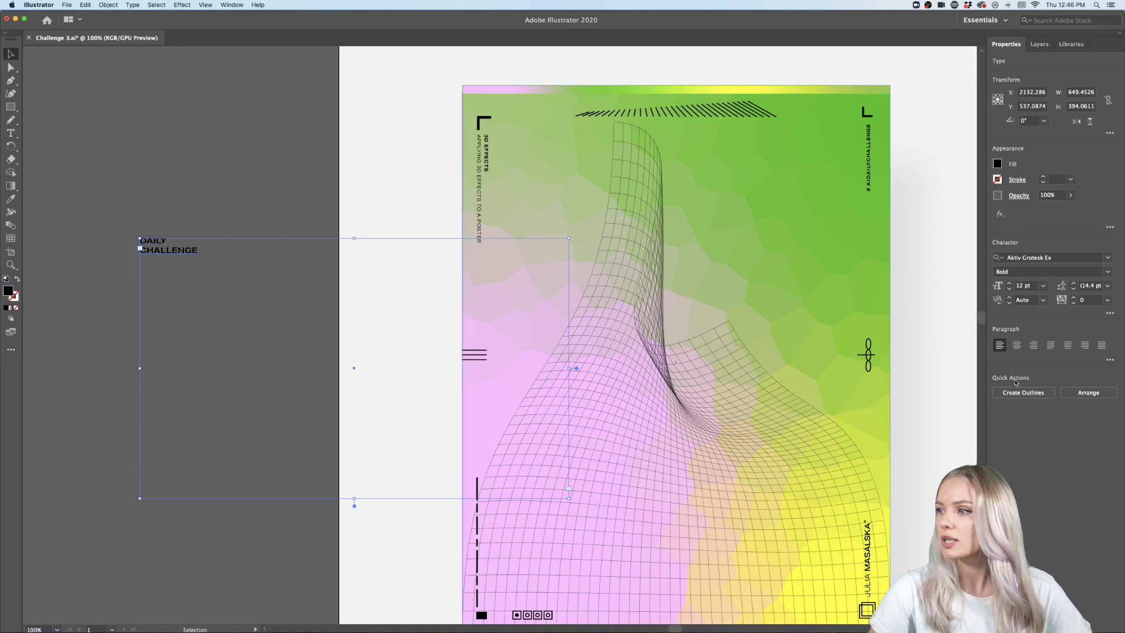
{"action": "left_click", "coordinate": [1018, 345]}
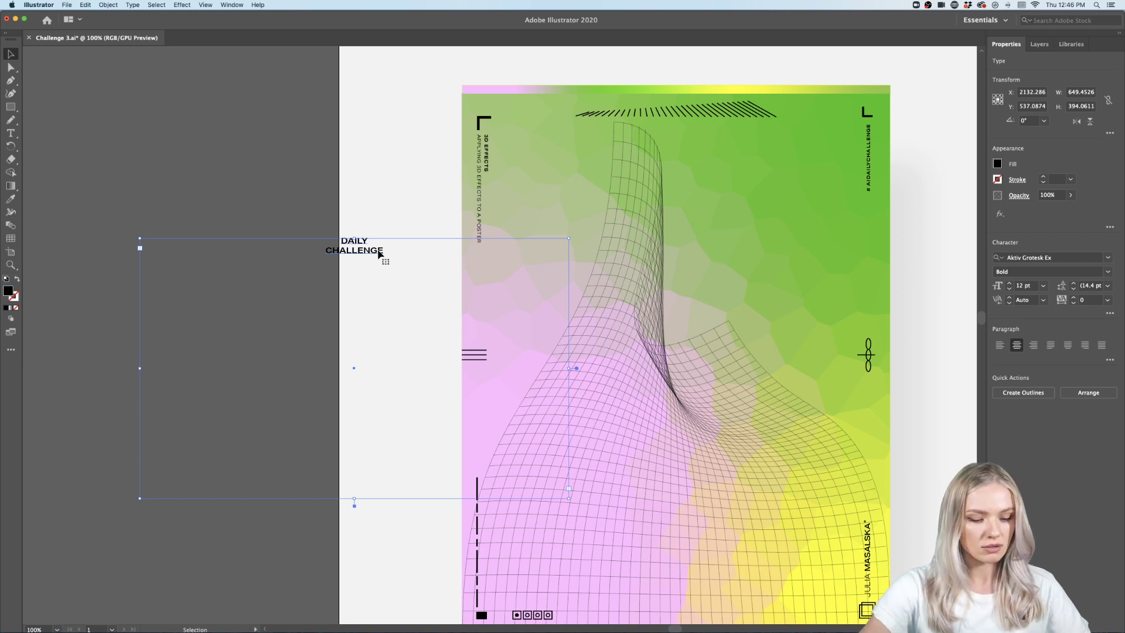
Convert the title text to outlines, scale it up to about 581 px wide and place it across the middle of the poster.
{"action": "key", "text": "super"}
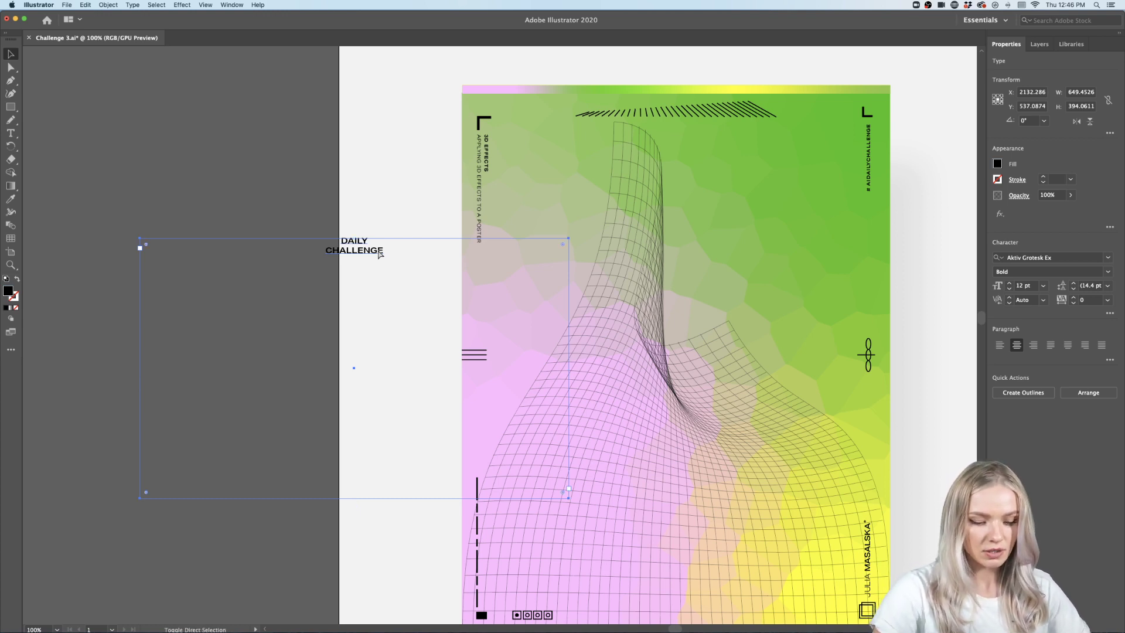
{"action": "key", "text": "super+shift+o"}
{"action": "left_click_drag", "start_coordinate": [383, 253], "coordinate": [546, 432]}
{"action": "left_click_drag", "start_coordinate": [440, 283], "coordinate": [731, 380]}
{"action": "scroll", "coordinate": [731, 380], "scroll_direction": "right", "scroll_amount": 5}
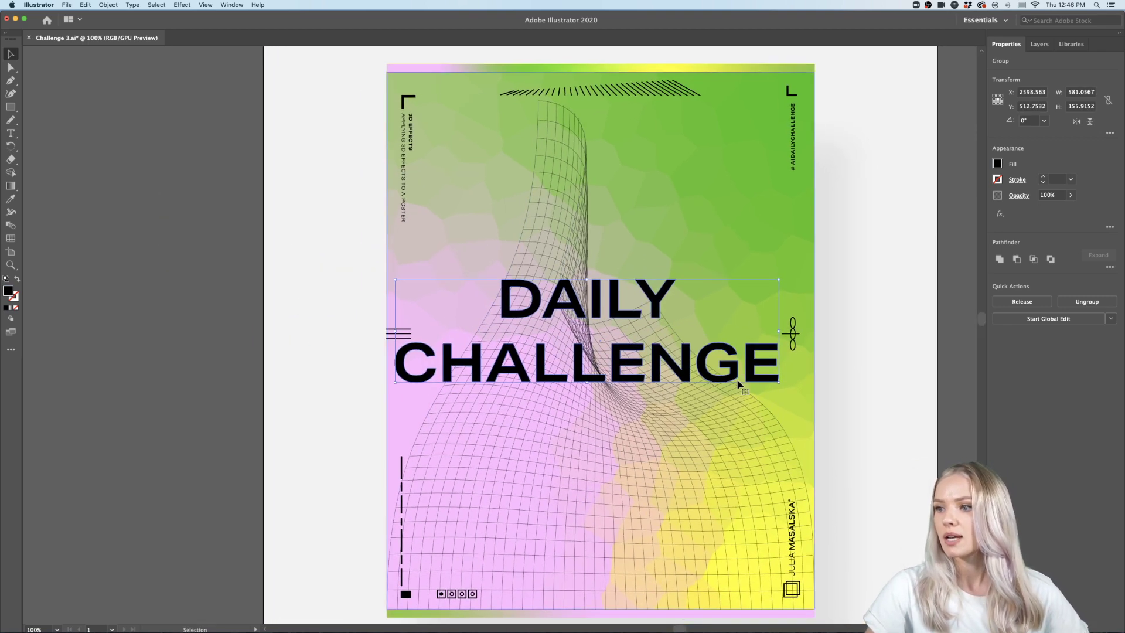
Isolate the outlined title group and try shifting the letter N of CHALLENGE left, returning it to its original position.
{"action": "scroll", "coordinate": [634, 361], "scroll_direction": "up", "scroll_amount": 1}
{"action": "double_click", "coordinate": [632, 362]}
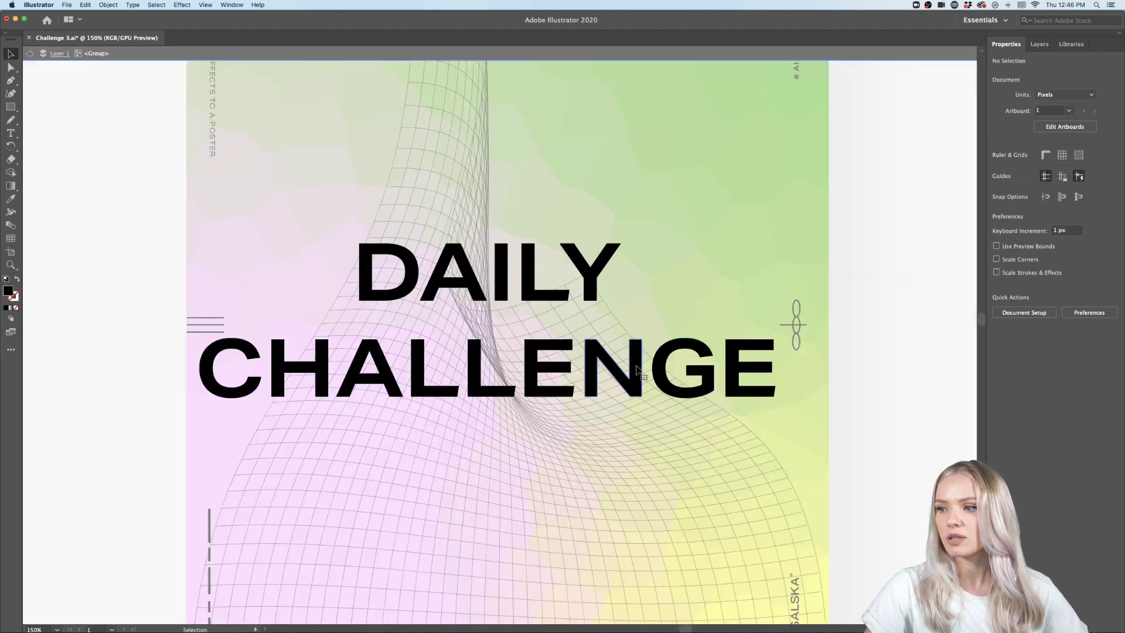
{"action": "left_click", "coordinate": [633, 369]}
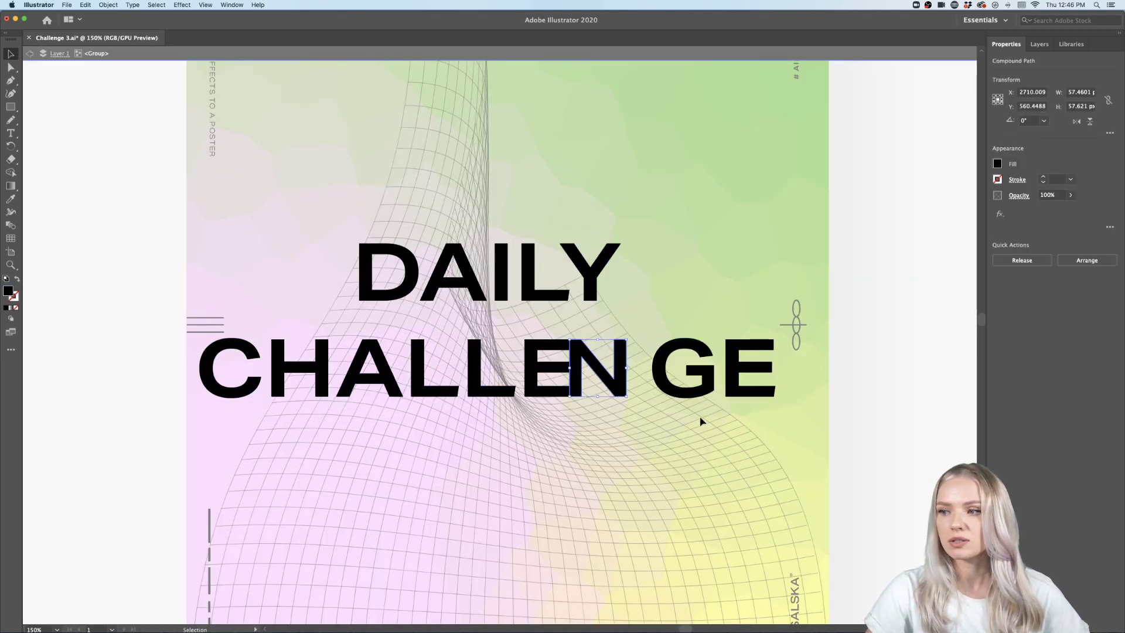
{"action": "key", "text": "Right"}
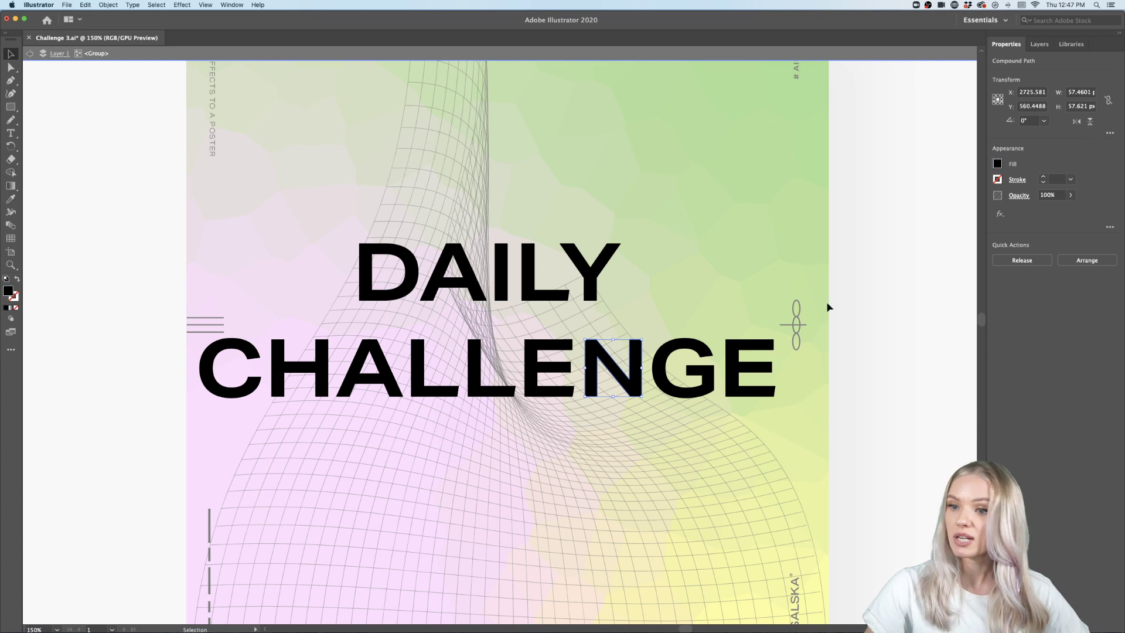
Apply an envelope distort mesh with 1 row and 1 column to the whole outlined title.
{"action": "key", "text": "super+a"}
{"action": "scroll", "coordinate": [167, 434], "scroll_direction": "left", "scroll_amount": 1}
{"action": "scroll", "coordinate": [174, 438], "scroll_direction": "right", "scroll_amount": 2}
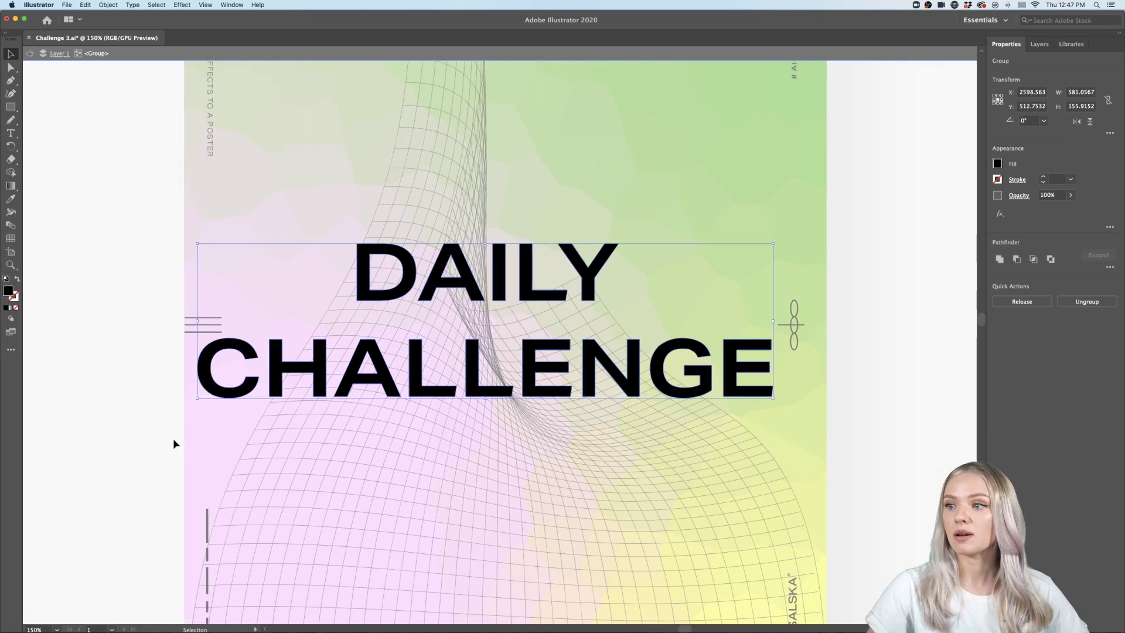
{"action": "left_click", "coordinate": [119, 6]}
{"action": "mouse_move", "coordinate": [156, 237]}
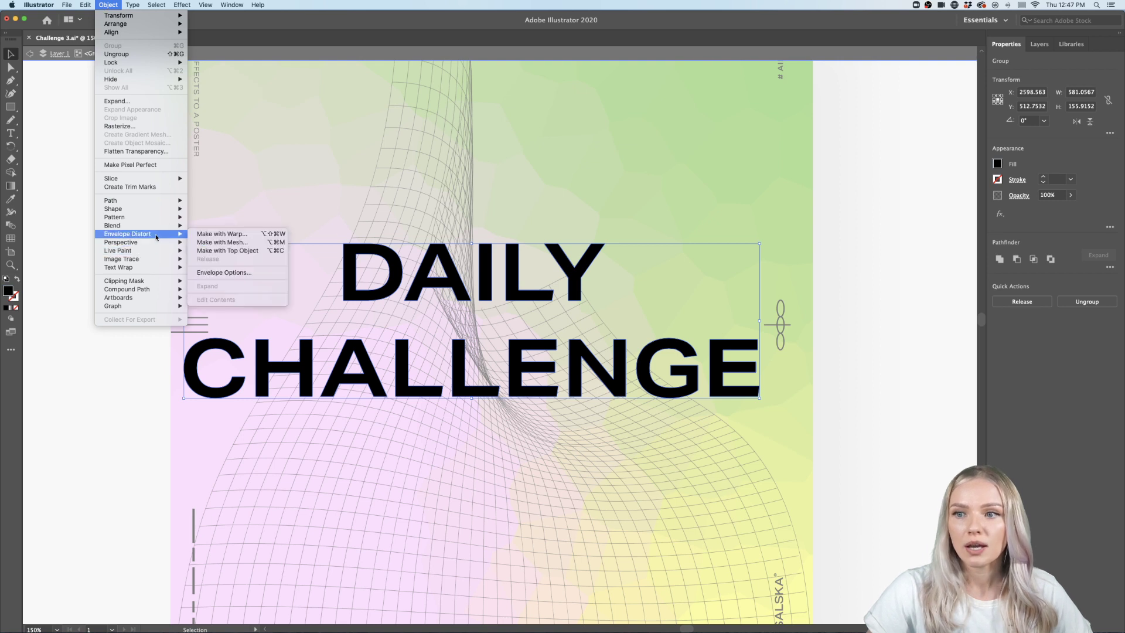
{"action": "left_click", "coordinate": [222, 242]}
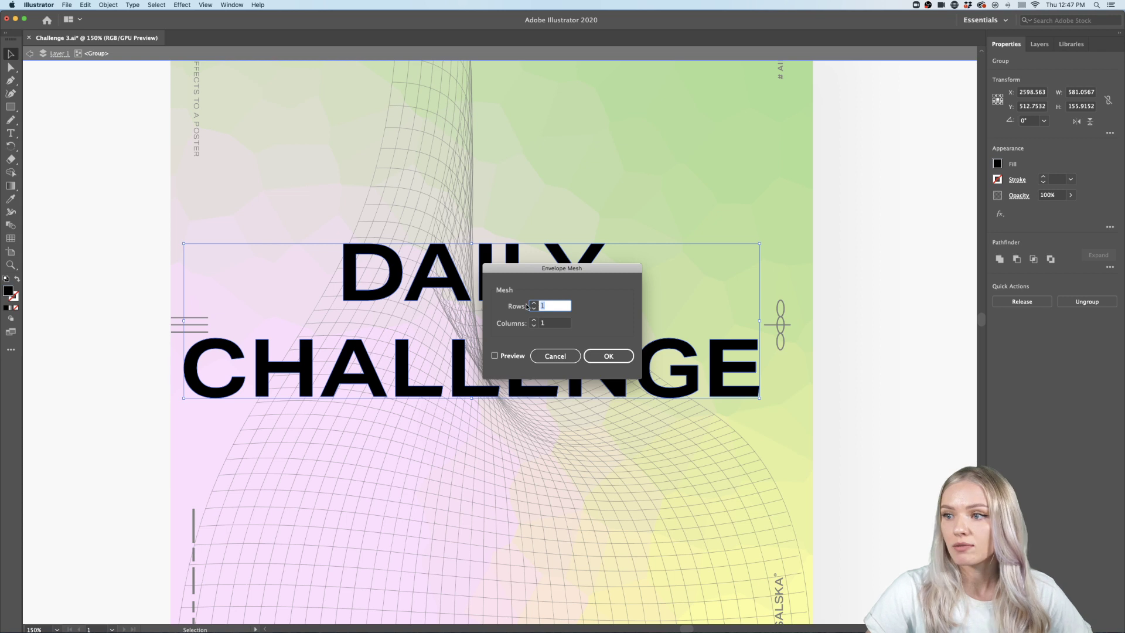
{"action": "left_click", "coordinate": [602, 356]}
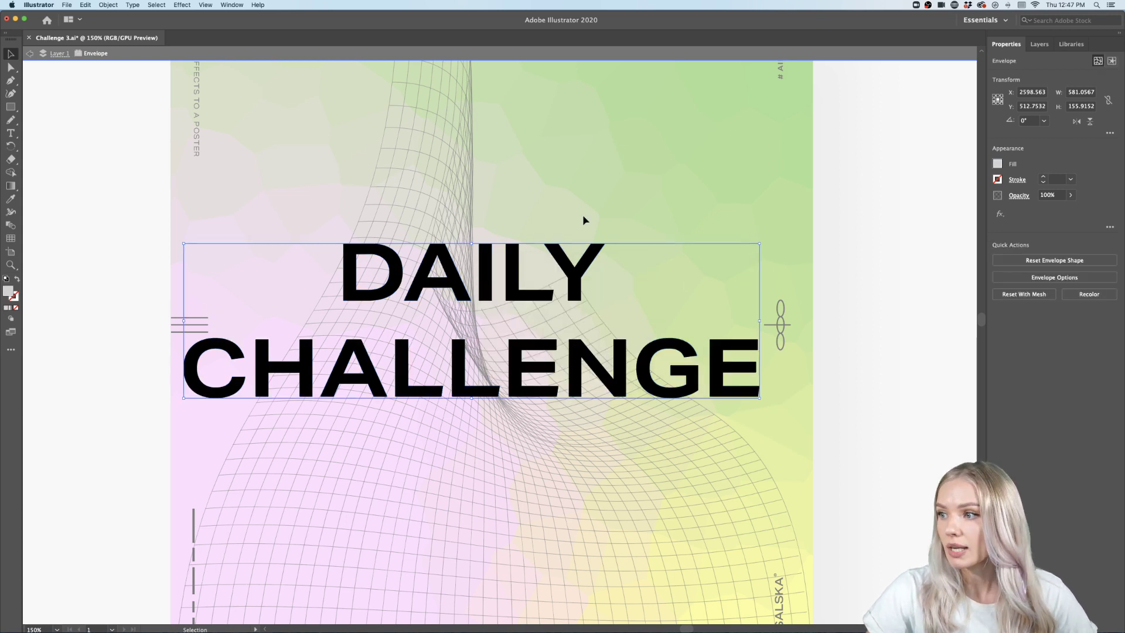
Move the title mesh's upper-left point about 97 px right and 60 px down, and extend the upper-right point's horizontal handle about 200 px left.
{"action": "left_click", "coordinate": [10, 67]}
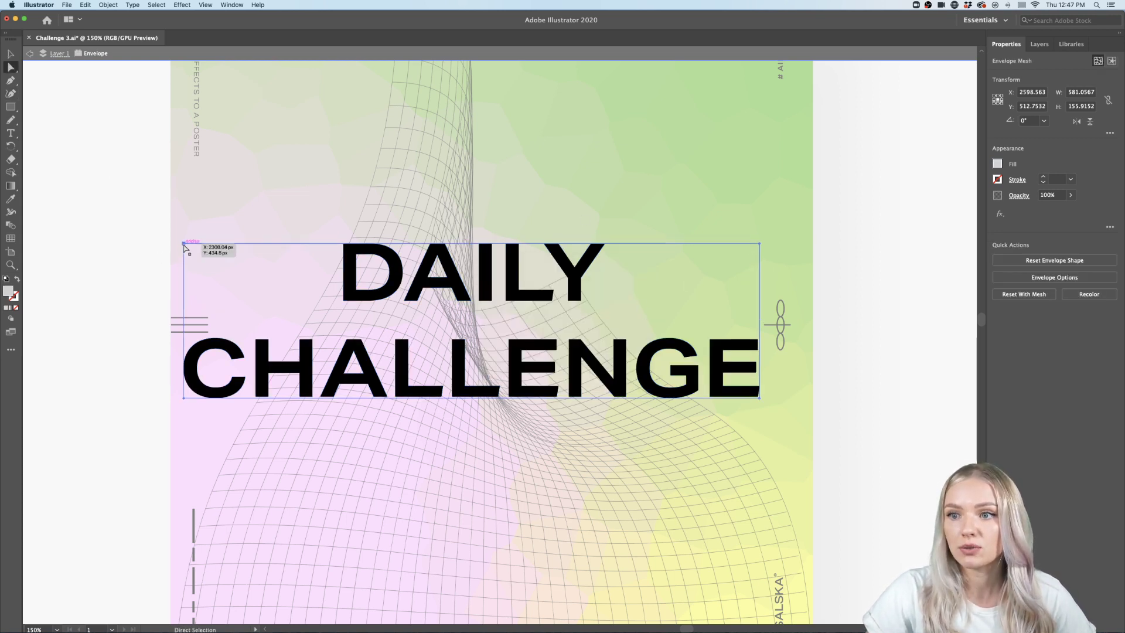
{"action": "left_click_drag", "start_coordinate": [184, 244], "coordinate": [280, 305]}
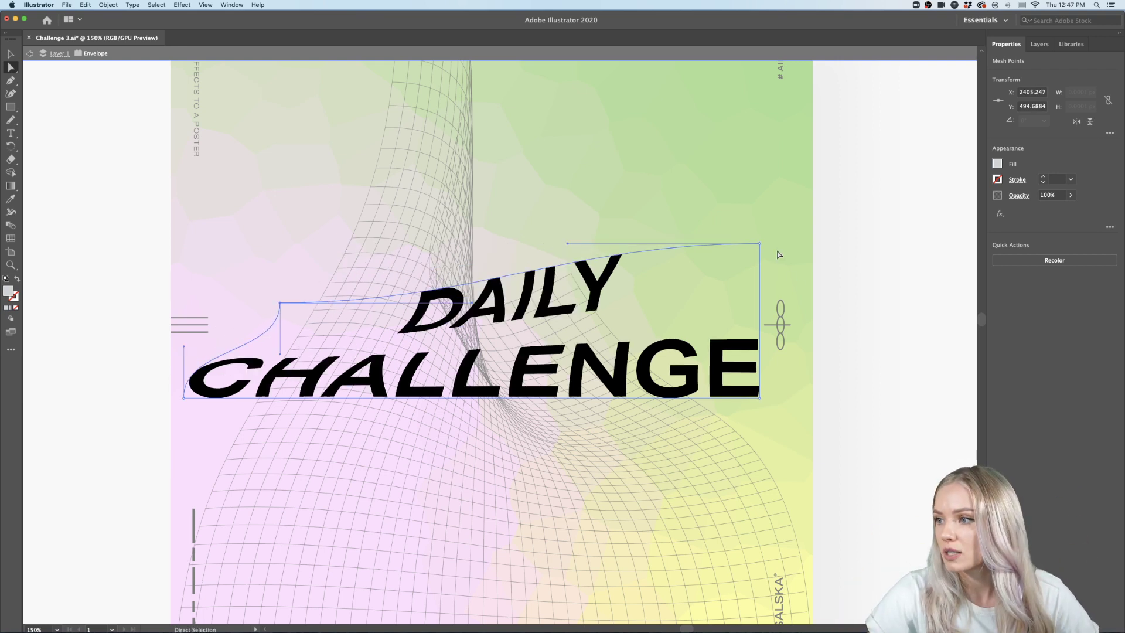
{"action": "left_click_drag", "start_coordinate": [567, 244], "coordinate": [368, 243]}
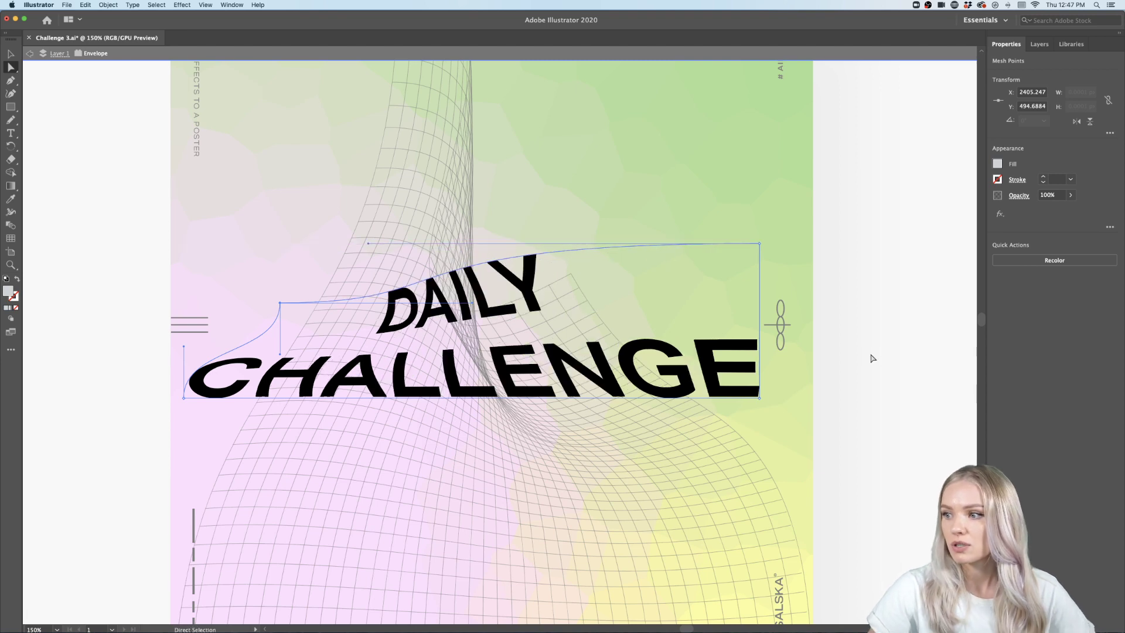
{"action": "left_click", "coordinate": [871, 358]}
{"action": "key", "text": "super+0"}
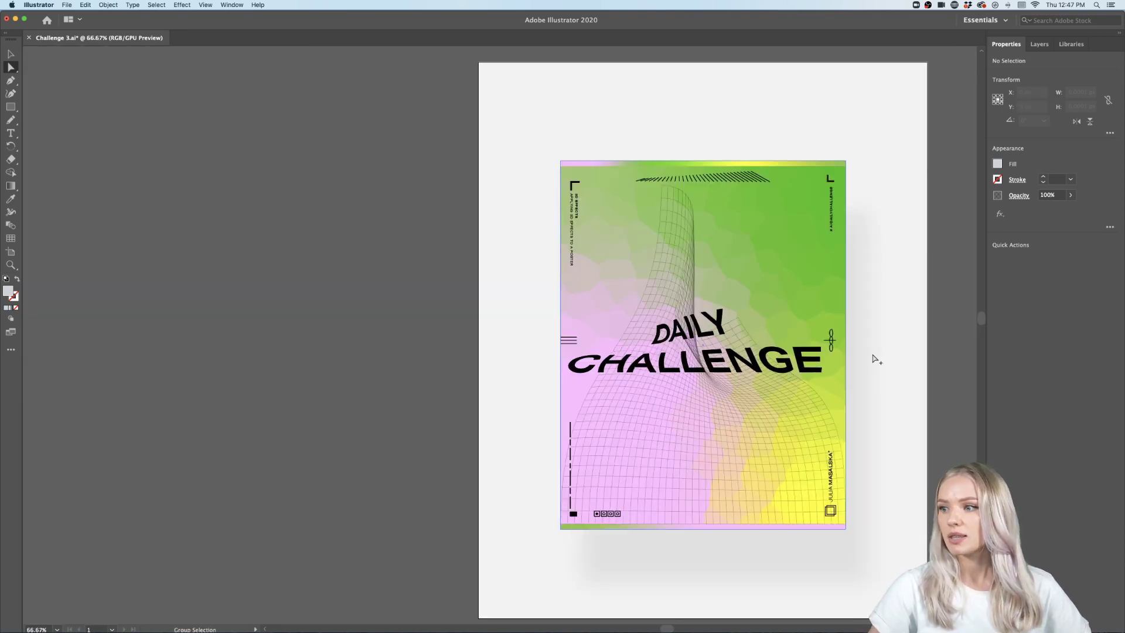
Move the warped title up by about 49 px on the poster.
{"action": "scroll", "coordinate": [873, 358], "scroll_direction": "right", "scroll_amount": 3}
{"action": "scroll", "coordinate": [768, 371], "scroll_direction": "up", "scroll_amount": 1}
{"action": "scroll", "coordinate": [769, 373], "scroll_direction": "down", "scroll_amount": 1}
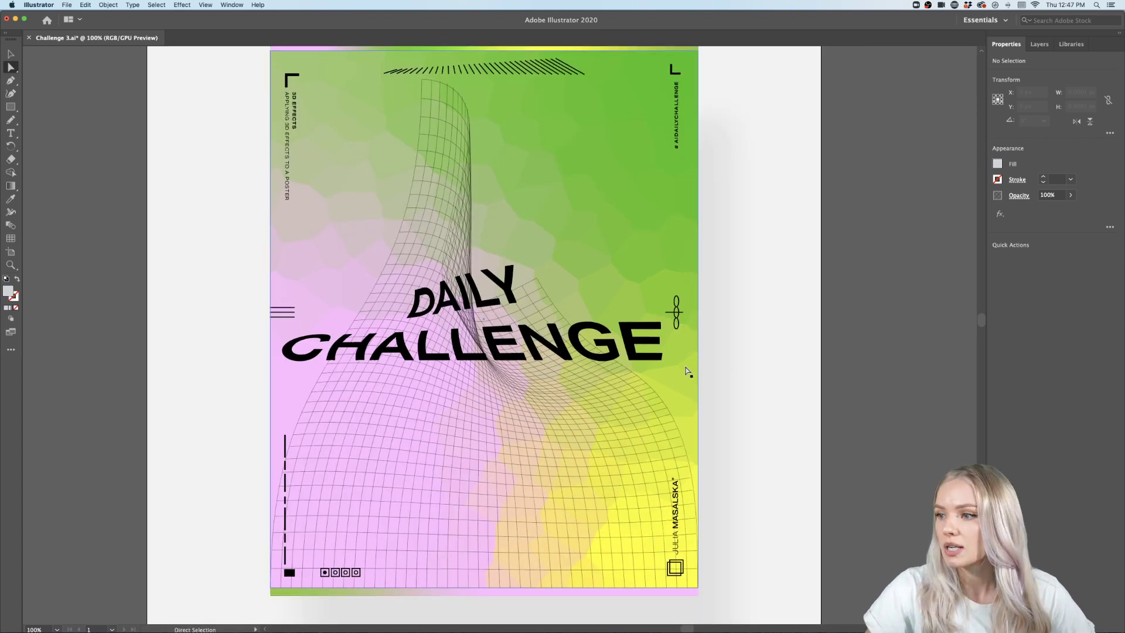
{"action": "left_click_drag", "start_coordinate": [641, 362], "coordinate": [644, 330]}
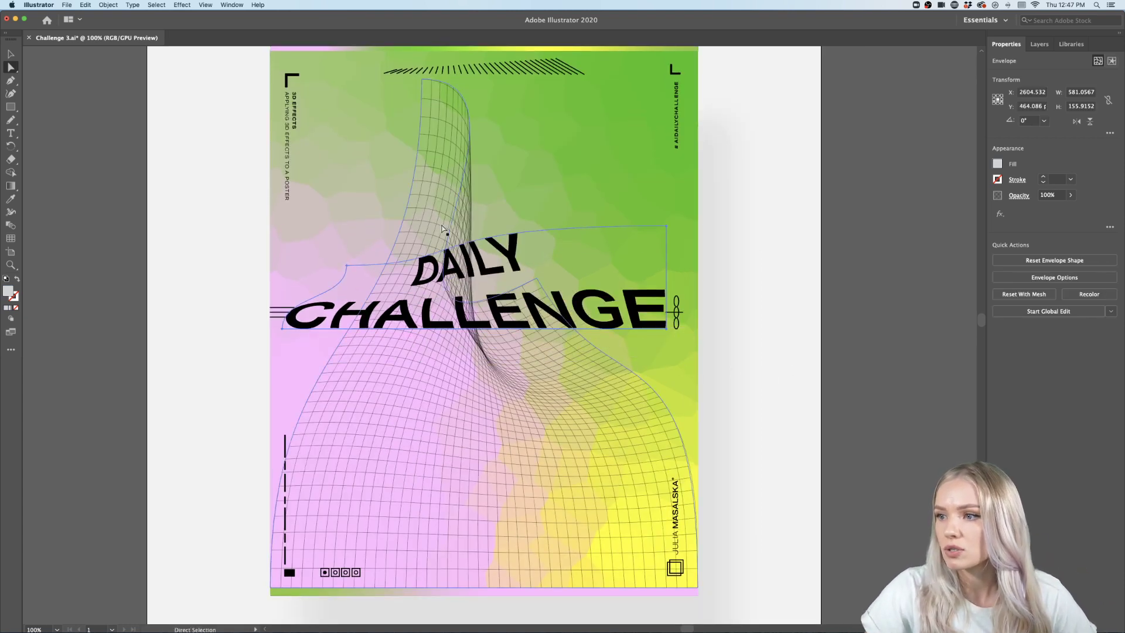
Stretch the warped title taller, scale it proportionally to about 457 × 165 px, and centre it horizontally on the poster.
{"action": "left_click", "coordinate": [10, 54]}
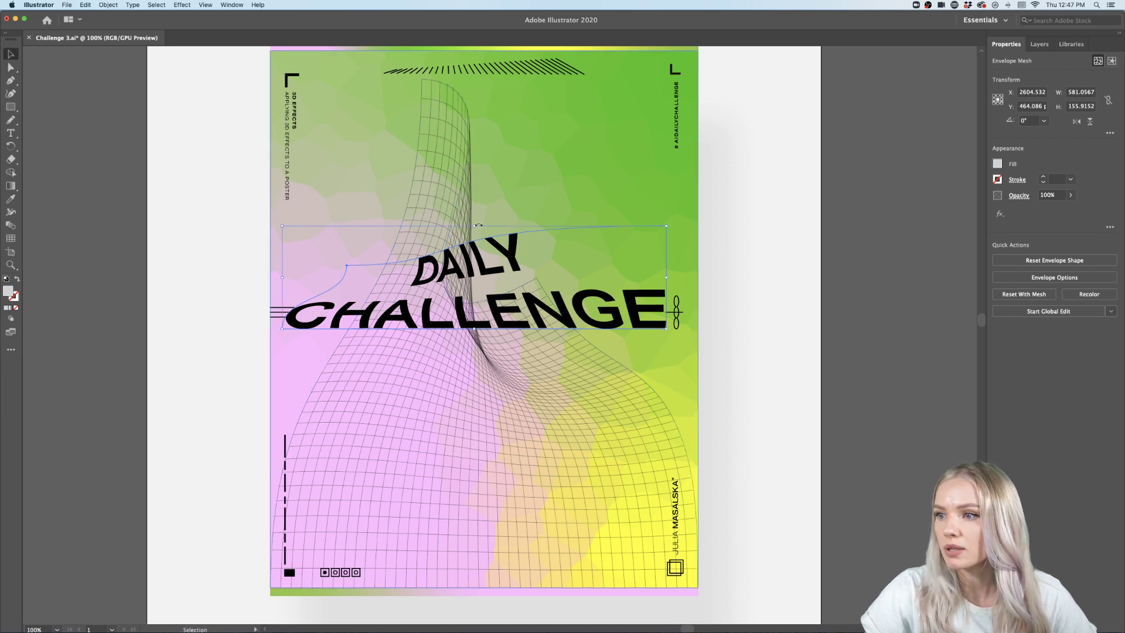
{"action": "left_click_drag", "start_coordinate": [473, 226], "coordinate": [474, 189]}
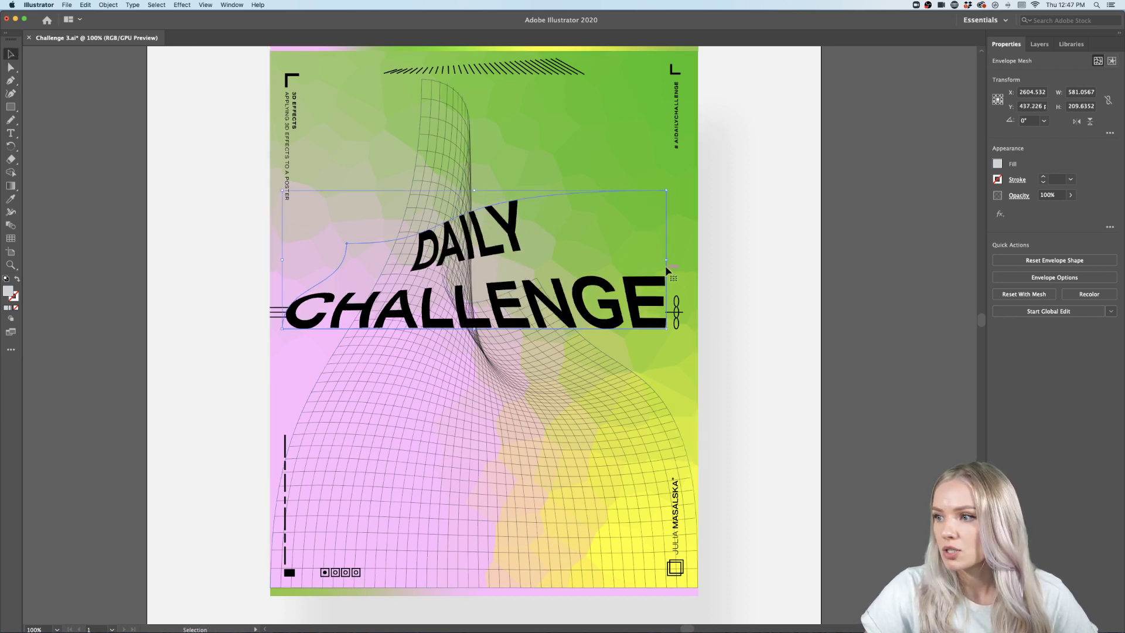
{"action": "left_click_drag", "start_coordinate": [666, 261], "coordinate": [584, 261]}
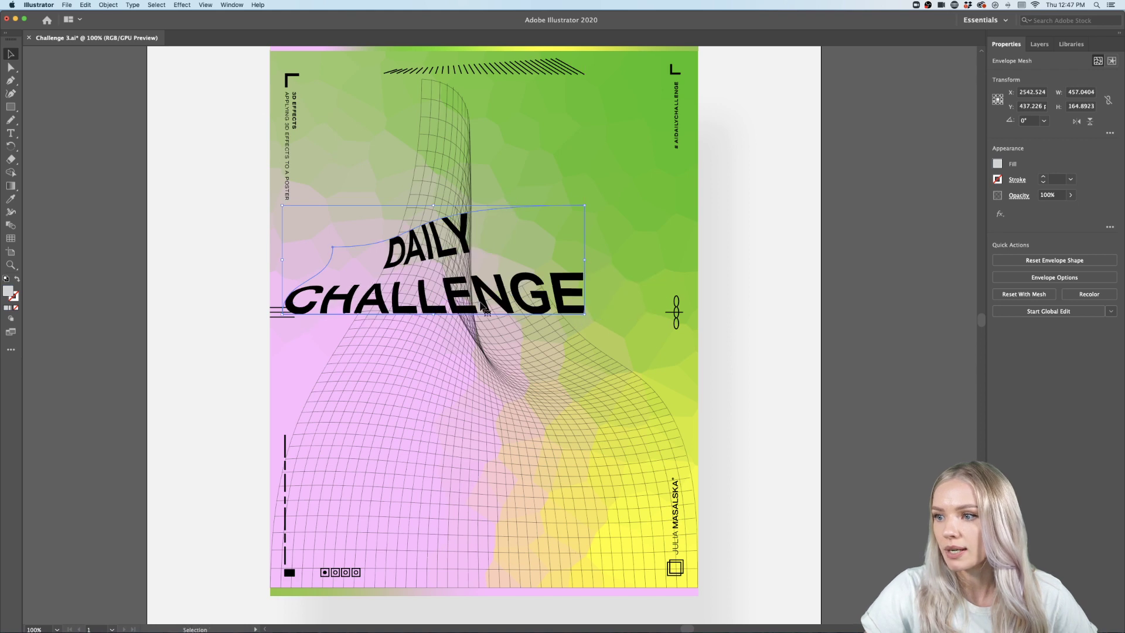
{"action": "left_click_drag", "start_coordinate": [488, 304], "coordinate": [538, 308]}
{"action": "left_click", "coordinate": [822, 339]}
{"action": "scroll", "coordinate": [826, 351], "scroll_direction": "down", "scroll_amount": 3}
{"action": "left_click", "coordinate": [871, 357]}
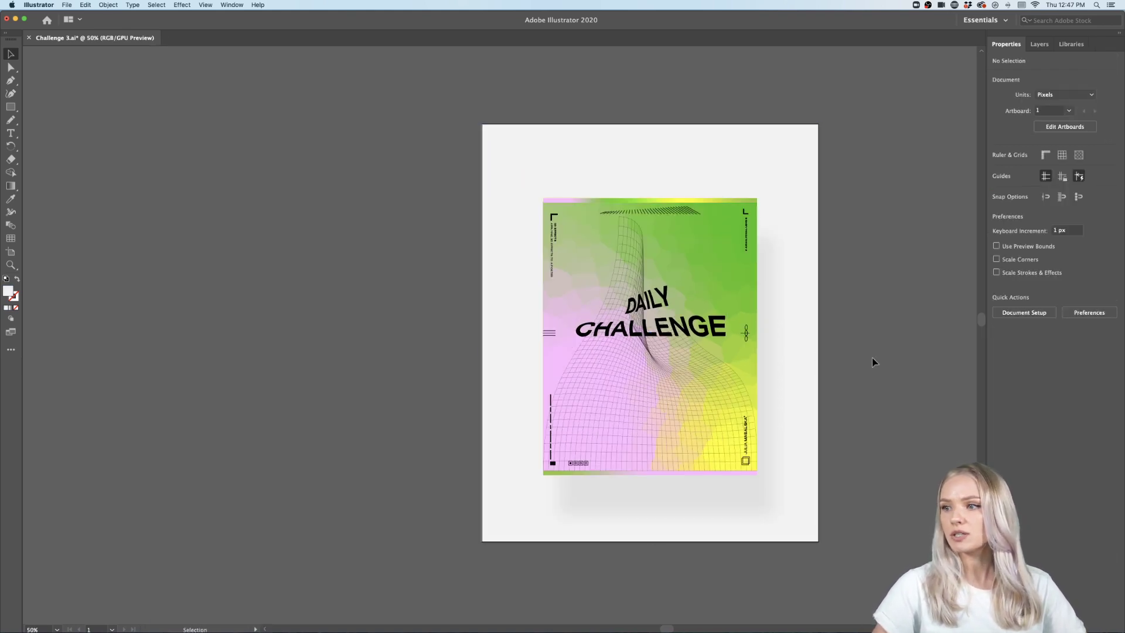
{"action": "scroll", "coordinate": [820, 358], "scroll_direction": "right", "scroll_amount": 3}
{"action": "scroll", "coordinate": [766, 358], "scroll_direction": "right", "scroll_amount": 2}
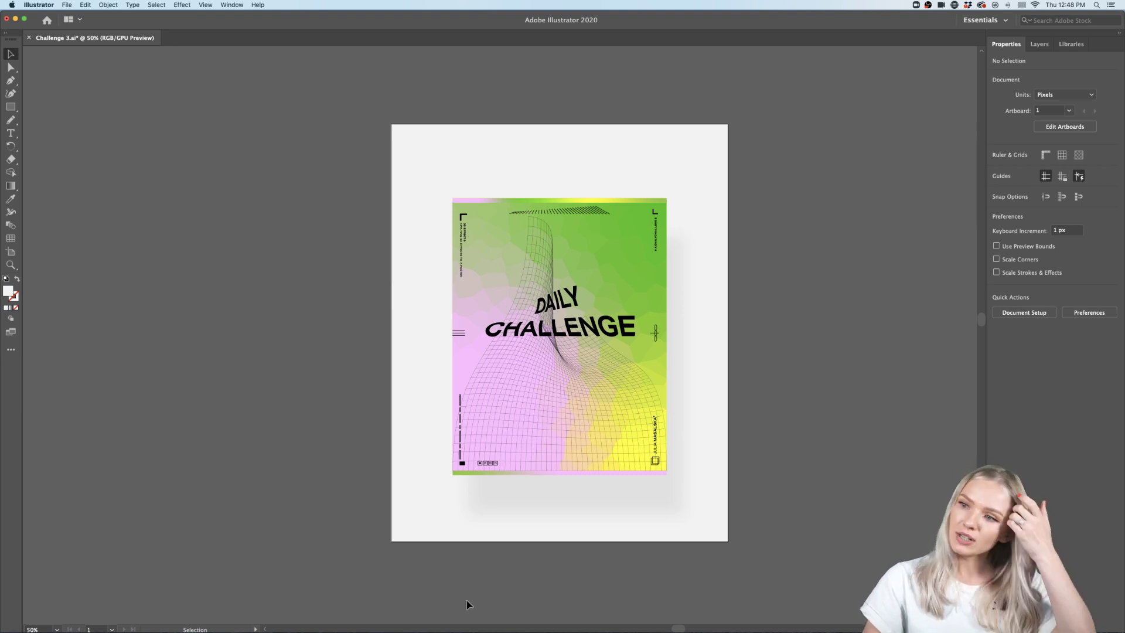
{"action": "scroll", "coordinate": [623, 570], "scroll_direction": "right", "scroll_amount": 5}
{"action": "scroll", "coordinate": [730, 463], "scroll_direction": "right", "scroll_amount": 2}
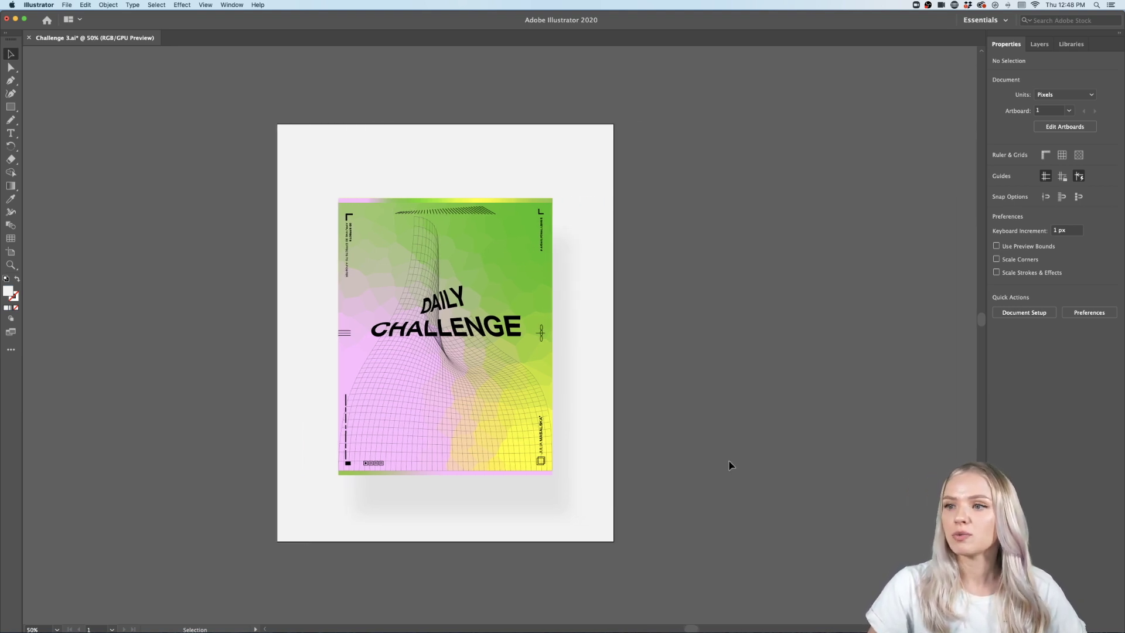
Export the artboard for screens as a 1x JPG 100, replacing the existing Artboard 2-100.jpg.
{"action": "left_click", "coordinate": [66, 6]}
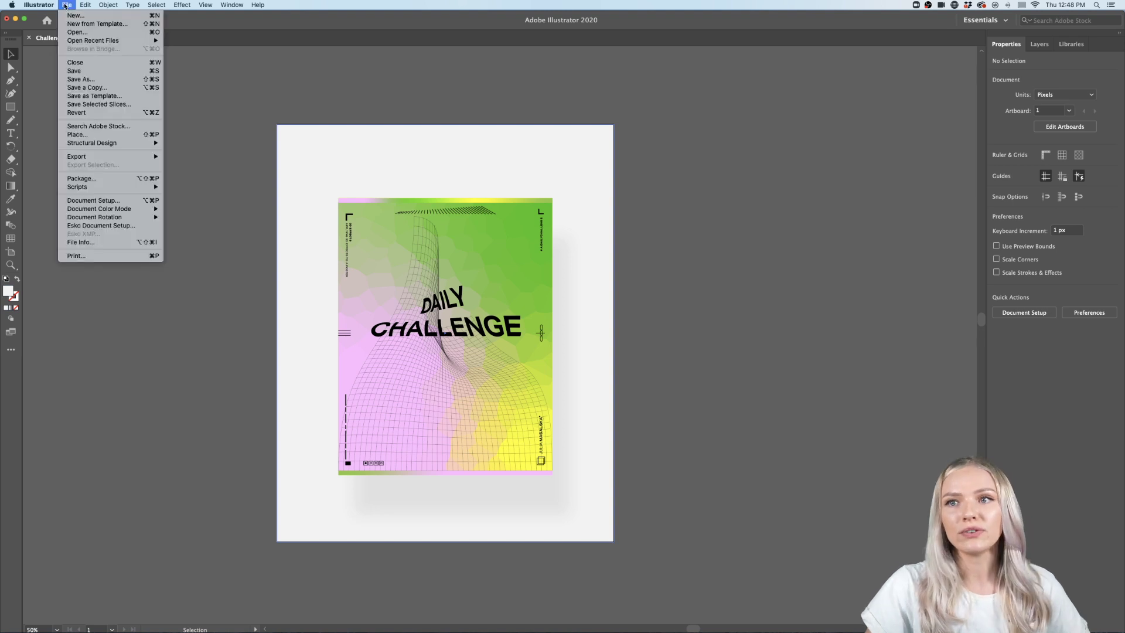
{"action": "mouse_move", "coordinate": [135, 156]}
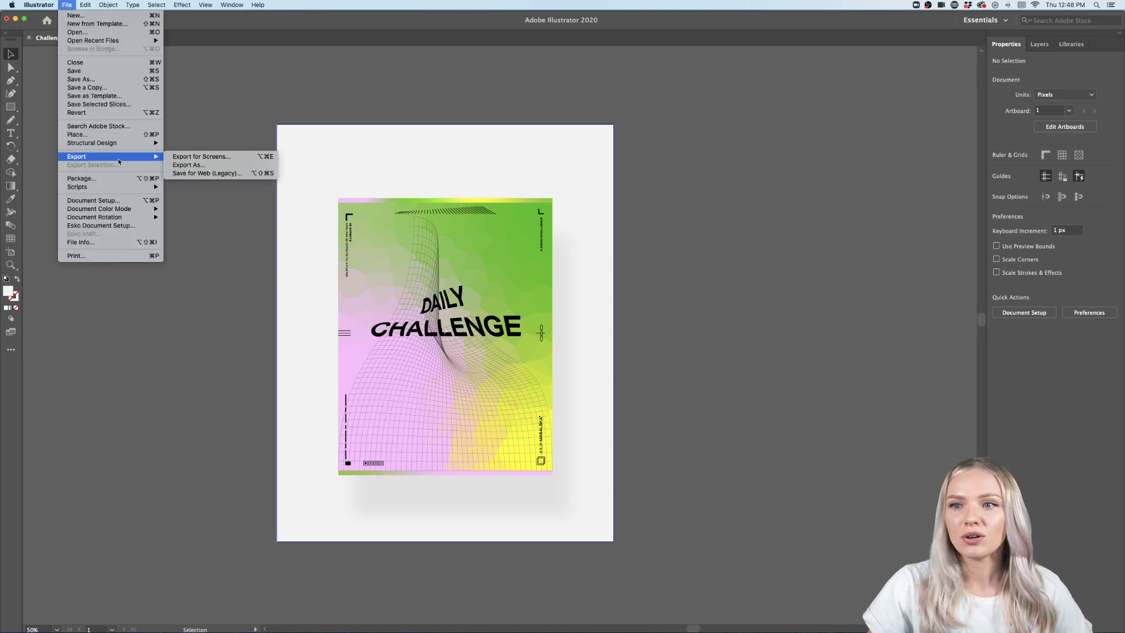
{"action": "left_click", "coordinate": [214, 156]}
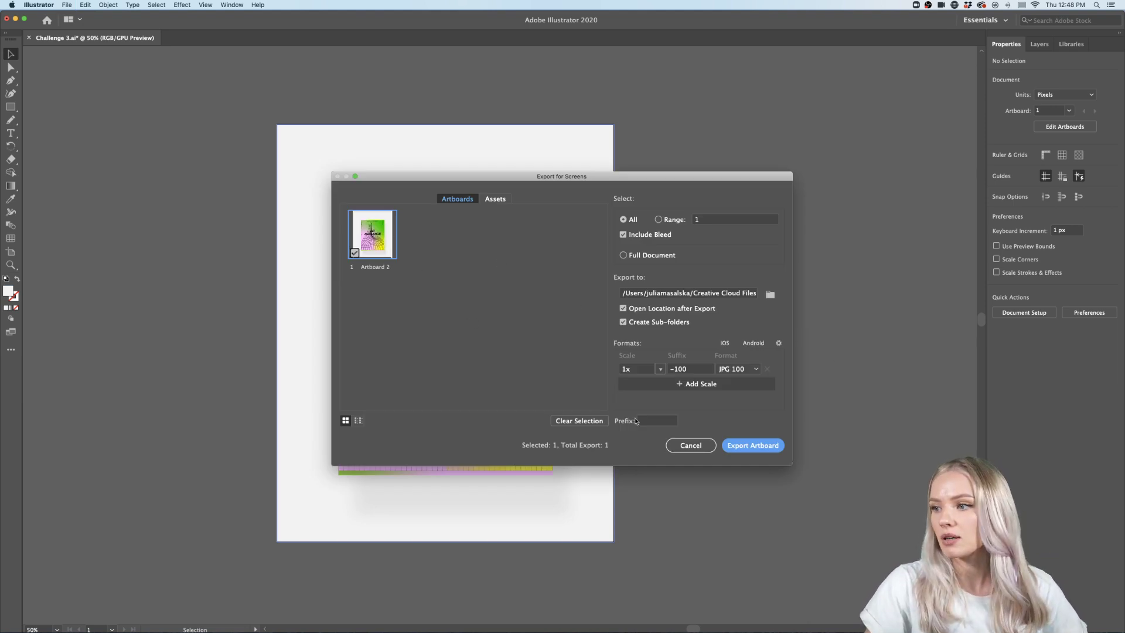
{"action": "left_click", "coordinate": [761, 447]}
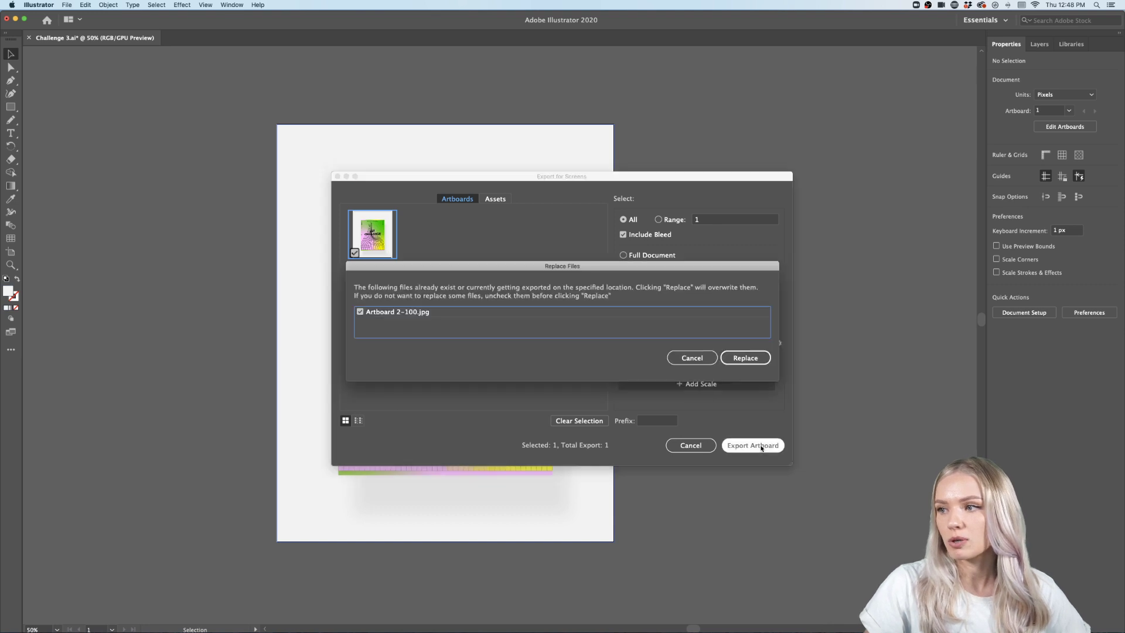
{"action": "left_click", "coordinate": [745, 358]}
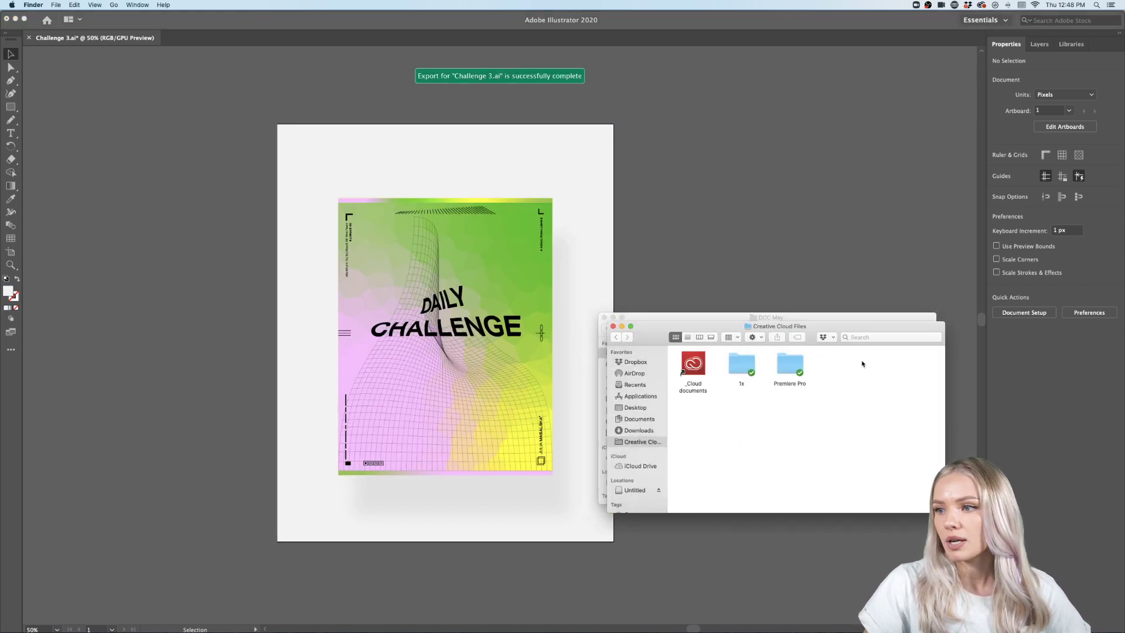
Open the exported Artboard 2-100.jpg from the 1x folder in Preview to check the poster.
{"action": "left_click_drag", "start_coordinate": [803, 341], "coordinate": [561, 313]}
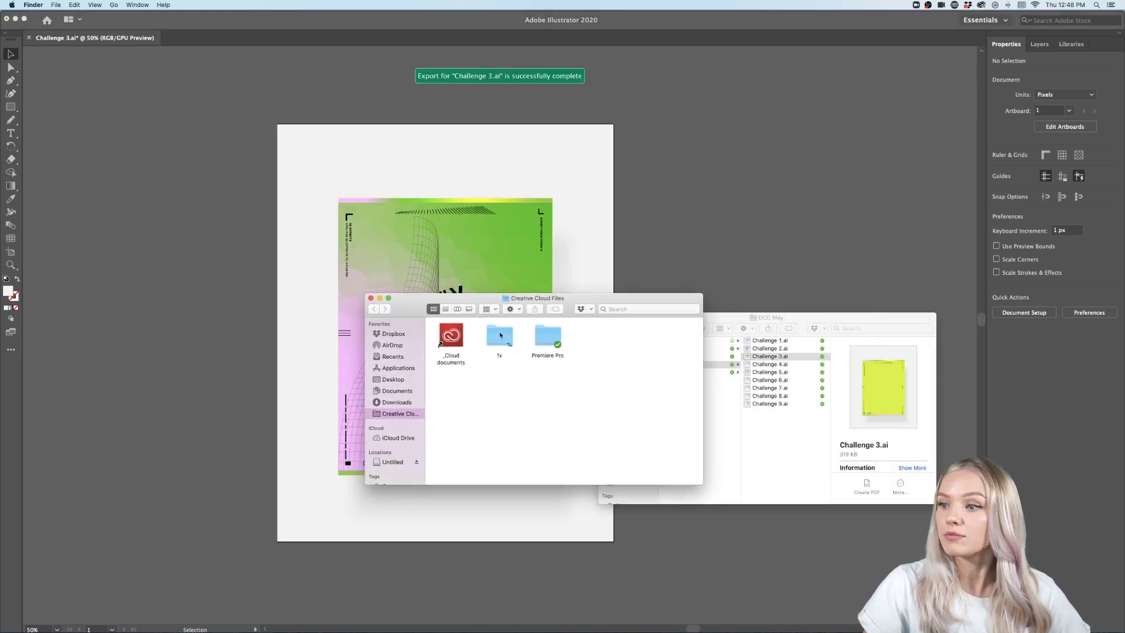
{"action": "double_click", "coordinate": [500, 335]}
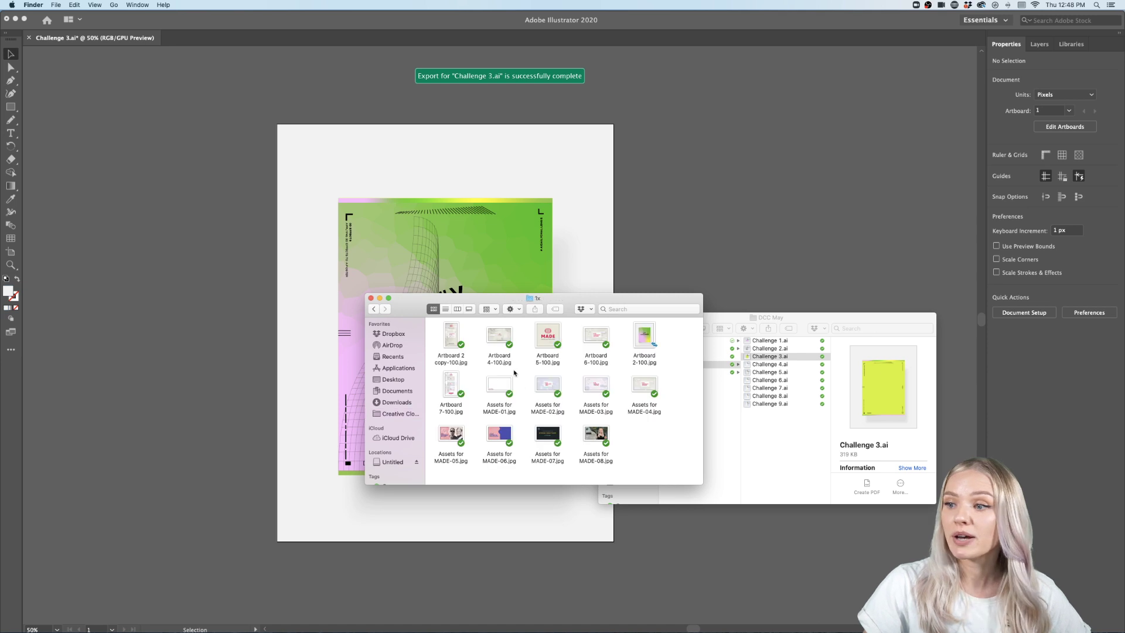
{"action": "right_click", "coordinate": [639, 336]}
{"action": "mouse_move", "coordinate": [703, 347]}
{"action": "left_click", "coordinate": [780, 348]}
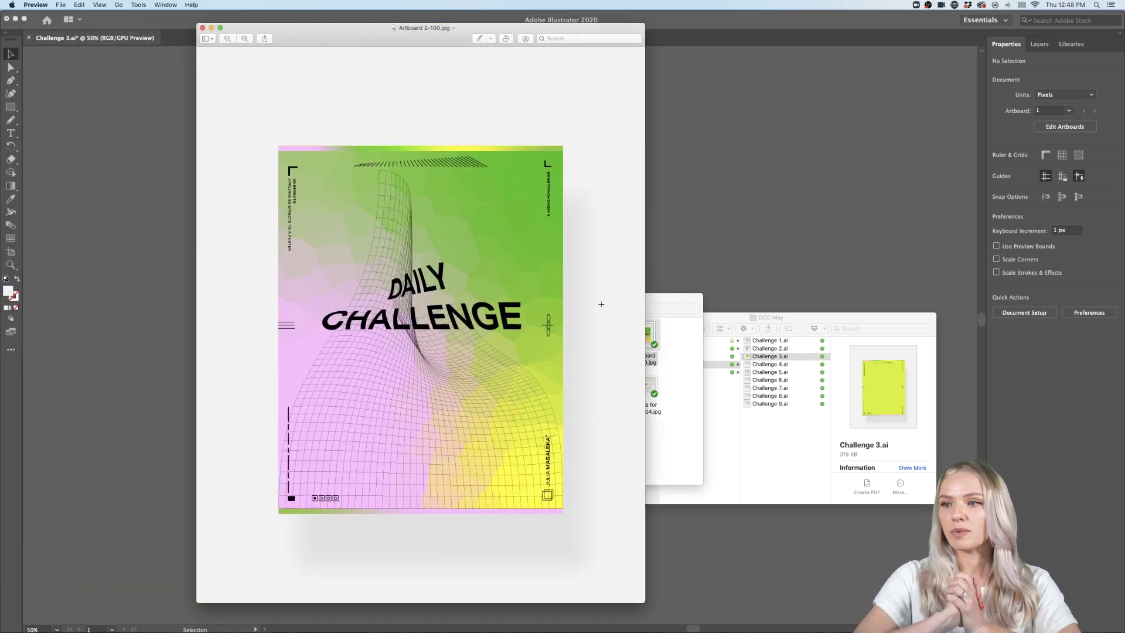
Switch back to Illustrator and export the artboard for screens again as a 1x JPG 100, replacing Artboard 2-100.jpg.
{"action": "mouse_move", "coordinate": [343, 629]}
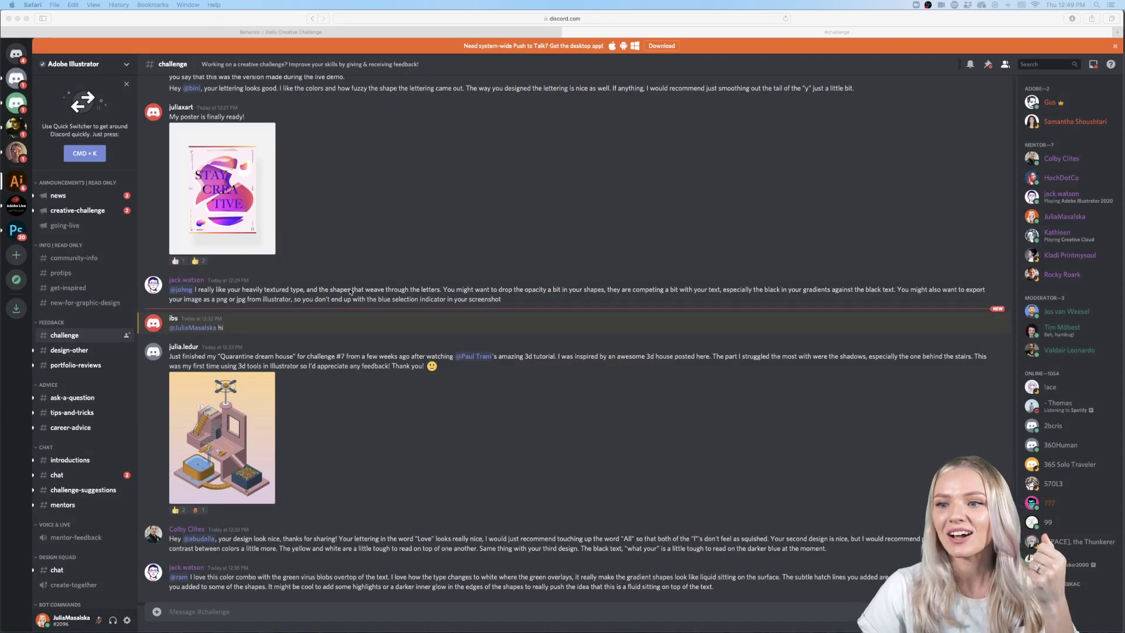
{"action": "mouse_move", "coordinate": [386, 627]}
{"action": "left_click", "coordinate": [350, 611]}
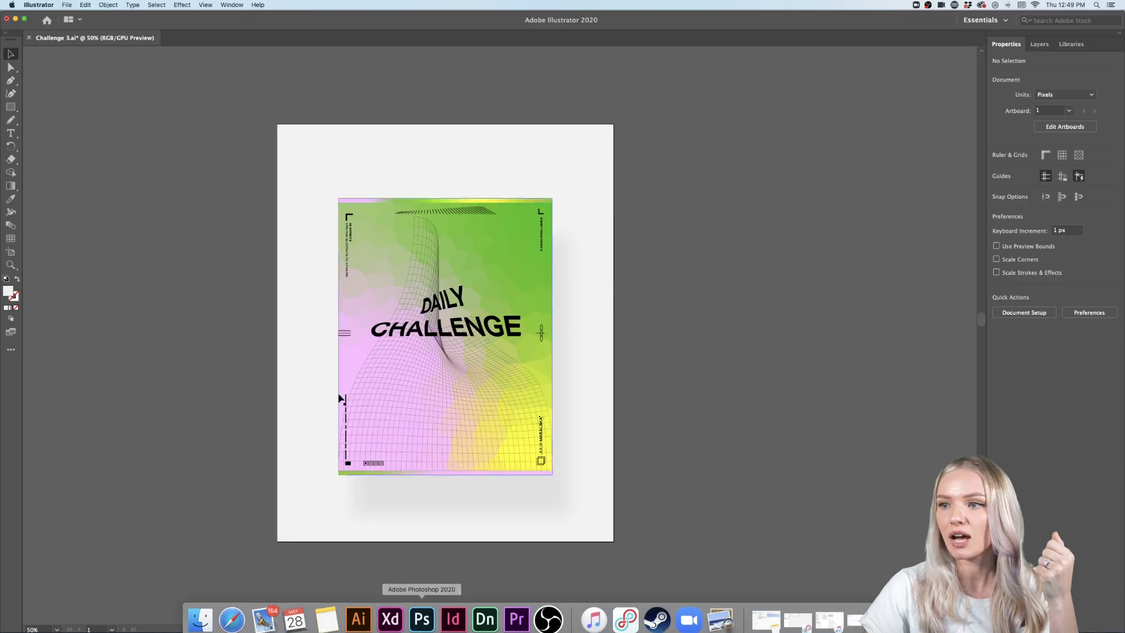
{"action": "left_click", "coordinate": [67, 5]}
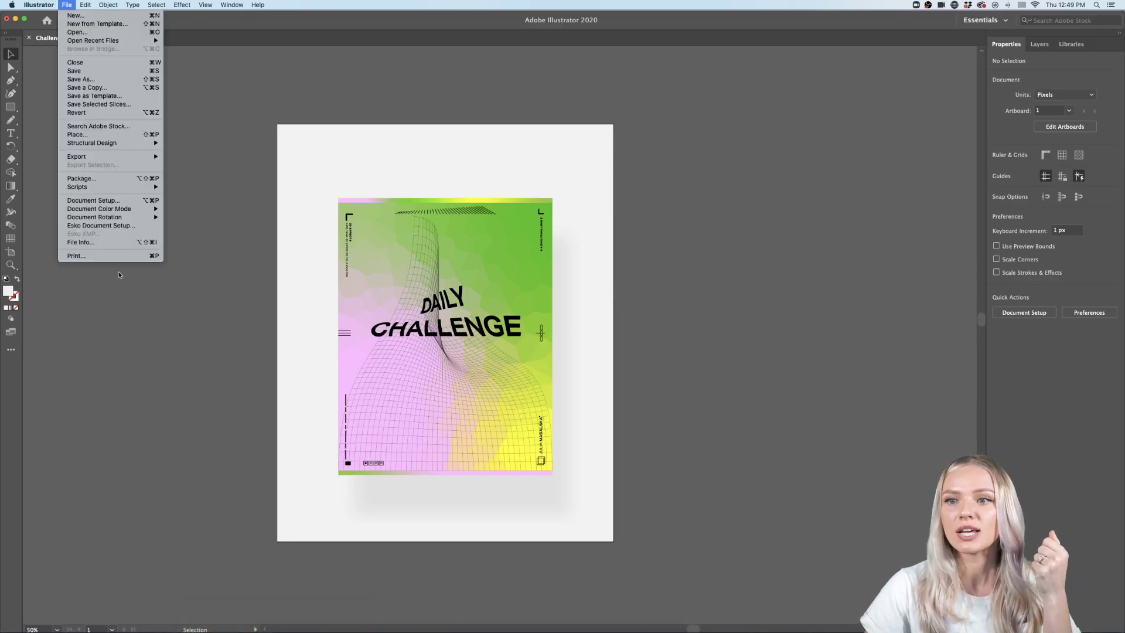
{"action": "mouse_move", "coordinate": [74, 160]}
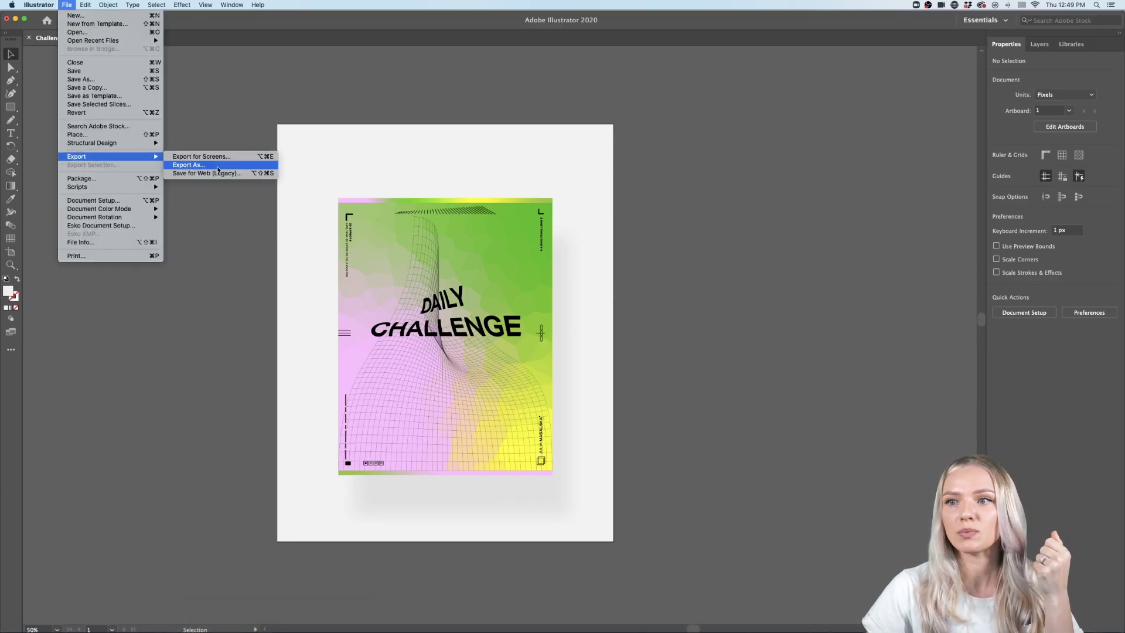
{"action": "left_click", "coordinate": [202, 157]}
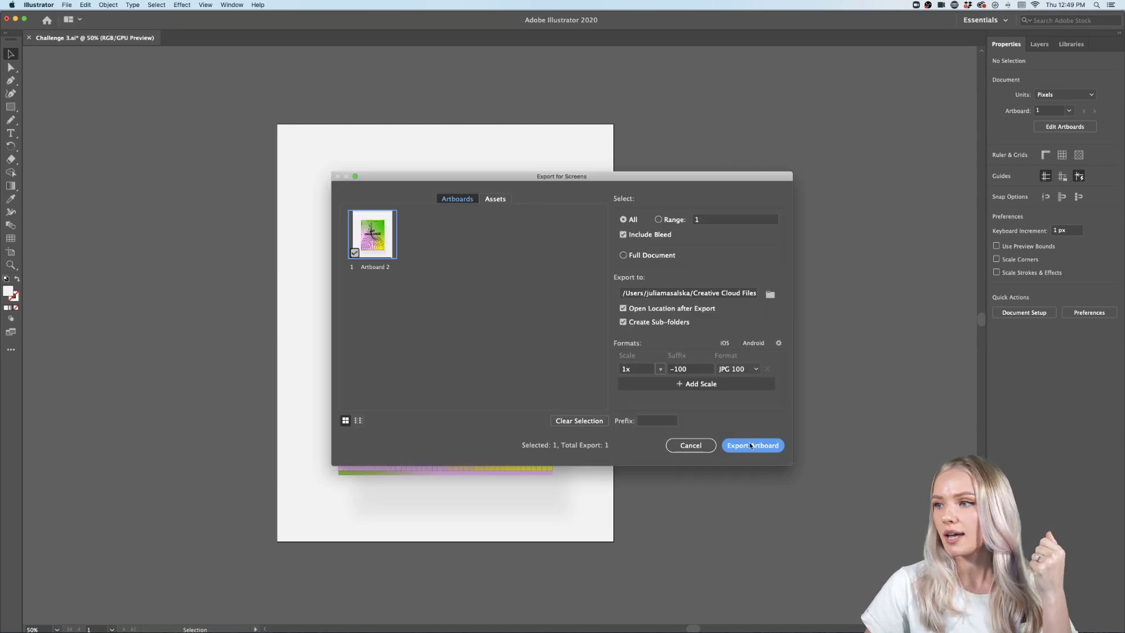
{"action": "left_click", "coordinate": [751, 445]}
{"action": "left_click", "coordinate": [741, 359]}
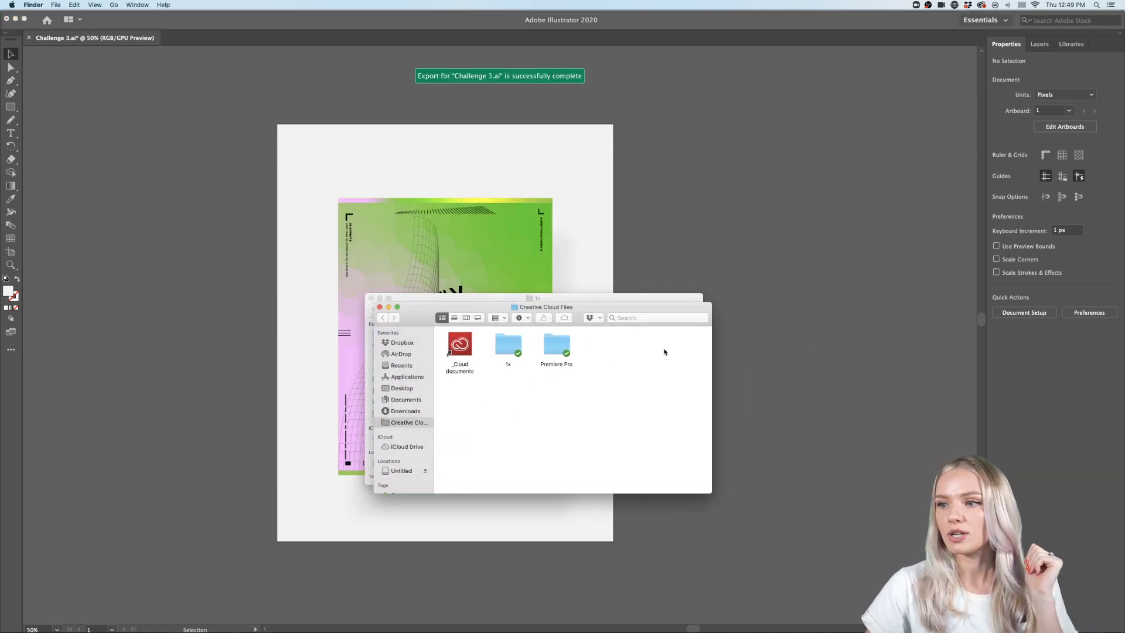
View the newly exported Artboard 2-100.jpg from the 1x folder in Preview and put the image window away.
{"action": "double_click", "coordinate": [502, 349]}
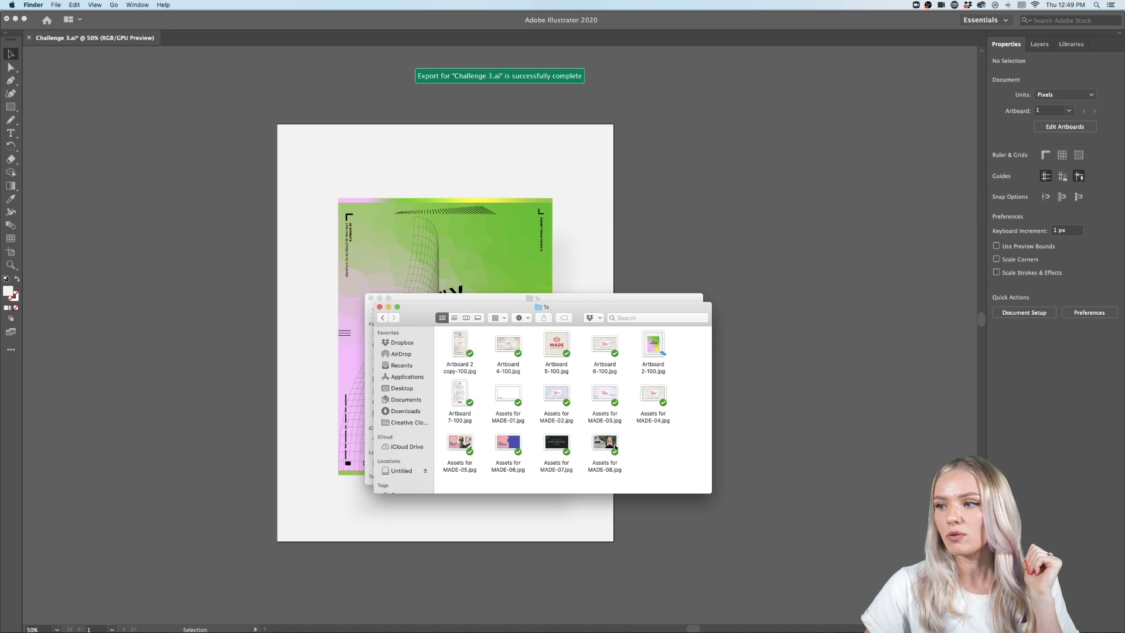
{"action": "left_click_drag", "start_coordinate": [417, 310], "coordinate": [737, 302]}
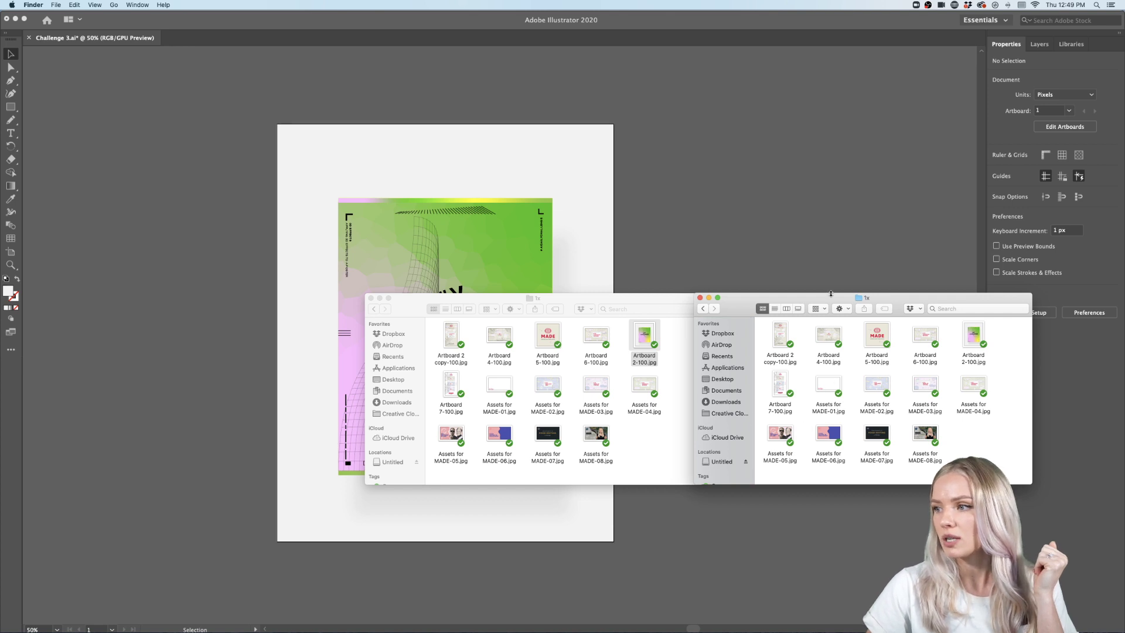
{"action": "left_click_drag", "start_coordinate": [831, 296], "coordinate": [466, 290]}
{"action": "double_click", "coordinate": [608, 326]}
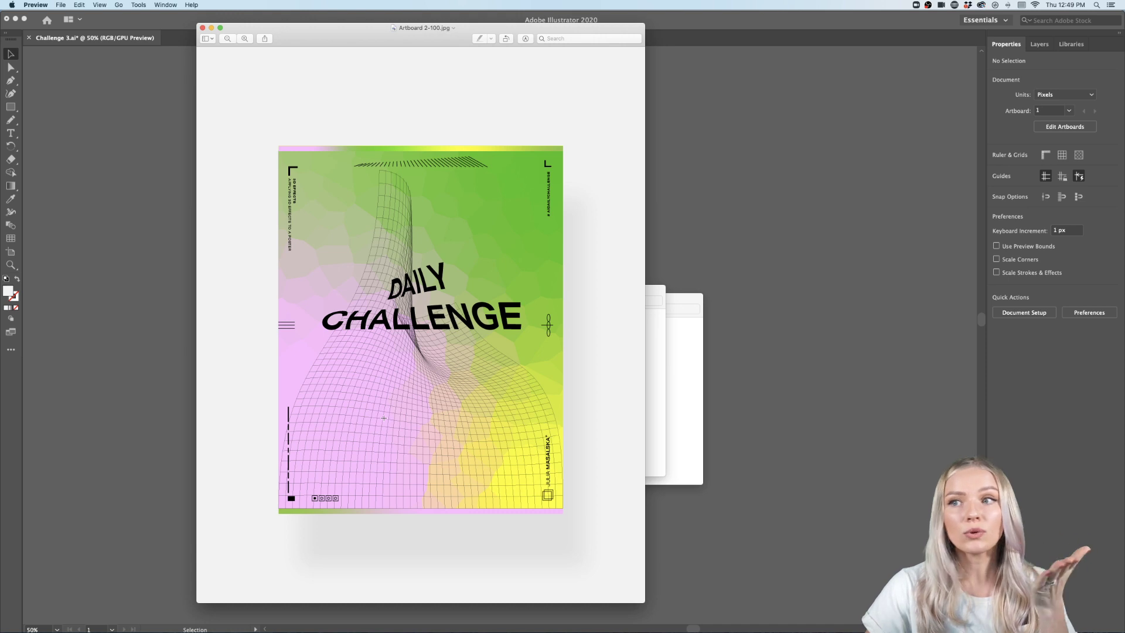
{"action": "left_click", "coordinate": [211, 27]}
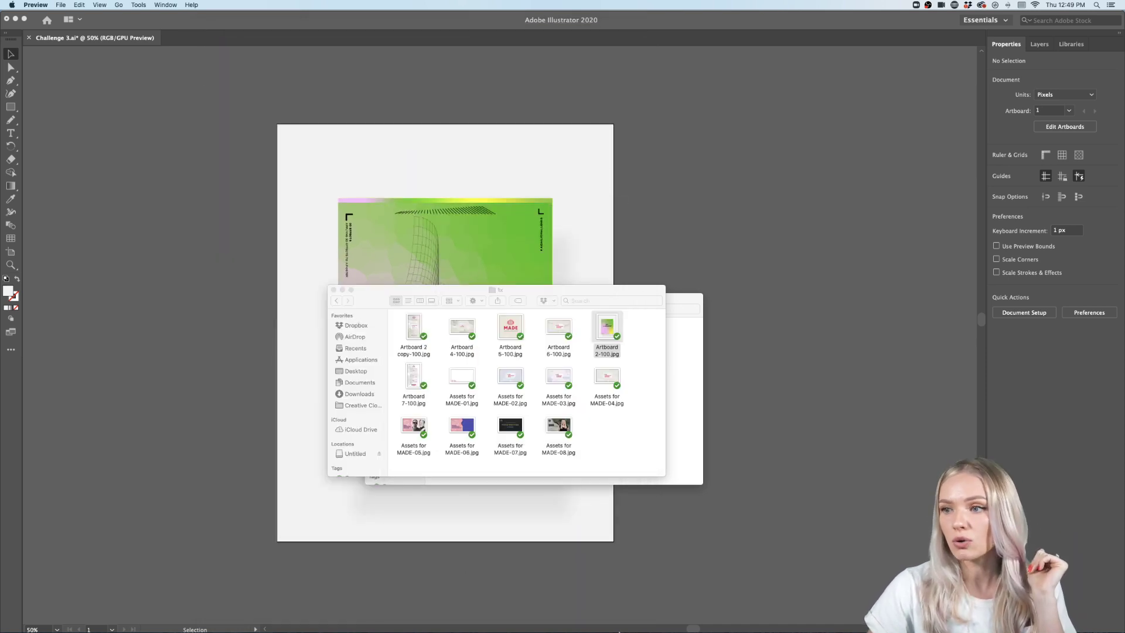
Switch to Discord in Safari and attach Artboard 2-100.jpg from the 1x folder to a post in the challenge channel.
{"action": "left_click", "coordinate": [232, 613]}
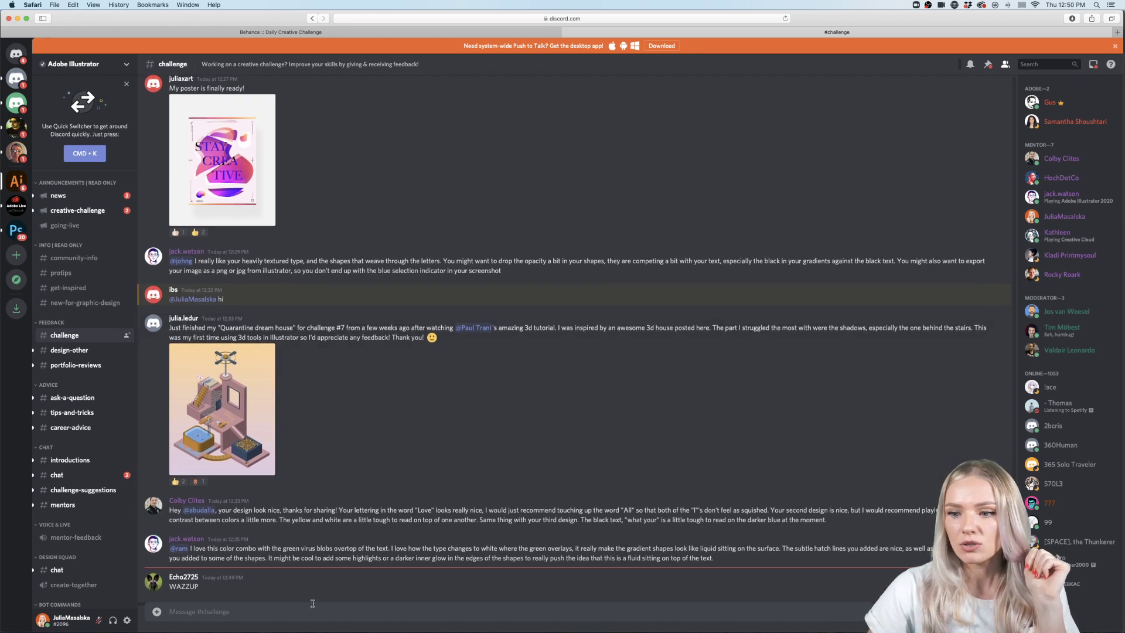
{"action": "left_click", "coordinate": [157, 612]}
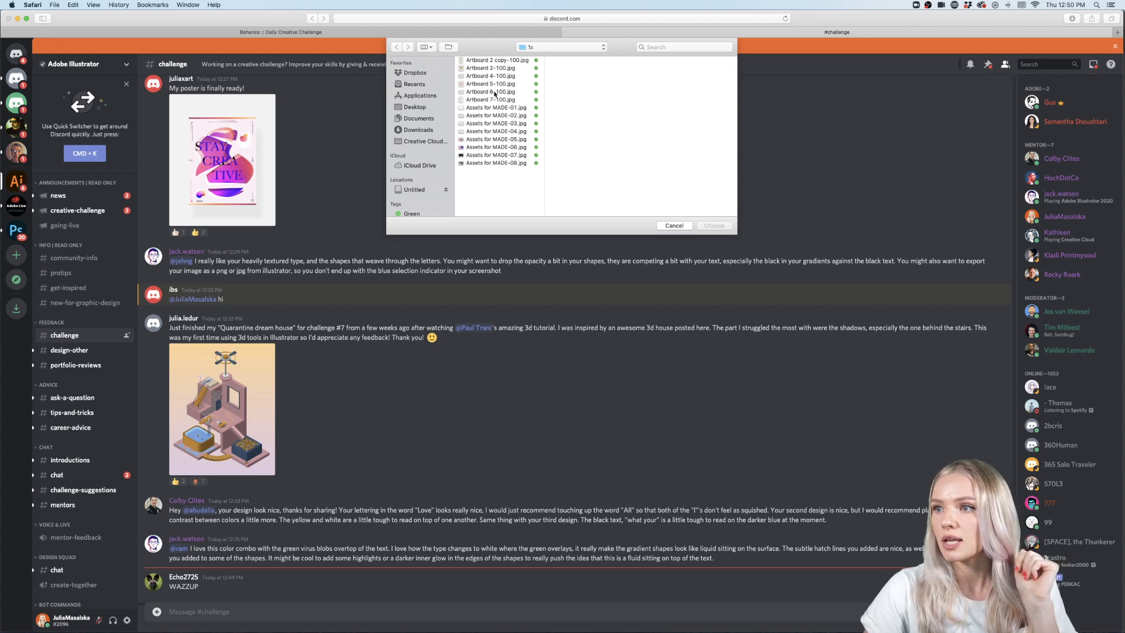
{"action": "left_click", "coordinate": [493, 68]}
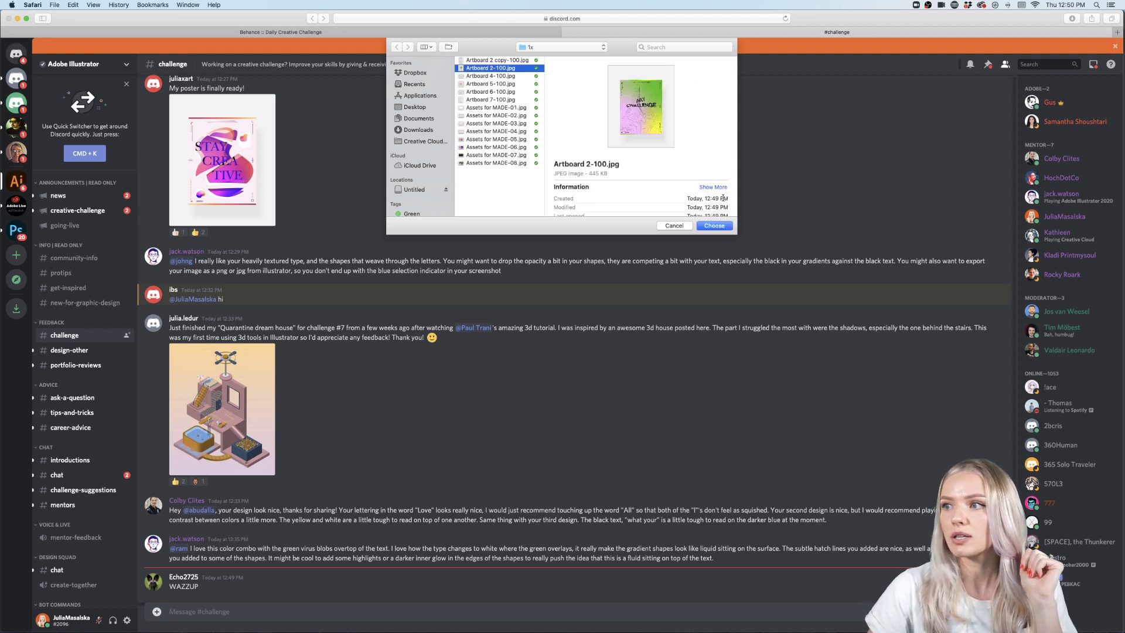
{"action": "left_click", "coordinate": [720, 227]}
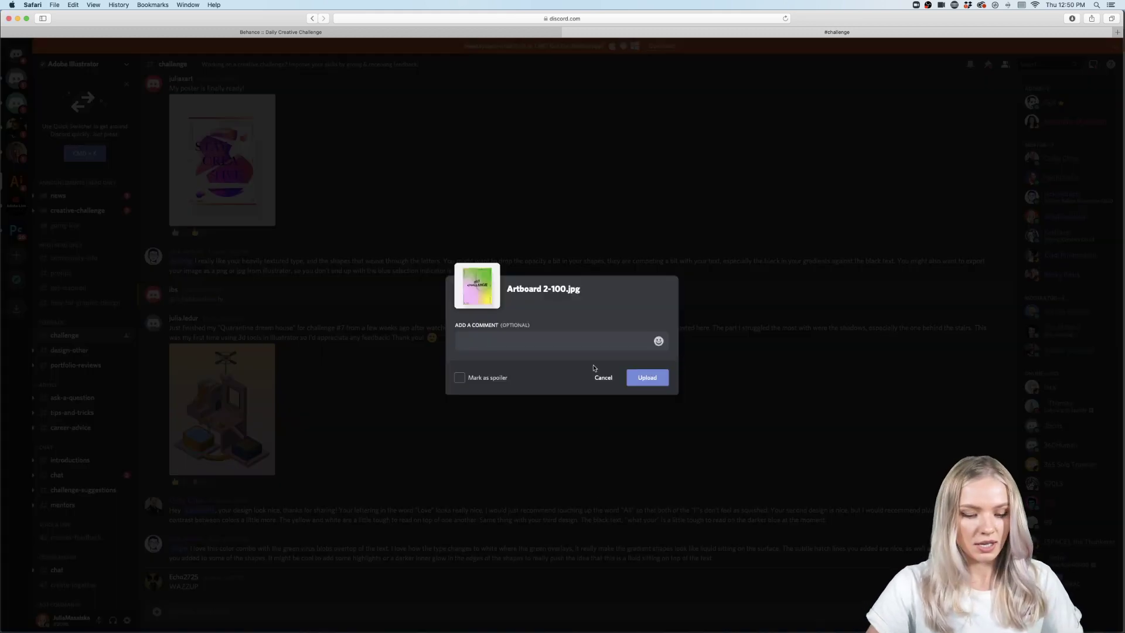
Add the comment "My Challenge of today" to the attached poster image and upload it.
{"action": "type", "text": "My Challe"}
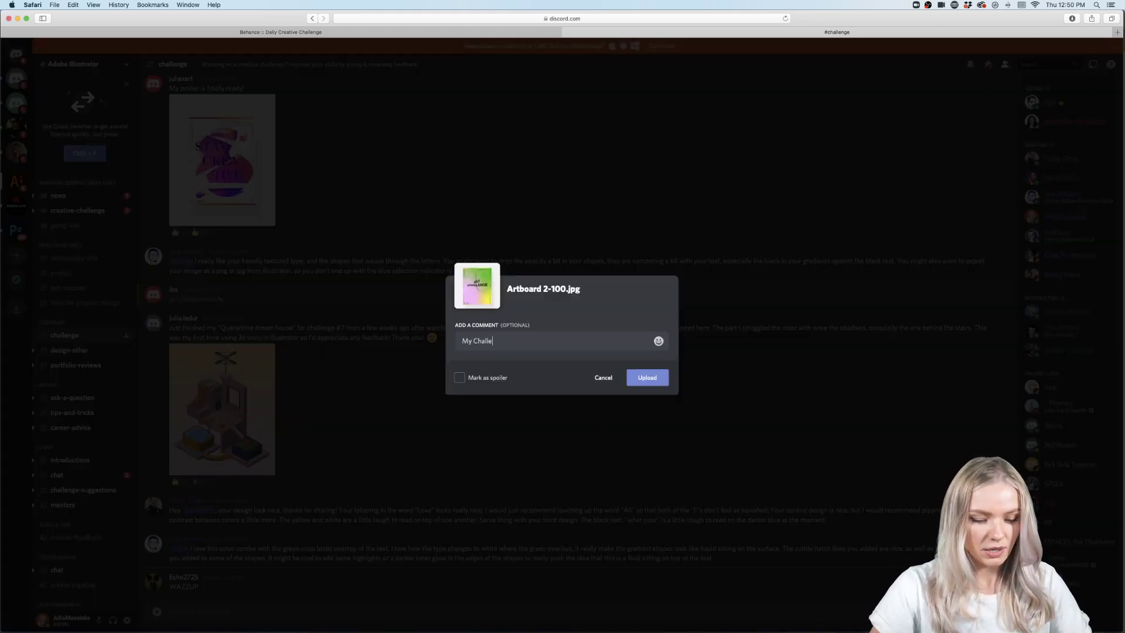
{"action": "type", "text": " of "}
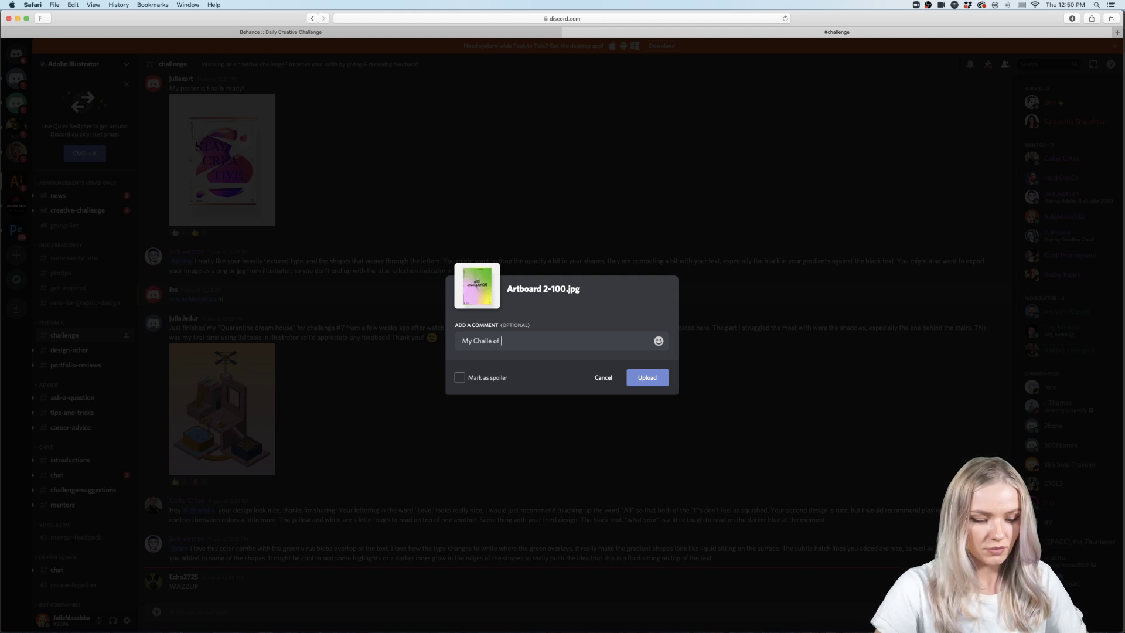
{"action": "type", "text": "today"}
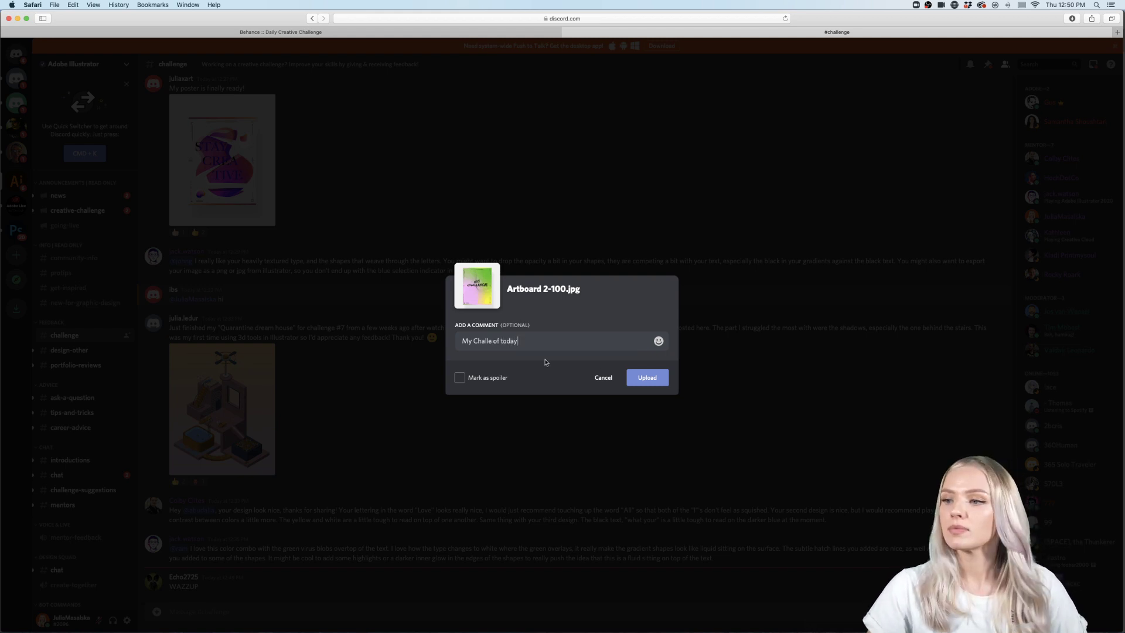
{"action": "left_click", "coordinate": [493, 340]}
{"action": "type", "text": "nge"}
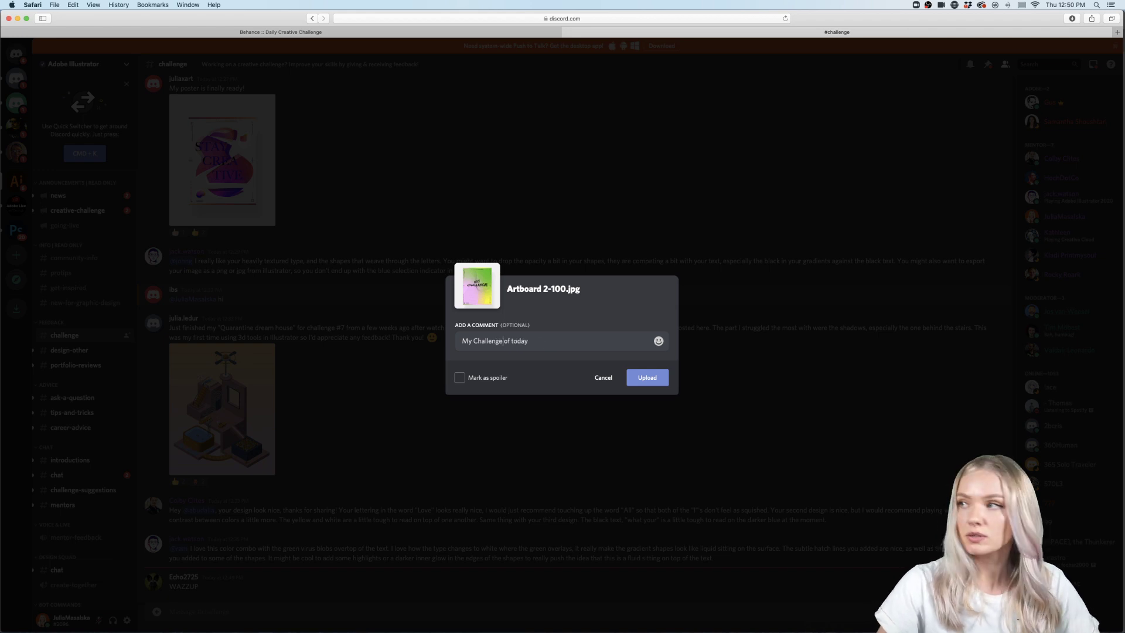
{"action": "left_click", "coordinate": [643, 378]}
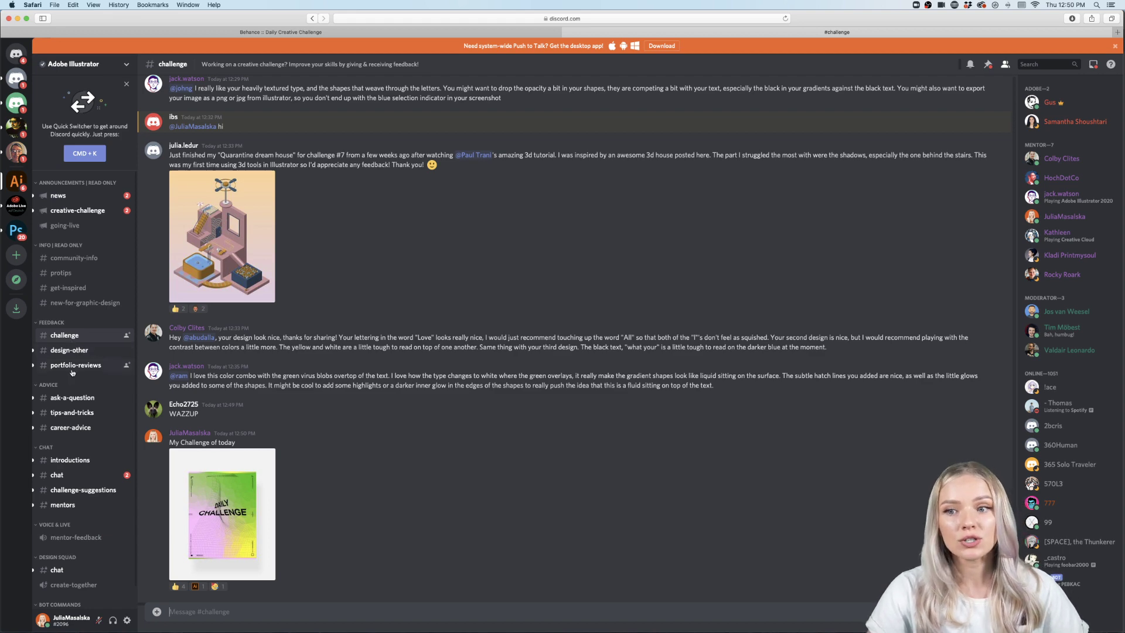
Look through the ask-a-question, tips-and-tricks, career-advice and portfolio-reviews channels, and return to the challenge channel.
{"action": "left_click", "coordinate": [75, 398]}
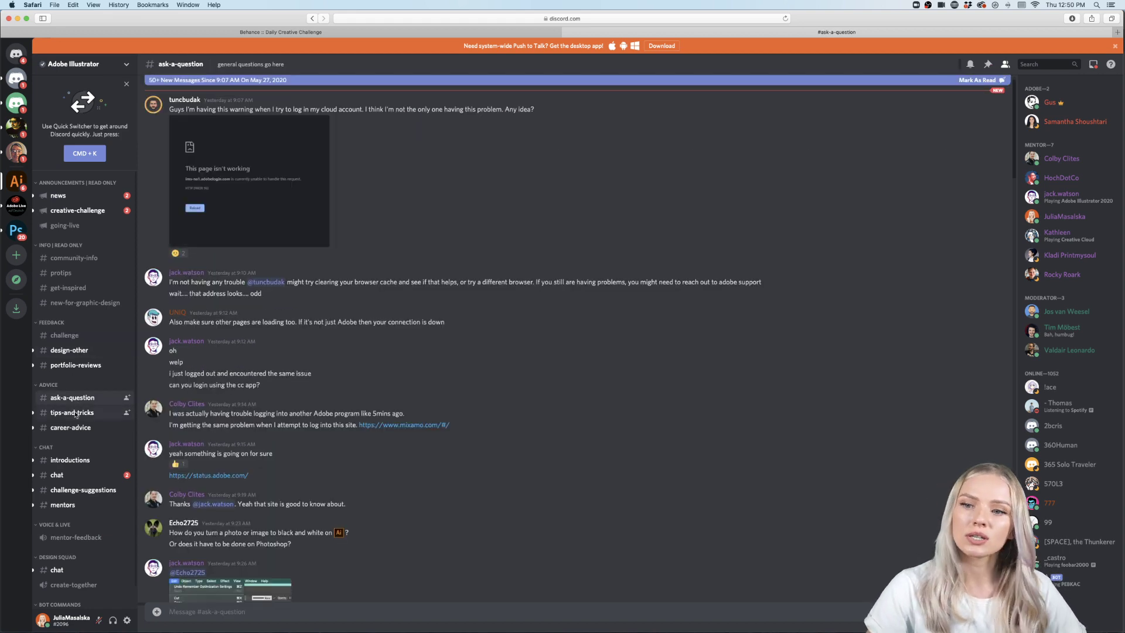
{"action": "left_click", "coordinate": [76, 413]}
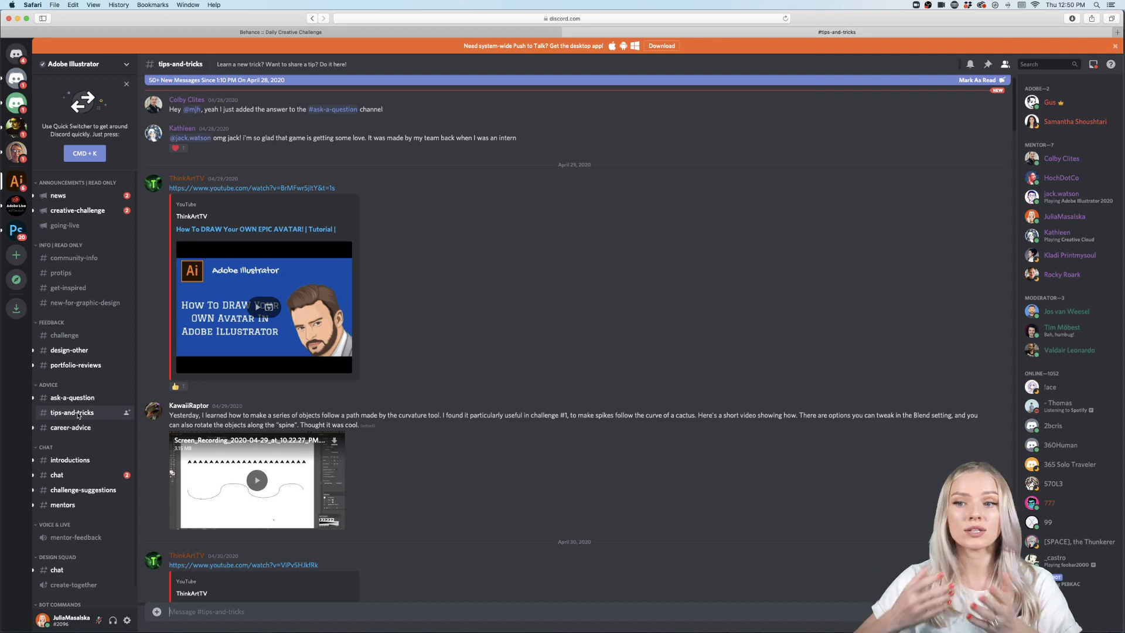
{"action": "left_click", "coordinate": [75, 428]}
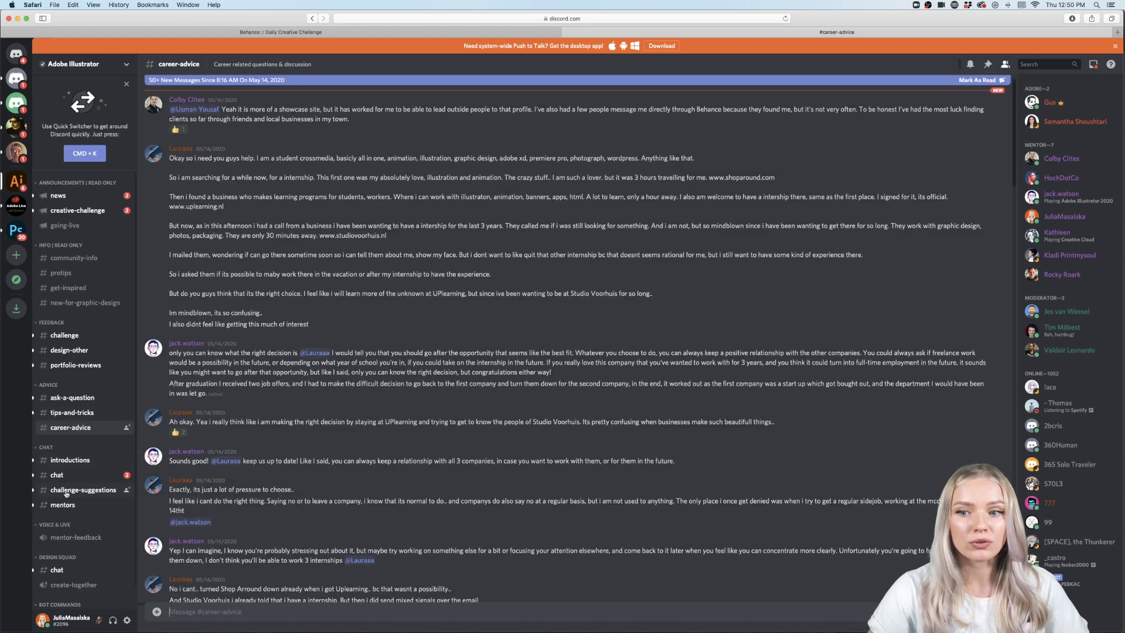
{"action": "left_click", "coordinate": [66, 366]}
{"action": "left_click", "coordinate": [68, 335]}
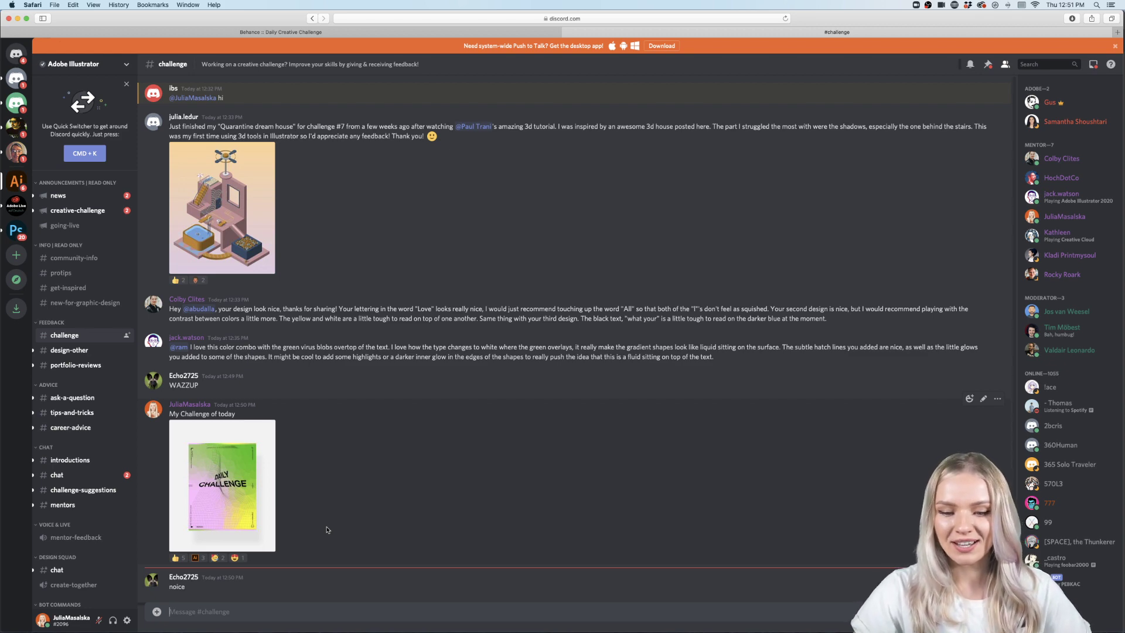
Return to the poster in Illustrator and draw an area text box about 320 × 229 px across the artboard's left edge.
{"action": "left_click", "coordinate": [18, 18]}
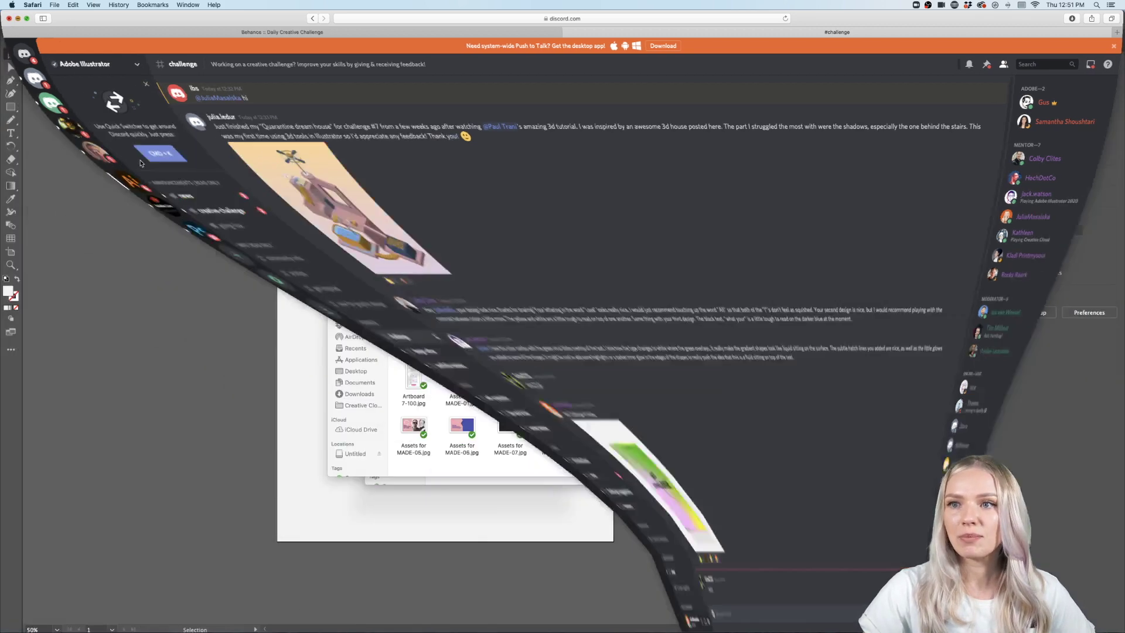
{"action": "left_click", "coordinate": [218, 285]}
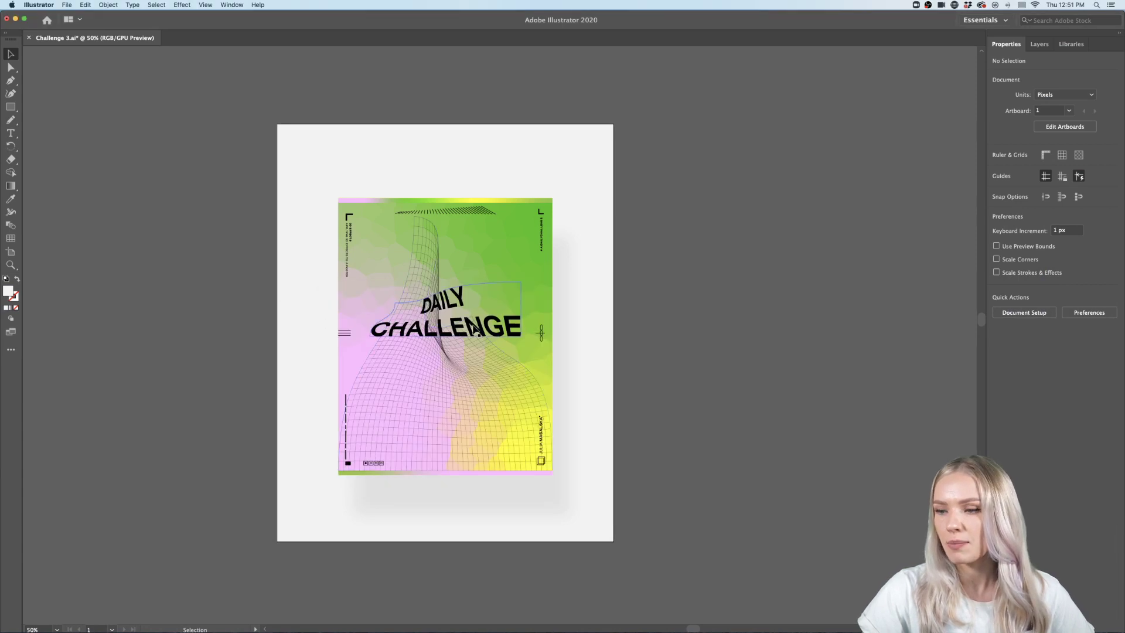
{"action": "key", "text": "super+equal"}
{"action": "key", "text": "super+equal"}
{"action": "key", "text": "super+minus"}
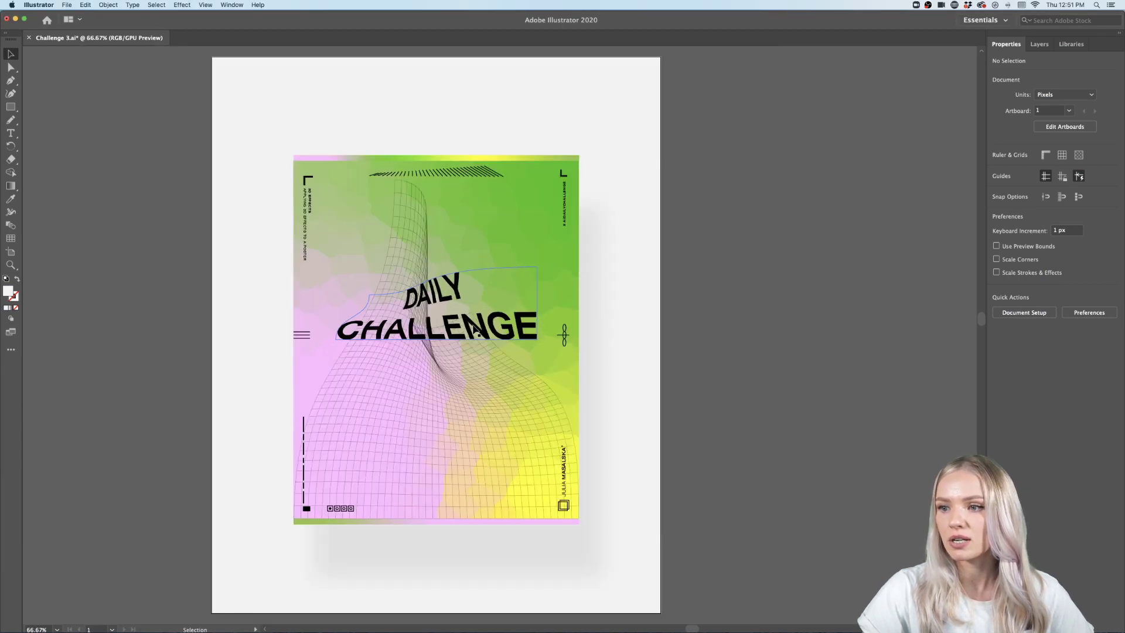
{"action": "left_click", "coordinate": [10, 134]}
{"action": "left_click_drag", "start_coordinate": [95, 200], "coordinate": [236, 301]}
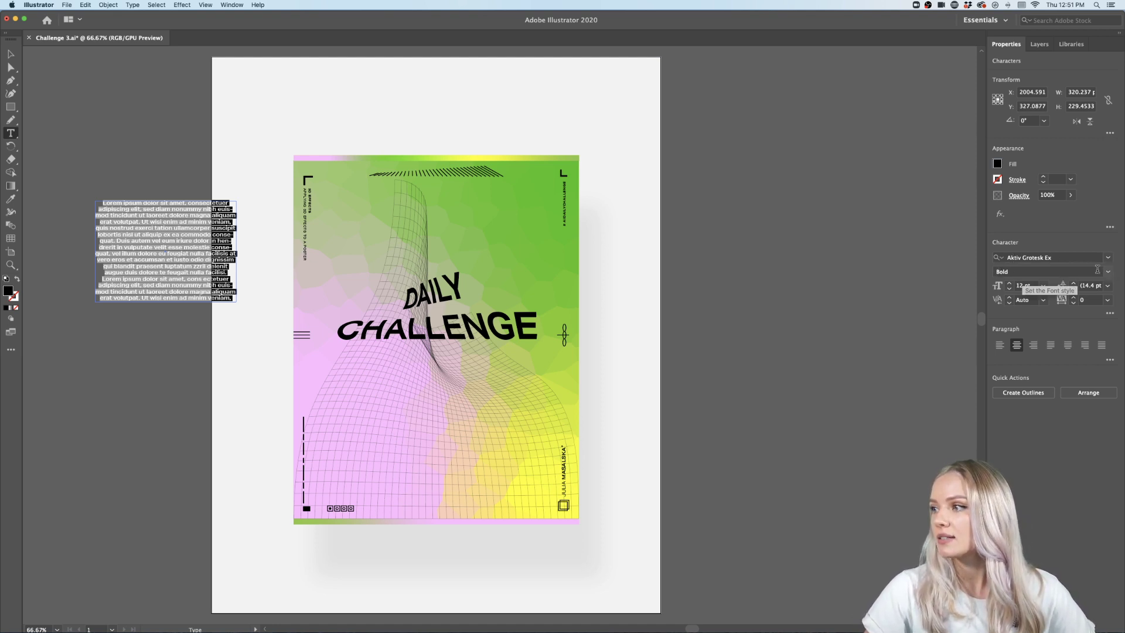
Check the font styles available for the placeholder text, and delete the area text box across the artboard's edge.
{"action": "left_click", "coordinate": [1108, 273]}
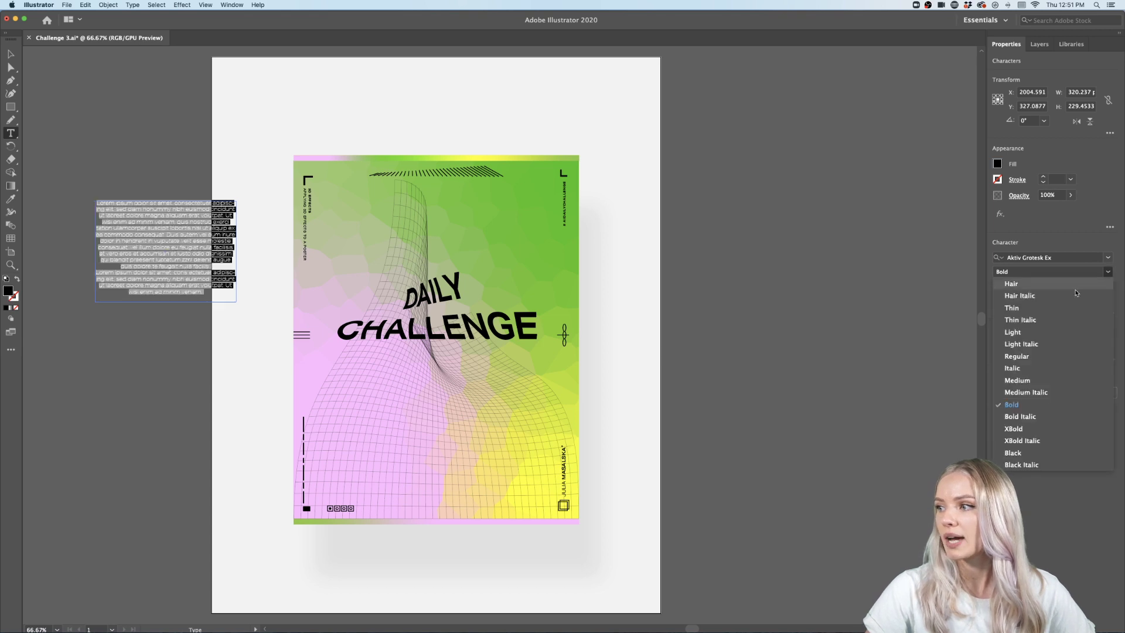
{"action": "left_click", "coordinate": [892, 413]}
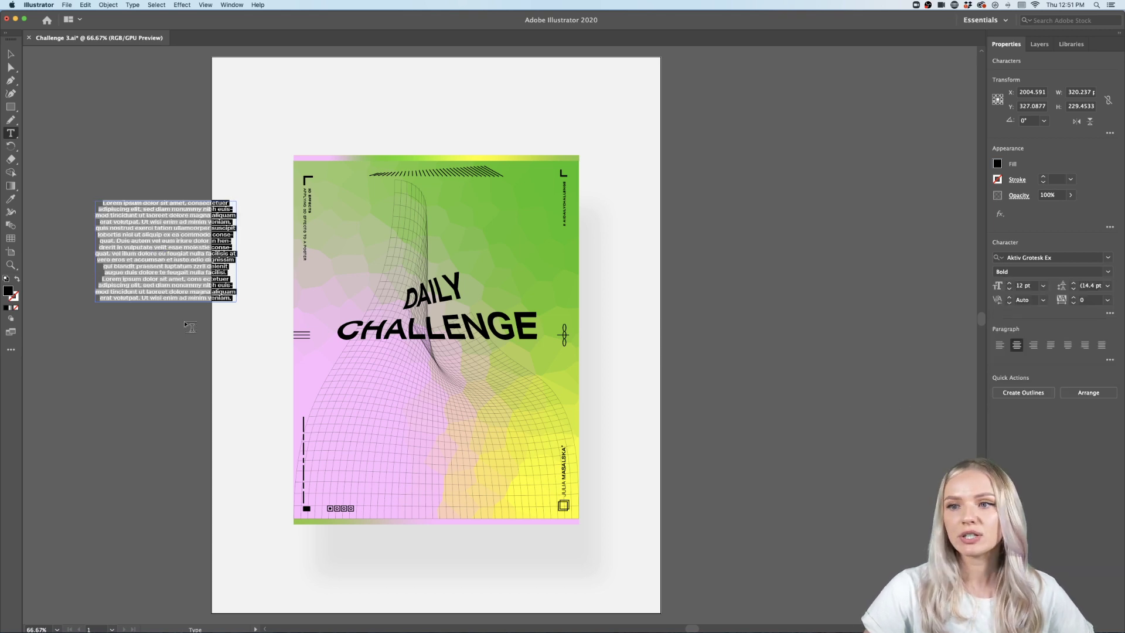
{"action": "left_click", "coordinate": [11, 53]}
{"action": "left_click", "coordinate": [100, 113]}
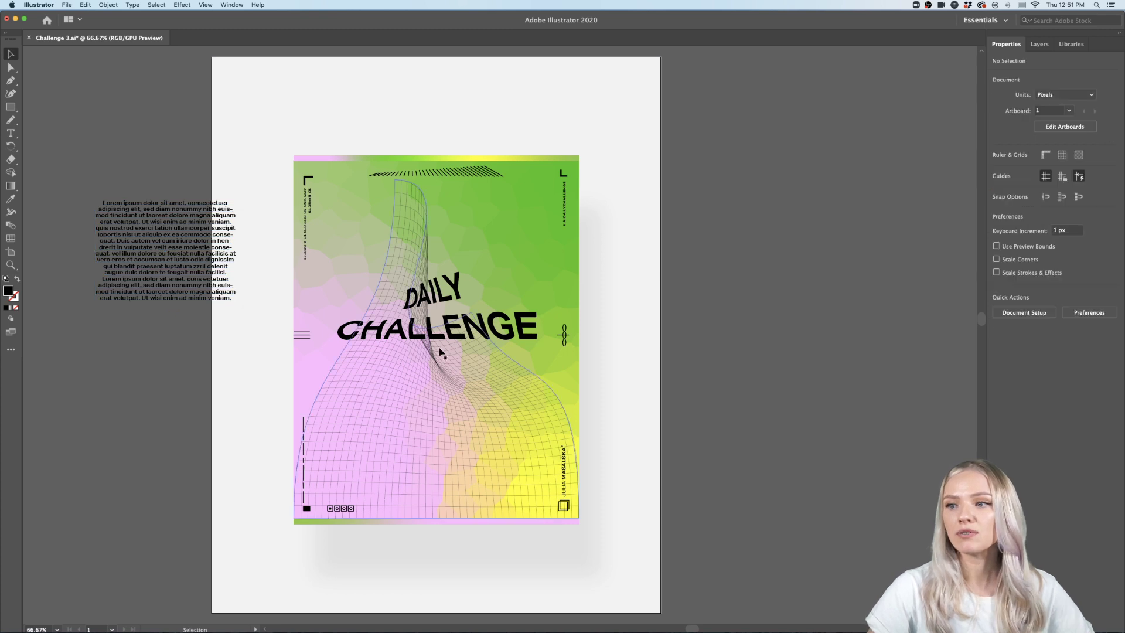
{"action": "left_click", "coordinate": [137, 269]}
{"action": "key", "text": "BackSpace"}
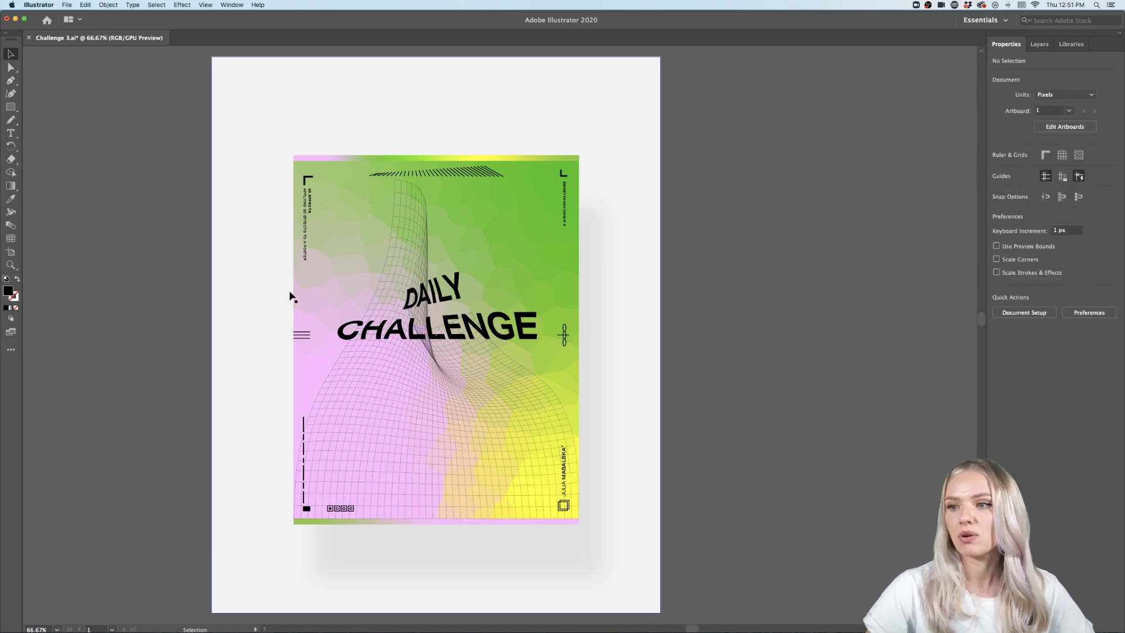
{"action": "scroll", "coordinate": [457, 339], "scroll_direction": "up", "scroll_amount": 1}
{"action": "scroll", "coordinate": [457, 340], "scroll_direction": "down", "scroll_amount": 1}
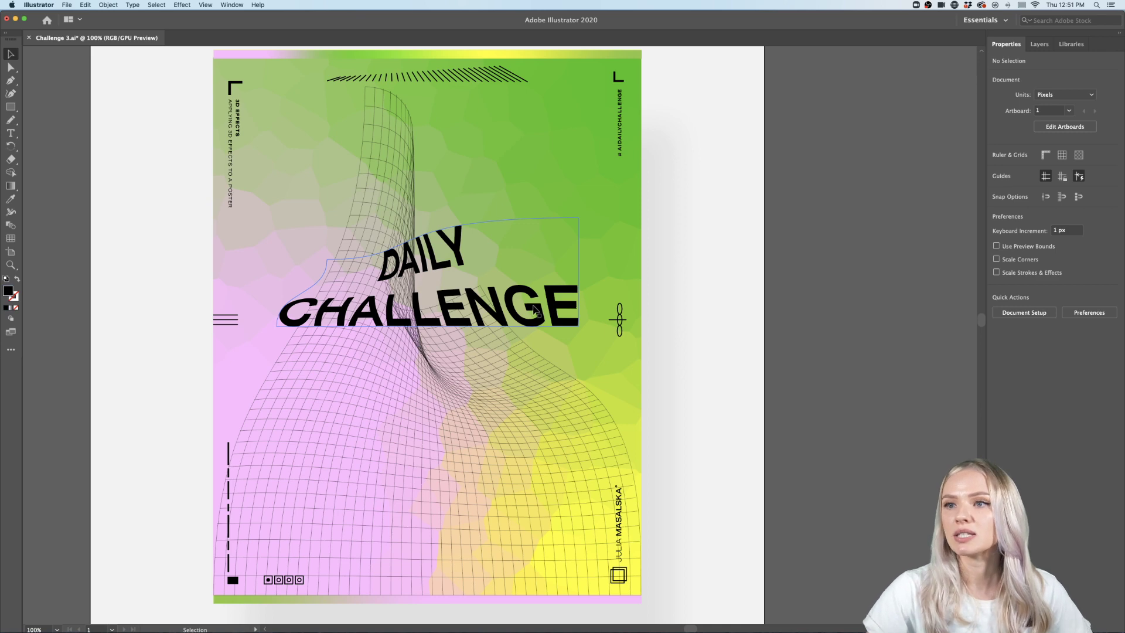
{"action": "scroll", "coordinate": [535, 307], "scroll_direction": "down", "scroll_amount": 1}
{"action": "scroll", "coordinate": [711, 304], "scroll_direction": "up", "scroll_amount": 1}
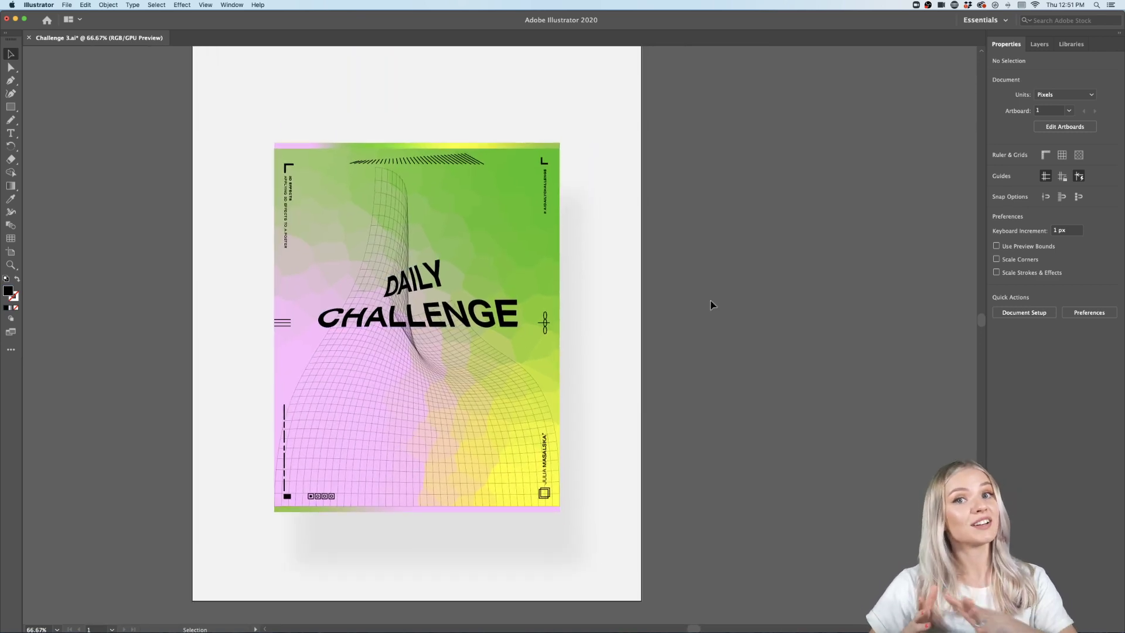
Switch to Safari and open the Adobe Fonts site at fonts.adobe.com.
{"action": "mouse_move", "coordinate": [393, 615]}
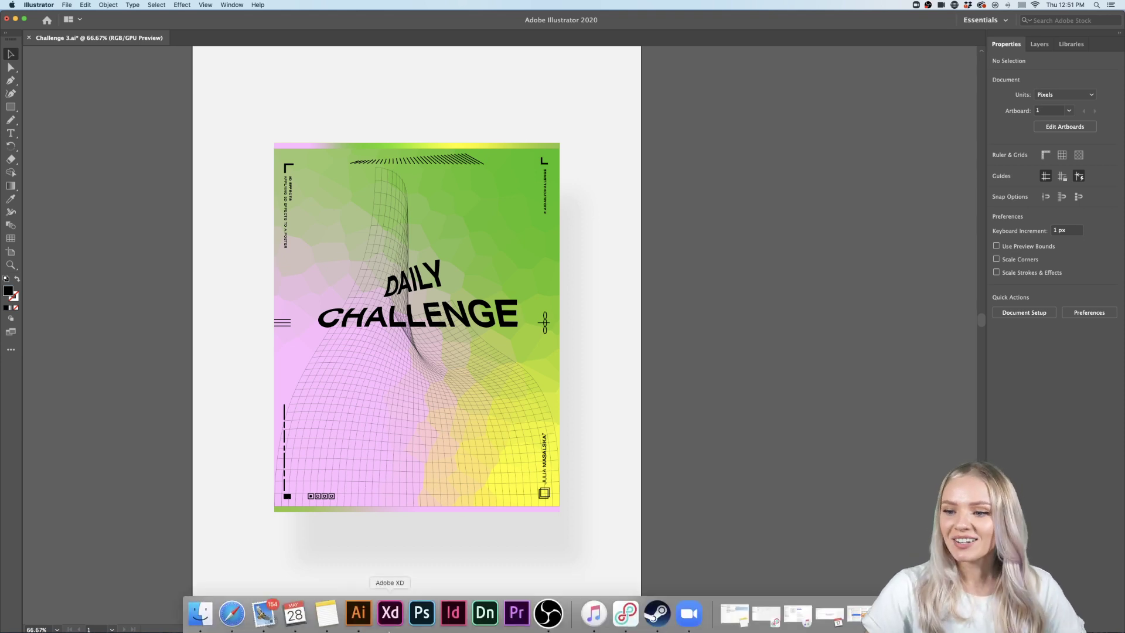
{"action": "left_click", "coordinate": [241, 615]}
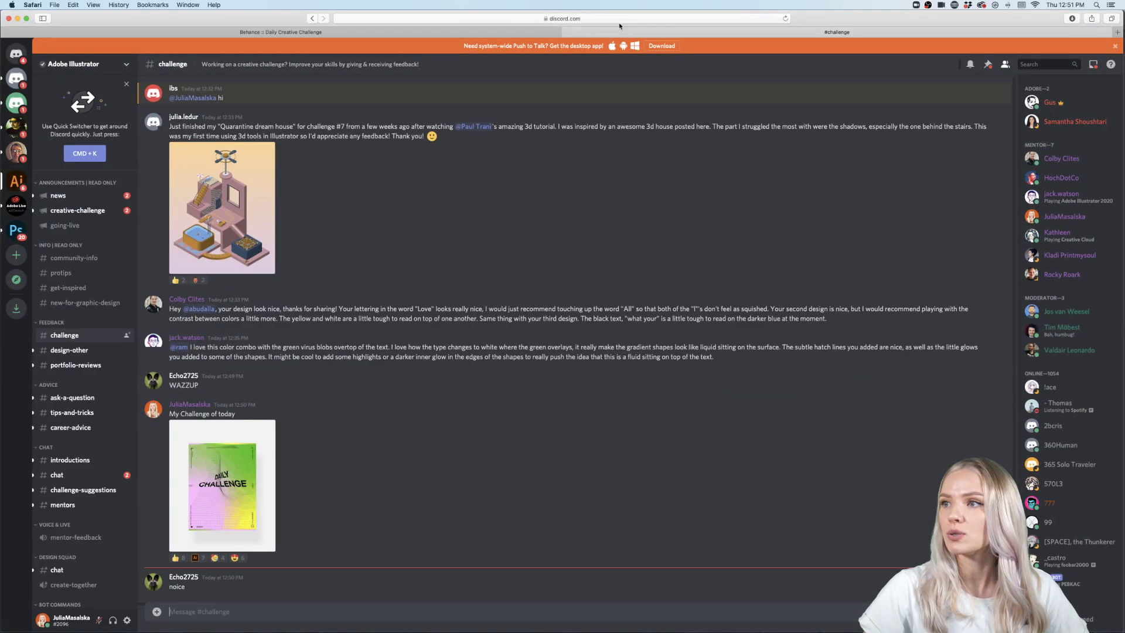
{"action": "left_click", "coordinate": [618, 21]}
{"action": "type", "text": "fonts.adobe"}
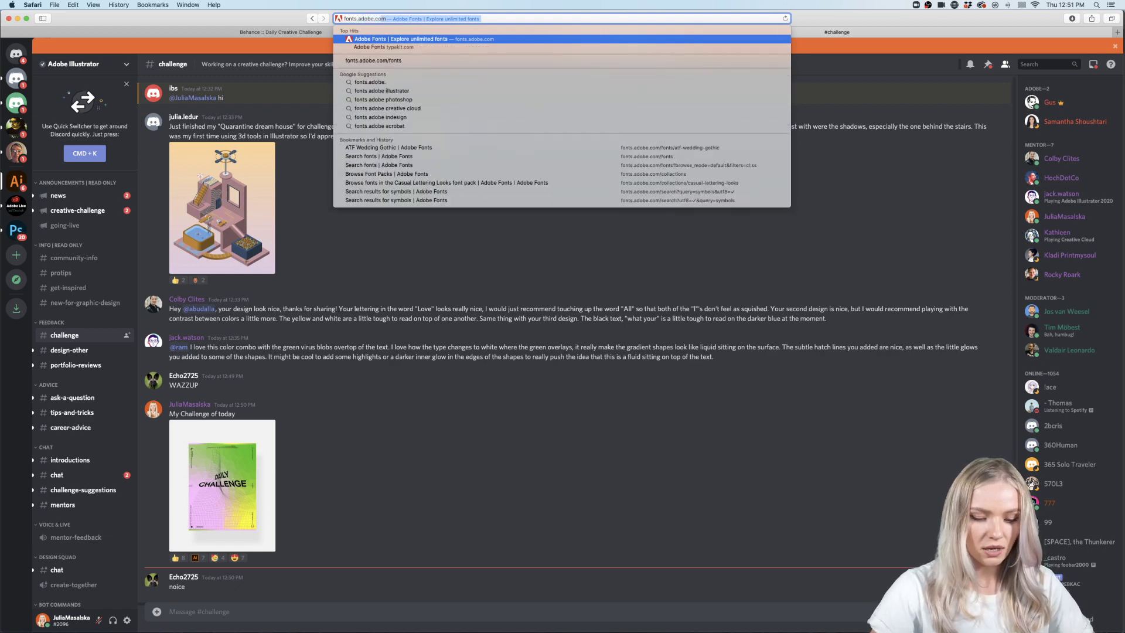
{"action": "key", "text": "Return"}
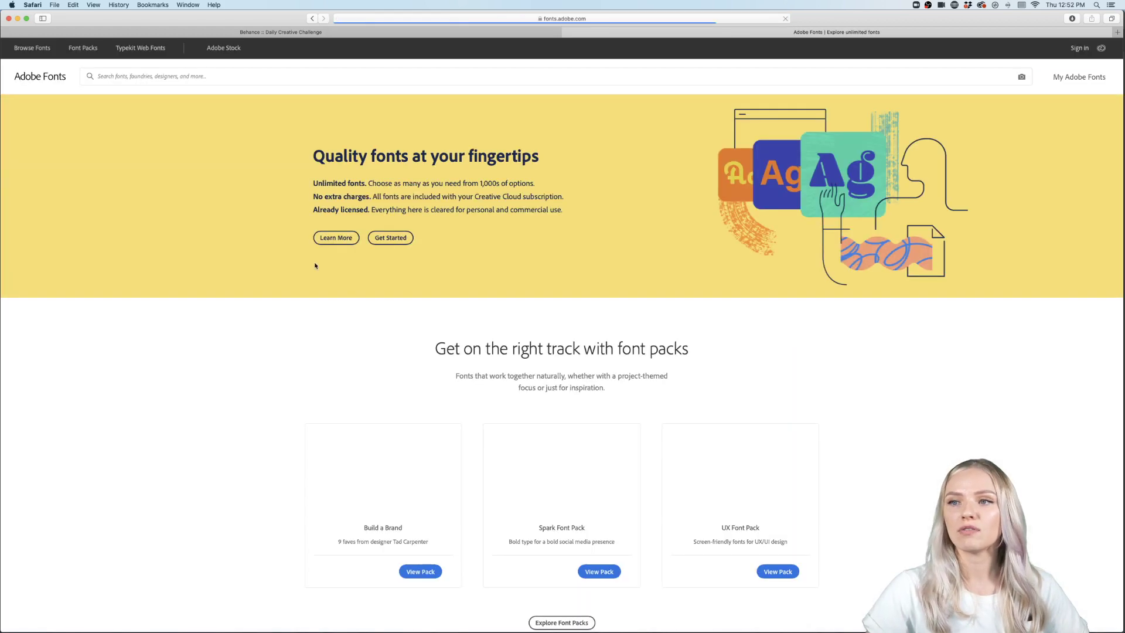
Browse the font catalogue, open the Vibro family and activate its font.
{"action": "left_click", "coordinate": [34, 54]}
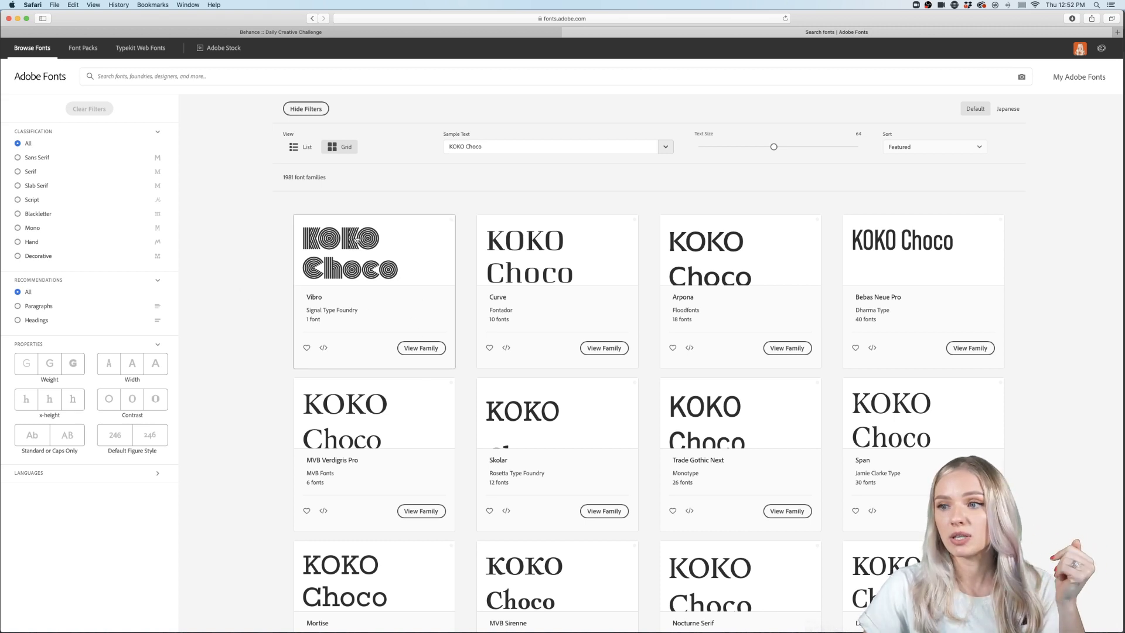
{"action": "left_click", "coordinate": [386, 292]}
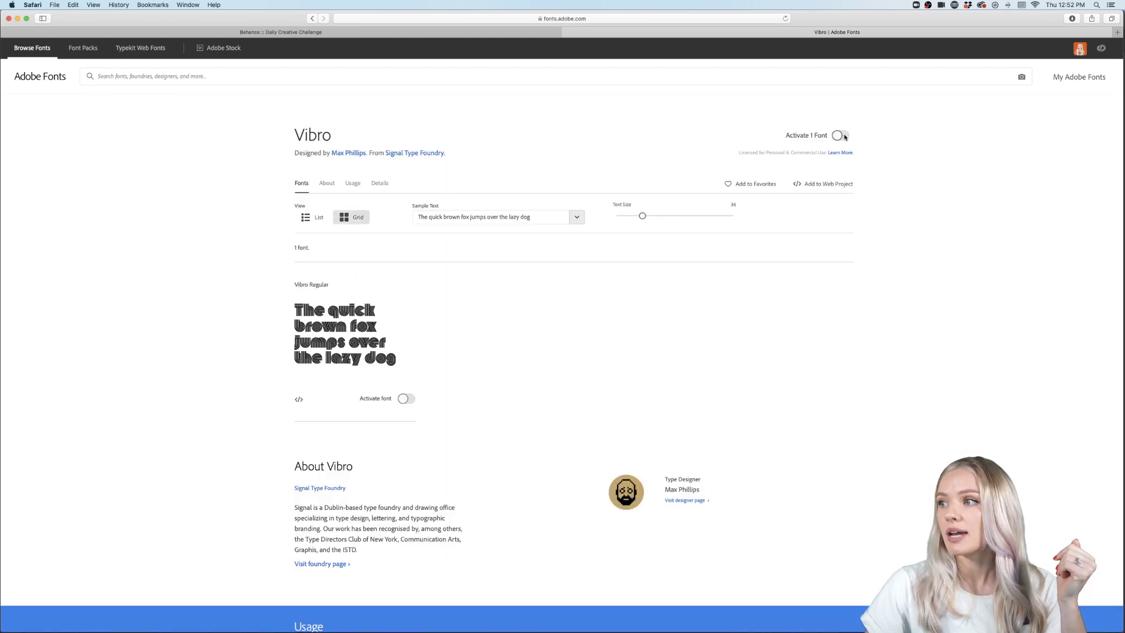
{"action": "left_click", "coordinate": [841, 136]}
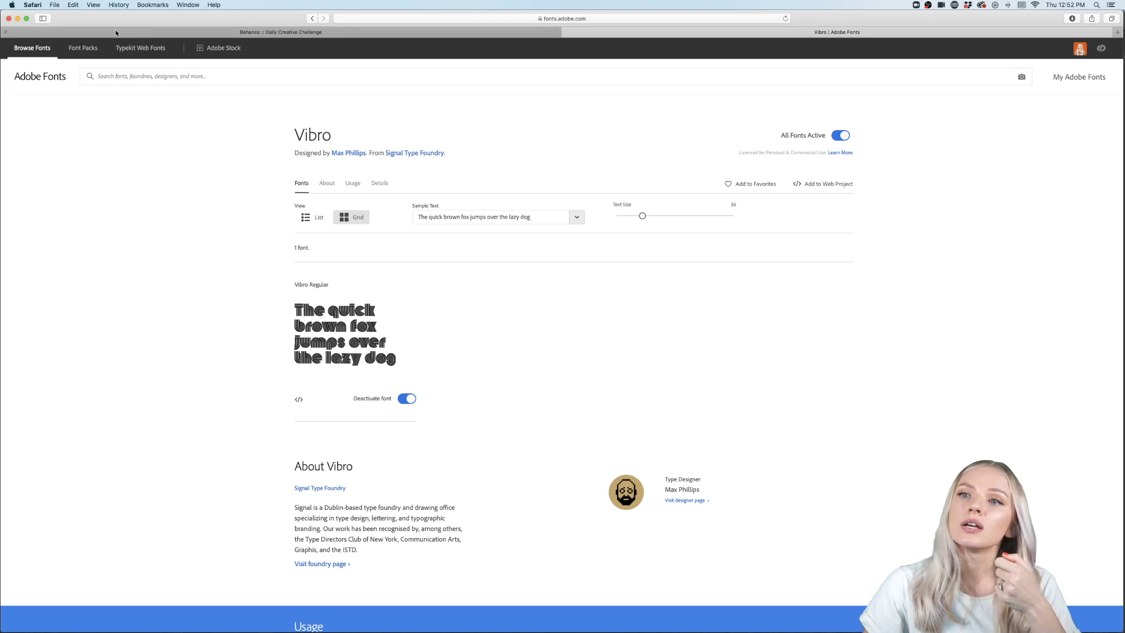
Look through the Font Packs and Typekit Web Fonts pages on the Adobe Fonts site.
{"action": "left_click", "coordinate": [86, 49]}
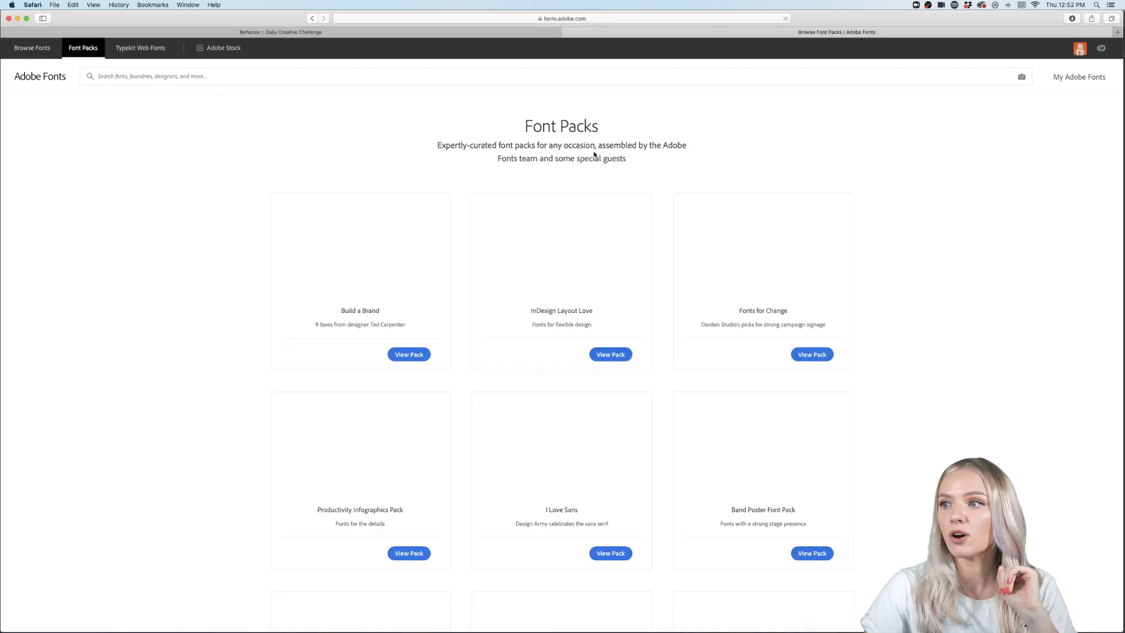
{"action": "scroll", "coordinate": [911, 339], "scroll_direction": "down", "scroll_amount": 3}
{"action": "scroll", "coordinate": [911, 338], "scroll_direction": "up", "scroll_amount": 3}
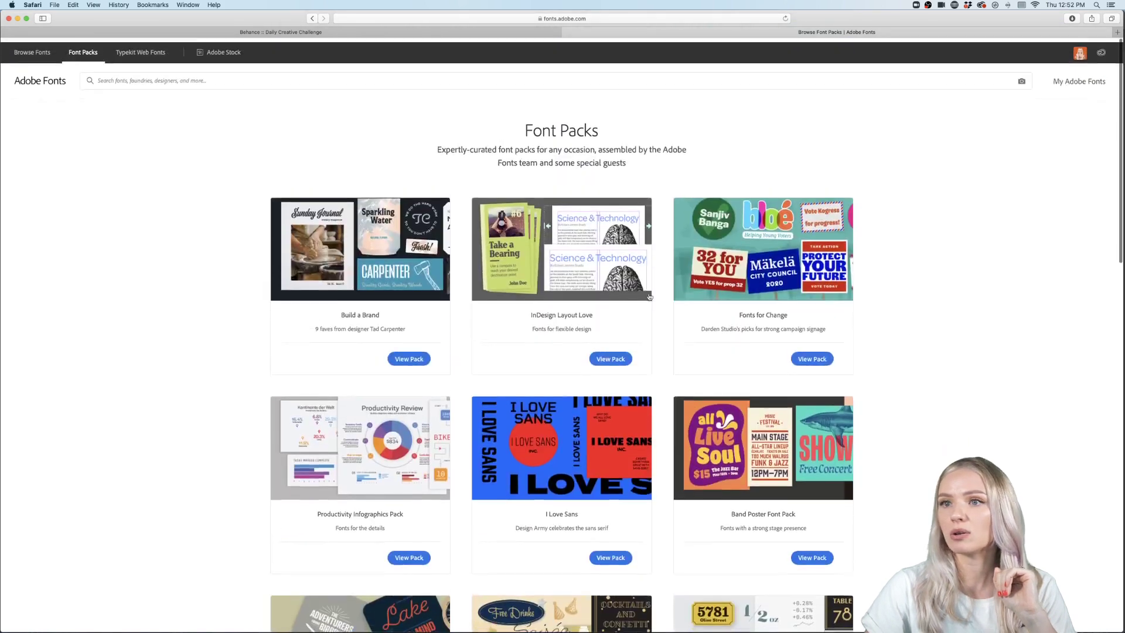
{"action": "left_click", "coordinate": [144, 50]}
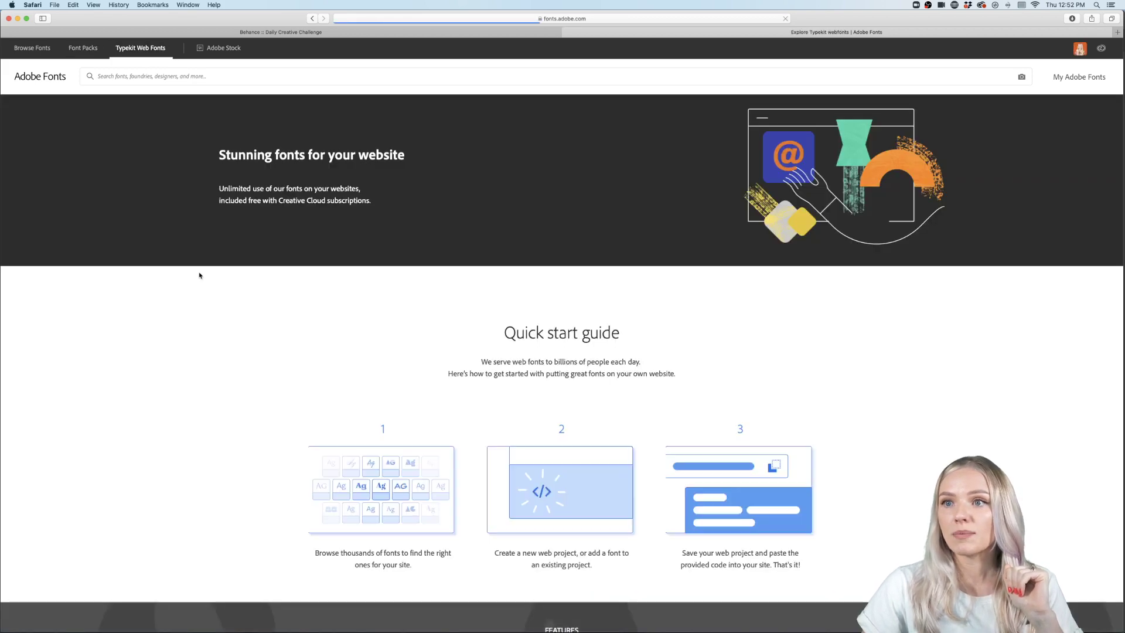
{"action": "scroll", "coordinate": [869, 463], "scroll_direction": "down", "scroll_amount": 1}
{"action": "scroll", "coordinate": [867, 460], "scroll_direction": "down", "scroll_amount": 3}
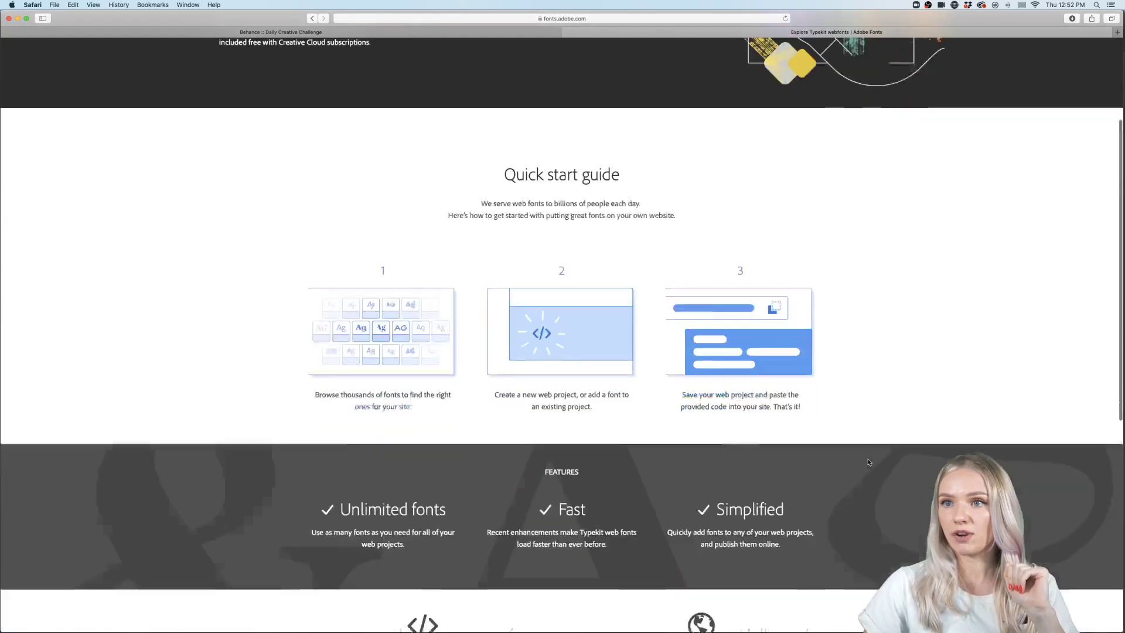
{"action": "scroll", "coordinate": [867, 460], "scroll_direction": "up", "scroll_amount": 4}
Return to the font catalogue and set the sample text of the font previews to PROACTIV.
{"action": "left_click", "coordinate": [36, 50]}
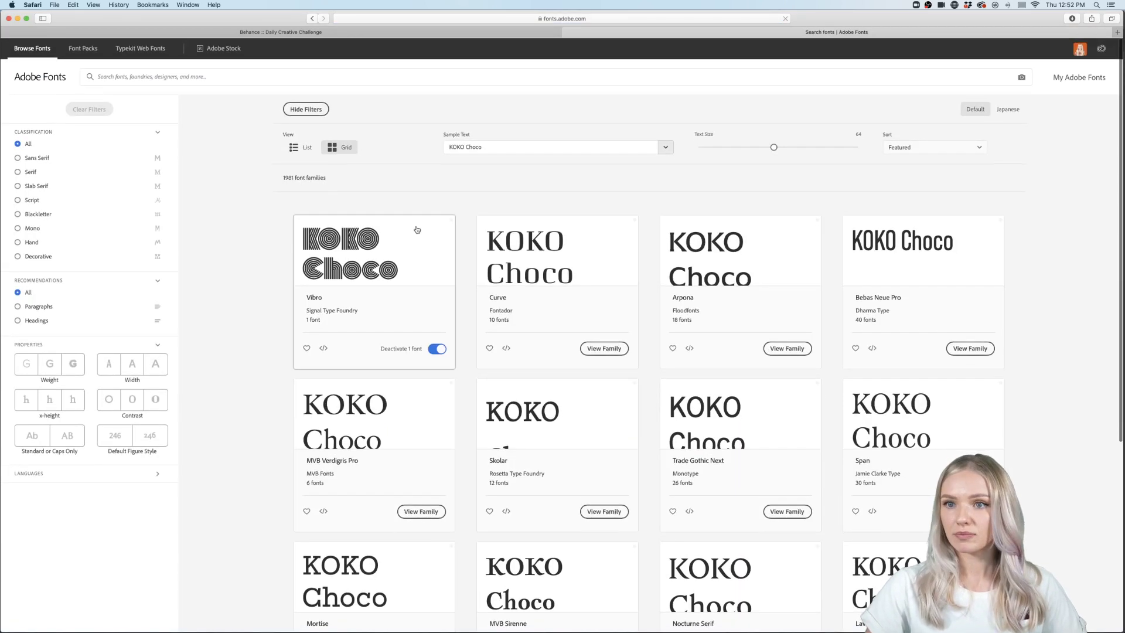
{"action": "left_click", "coordinate": [630, 143]}
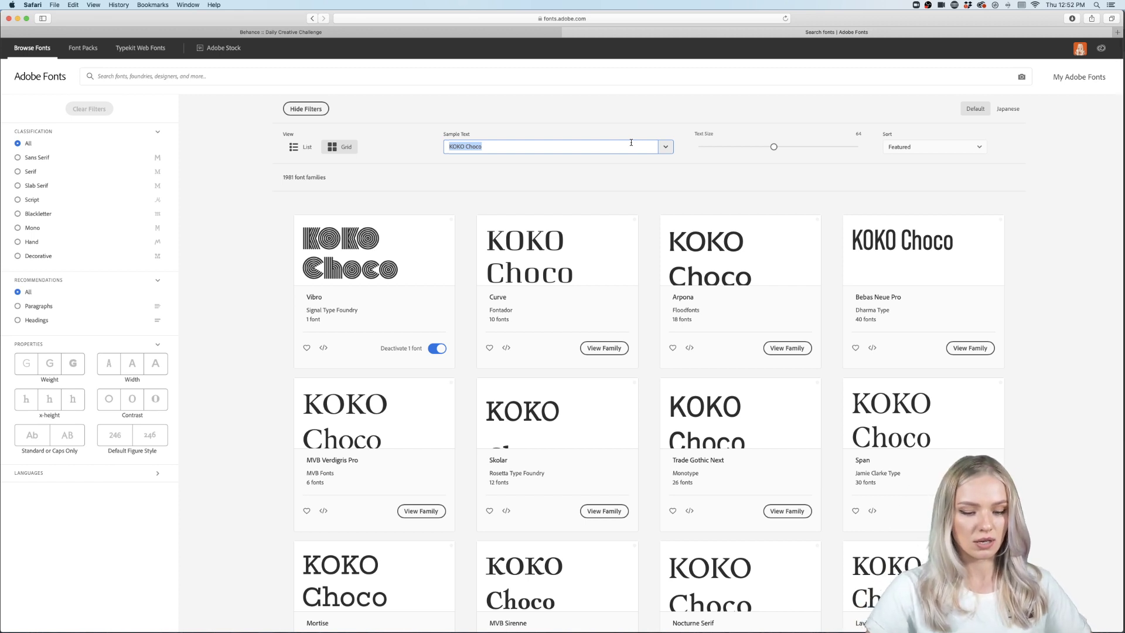
{"action": "type", "text": "PROAC"}
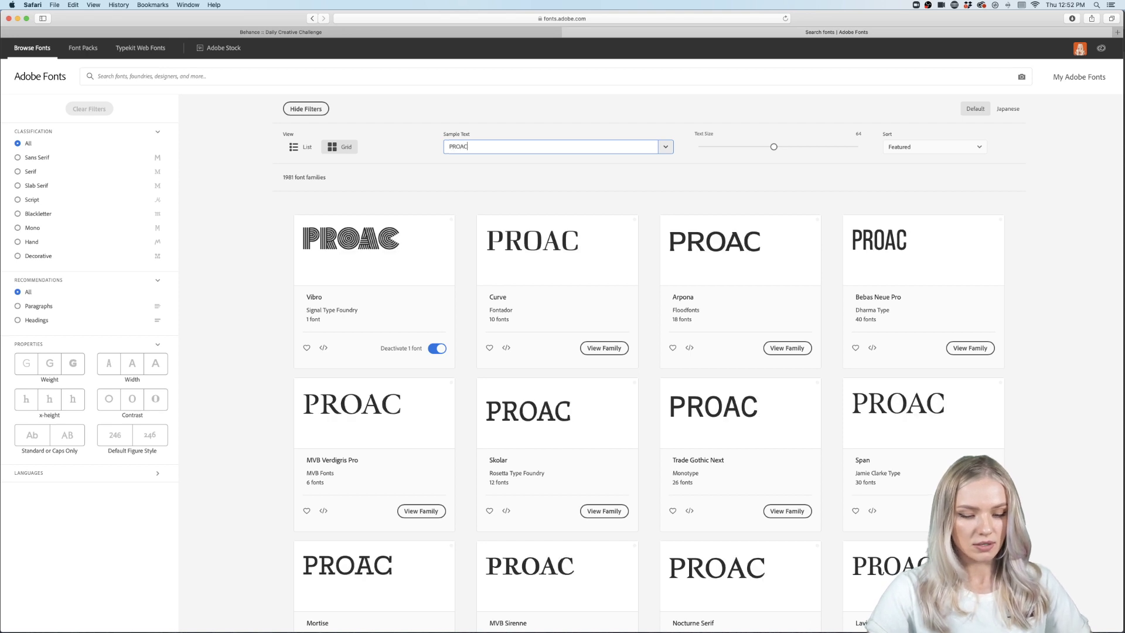
{"action": "type", "text": "TIV"}
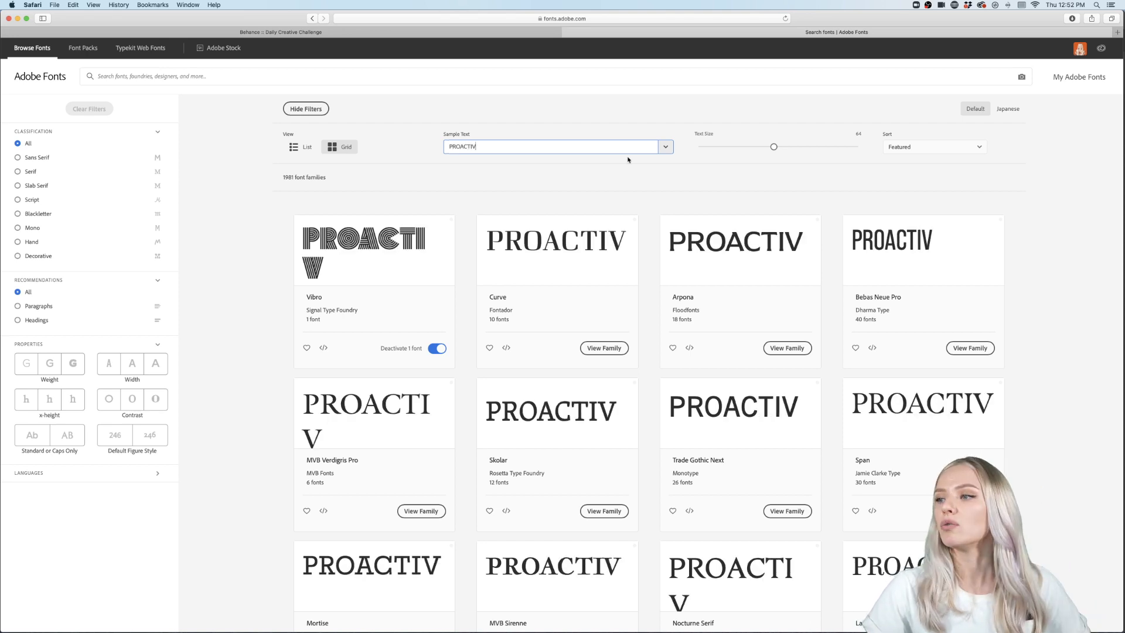
Filter the catalogue to Sans Serif fonts with the heaviest weight and widest width, and expand the language filters.
{"action": "left_click", "coordinate": [17, 157]}
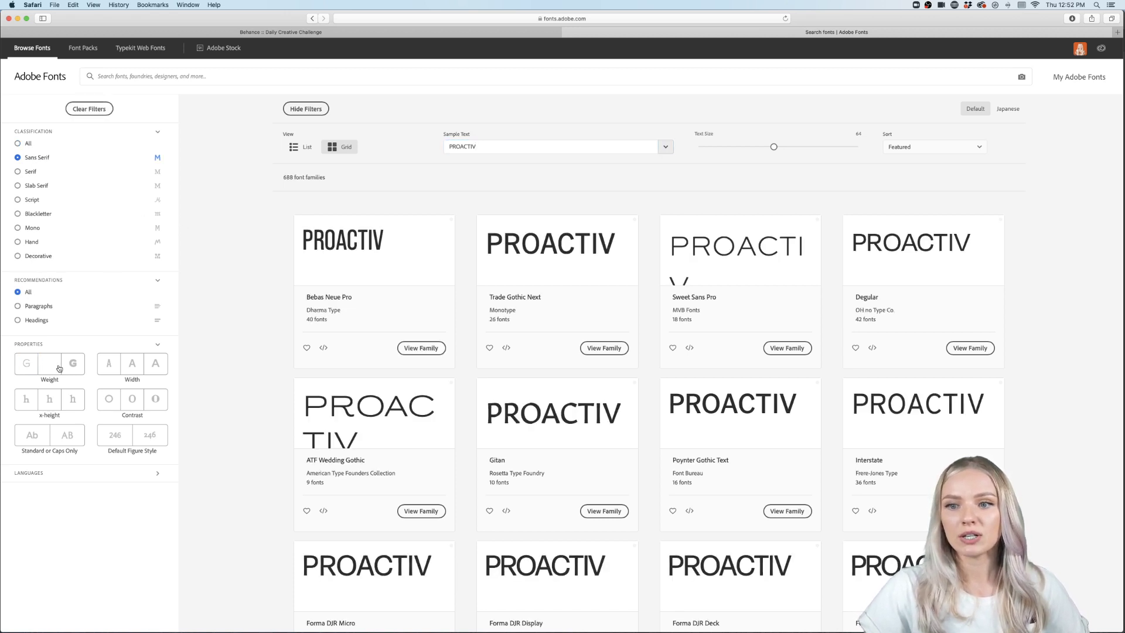
{"action": "left_click", "coordinate": [160, 482]}
{"action": "scroll", "coordinate": [154, 507], "scroll_direction": "down", "scroll_amount": 3}
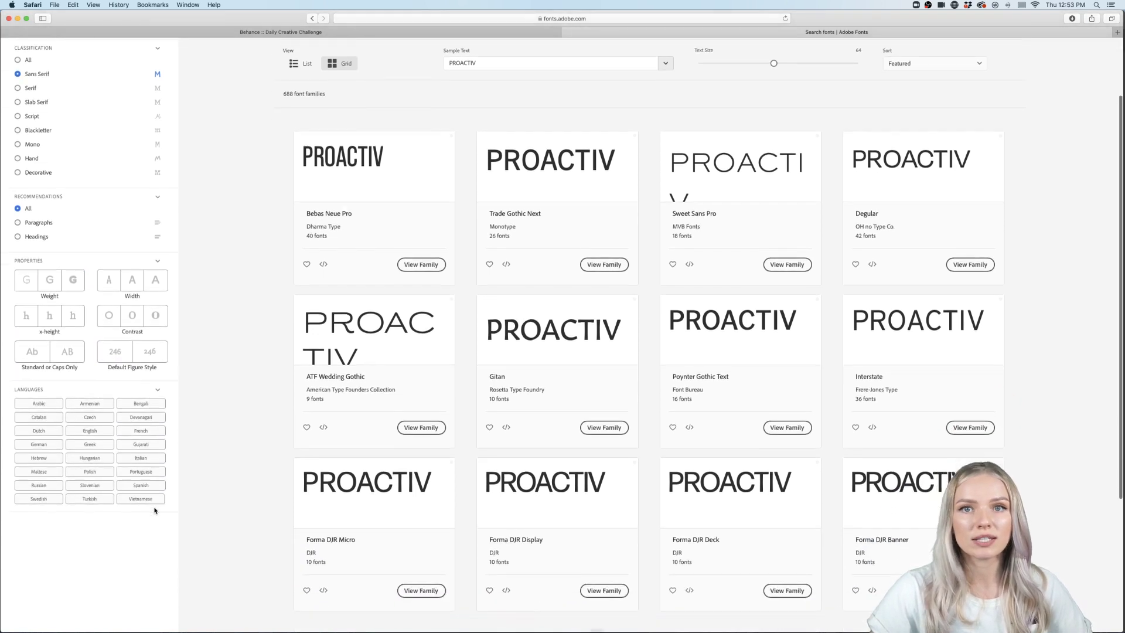
{"action": "scroll", "coordinate": [154, 510], "scroll_direction": "down", "scroll_amount": 3}
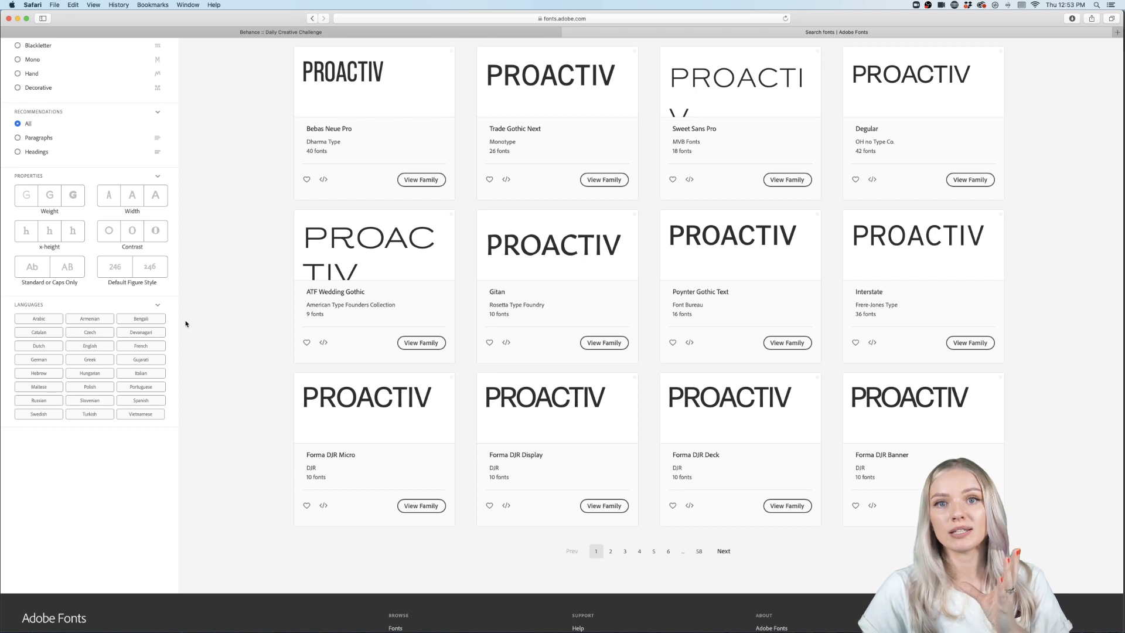
{"action": "scroll", "coordinate": [186, 324], "scroll_direction": "up", "scroll_amount": 5}
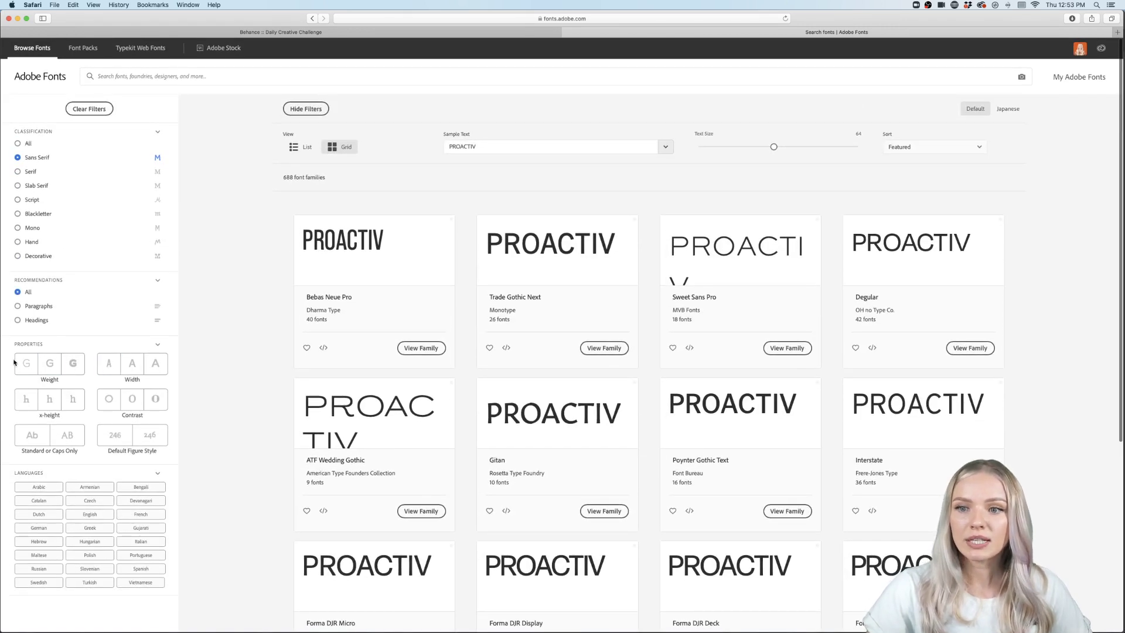
{"action": "left_click", "coordinate": [77, 366]}
{"action": "left_click", "coordinate": [155, 364]}
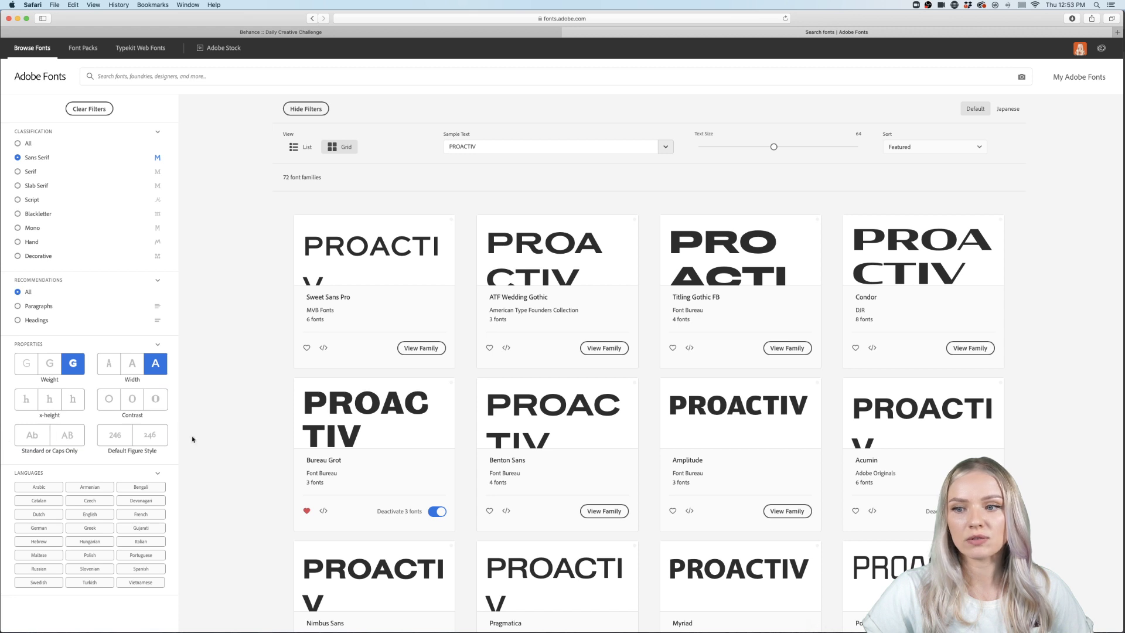
Open the Sweet Sans Pro family from the filtered fonts and look through its styles.
{"action": "scroll", "coordinate": [244, 393], "scroll_direction": "down", "scroll_amount": 2}
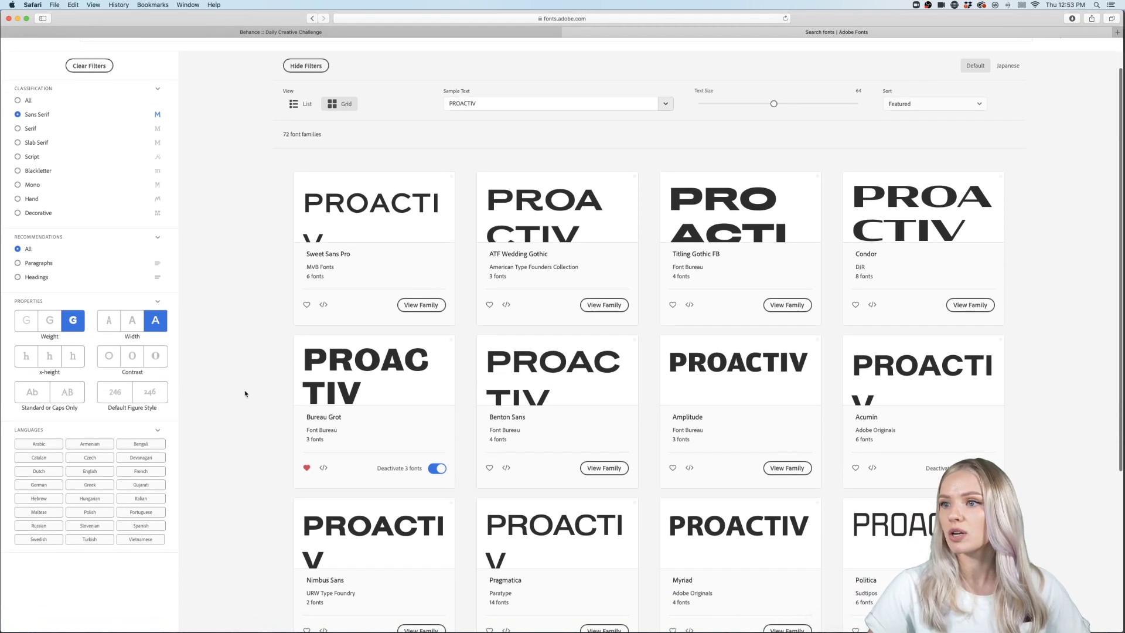
{"action": "left_click", "coordinate": [354, 192]}
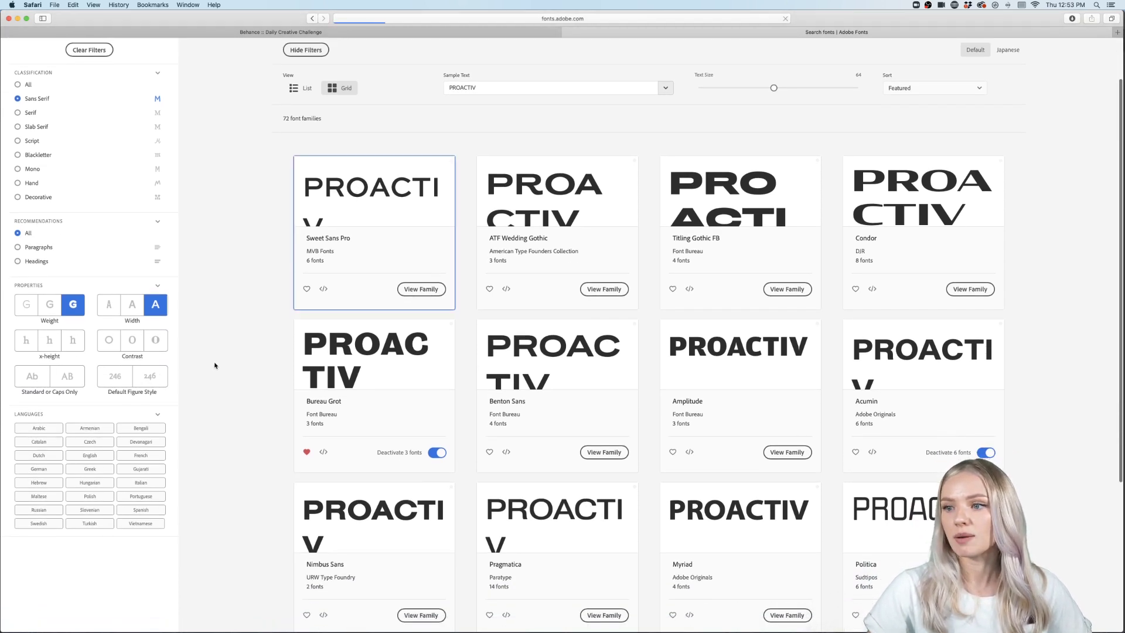
{"action": "scroll", "coordinate": [219, 363], "scroll_direction": "down", "scroll_amount": 8}
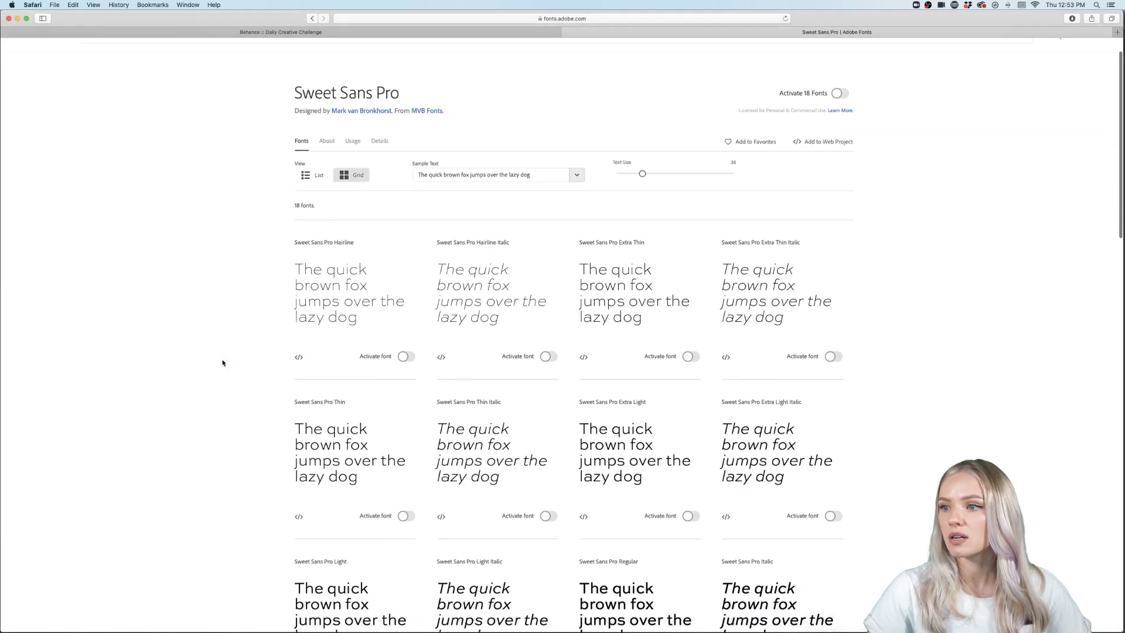
{"action": "scroll", "coordinate": [223, 364], "scroll_direction": "down", "scroll_amount": 3}
{"action": "scroll", "coordinate": [223, 363], "scroll_direction": "up", "scroll_amount": 10}
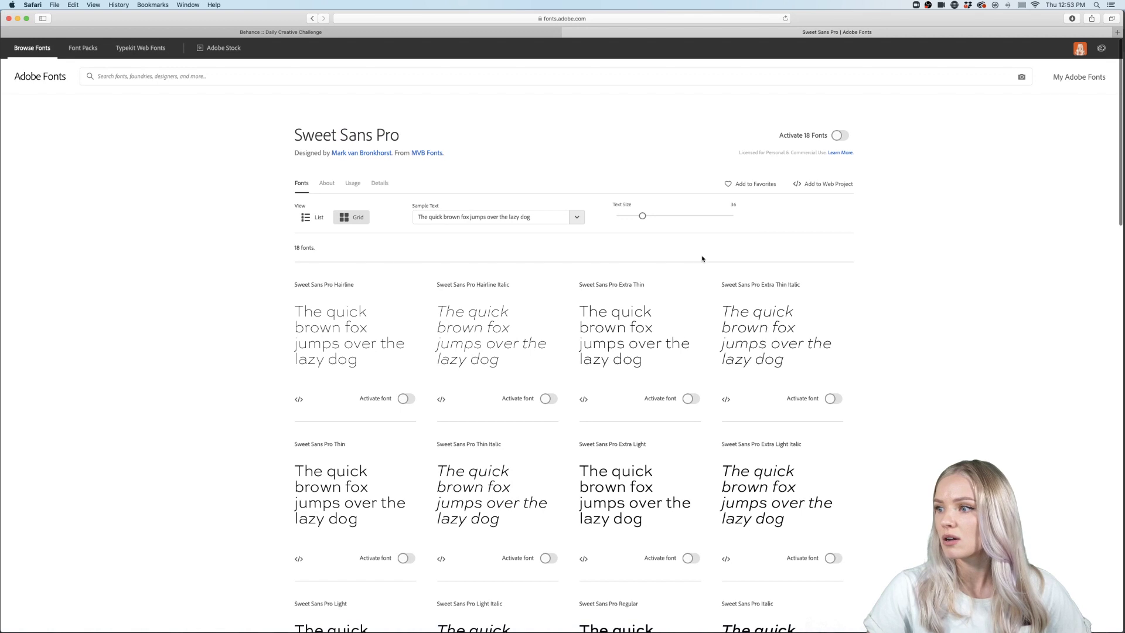
Set the Sweet Sans Pro sample text to PROACTIVE and look over the styles previewed with it.
{"action": "left_click", "coordinate": [531, 217]}
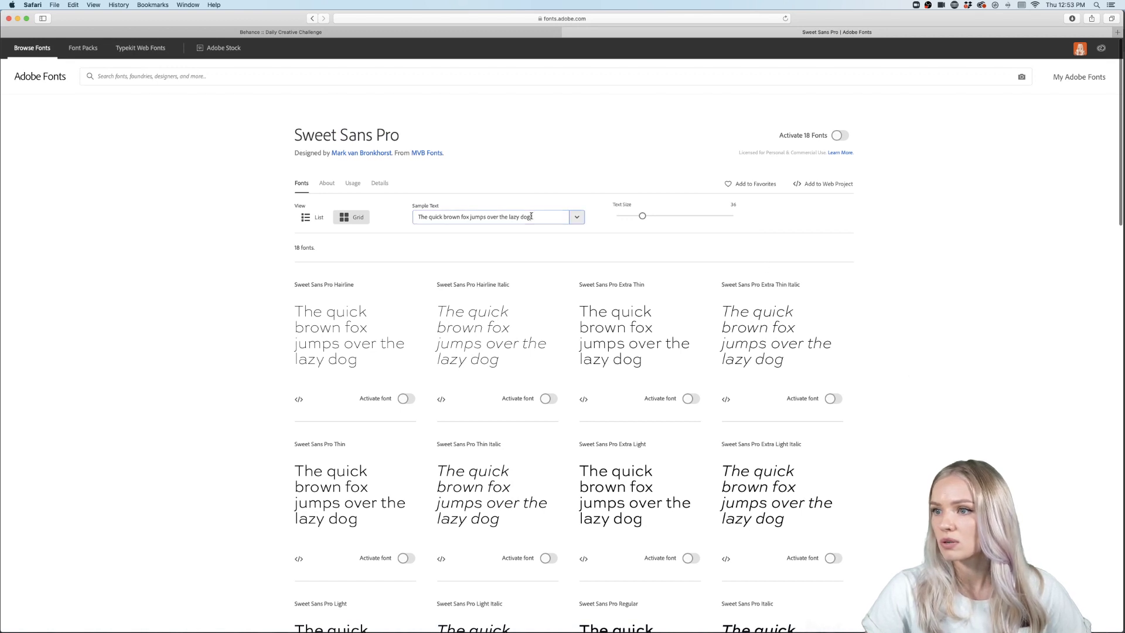
{"action": "key", "text": "super+a"}
{"action": "type", "text": "PROATIVE"}
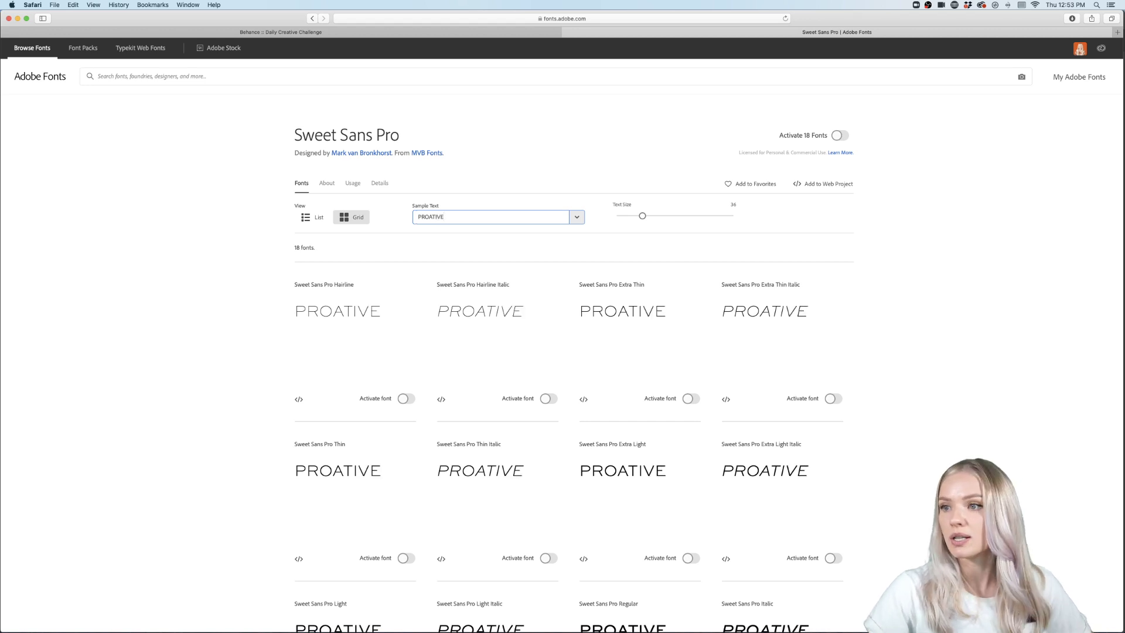
{"action": "scroll", "coordinate": [712, 394], "scroll_direction": "down", "scroll_amount": 15}
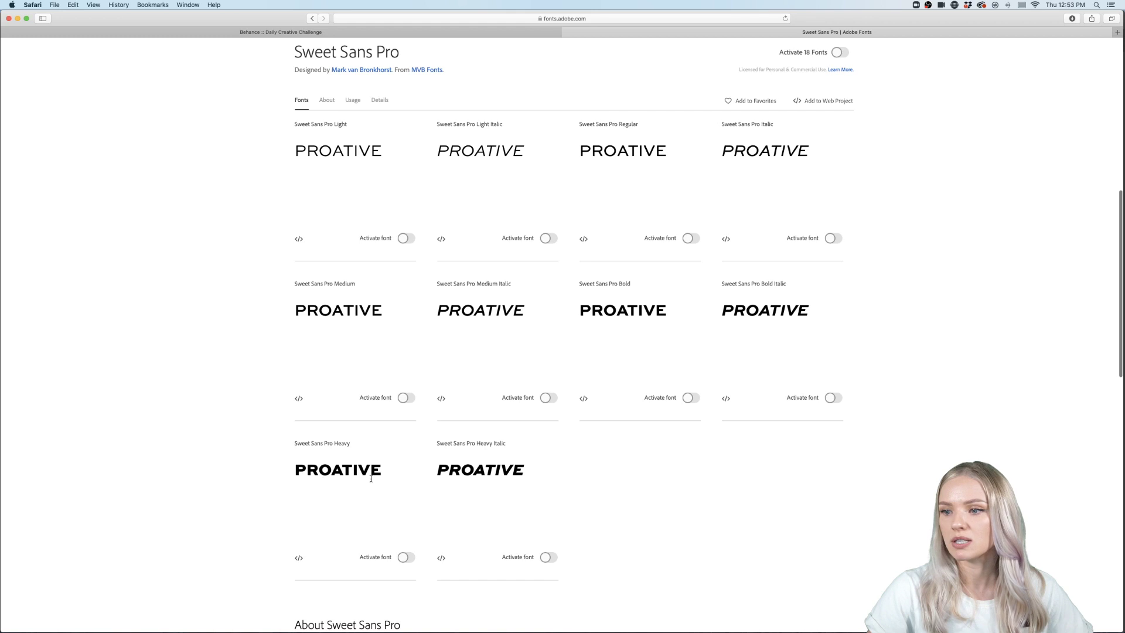
{"action": "scroll", "coordinate": [456, 285], "scroll_direction": "up", "scroll_amount": 15}
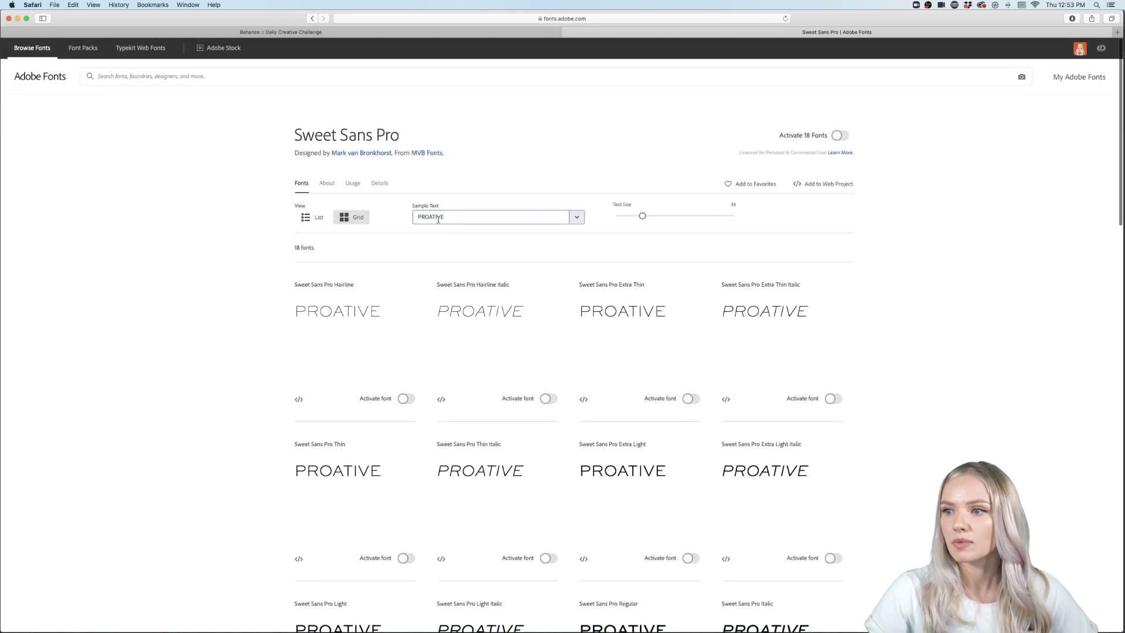
{"action": "type", "text": "C"}
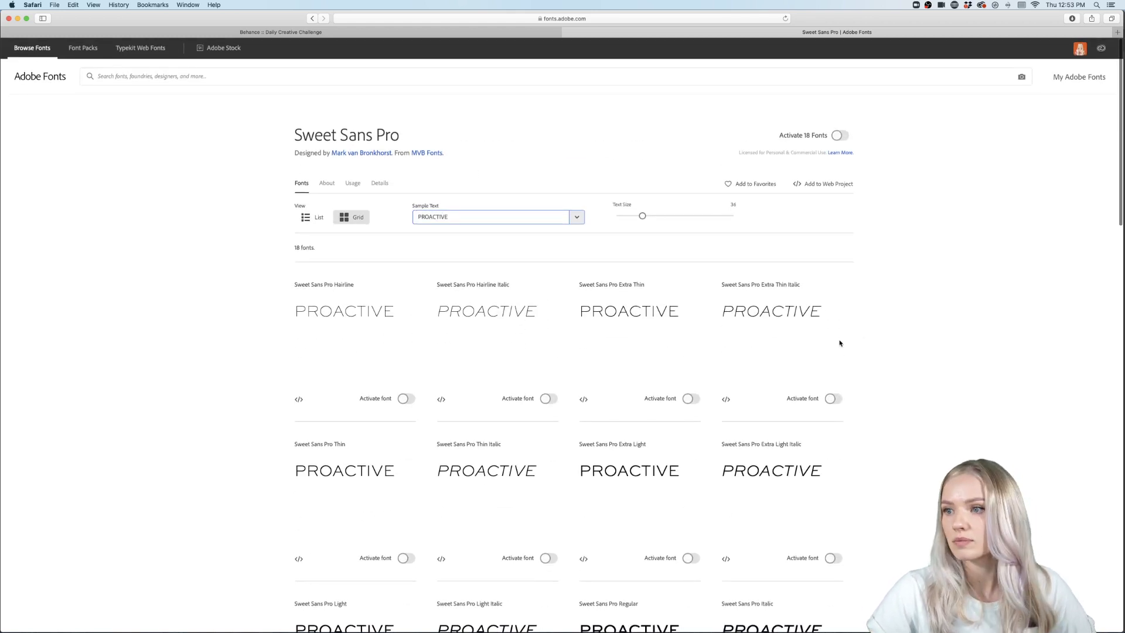
Compare the Sweet Sans Pro styles through to Heavy Italic and return to the filtered font catalogue.
{"action": "scroll", "coordinate": [840, 343], "scroll_direction": "down", "scroll_amount": 8}
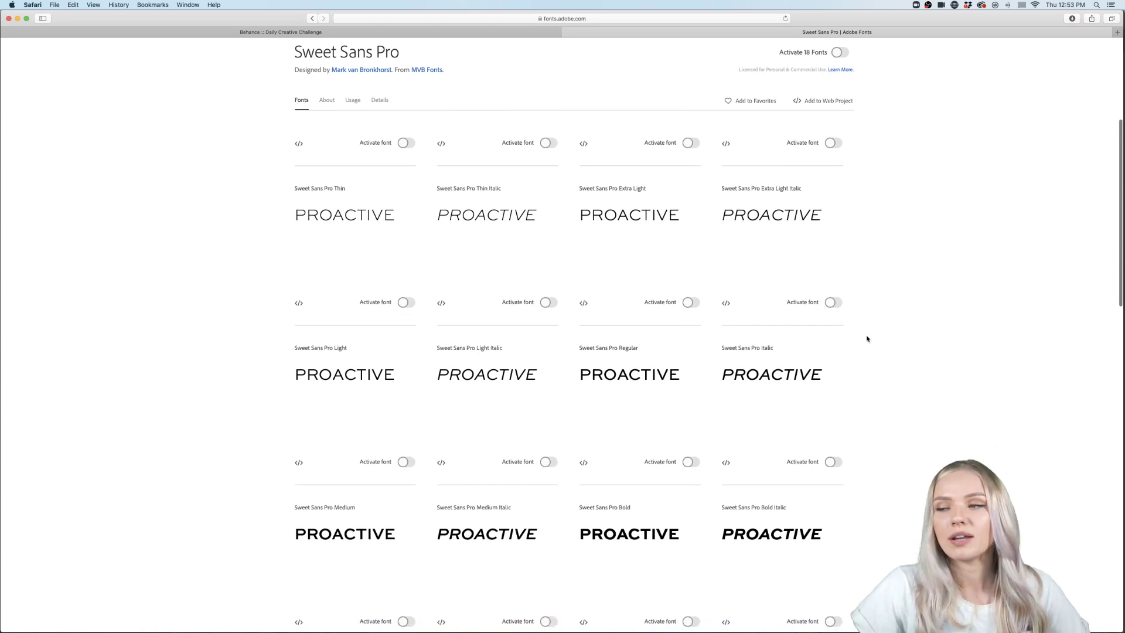
{"action": "scroll", "coordinate": [867, 338], "scroll_direction": "down", "scroll_amount": 8}
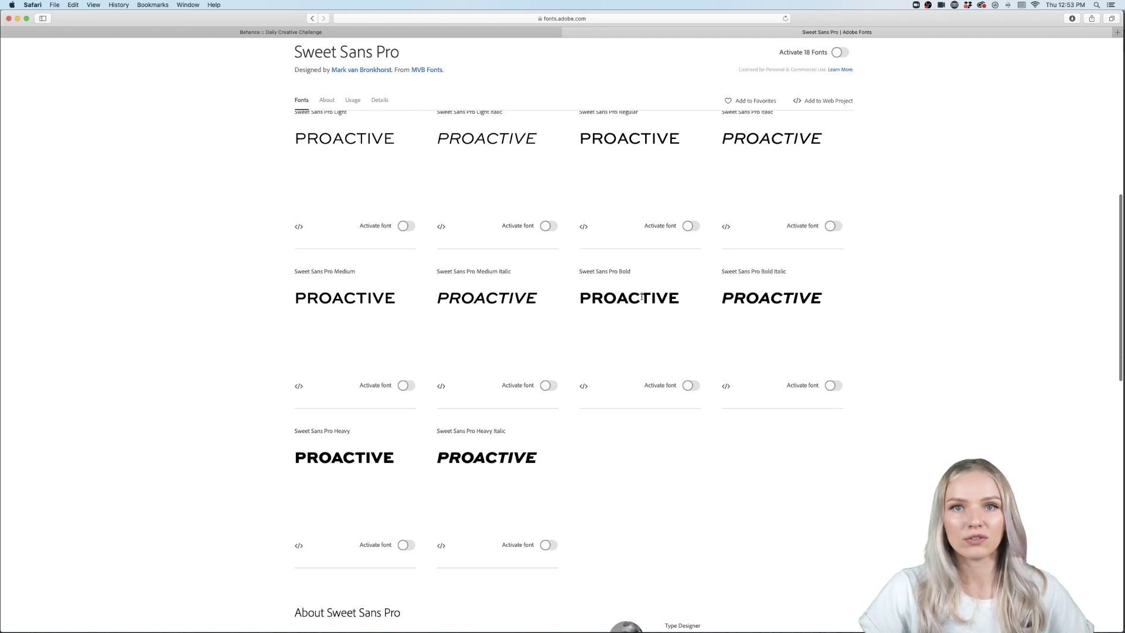
{"action": "scroll", "coordinate": [934, 329], "scroll_direction": "up", "scroll_amount": 10}
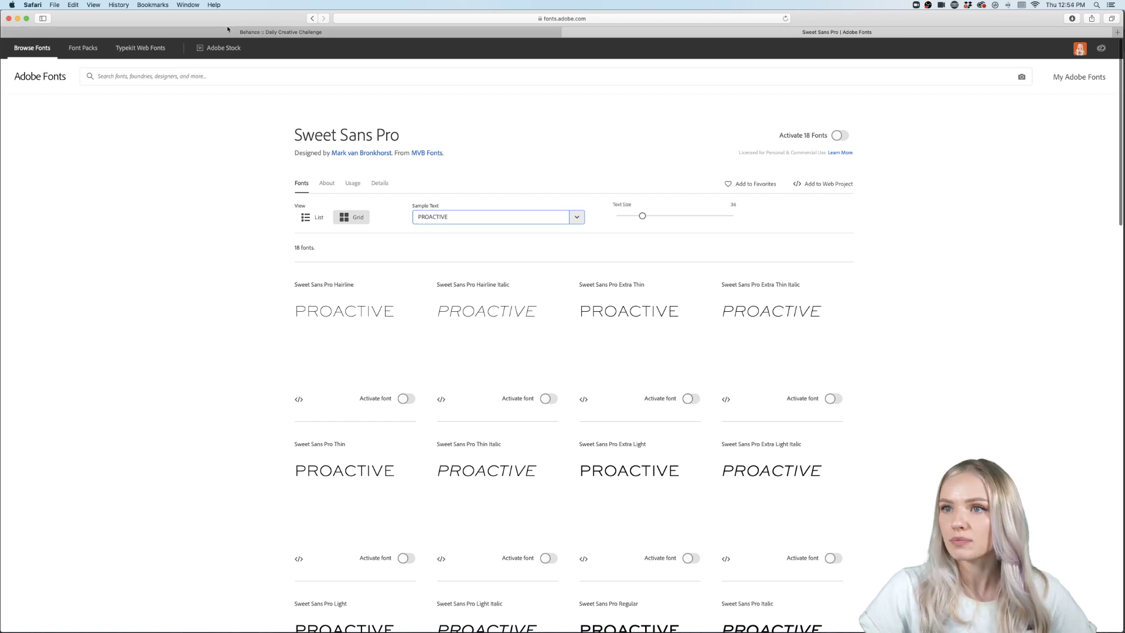
{"action": "left_click", "coordinate": [311, 18]}
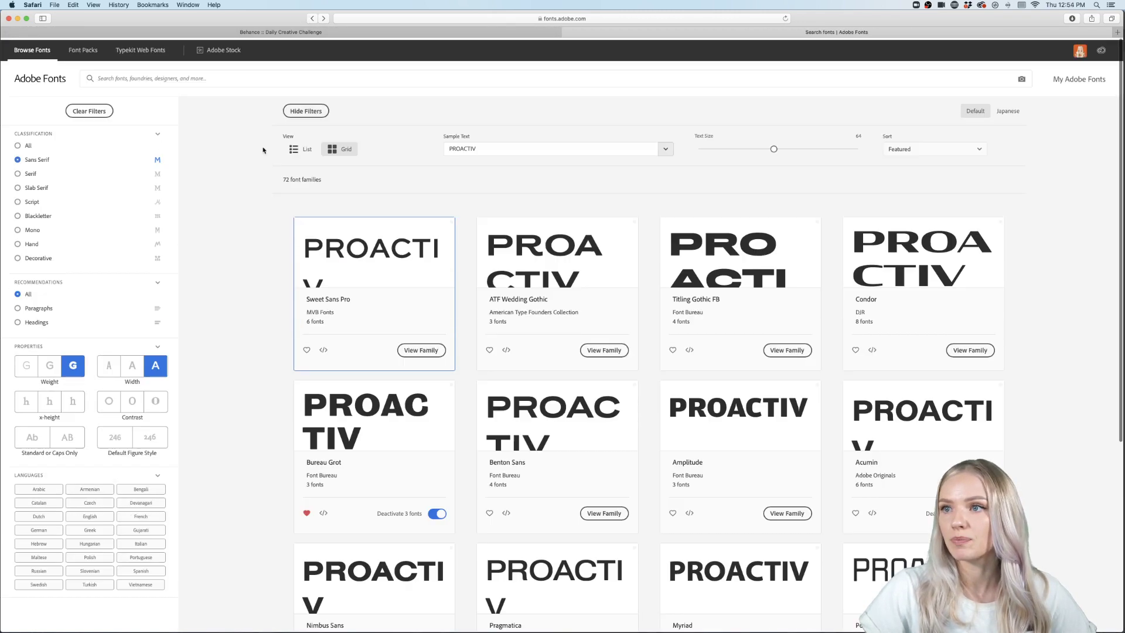
Open the Adobe Color site at color.adobe.com and dismiss its What's New introduction.
{"action": "left_click", "coordinate": [572, 17]}
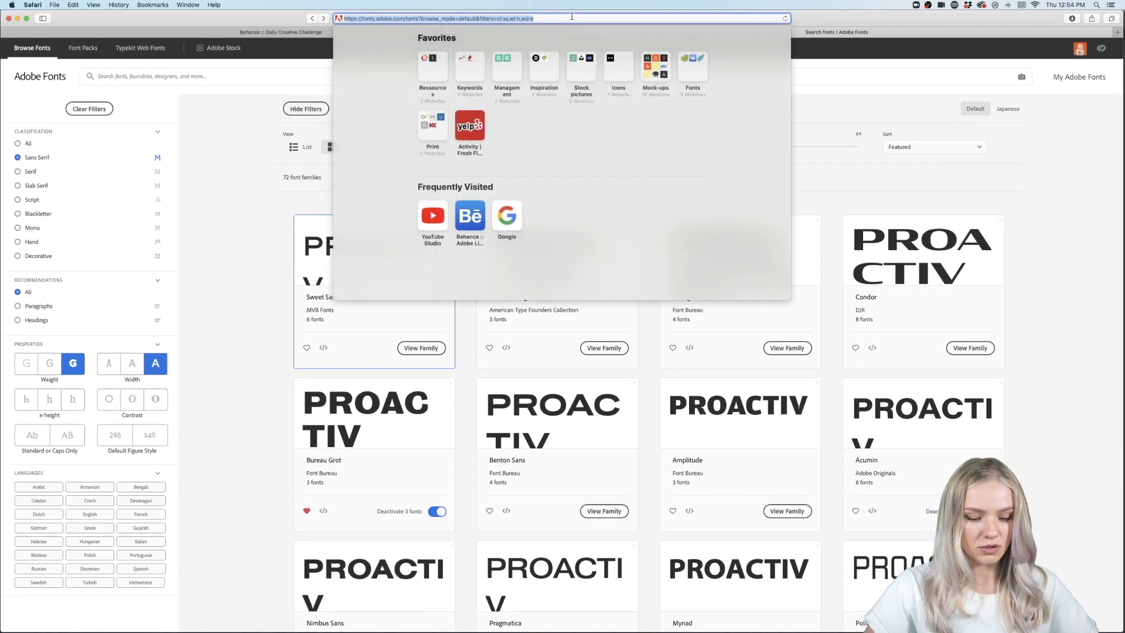
{"action": "type", "text": "color.adobe."}
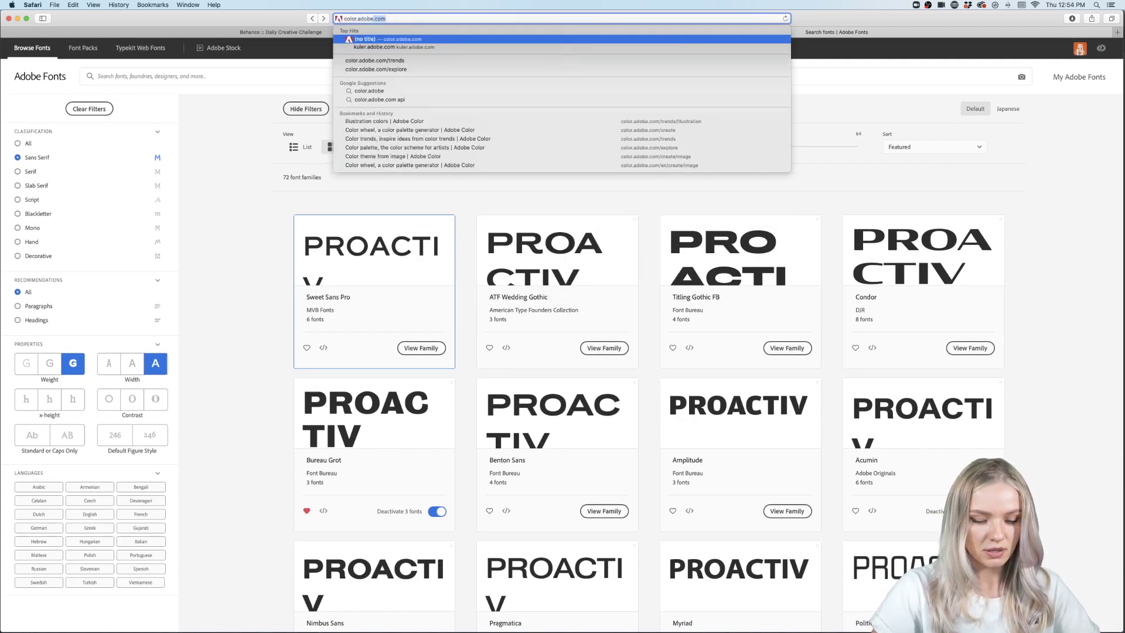
{"action": "key", "text": "Return"}
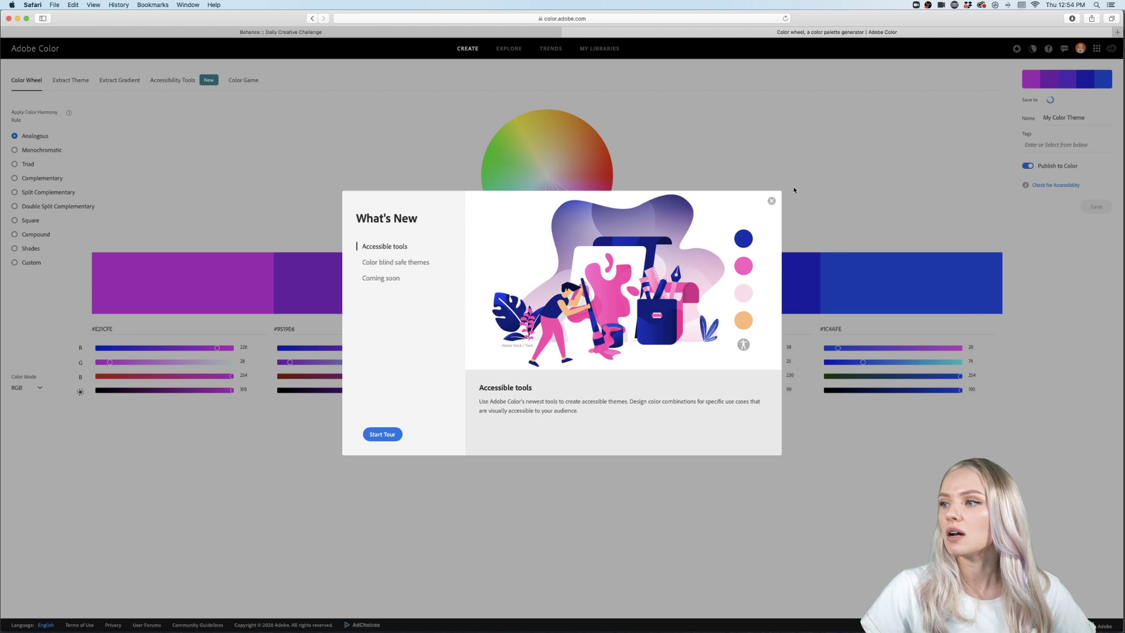
{"action": "left_click", "coordinate": [771, 201]}
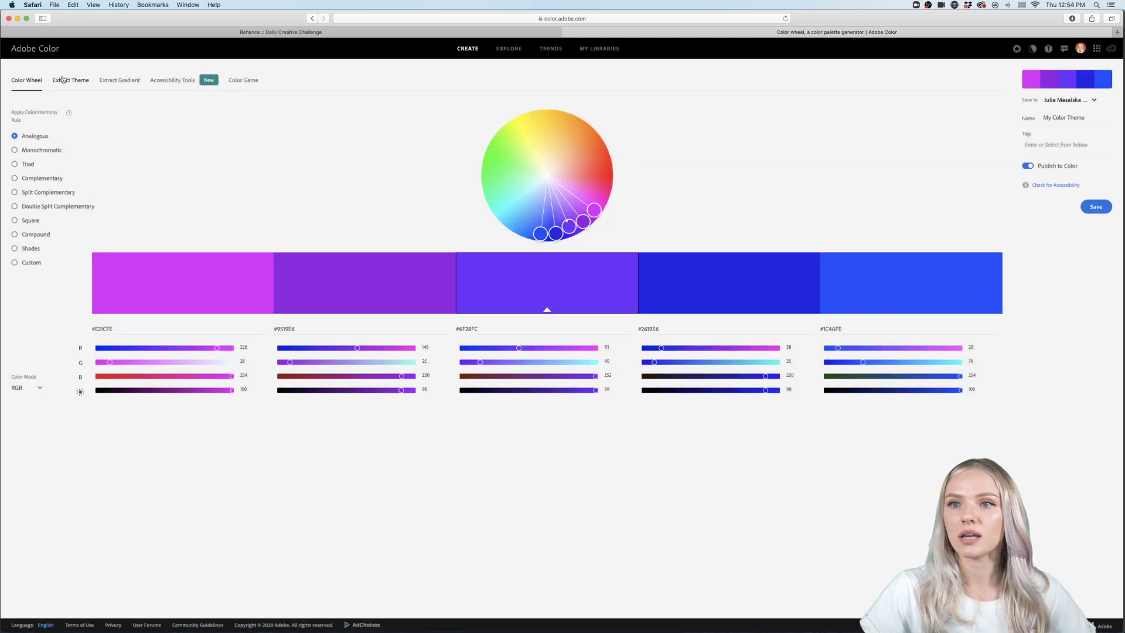
Extract a color gradient from the image file Assets for MADE-06.jpg.
{"action": "left_click", "coordinate": [122, 82]}
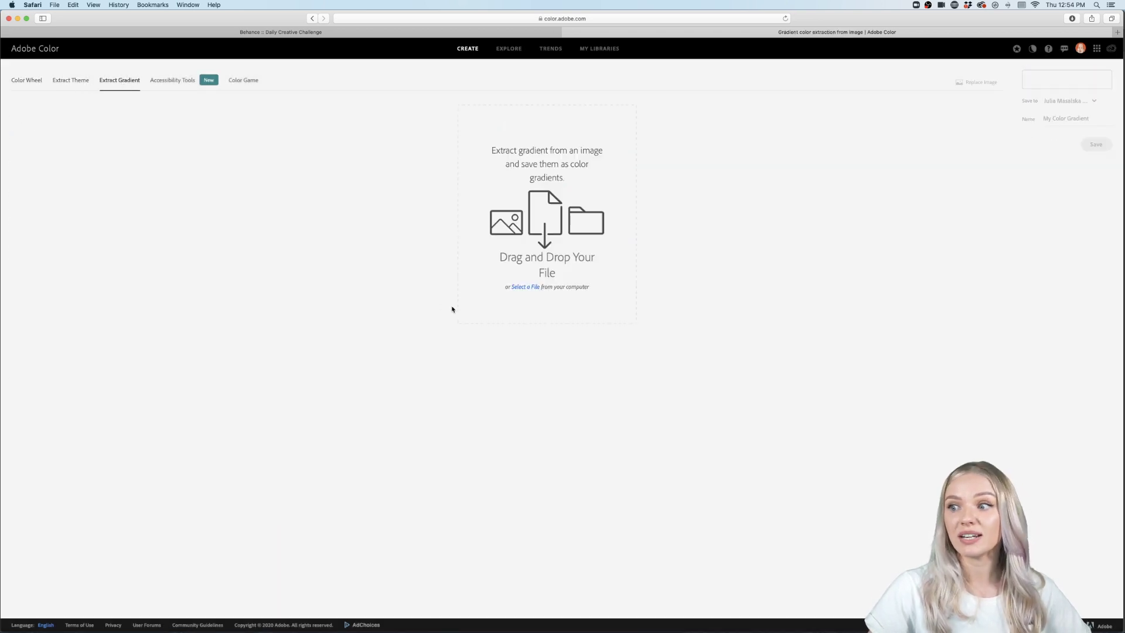
{"action": "left_click", "coordinate": [527, 287]}
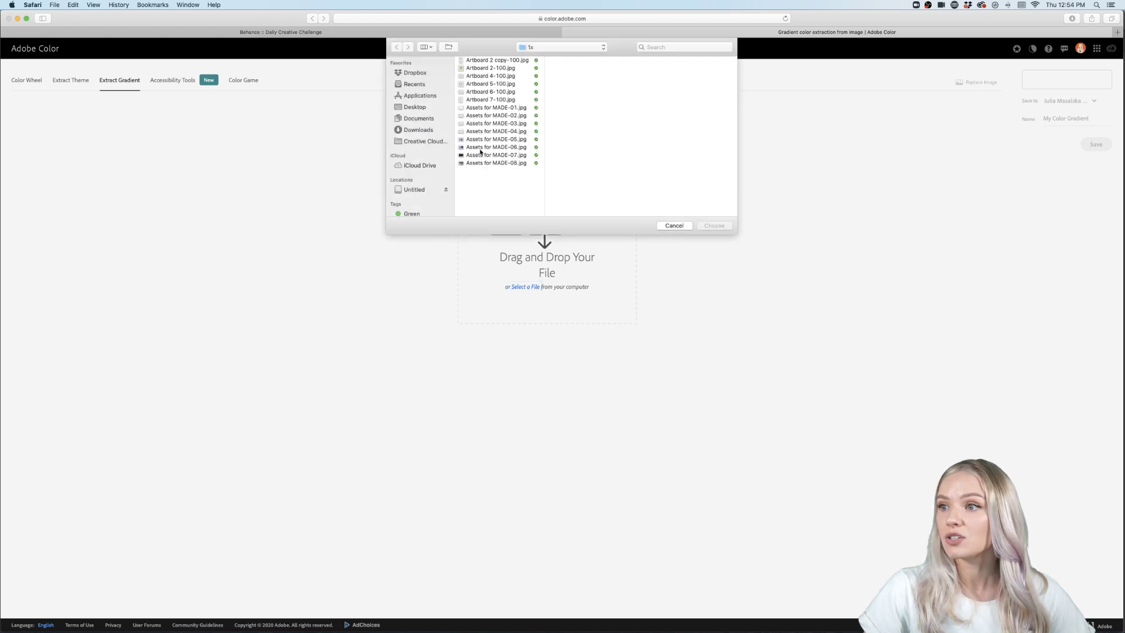
{"action": "left_click", "coordinate": [480, 148]}
{"action": "left_click", "coordinate": [714, 225]}
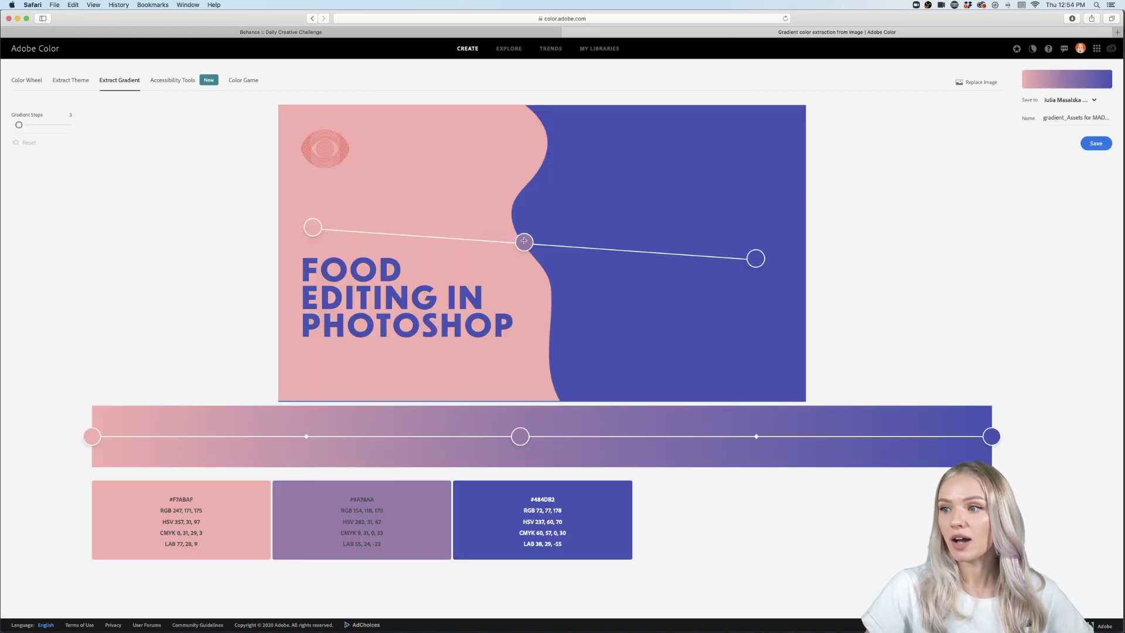
Move the middle gradient stop onto the image's blue area and switch back to the Challenge 3.ai poster in Illustrator.
{"action": "left_click_drag", "start_coordinate": [524, 242], "coordinate": [581, 198]}
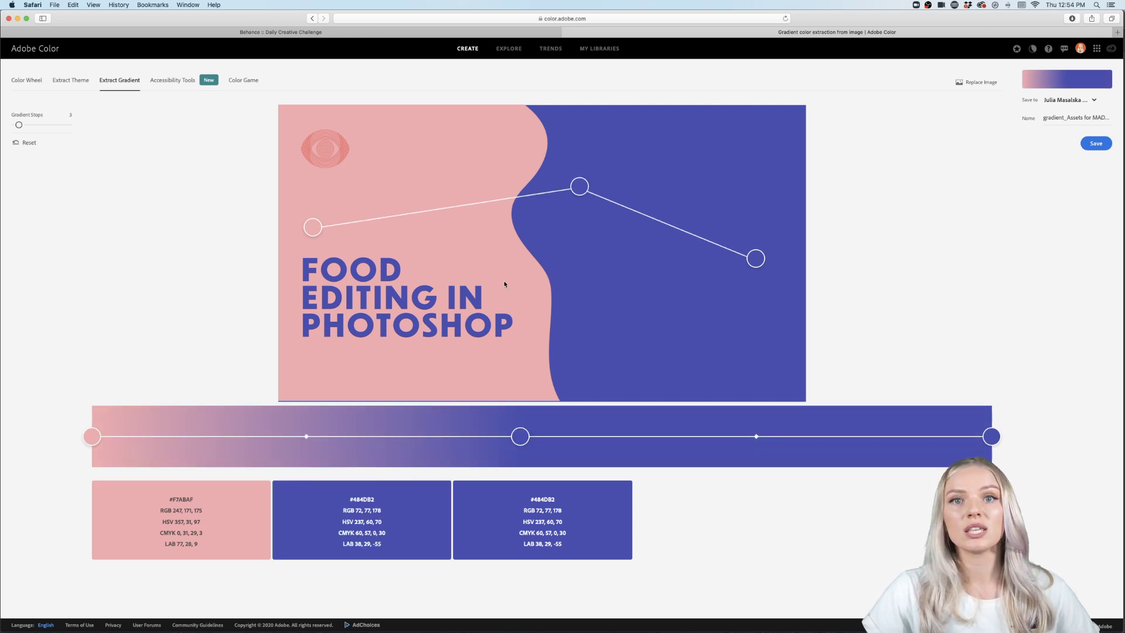
{"action": "left_click", "coordinate": [17, 19]}
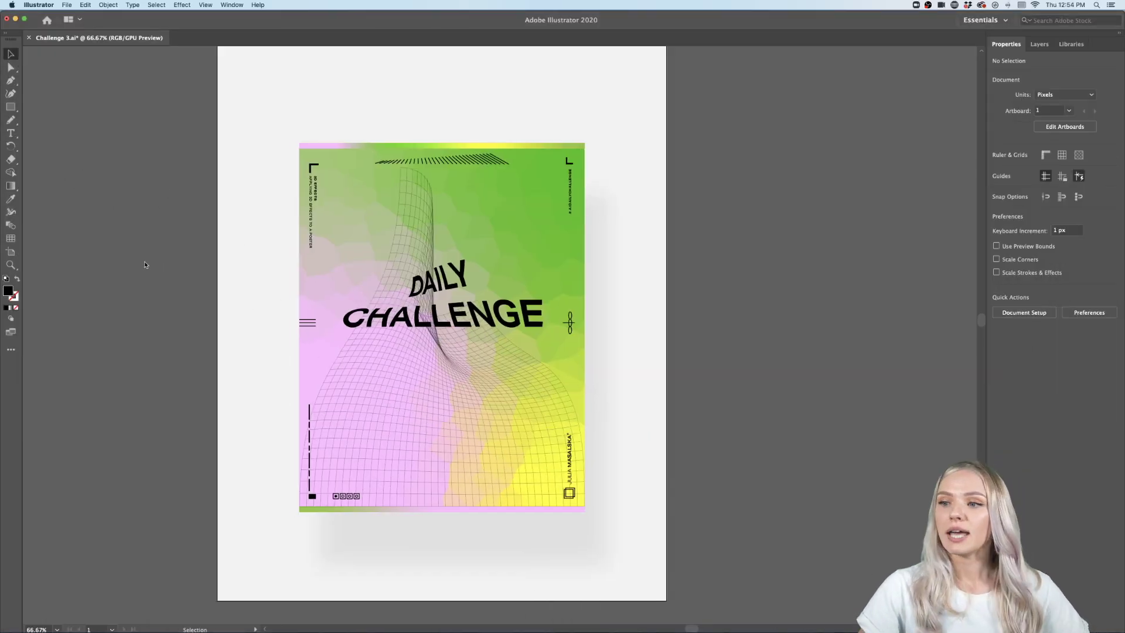